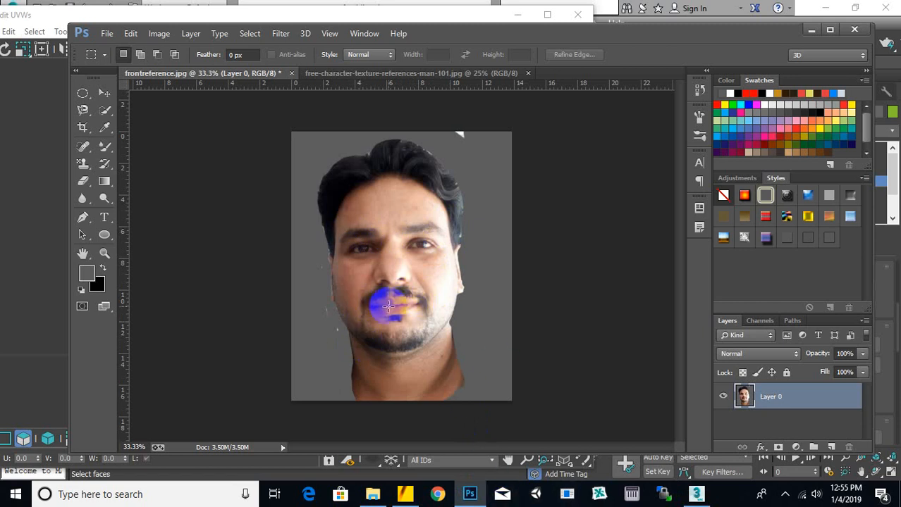
# - Compare the two front-face reference photos and examine the eyebrows in free-character-texture-references-man-101.jpg up close
pyautogui.click(401, 74)
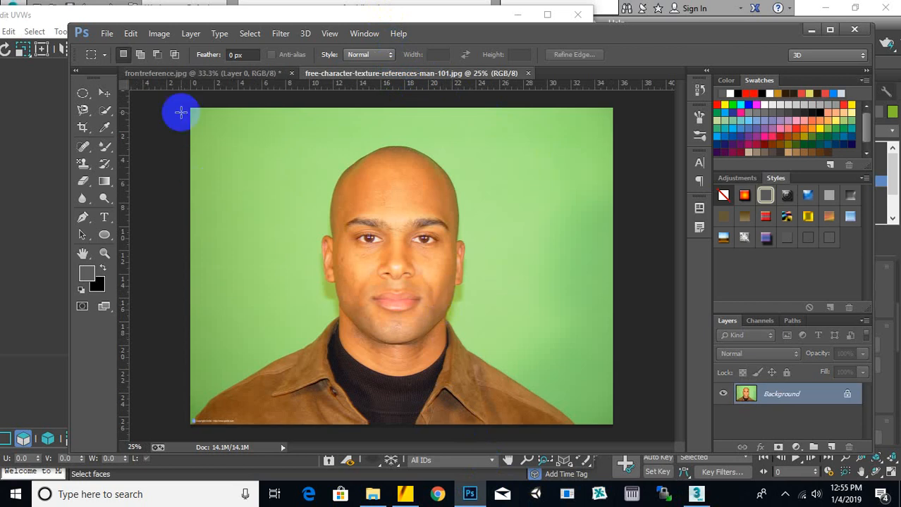
pyautogui.click(181, 74)
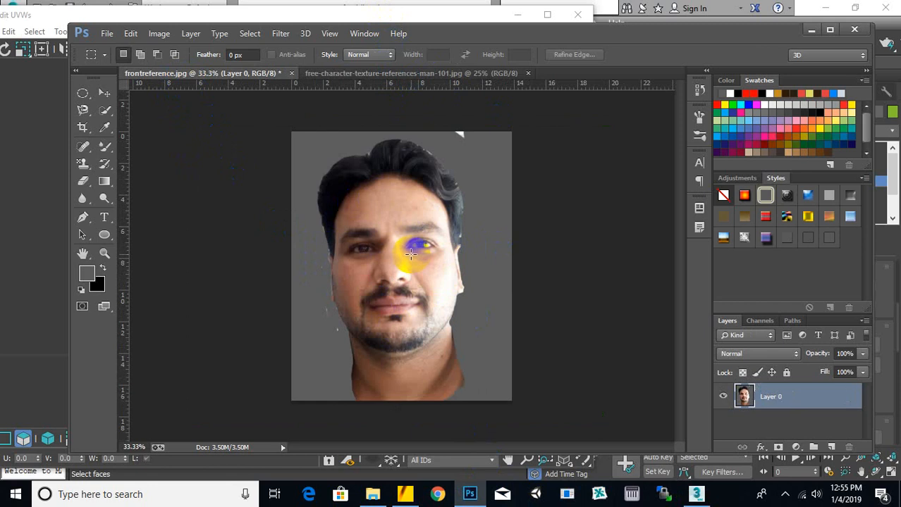
pyautogui.click(459, 73)
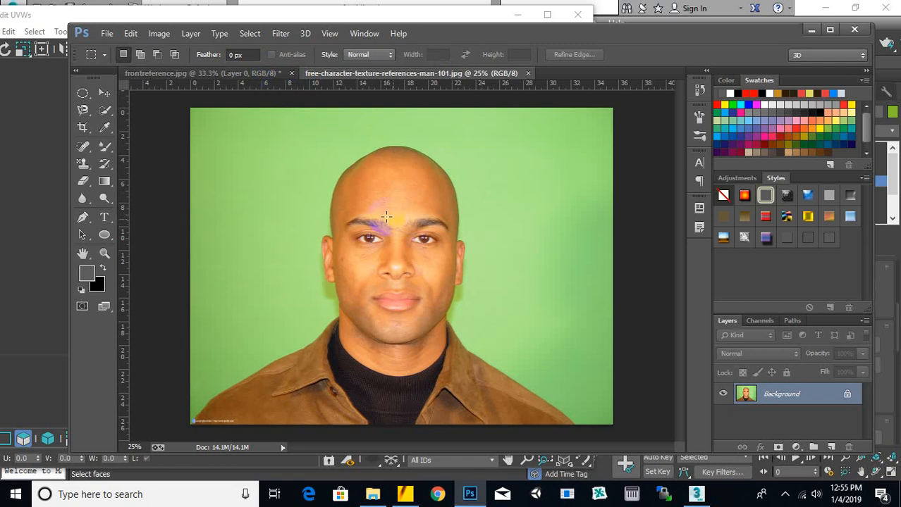
pyautogui.keyDown('alt'); pyautogui.scroll(8, 448, 222); pyautogui.keyUp('alt')
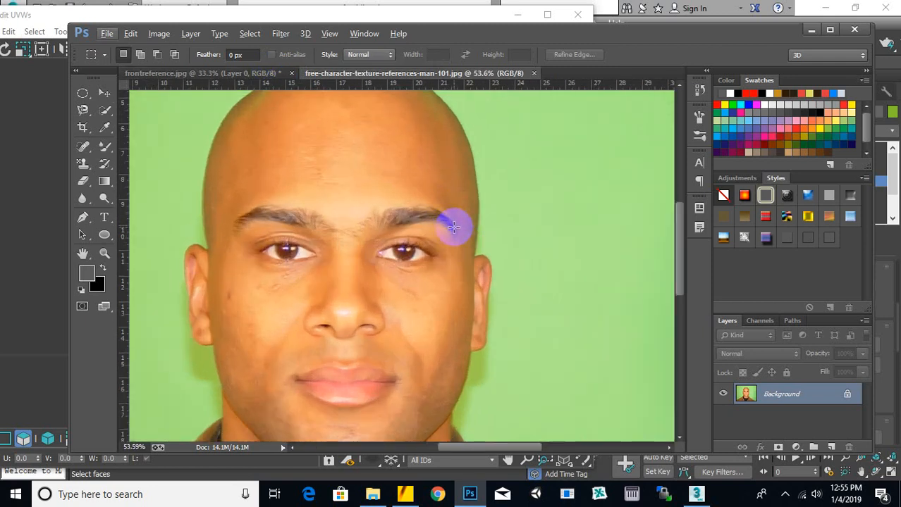
pyautogui.scroll(-3, 454, 227)
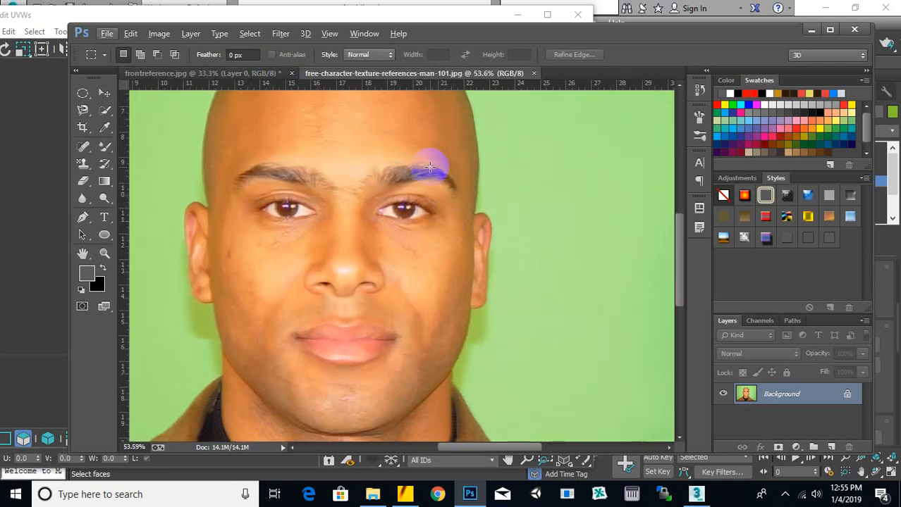
pyautogui.keyDown('alt'); pyautogui.scroll(-2, 432, 212); pyautogui.keyUp('alt')
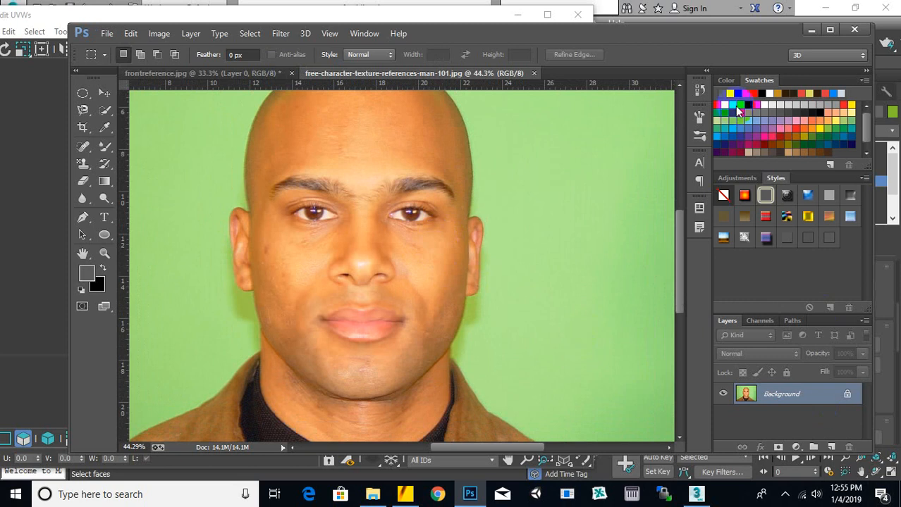
# - Switch to 3ds Max and select faces at both ends of the brow above the eye to locate that area in the UV layout
pyautogui.click(446, 10)
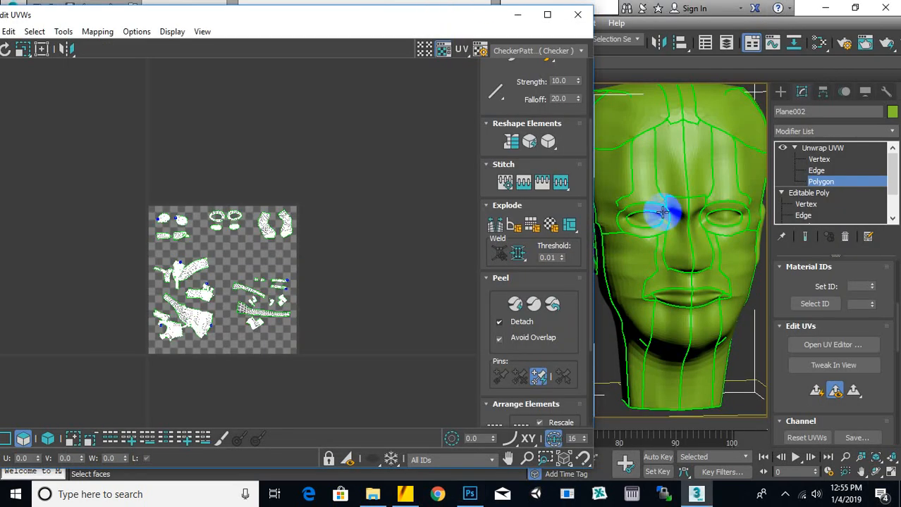
pyautogui.scroll(5, 638, 207)
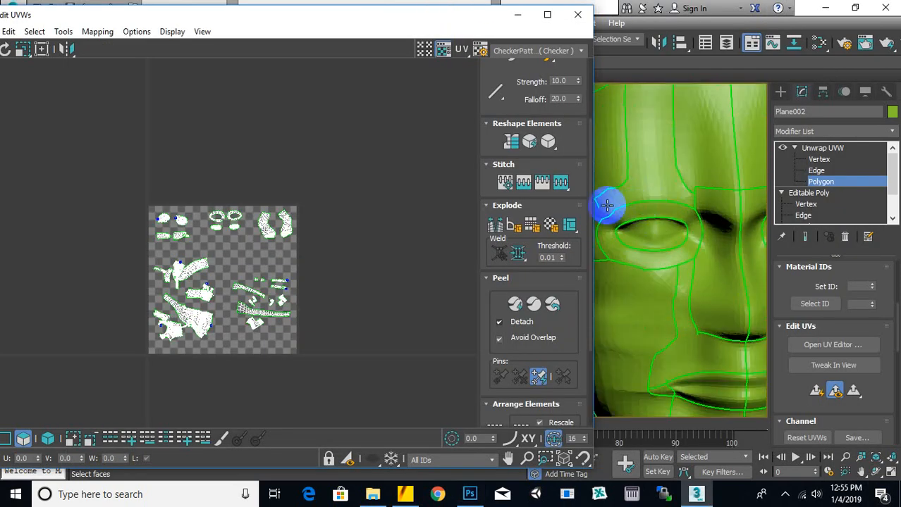
pyautogui.click(615, 204)
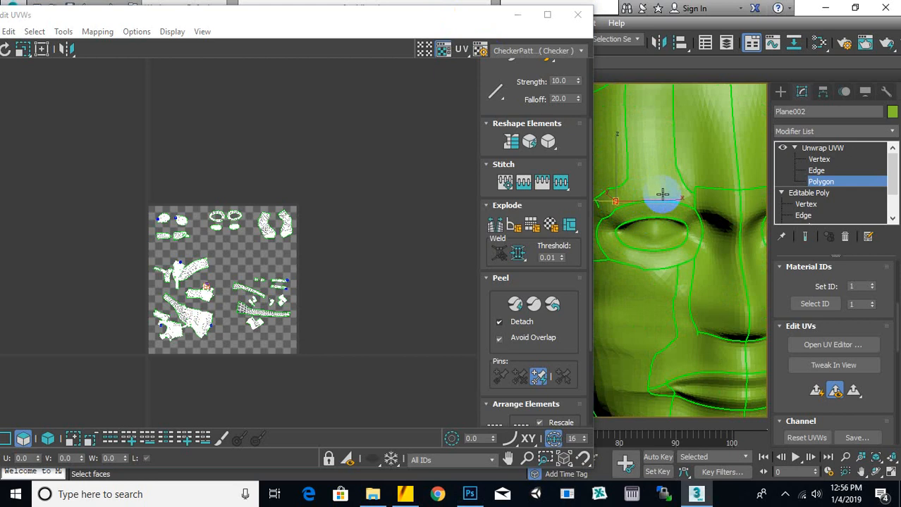
pyautogui.click(684, 188)
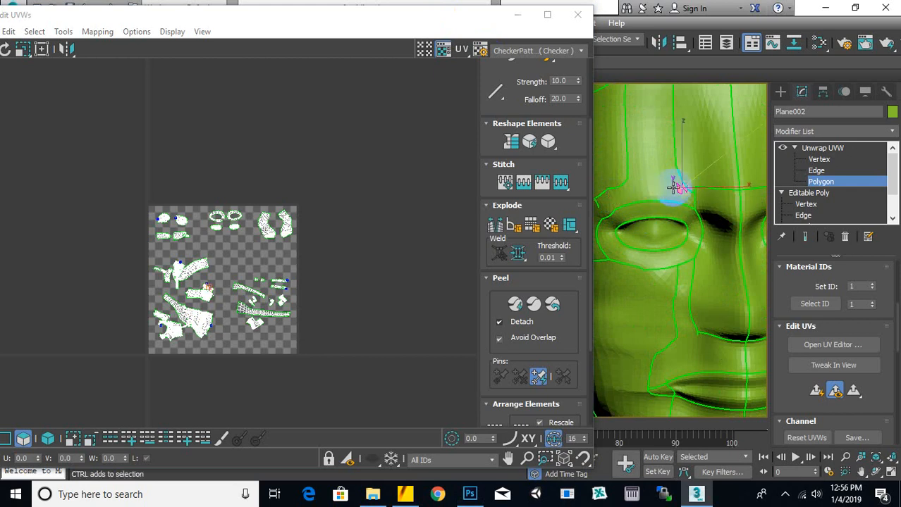
pyautogui.keyDown('ctrl'); pyautogui.click(601, 197); pyautogui.keyUp('ctrl')
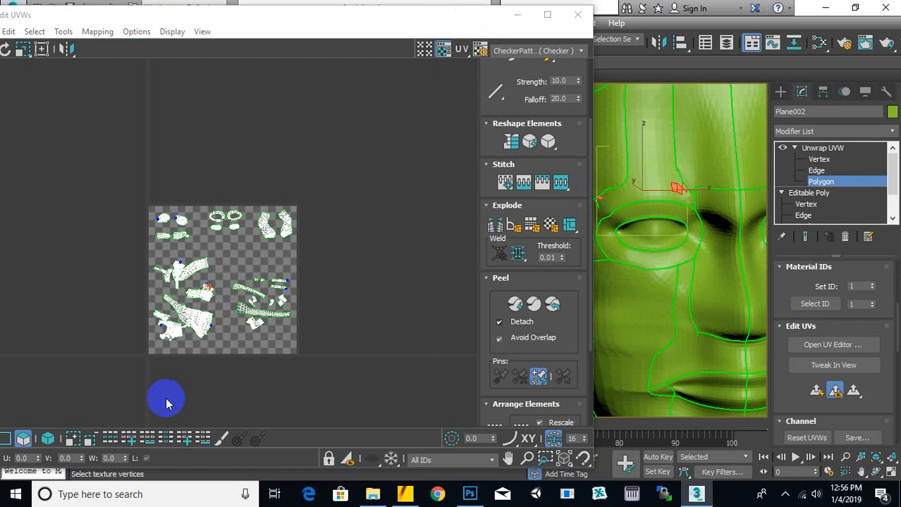
pyautogui.scroll(10, 232, 278)
pyautogui.scroll(3, 231, 279)
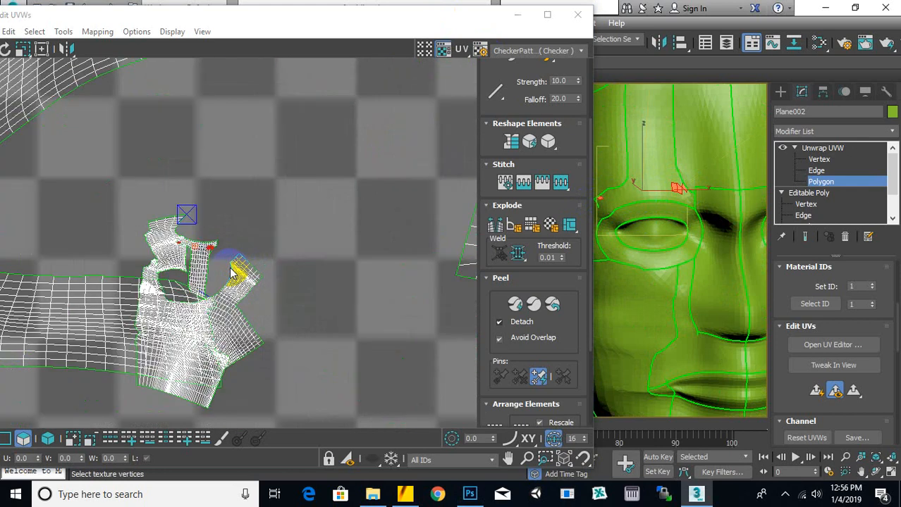
# - Select the brow band polygons above the eye in the UV layout, together with part of the forehead strip
pyautogui.click(201, 275)
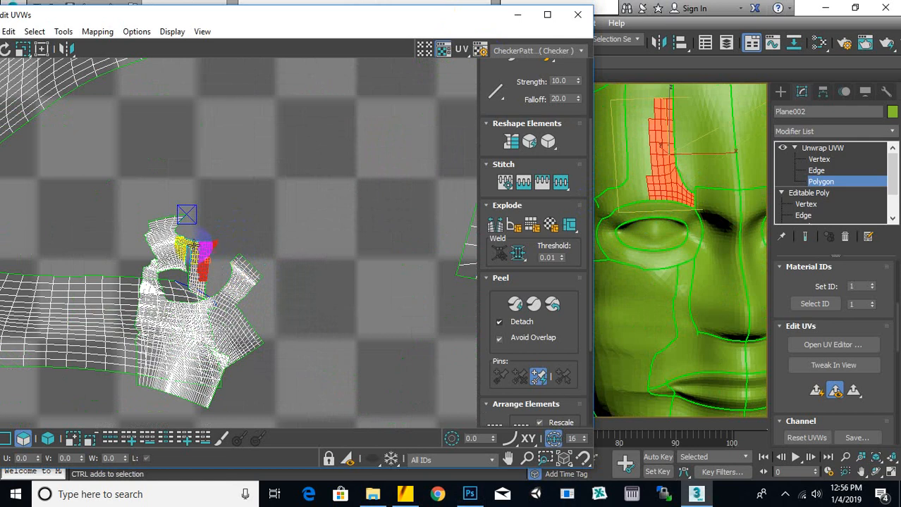
pyautogui.keyDown('ctrl'); pyautogui.click(190, 252); pyautogui.keyUp('ctrl')
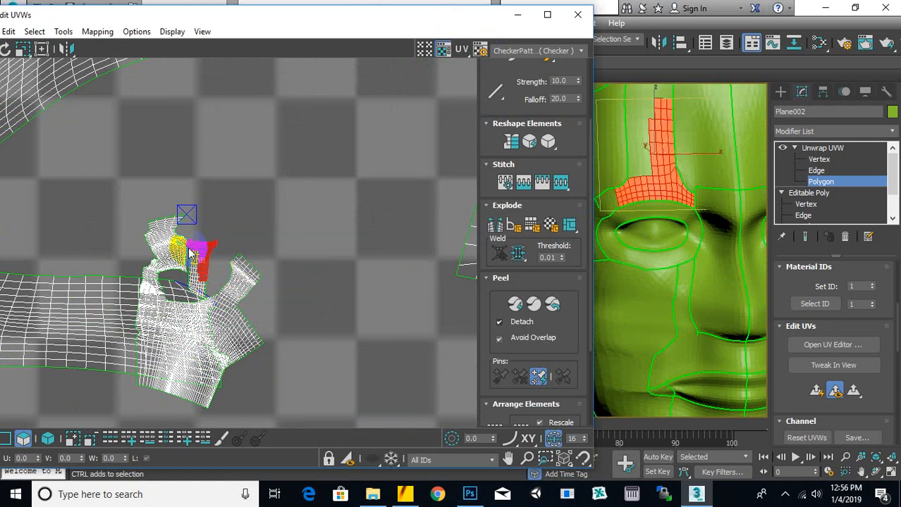
pyautogui.moveTo(288, 231); pyautogui.dragTo(335, 211, button='middle')
pyautogui.scroll(2, 240, 239)
pyautogui.scroll(2, 239, 239)
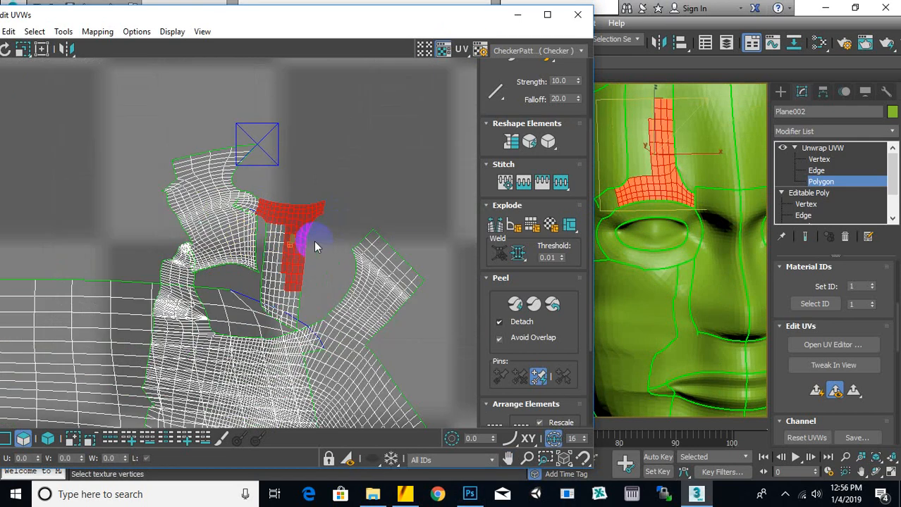
# - Remove the forehead strip polygons from the UV selection, keeping only the brow band
pyautogui.keyDown('ctrl'); pyautogui.moveTo(318, 238); pyautogui.dragTo(284, 291); pyautogui.keyUp('ctrl')
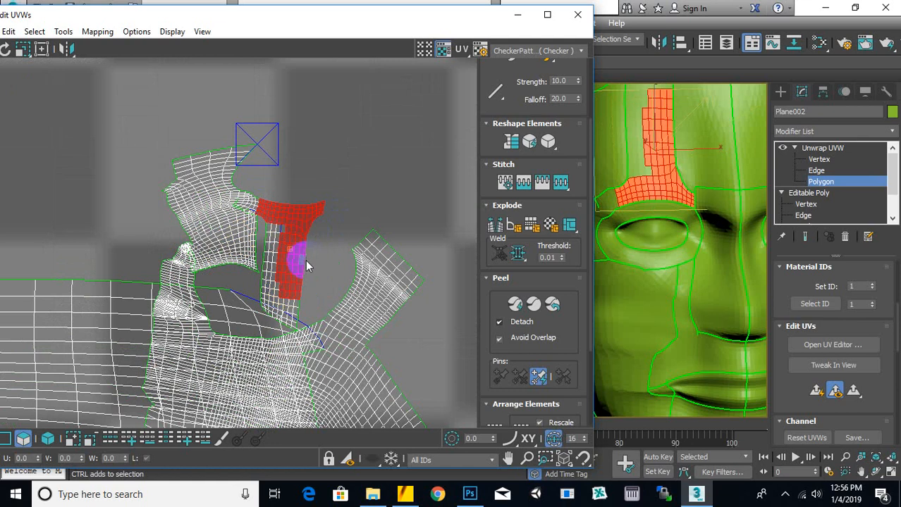
pyautogui.keyDown('ctrl'); pyautogui.moveTo(315, 239); pyautogui.dragTo(272, 310); pyautogui.keyUp('ctrl')
pyautogui.scroll(3, 299, 241)
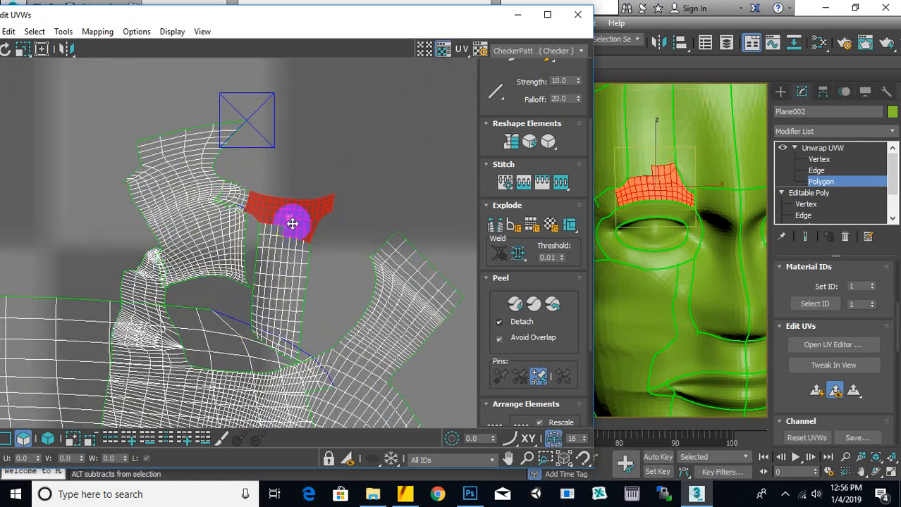
pyautogui.keyDown('ctrl'); pyautogui.moveTo(342, 281); pyautogui.dragTo(282, 231); pyautogui.keyUp('ctrl')
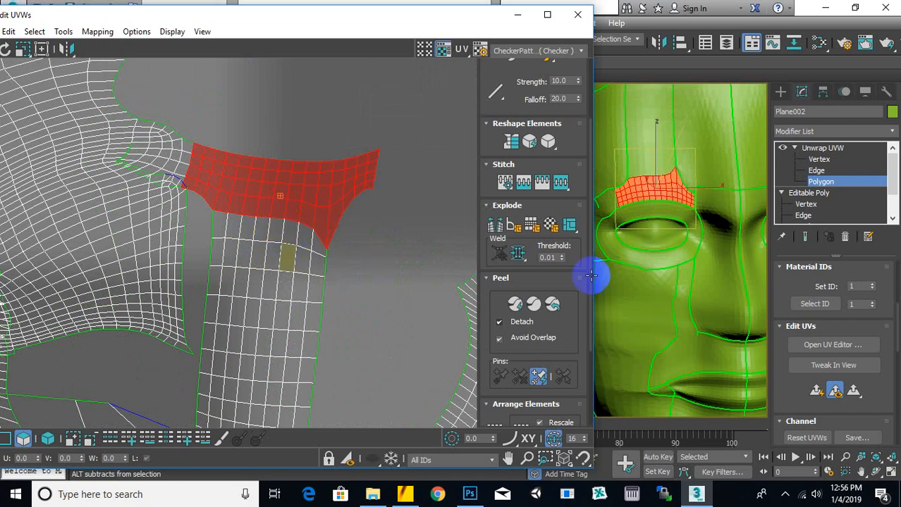
# - Extend the brow selection by adding the adjoining UV polygons at its outer end
pyautogui.scroll(3, 680, 178)
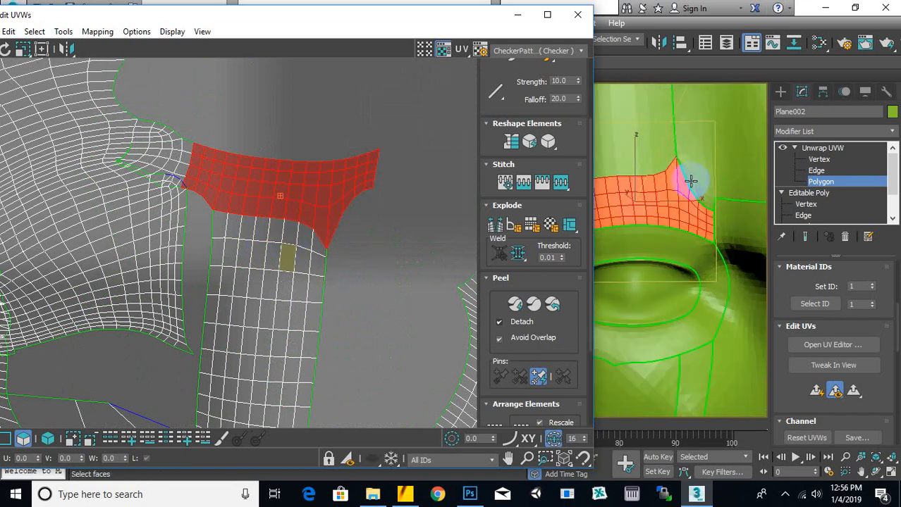
pyautogui.scroll(-5, 691, 182)
pyautogui.keyDown('alt'); pyautogui.moveTo(639, 192); pyautogui.dragTo(637, 195, button='middle'); pyautogui.keyUp('alt')
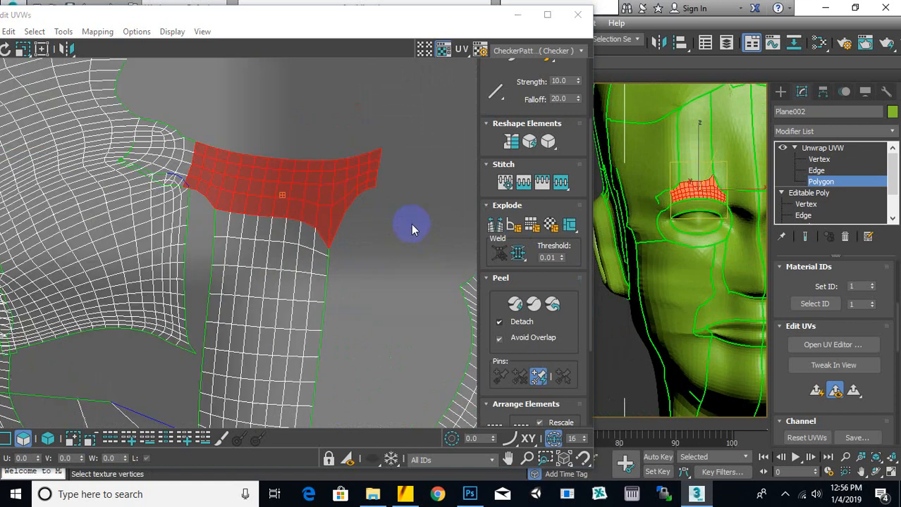
pyautogui.moveTo(412, 229); pyautogui.dragTo(461, 251, button='middle')
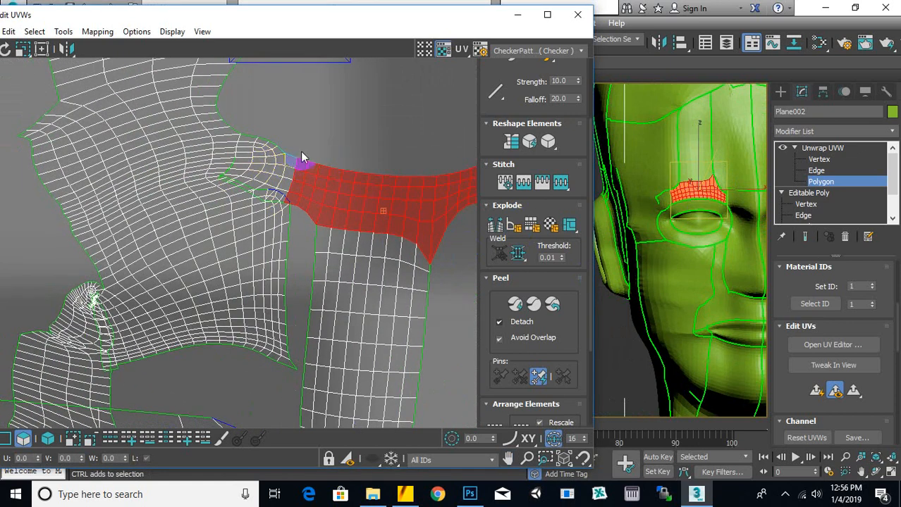
pyautogui.click(293, 179)
pyautogui.keyDown('ctrl'); pyautogui.moveTo(279, 190); pyautogui.dragTo(279, 191); pyautogui.keyUp('ctrl')
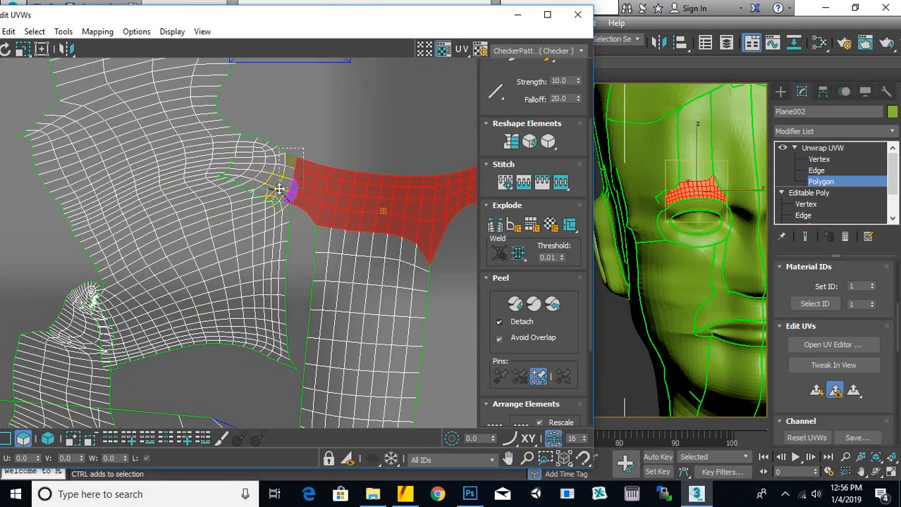
pyautogui.moveTo(297, 177); pyautogui.dragTo(350, 168, button='middle')
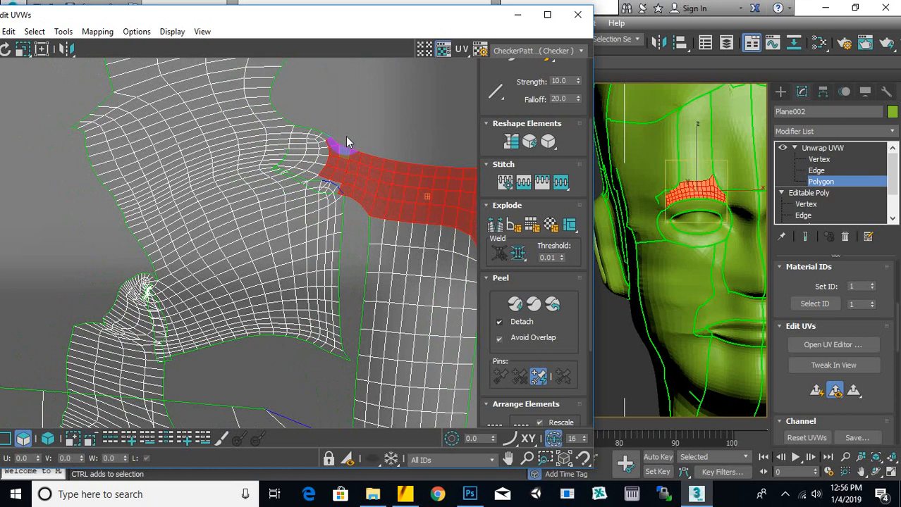
pyautogui.keyDown('ctrl'); pyautogui.click(321, 172); pyautogui.keyUp('ctrl')
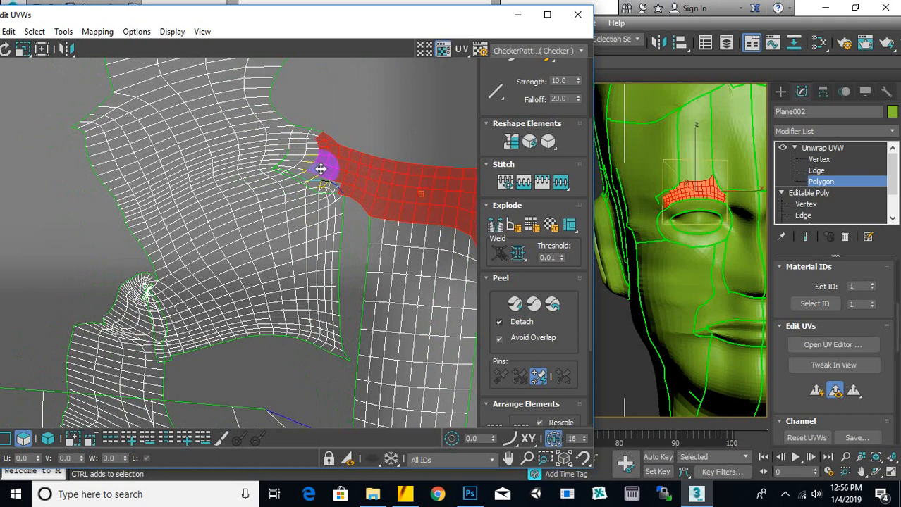
# - Add the brow tail polygons in the UV layout and deselect the excess columns beyond the tail
pyautogui.scroll(3, 321, 168)
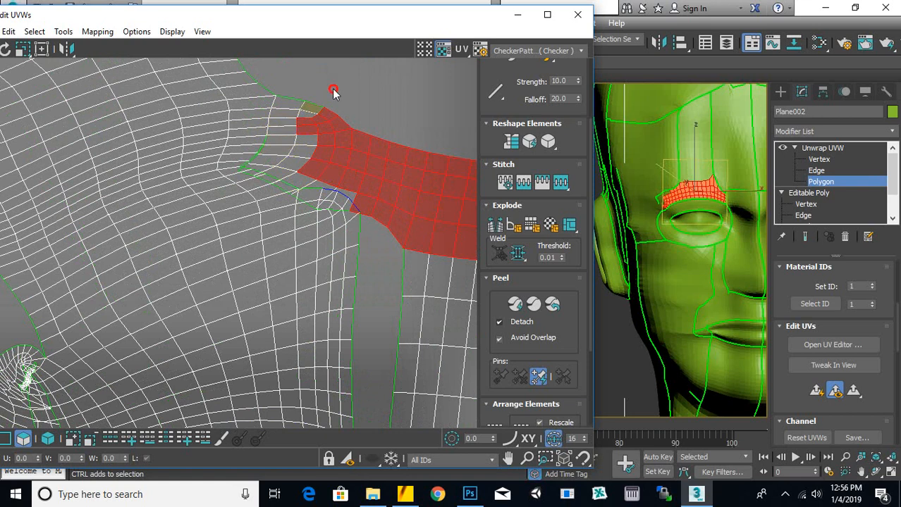
pyautogui.keyDown('ctrl'); pyautogui.click(267, 165); pyautogui.keyUp('ctrl')
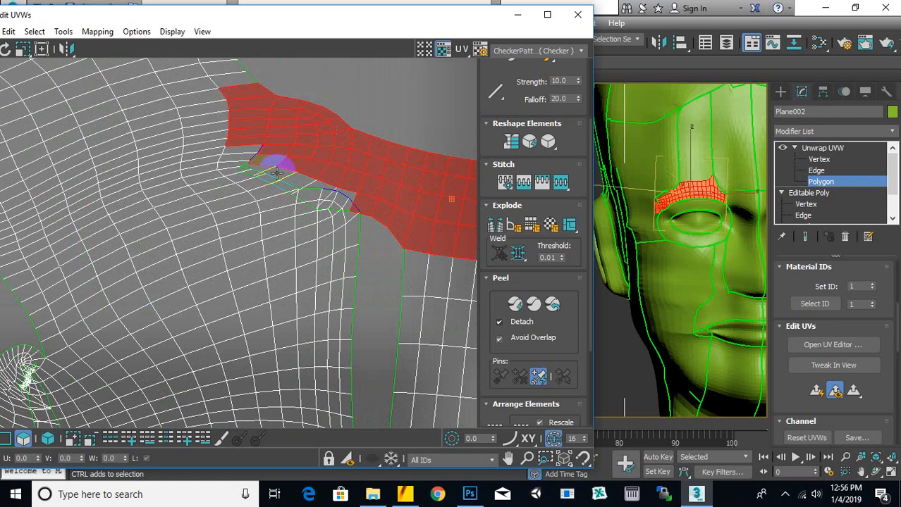
pyautogui.moveTo(262, 62); pyautogui.dragTo(217, 145)
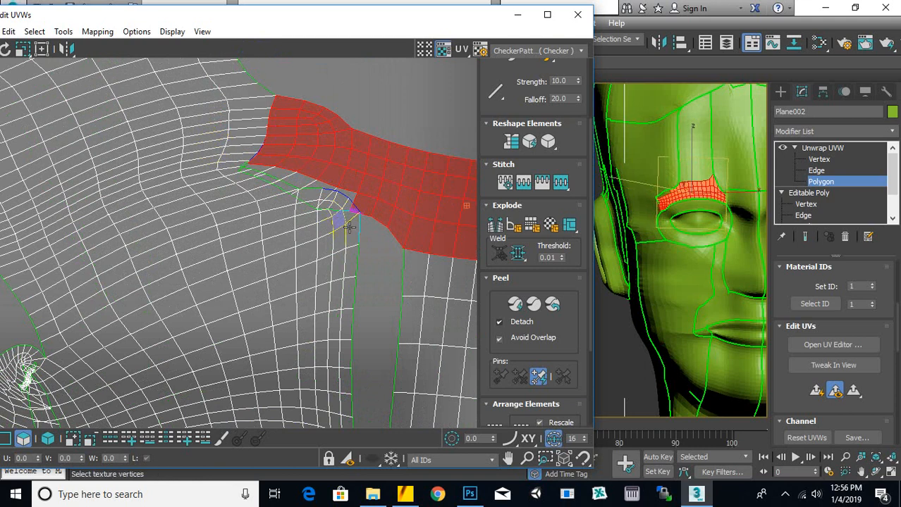
# - Add the remaining faces along the outer corner of the brow to the selection on the head model
pyautogui.scroll(5, 708, 197)
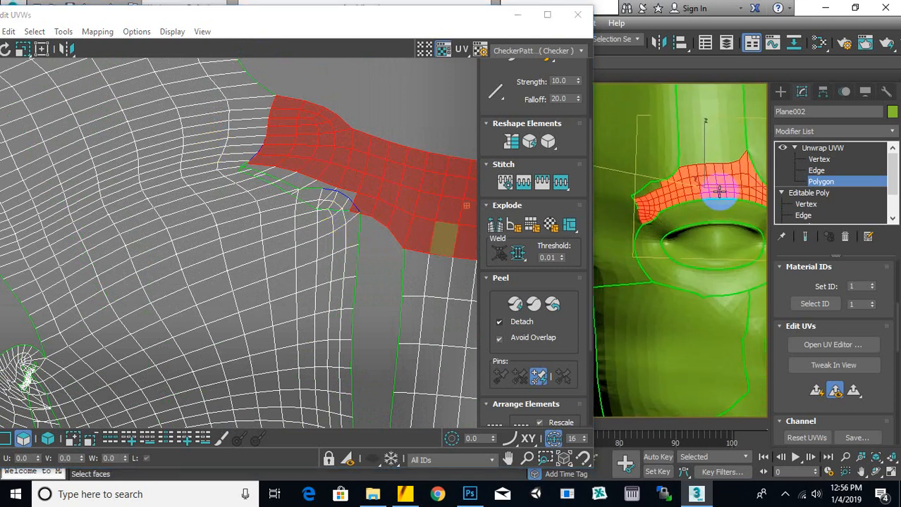
pyautogui.scroll(4, 665, 192)
pyautogui.moveTo(656, 182)
pyautogui.keyDown('ctrl'); pyautogui.mouseDown()
pyautogui.moveTo(607, 200)
pyautogui.moveTo(620, 195)
pyautogui.mouseUp(); pyautogui.keyUp('ctrl')
pyautogui.scroll(-10, 634, 195)
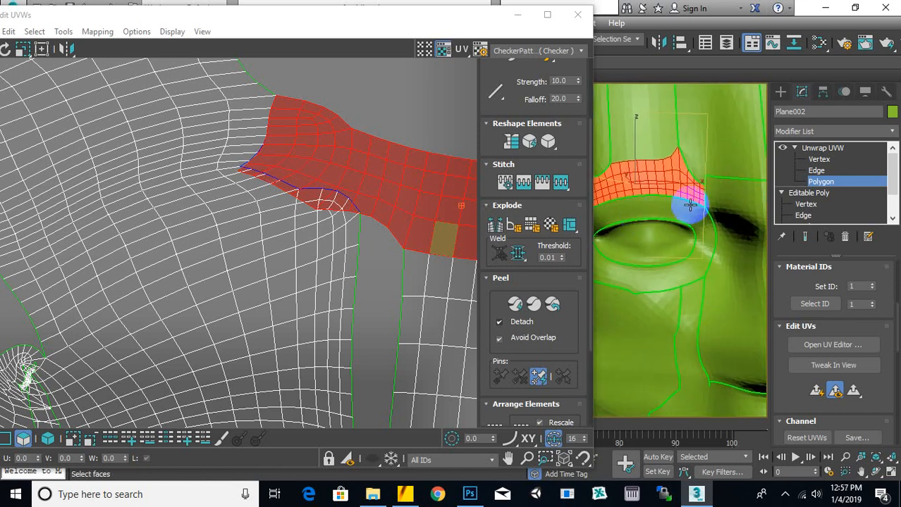
# - Deselect the peaked row of faces along the upper edge of the brow on the head model
pyautogui.scroll(6, 648, 164)
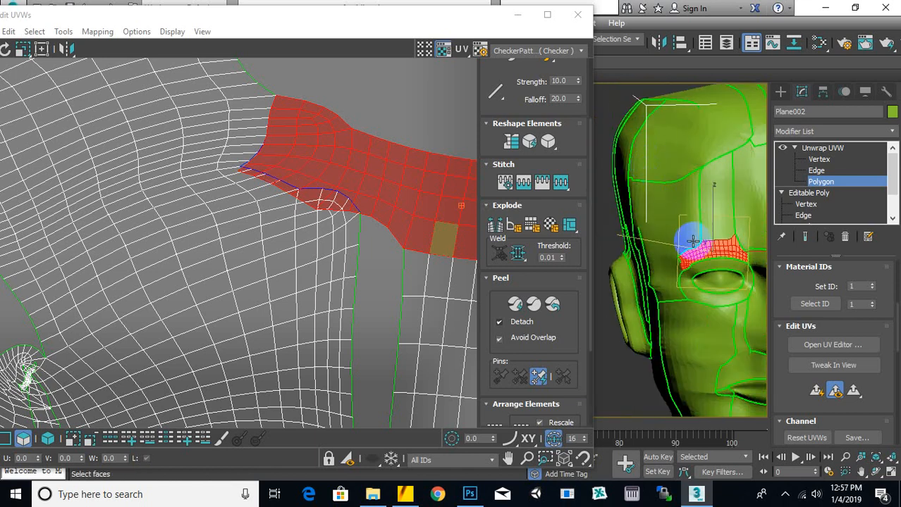
pyautogui.scroll(2, 654, 176)
pyautogui.scroll(3, 653, 176)
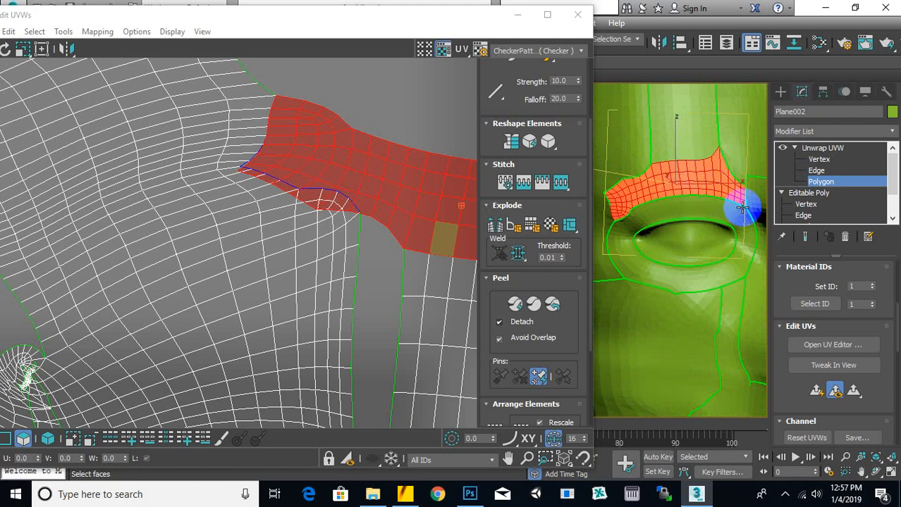
pyautogui.moveTo(727, 151)
pyautogui.mouseDown()
pyautogui.moveTo(737, 143)
pyautogui.moveTo(642, 169)
pyautogui.mouseUp()
pyautogui.moveTo(693, 171); pyautogui.dragTo(701, 124, button='middle')
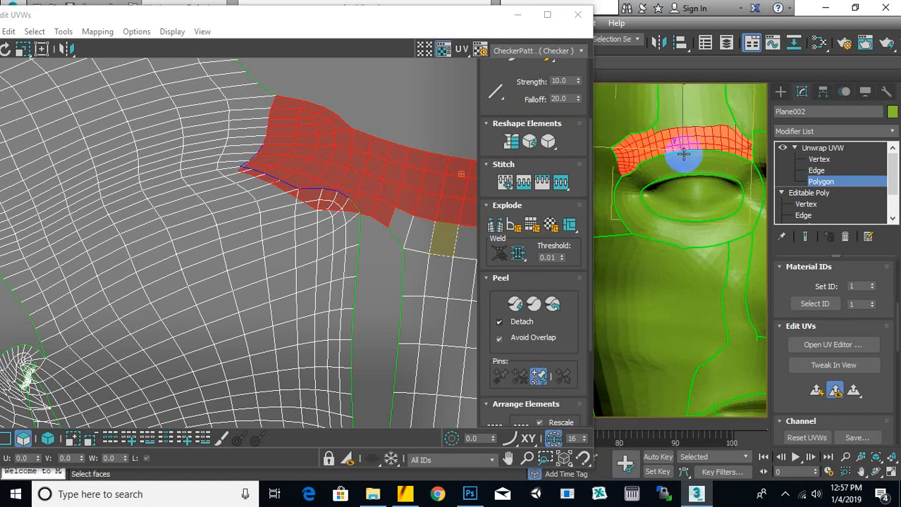
# - Deselect the surplus faces along the upper edge of the first brow's outer end on the head model
pyautogui.scroll(-3, 673, 155)
pyautogui.moveTo(693, 183)
pyautogui.mouseDown(button='middle')
pyautogui.moveTo(621, 174)
pyautogui.moveTo(694, 178)
pyautogui.mouseUp(button='middle')
pyautogui.scroll(5, 673, 141)
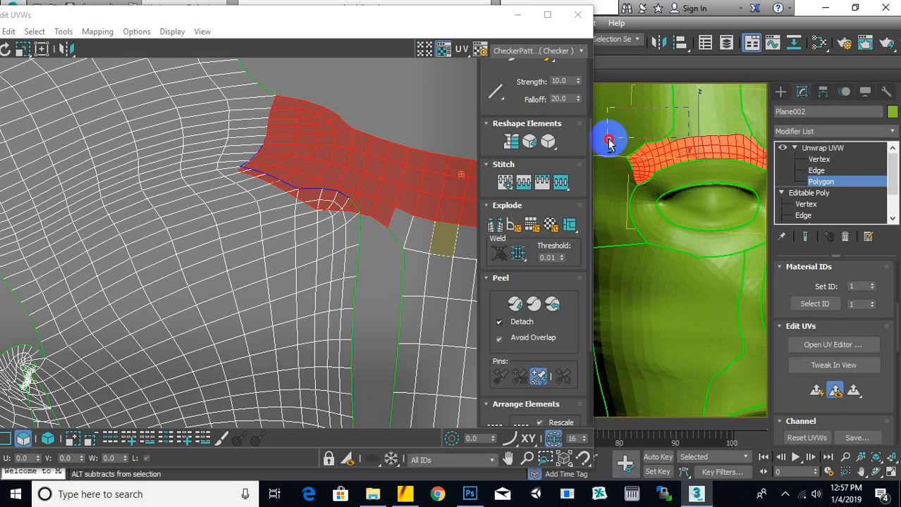
pyautogui.keyDown('alt'); pyautogui.moveTo(603, 133); pyautogui.dragTo(603, 132); pyautogui.keyUp('alt')
pyautogui.keyDown('alt'); pyautogui.moveTo(657, 117); pyautogui.dragTo(617, 152); pyautogui.keyUp('alt')
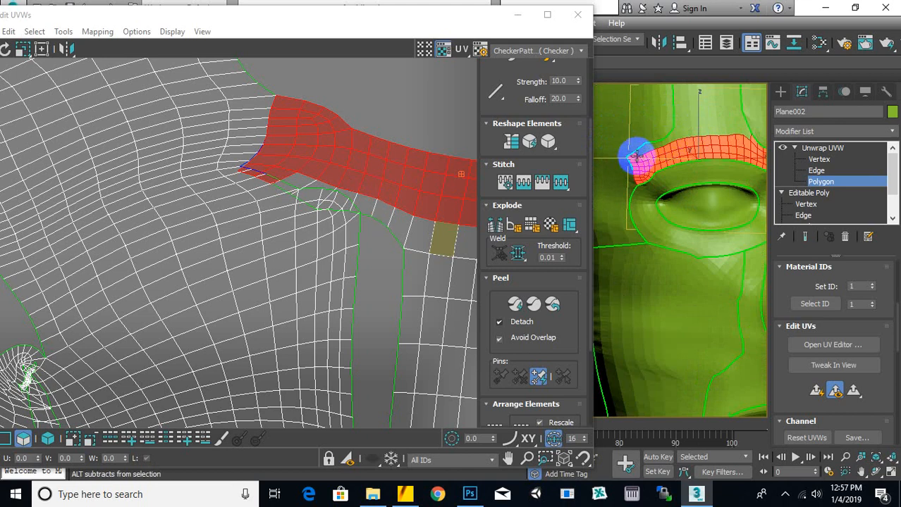
pyautogui.scroll(3, 641, 159)
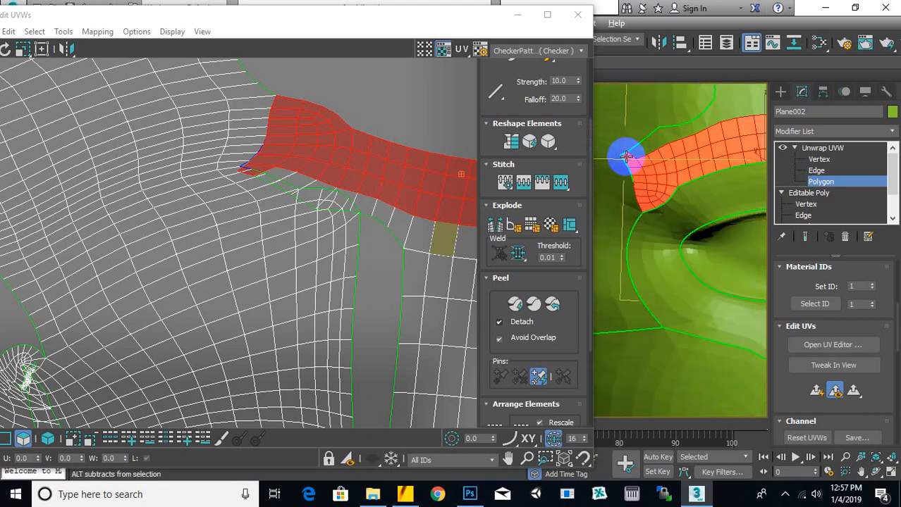
pyautogui.scroll(-3, 656, 169)
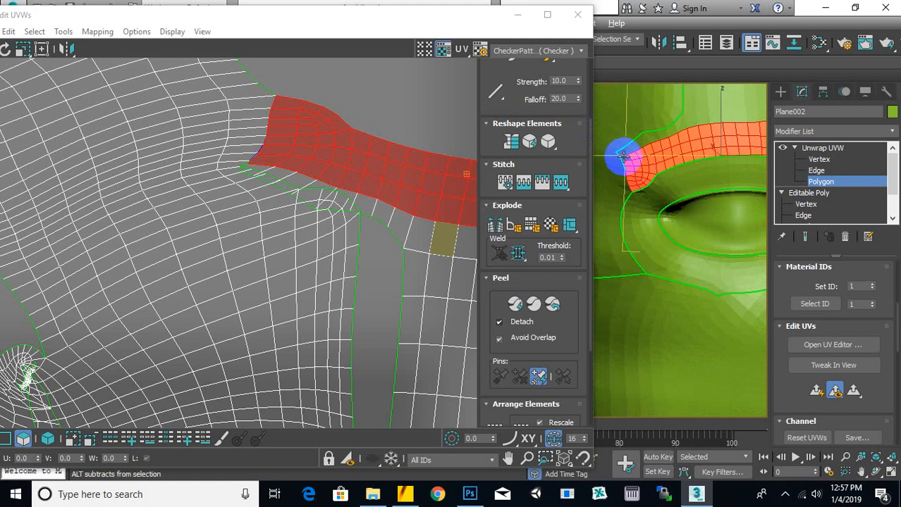
pyautogui.moveTo(623, 159); pyautogui.dragTo(644, 160)
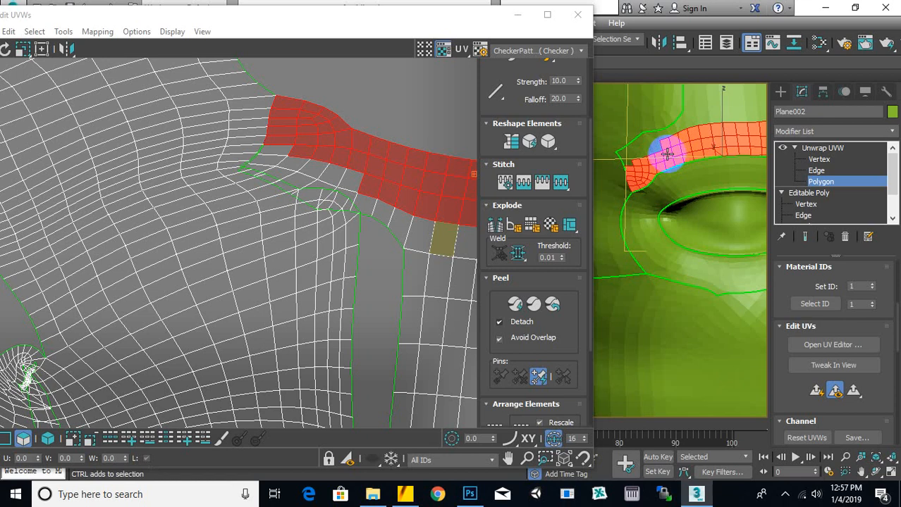
pyautogui.moveTo(664, 153); pyautogui.dragTo(663, 154)
# - Add a broad band of faces above the opposite eye to the selection on the head model
pyautogui.scroll(-3, 662, 155)
pyautogui.moveTo(712, 177); pyautogui.dragTo(641, 159, button='middle')
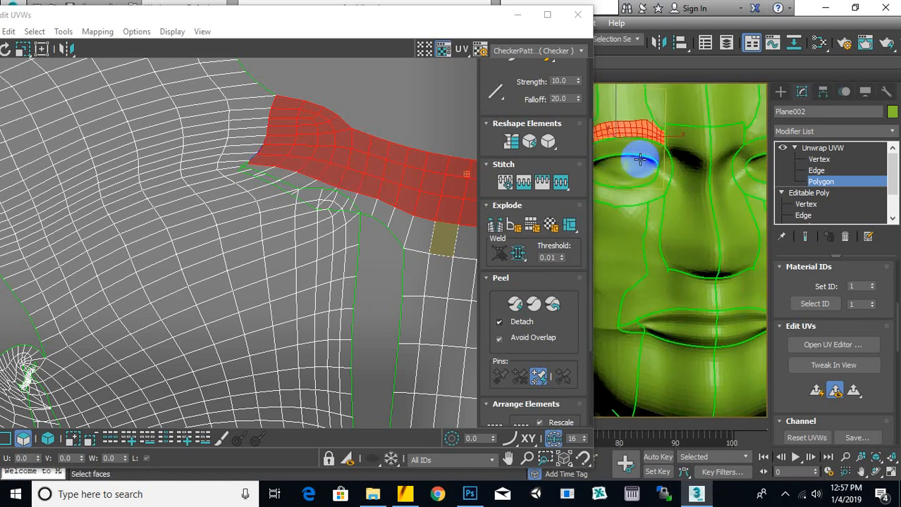
pyautogui.scroll(-1, 708, 182)
pyautogui.moveTo(710, 183); pyautogui.dragTo(622, 188, button='middle')
pyautogui.scroll(3, 644, 159)
pyautogui.moveTo(645, 158); pyautogui.dragTo(784, 173, button='middle')
pyautogui.scroll(3, 626, 141)
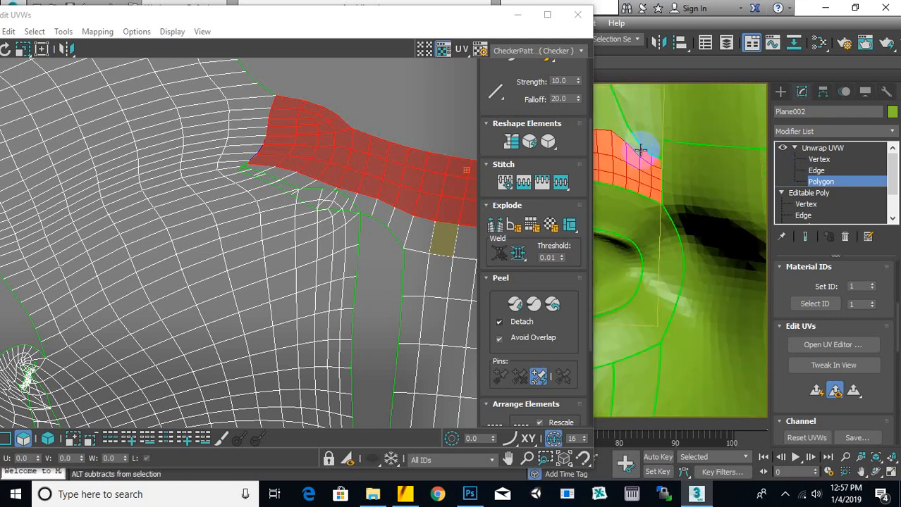
pyautogui.scroll(-3, 683, 160)
pyautogui.moveTo(715, 183); pyautogui.dragTo(647, 195, button='middle')
pyautogui.scroll(1, 749, 178)
pyautogui.scroll(1, 713, 176)
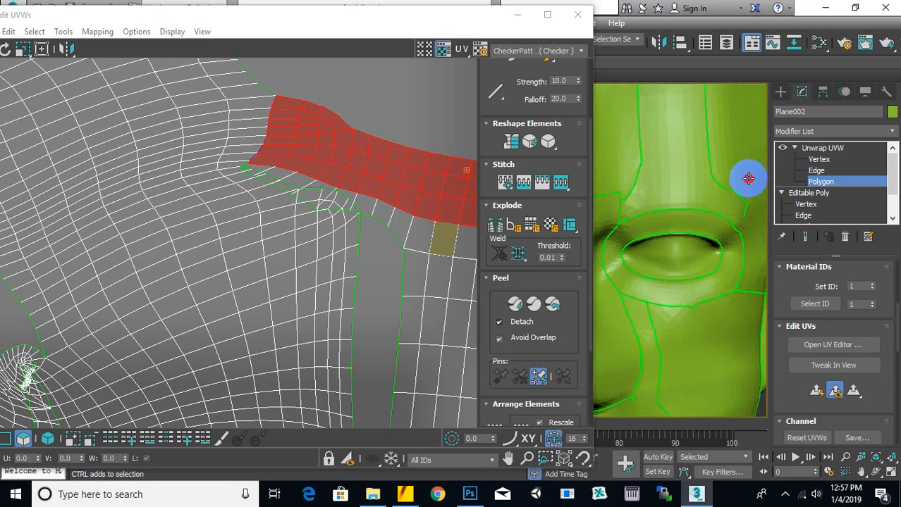
pyautogui.moveTo(748, 178); pyautogui.dragTo(617, 229)
pyautogui.moveTo(687, 226); pyautogui.dragTo(670, 218, button='middle')
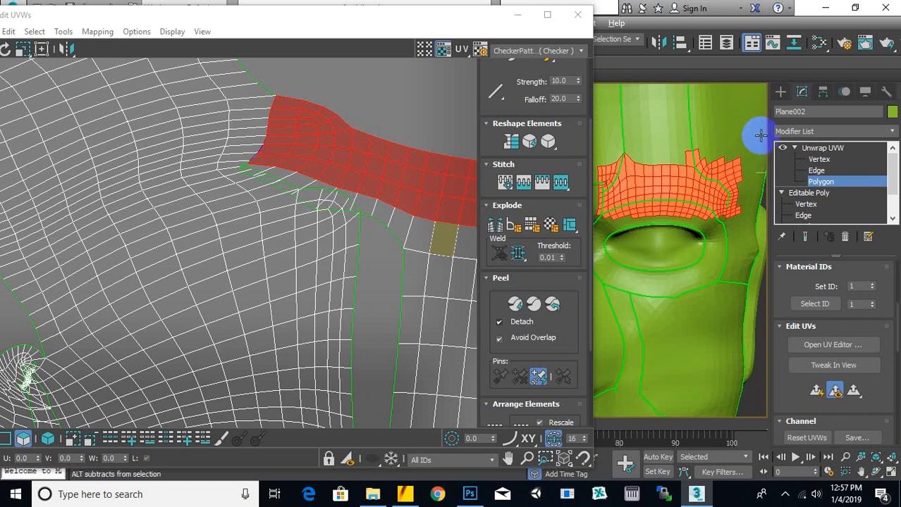
# - Deselect the surplus faces beyond and above the outer end of the second brow
pyautogui.moveTo(760, 134); pyautogui.dragTo(733, 227)
pyautogui.moveTo(740, 125); pyautogui.dragTo(714, 176)
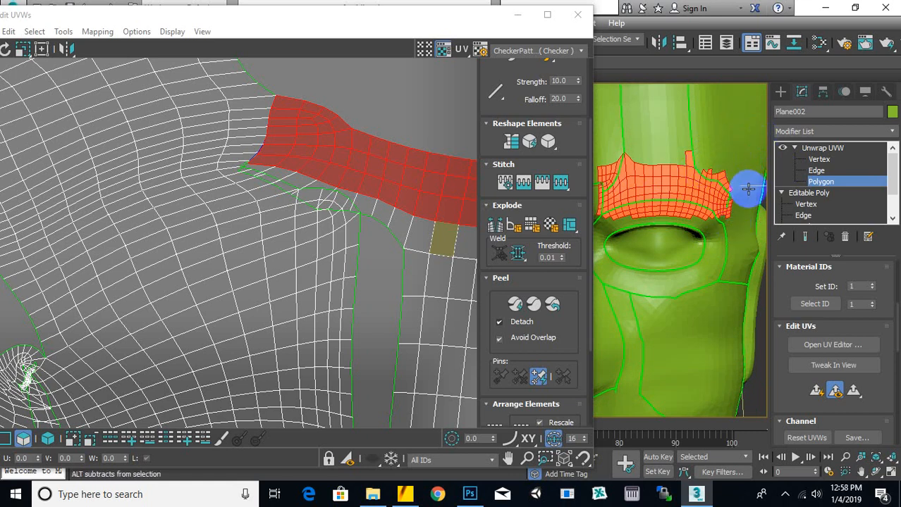
pyautogui.keyDown('alt'); pyautogui.moveTo(749, 195); pyautogui.dragTo(662, 173); pyautogui.keyUp('alt')
pyautogui.keyDown('alt'); pyautogui.moveTo(748, 160); pyautogui.dragTo(712, 188); pyautogui.keyUp('alt')
# - Deselect the surplus faces around the inner end and upper edge of the second brow
pyautogui.moveTo(702, 163); pyautogui.dragTo(742, 151, button='middle')
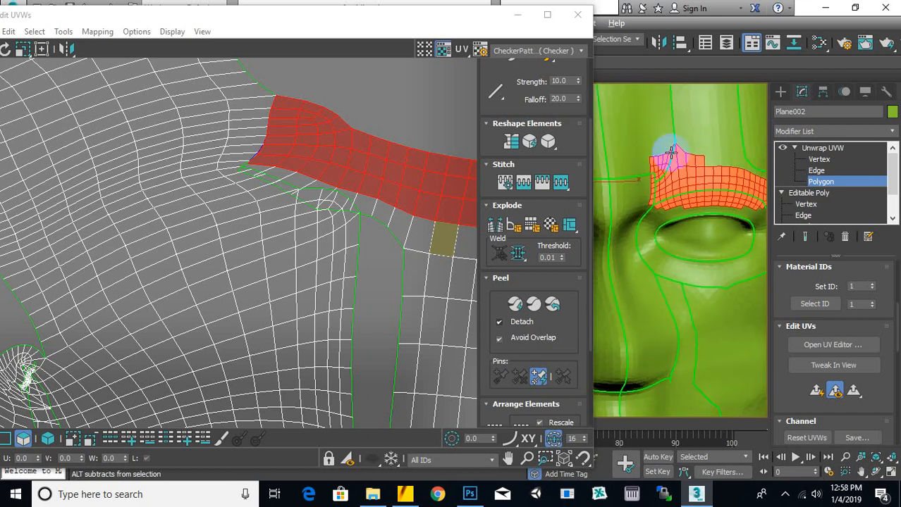
pyautogui.keyDown('alt'); pyautogui.moveTo(620, 134); pyautogui.dragTo(666, 174); pyautogui.keyUp('alt')
pyautogui.moveTo(692, 156); pyautogui.dragTo(695, 117, button='middle')
pyautogui.moveTo(632, 136); pyautogui.dragTo(656, 185)
pyautogui.keyDown('alt'); pyautogui.moveTo(670, 120); pyautogui.dragTo(649, 146); pyautogui.keyUp('alt')
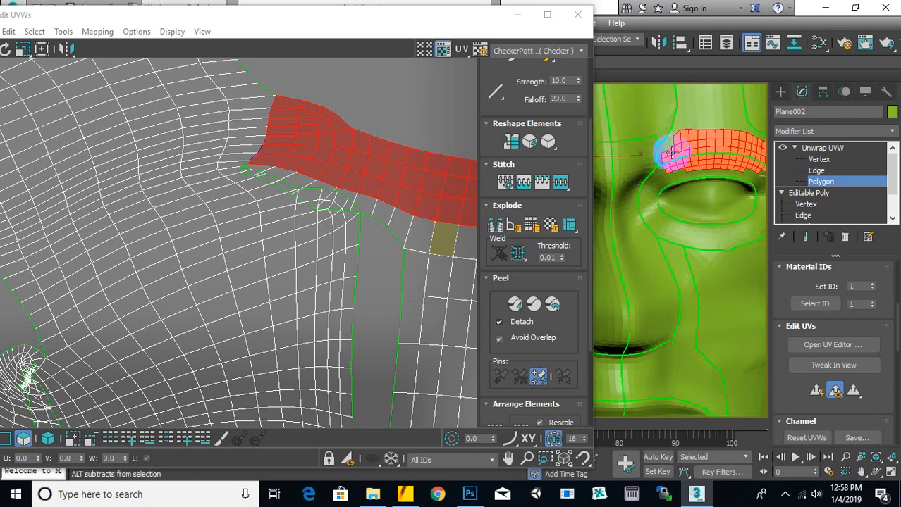
# - Trim the second brow's selection by deselecting the faces below the seam along its lower edge
pyautogui.scroll(3, 671, 151)
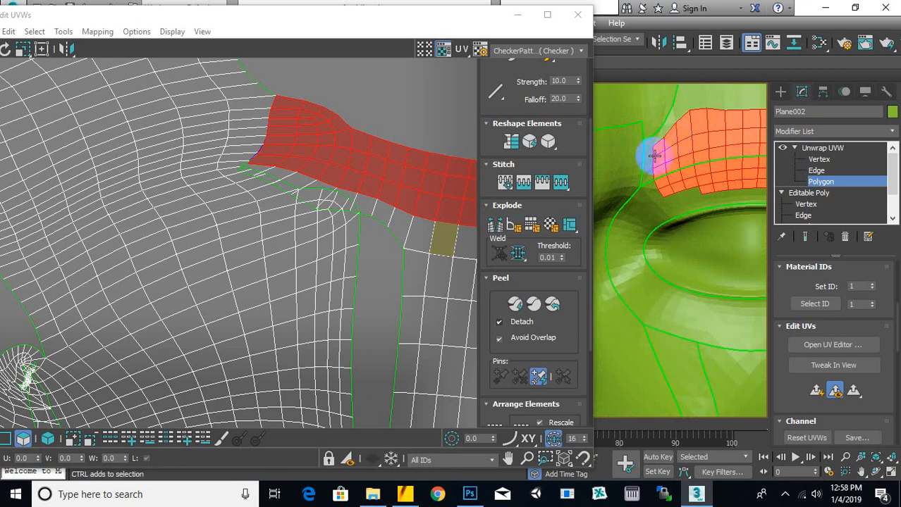
pyautogui.scroll(-3, 649, 169)
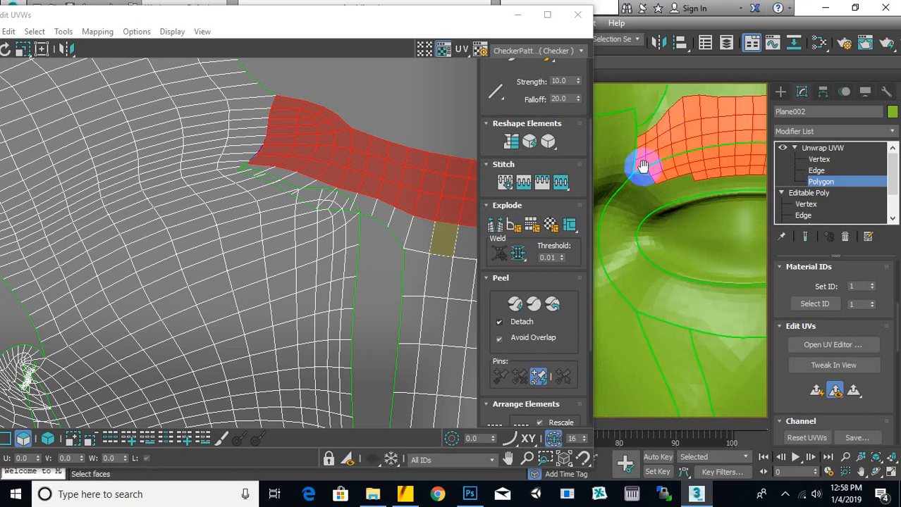
pyautogui.moveTo(640, 183); pyautogui.dragTo(629, 147, button='middle')
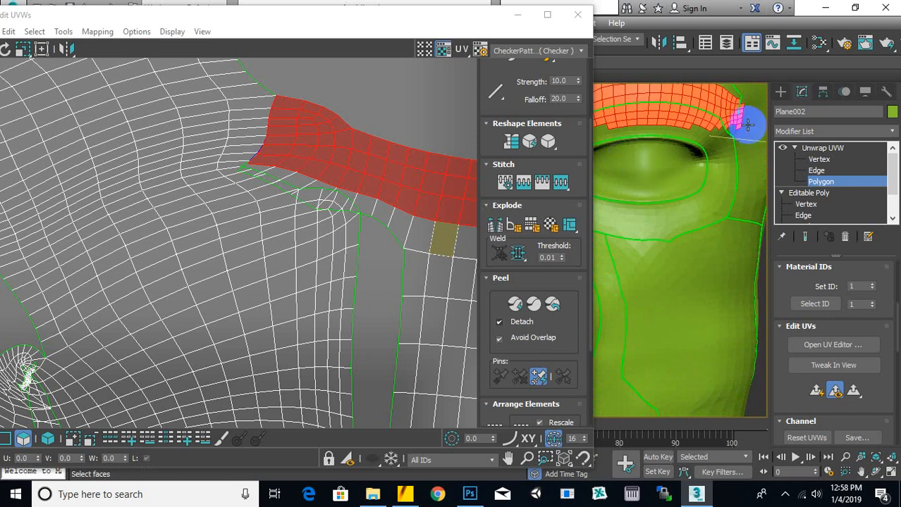
pyautogui.scroll(2, 752, 101)
pyautogui.keyDown('alt'); pyautogui.moveTo(754, 97); pyautogui.dragTo(736, 147); pyautogui.keyUp('alt')
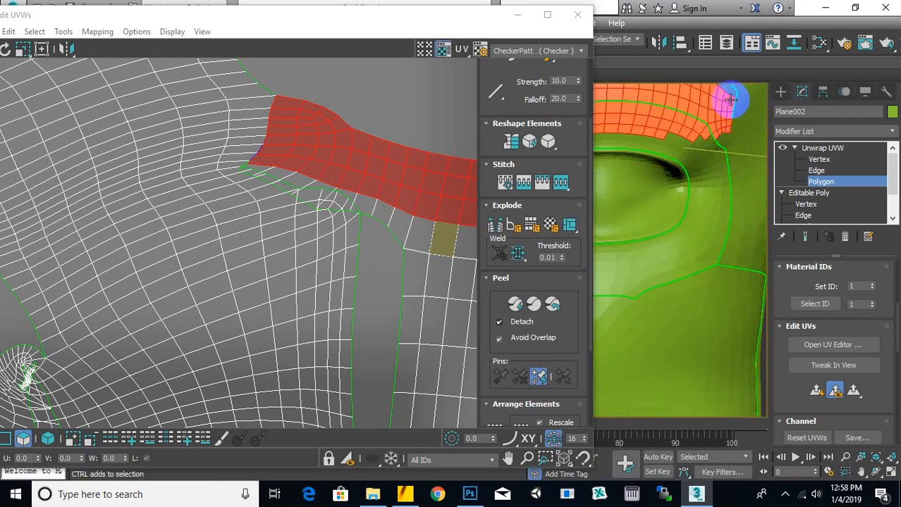
pyautogui.moveTo(717, 147); pyautogui.dragTo(743, 240, button='middle')
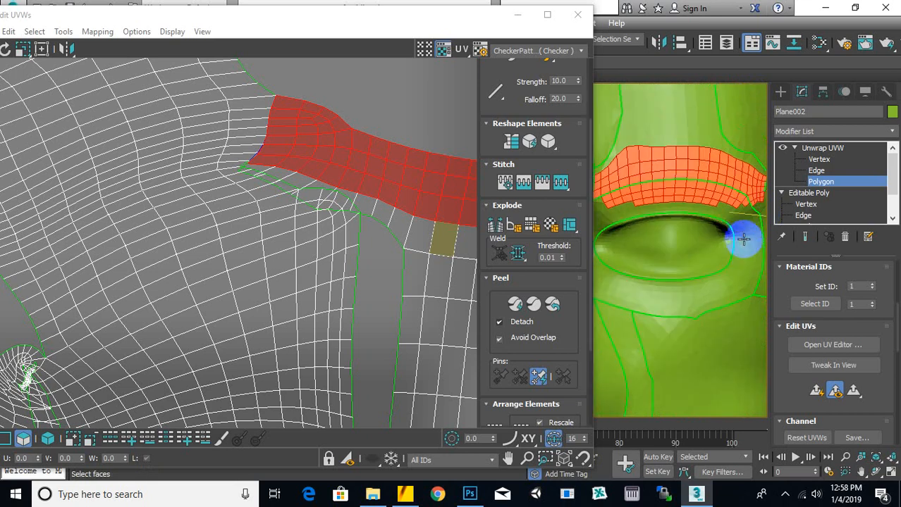
pyautogui.keyDown('alt'); pyautogui.moveTo(744, 225); pyautogui.dragTo(652, 199); pyautogui.keyUp('alt')
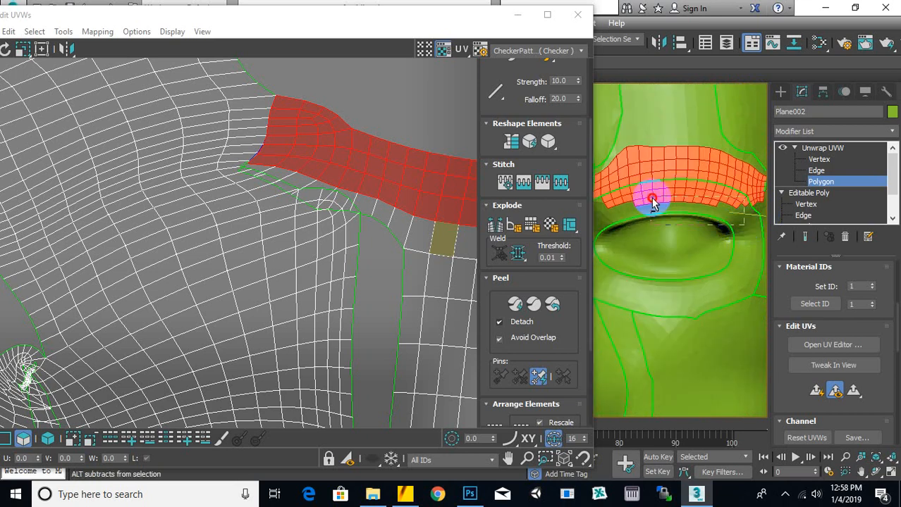
pyautogui.moveTo(669, 217); pyautogui.dragTo(707, 246, button='middle')
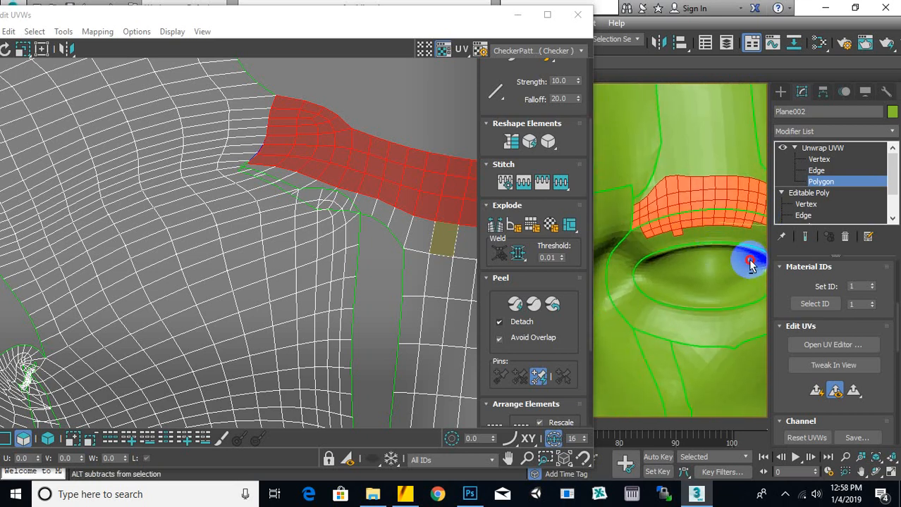
pyautogui.keyDown('alt'); pyautogui.moveTo(749, 260); pyautogui.dragTo(662, 226); pyautogui.keyUp('alt')
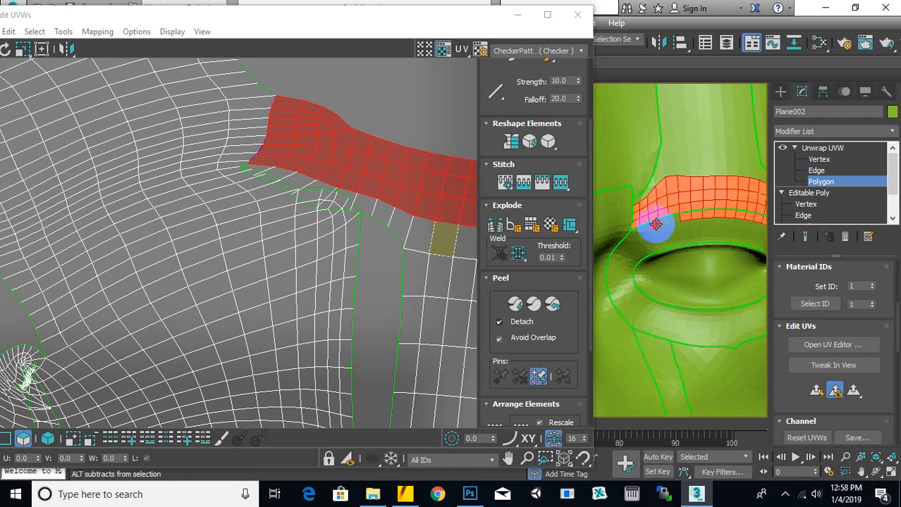
# - Deselect the remaining faces hanging below the seam at the second brow's outer corner
pyautogui.keyDown('alt'); pyautogui.moveTo(694, 208); pyautogui.dragTo(619, 195, button='middle'); pyautogui.keyUp('alt')
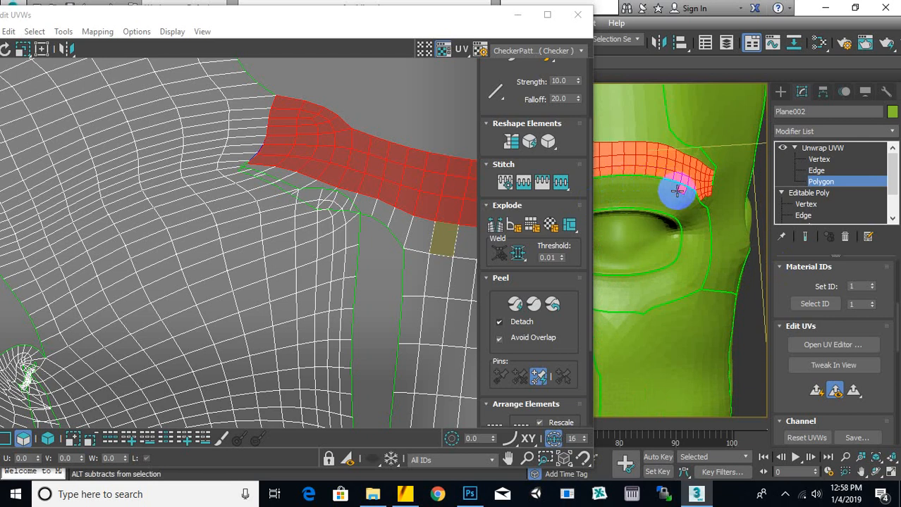
pyautogui.moveTo(720, 193); pyautogui.dragTo(737, 241, button='middle')
pyautogui.scroll(2, 737, 241)
pyautogui.keyDown('alt'); pyautogui.moveTo(728, 240); pyautogui.dragTo(686, 258); pyautogui.keyUp('alt')
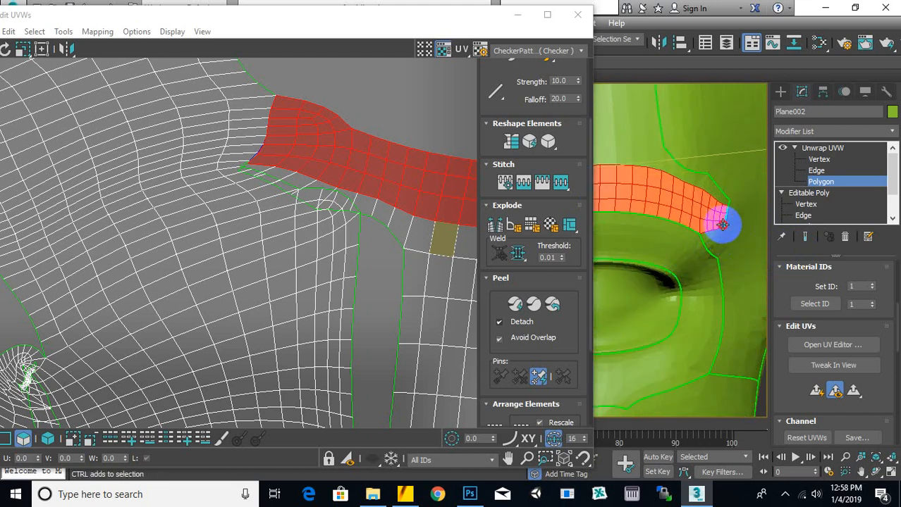
# - Deselect the lowest faces at the tip of the first brow's tail
pyautogui.scroll(-4, 724, 229)
pyautogui.moveTo(697, 244); pyautogui.dragTo(812, 238, button='middle')
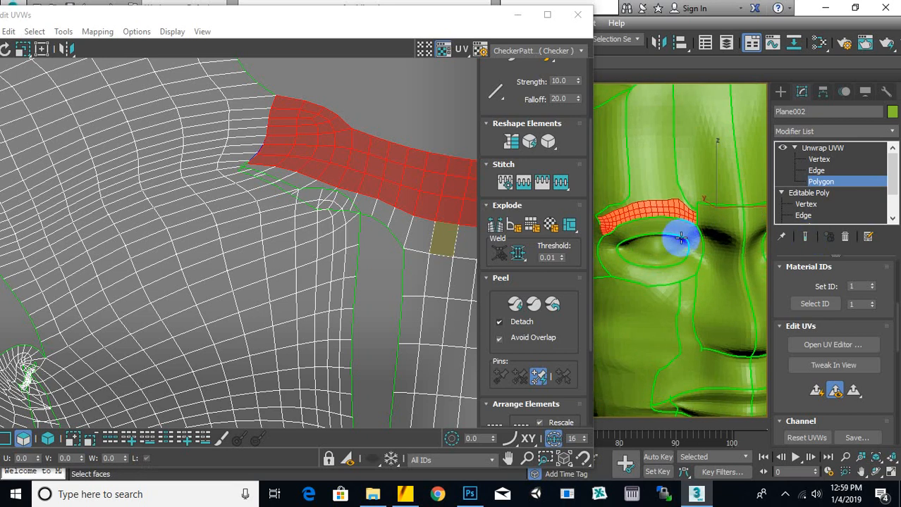
pyautogui.moveTo(681, 238); pyautogui.dragTo(738, 230, button='middle')
pyautogui.scroll(2, 663, 230)
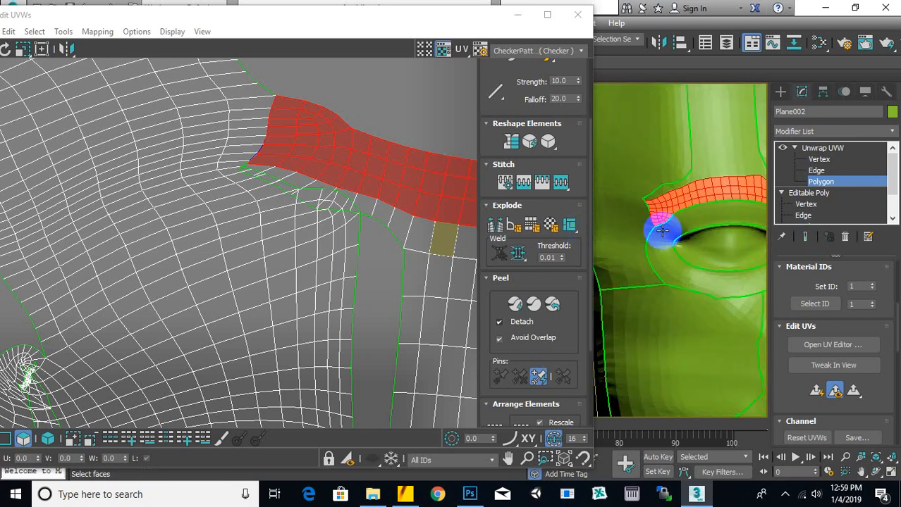
pyautogui.scroll(1, 669, 229)
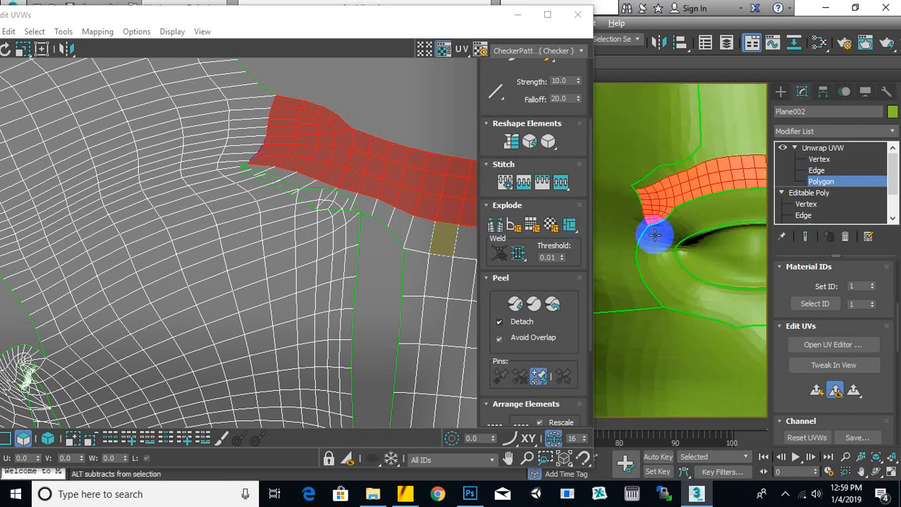
pyautogui.moveTo(623, 216); pyautogui.dragTo(655, 226)
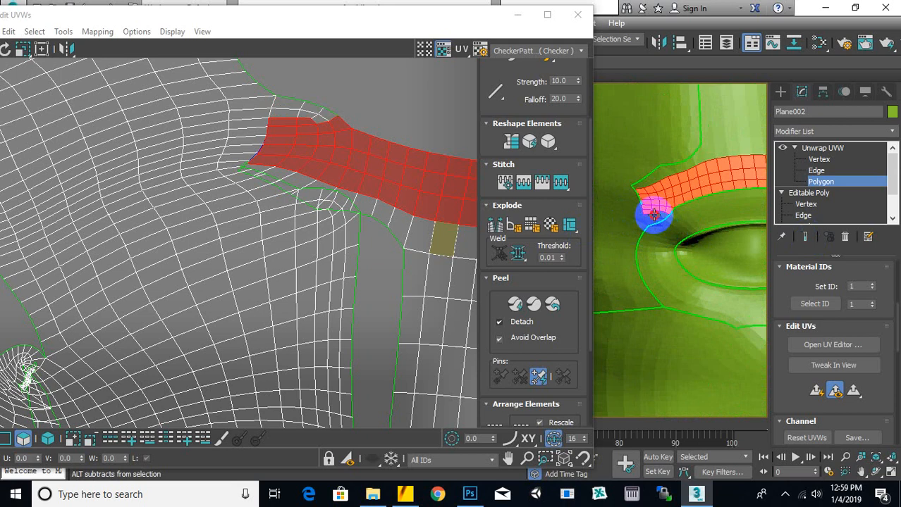
# - Examine both eyebrow selections on the whole head and in the full UV layout for symmetry and stray faces
pyautogui.scroll(-2, 652, 223)
pyautogui.moveTo(694, 252); pyautogui.dragTo(656, 249, button='middle')
pyautogui.scroll(-5, 677, 241)
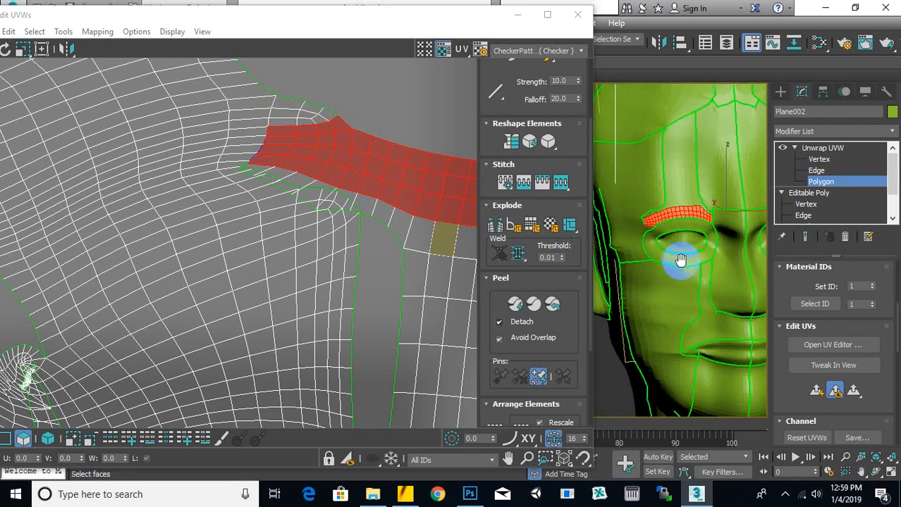
pyautogui.moveTo(580, 247)
pyautogui.mouseDown(button='middle')
pyautogui.moveTo(672, 236)
pyautogui.moveTo(580, 238)
pyautogui.mouseUp(button='middle')
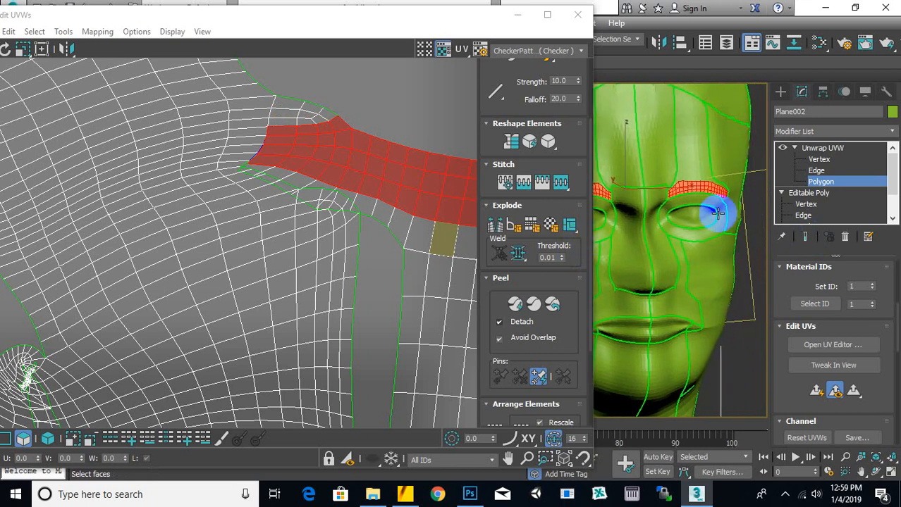
pyautogui.scroll(4, 717, 209)
pyautogui.scroll(-3, 740, 261)
pyautogui.scroll(2, 714, 257)
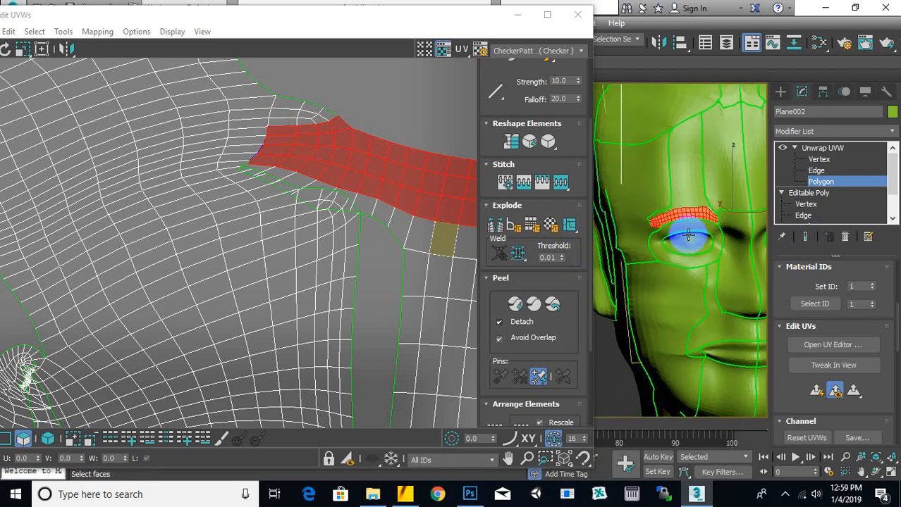
pyautogui.scroll(-5, 716, 261)
pyautogui.keyDown('alt'); pyautogui.moveTo(693, 261); pyautogui.dragTo(489, 226, button='middle'); pyautogui.keyUp('alt')
pyautogui.scroll(-8, 402, 177)
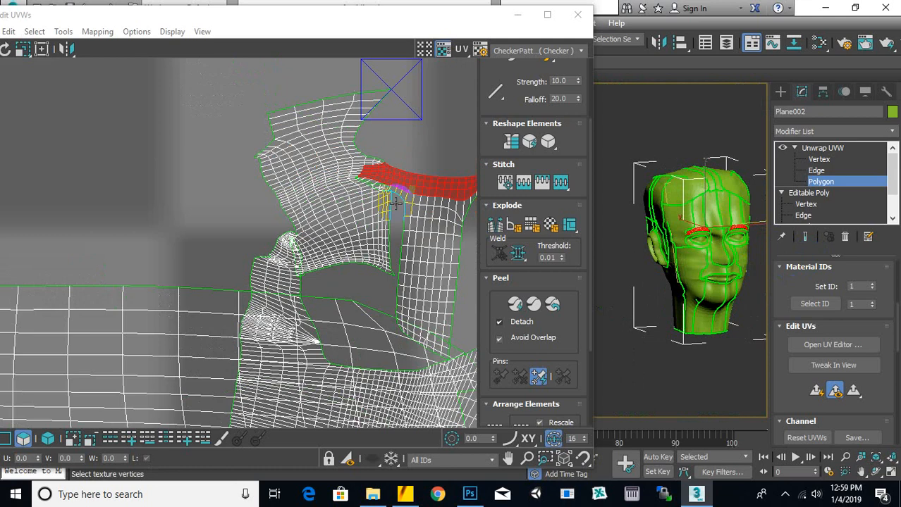
pyautogui.moveTo(392, 116); pyautogui.dragTo(375, 282, button='middle')
pyautogui.scroll(-8, 375, 282)
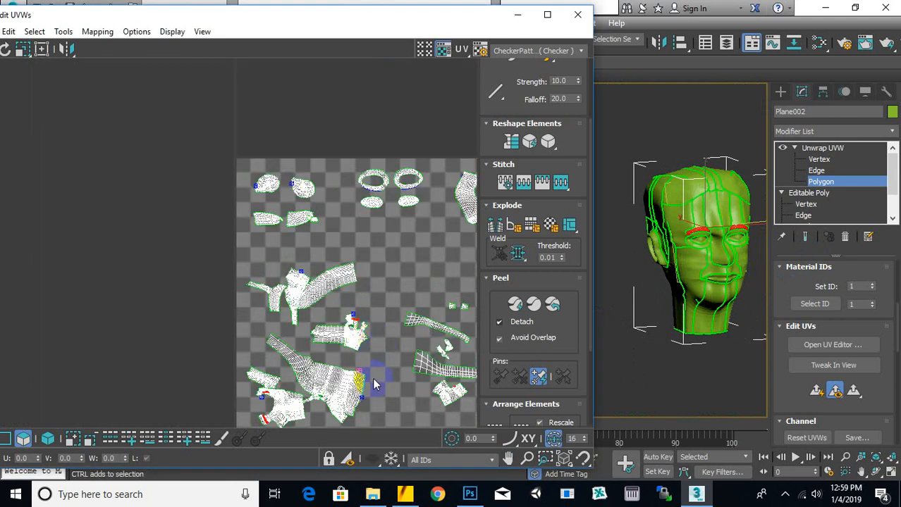
# - Deselect the stray faces on the back half of the head from a side view, keeping the front brow faces
pyautogui.scroll(-4, 735, 207)
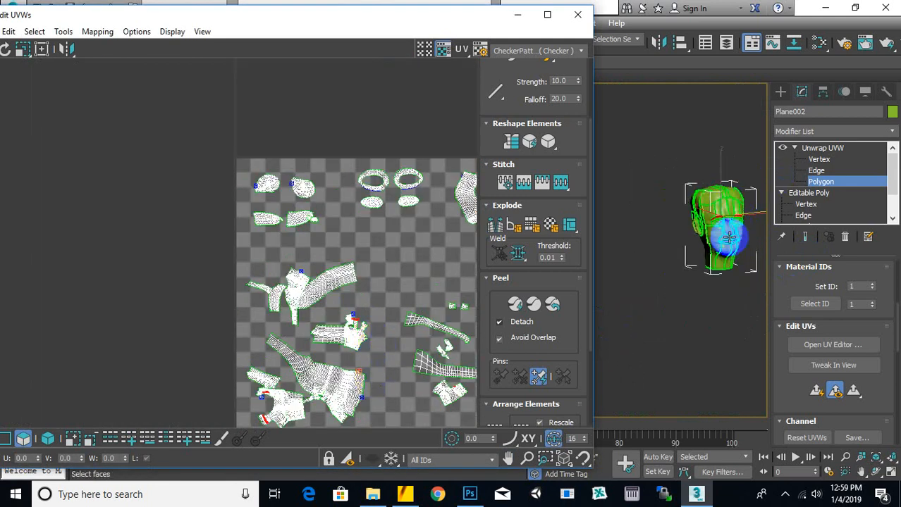
pyautogui.keyDown('alt'); pyautogui.moveTo(730, 238); pyautogui.dragTo(735, 137, button='middle'); pyautogui.keyUp('alt')
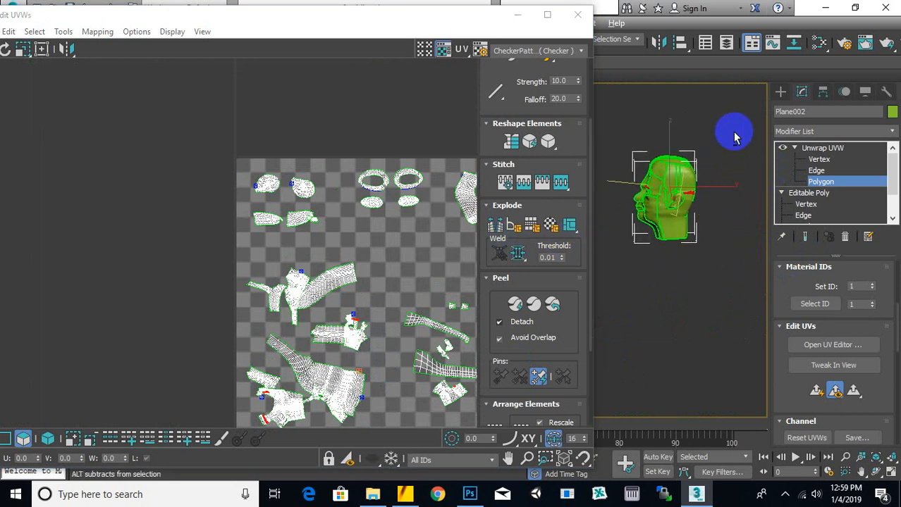
pyautogui.moveTo(731, 130); pyautogui.dragTo(663, 283)
pyautogui.keyDown('alt'); pyautogui.moveTo(658, 290); pyautogui.dragTo(754, 262, button='middle'); pyautogui.keyUp('alt')
pyautogui.scroll(2, 331, 361)
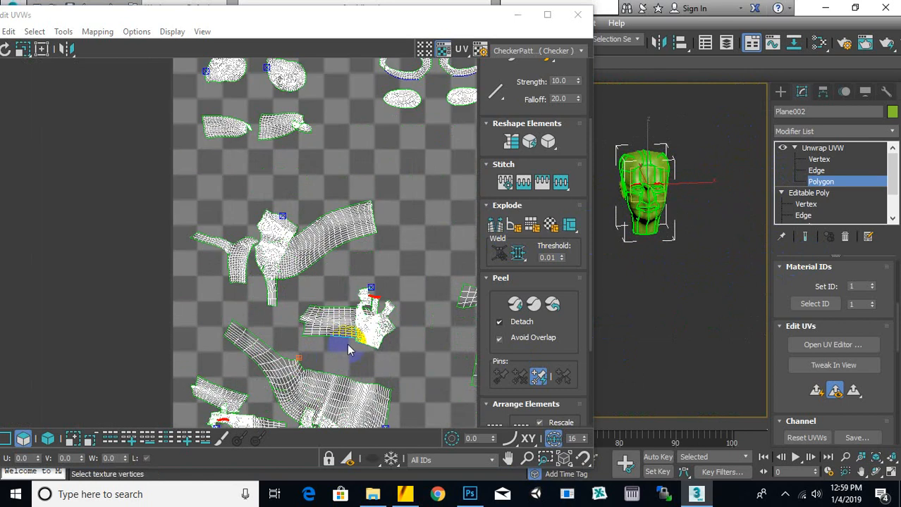
pyautogui.click(372, 304)
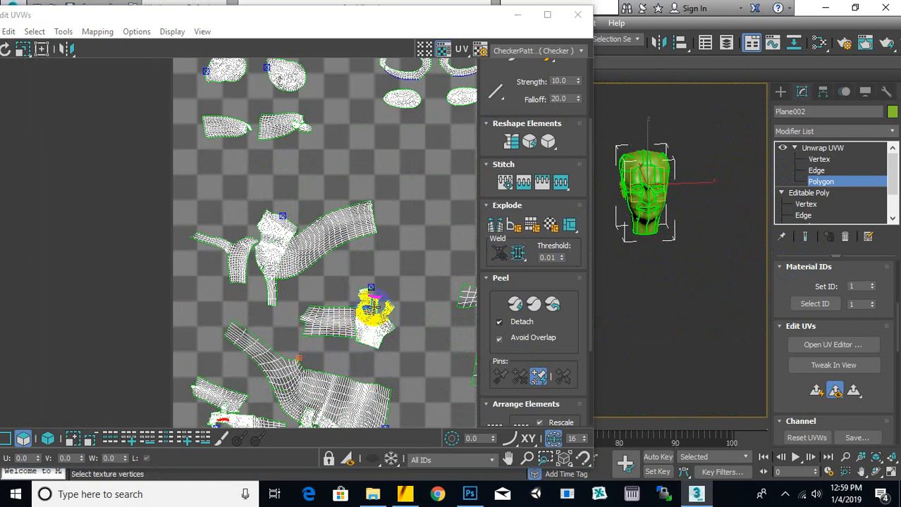
# - Move the detached eyebrow shells out of the layout's middle to the space beneath the eye shells
pyautogui.click(418, 151)
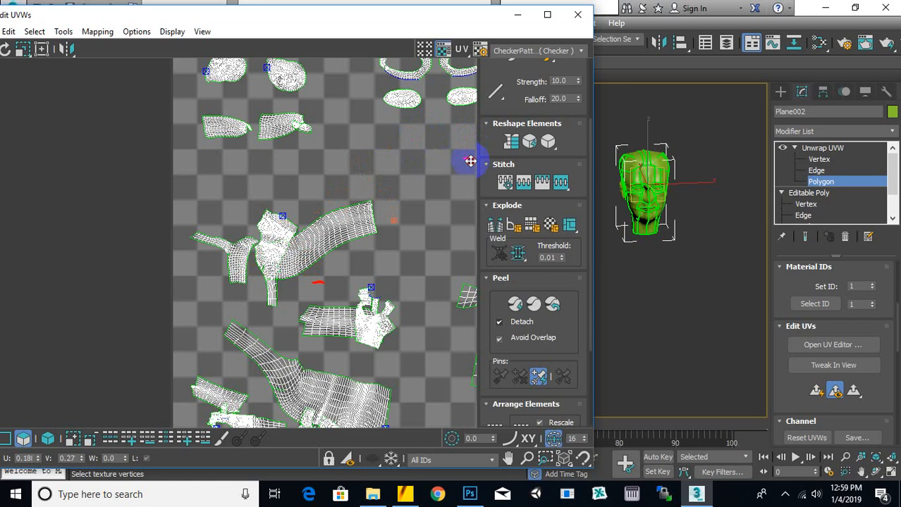
pyautogui.moveTo(416, 188); pyautogui.dragTo(371, 172, button='middle')
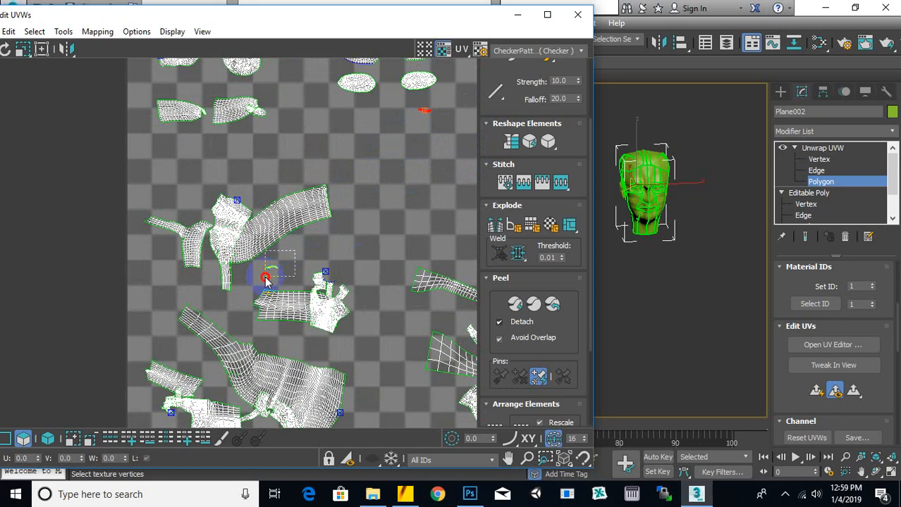
pyautogui.moveTo(265, 279); pyautogui.dragTo(229, 225)
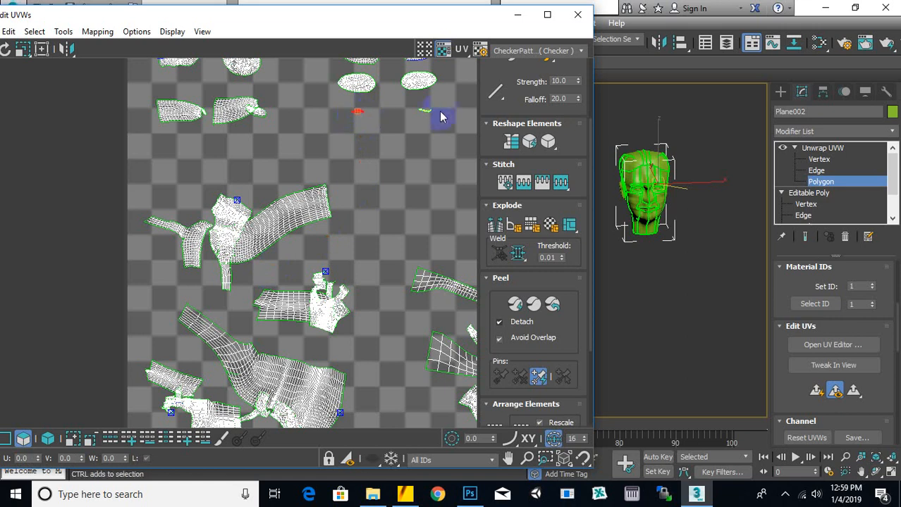
# - Select both eyebrow shells together and scale them up uniformly to about 188 percent
pyautogui.keyDown('ctrl'); pyautogui.moveTo(335, 146); pyautogui.dragTo(333, 141); pyautogui.keyUp('ctrl')
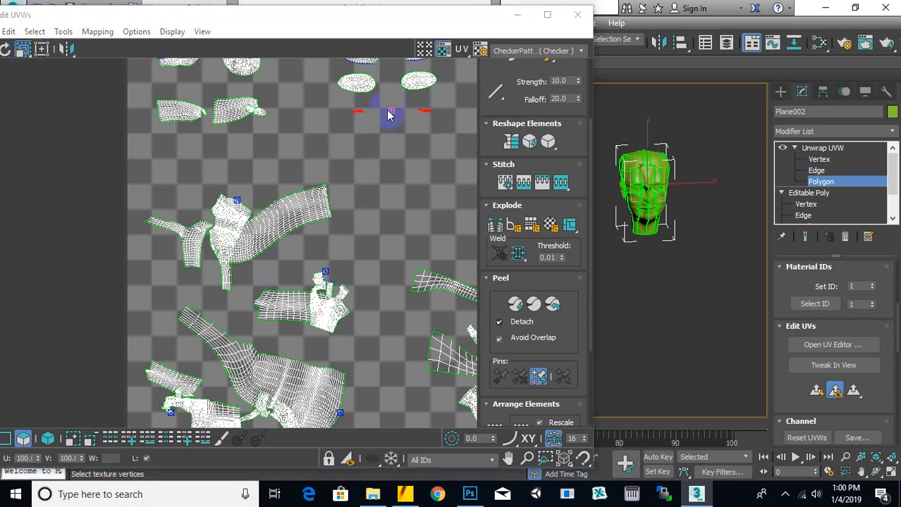
pyautogui.click(359, 115)
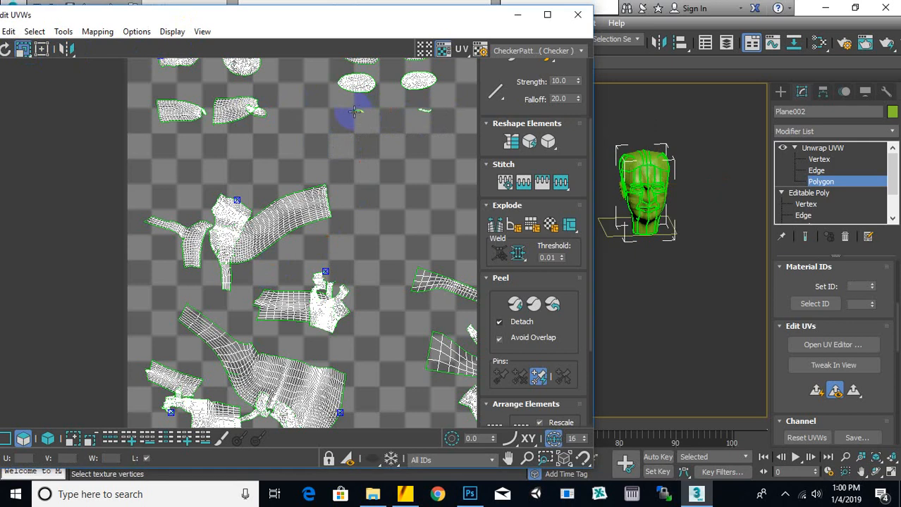
pyautogui.click(359, 110)
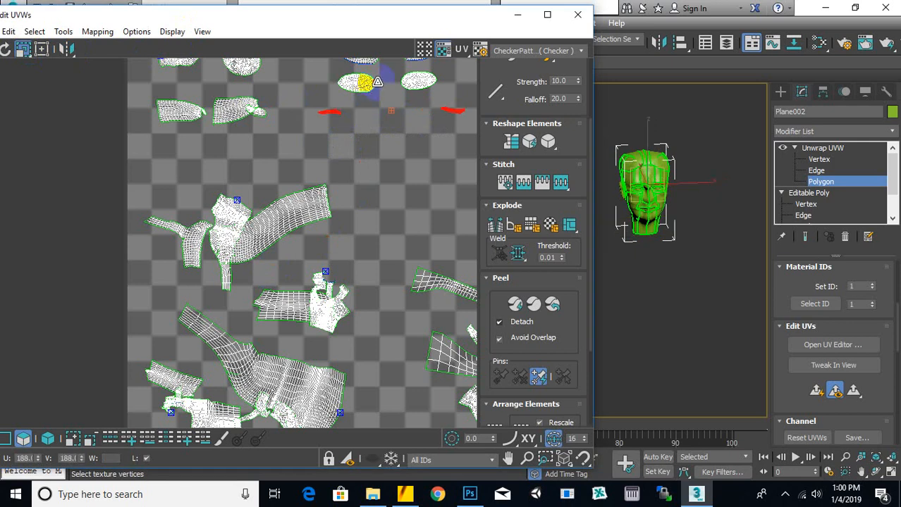
# - Bring the enlarged eyebrow shells closer together, one directly beneath each eye shell, and clear the selection
pyautogui.moveTo(377, 87); pyautogui.dragTo(359, 191, button='middle')
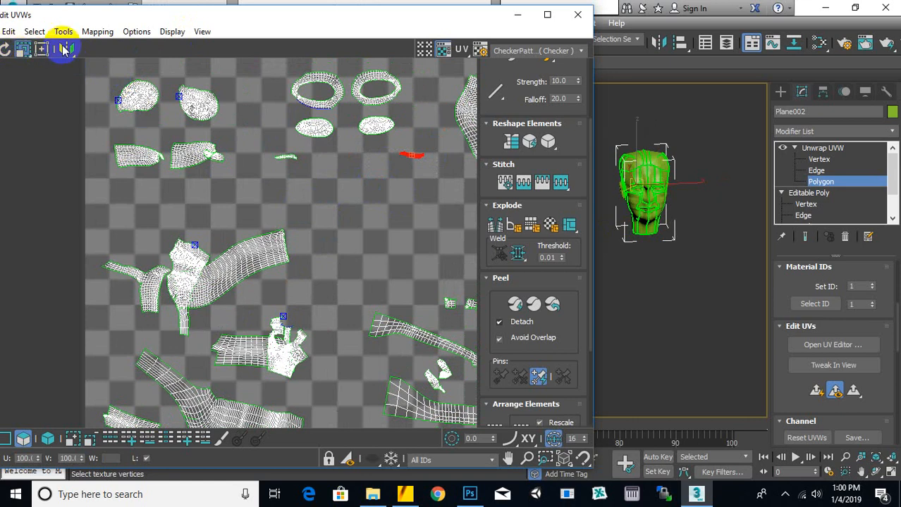
pyautogui.moveTo(141, 16); pyautogui.dragTo(221, 16)
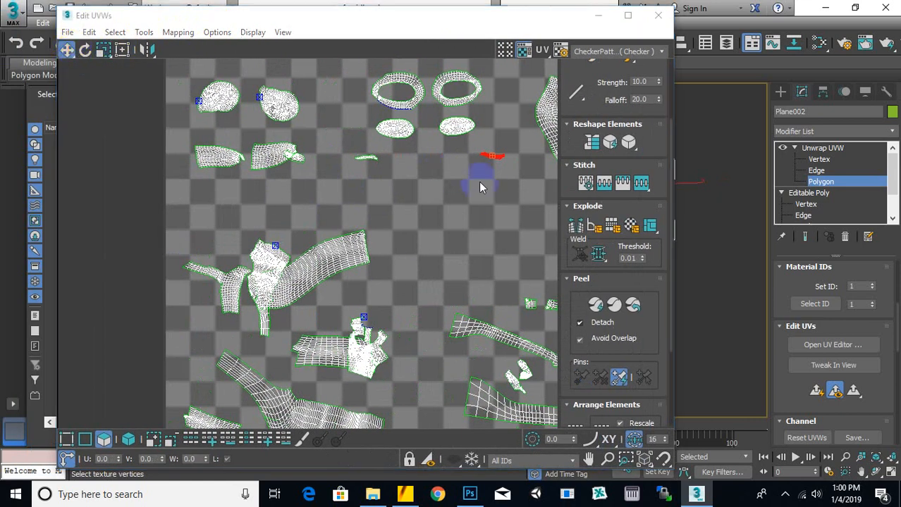
pyautogui.moveTo(493, 157); pyautogui.dragTo(464, 158)
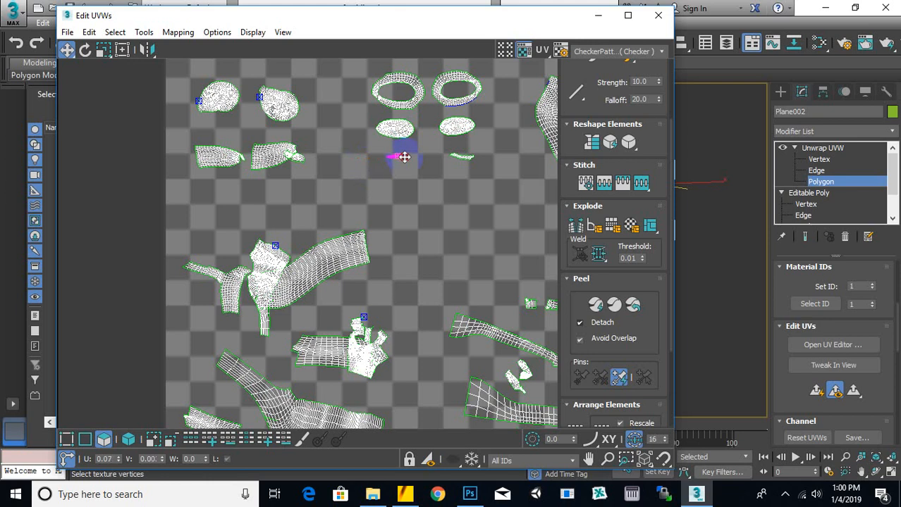
pyautogui.scroll(-3, 396, 182)
pyautogui.moveTo(462, 241); pyautogui.dragTo(382, 233, button='middle')
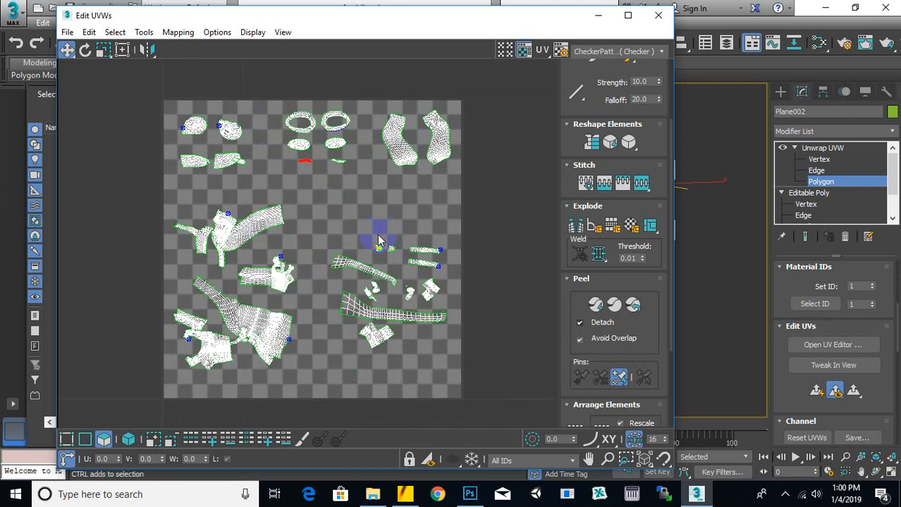
pyautogui.hotkey('ctrl', 's')
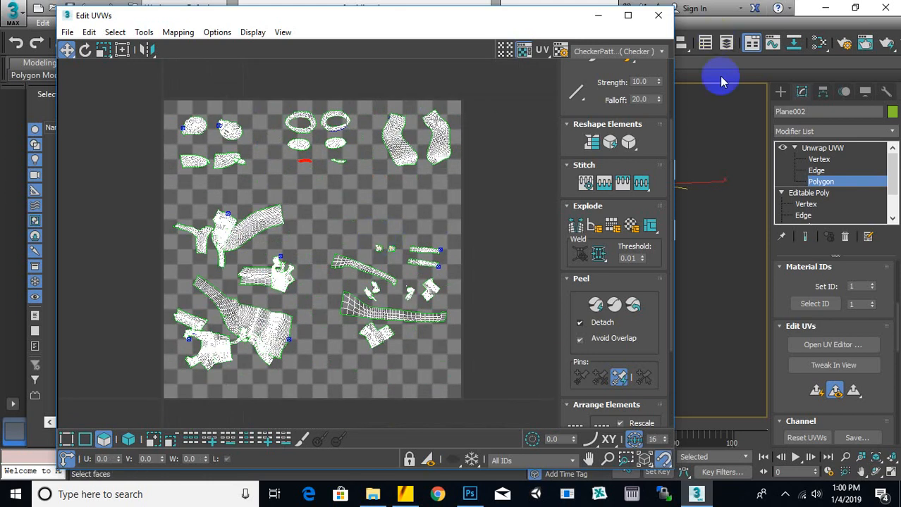
pyautogui.click(745, 150)
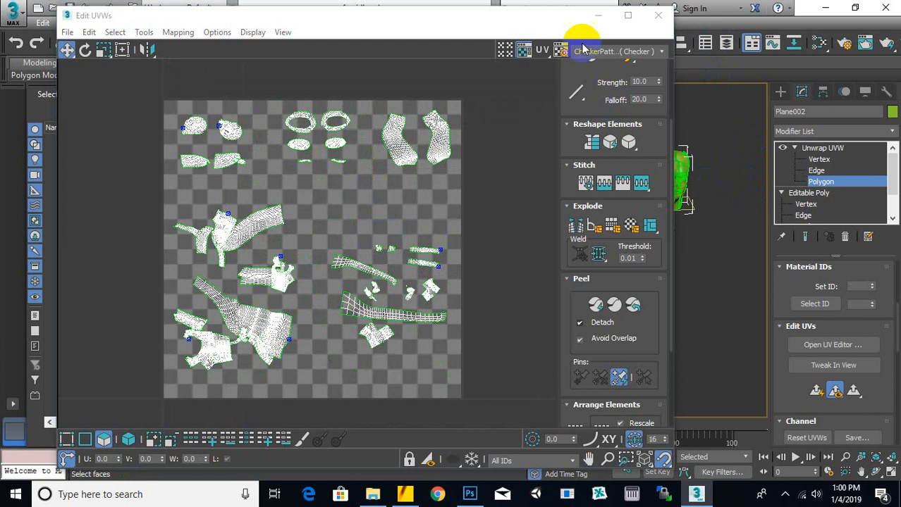
# - Uncover the head model beside the UV editor and select a band of polygons across the chin and jaw
pyautogui.moveTo(571, 17); pyautogui.dragTo(365, 17)
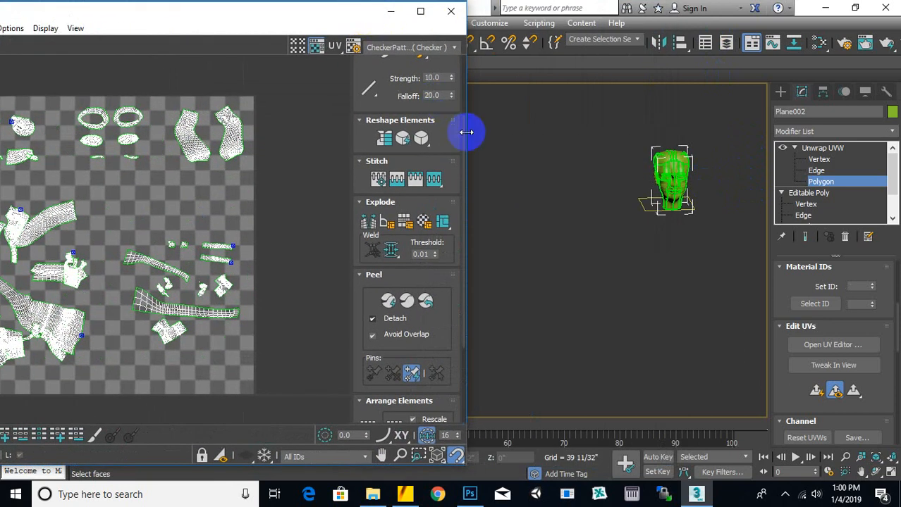
pyautogui.moveTo(467, 131); pyautogui.dragTo(393, 140)
pyautogui.scroll(15, 699, 229)
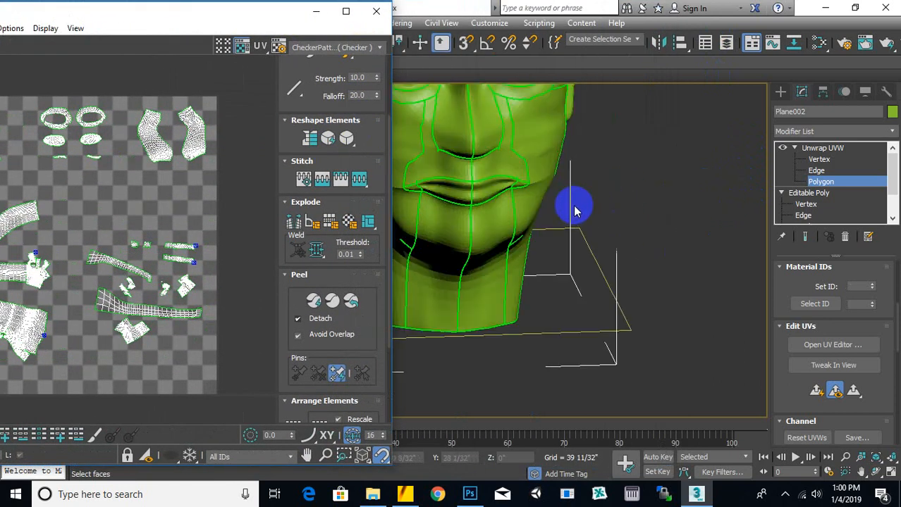
pyautogui.moveTo(593, 245); pyautogui.dragTo(689, 241, button='middle')
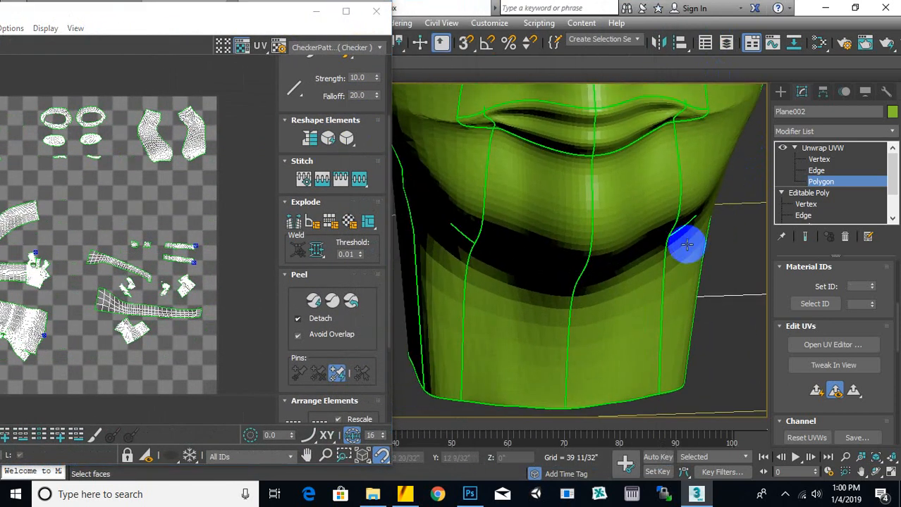
pyautogui.scroll(-2, 685, 242)
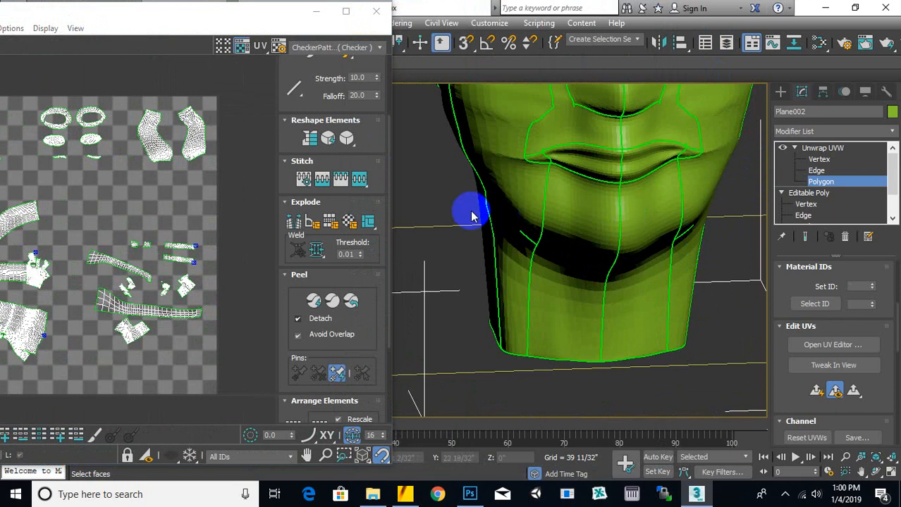
pyautogui.moveTo(447, 198); pyautogui.dragTo(747, 263)
pyautogui.keyDown('alt'); pyautogui.moveTo(691, 276); pyautogui.dragTo(569, 207, button='middle'); pyautogui.keyUp('alt')
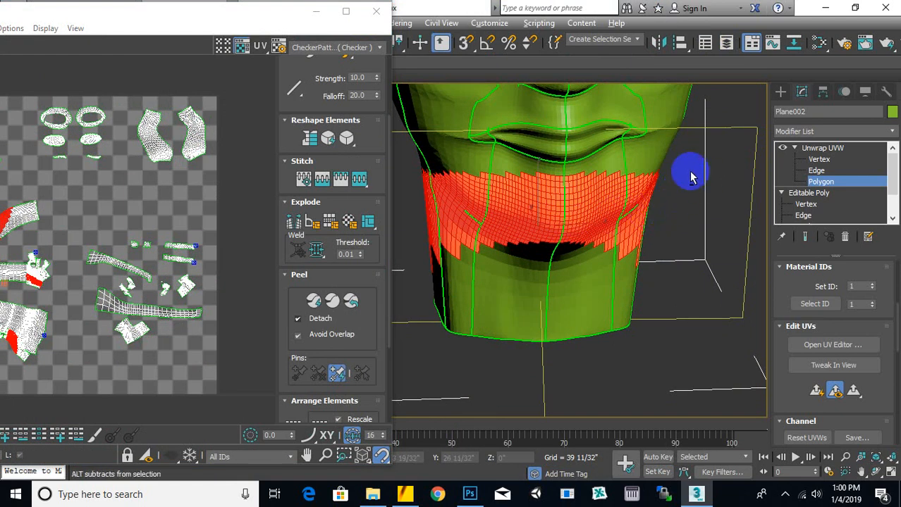
# - Deselect the jaw faces outside the vertical chin seam on the head's left side
pyautogui.keyDown('alt'); pyautogui.moveTo(701, 163); pyautogui.dragTo(630, 278); pyautogui.keyUp('alt')
pyautogui.keyDown('alt'); pyautogui.moveTo(630, 278); pyautogui.dragTo(639, 225, button='middle'); pyautogui.keyUp('alt')
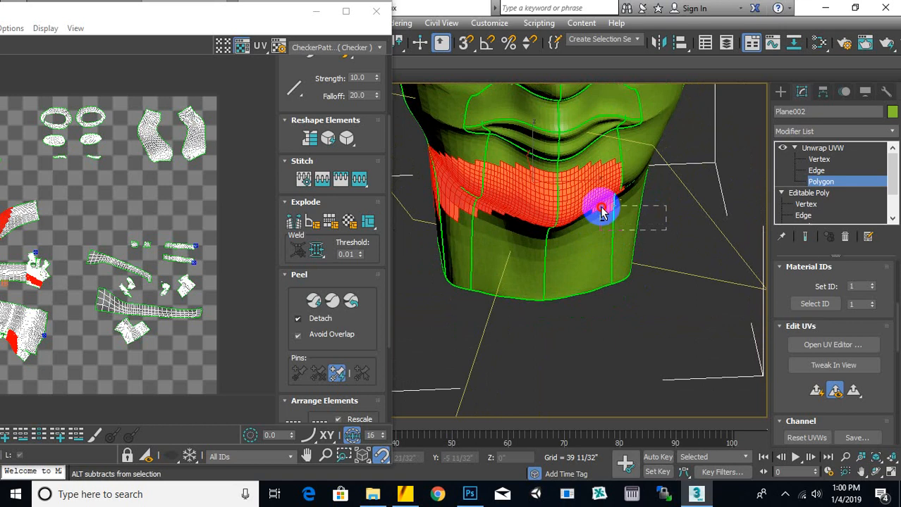
pyautogui.scroll(3, 609, 207)
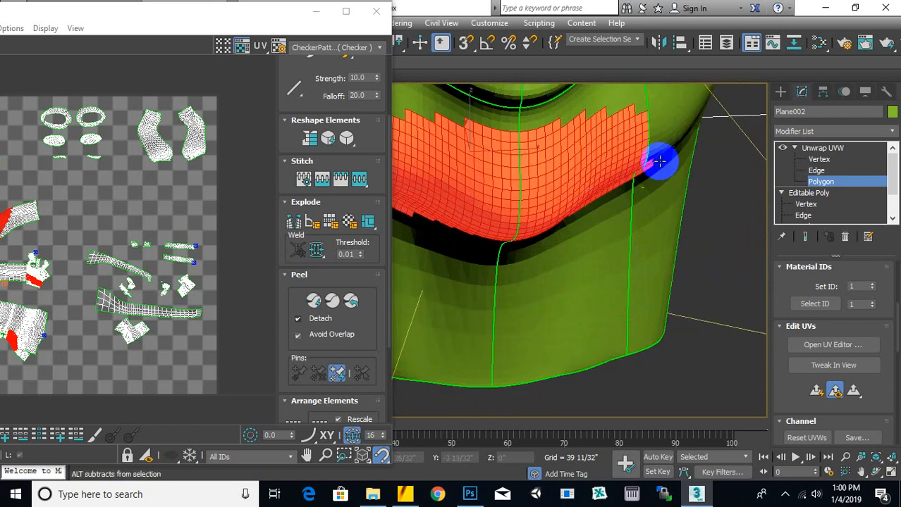
pyautogui.scroll(3, 644, 171)
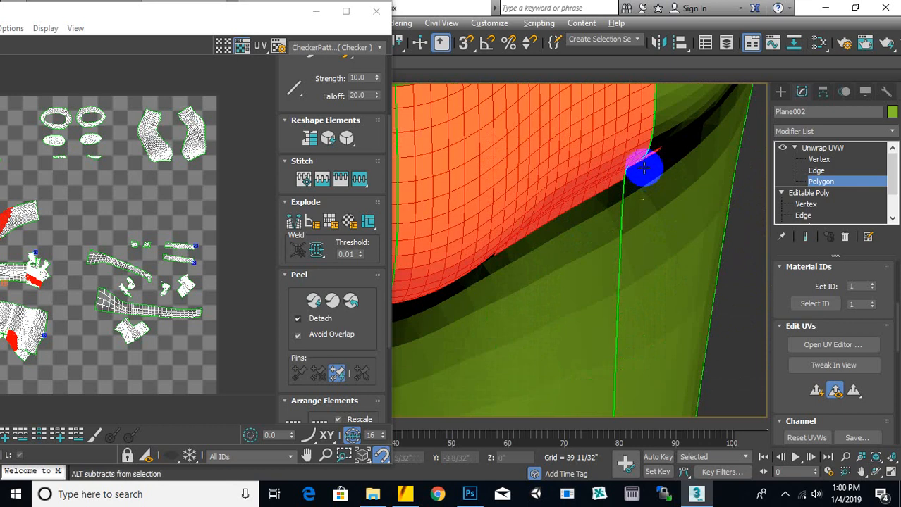
pyautogui.scroll(-2, 597, 177)
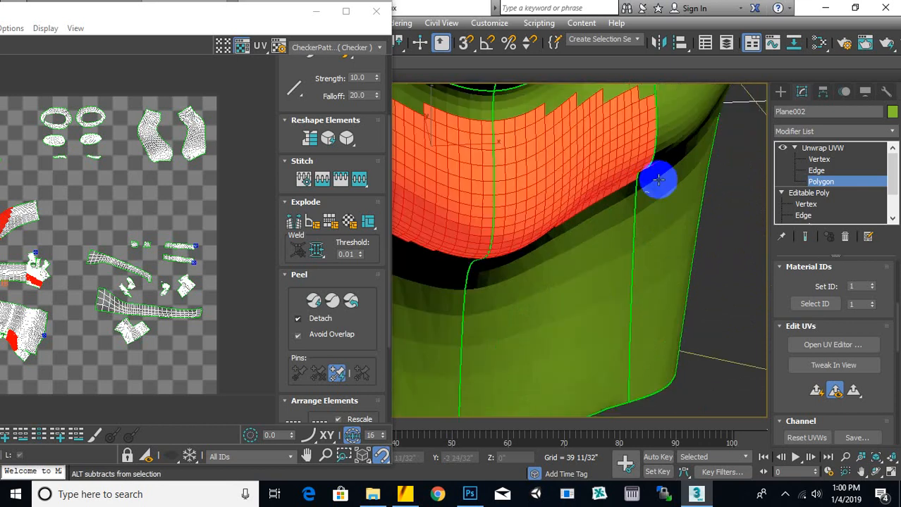
pyautogui.scroll(4, 653, 165)
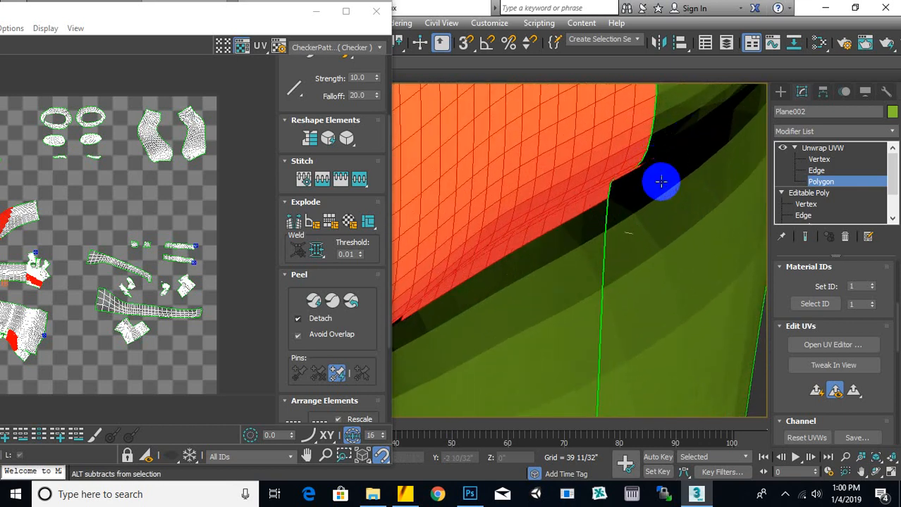
pyautogui.scroll(-2, 607, 211)
pyautogui.scroll(3, 635, 202)
pyautogui.scroll(-8, 695, 164)
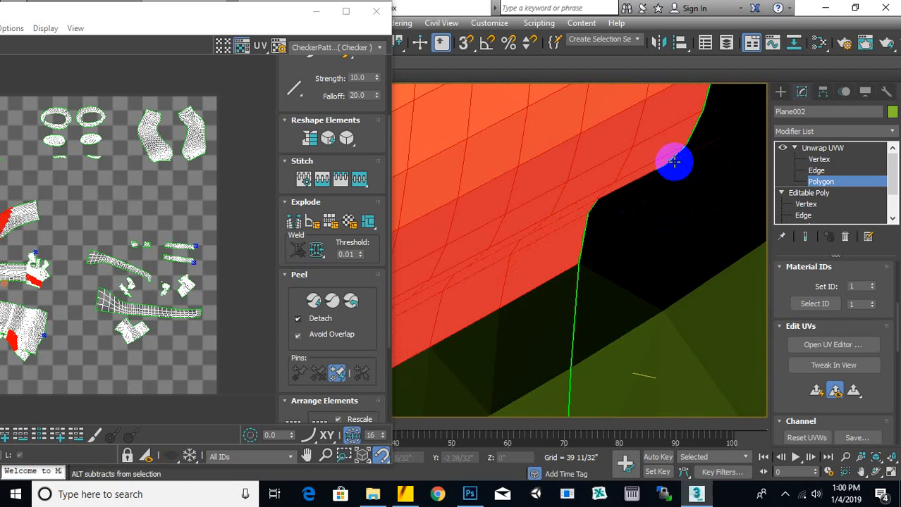
# - Deselect the jaw faces outside the vertical chin seam on the head's right side
pyautogui.keyDown('alt'); pyautogui.moveTo(675, 341); pyautogui.dragTo(559, 221, button='middle'); pyautogui.keyUp('alt')
pyautogui.scroll(5, 585, 224)
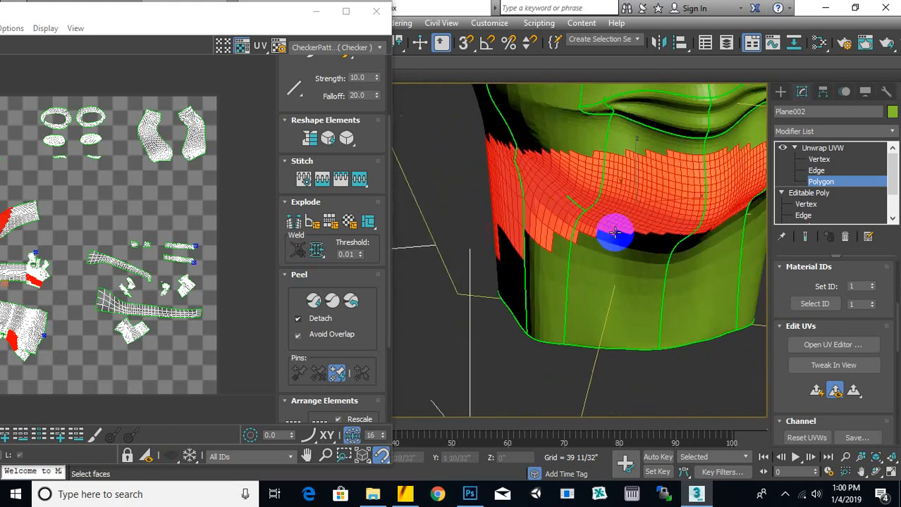
pyautogui.keyDown('alt'); pyautogui.moveTo(497, 242); pyautogui.dragTo(438, 217); pyautogui.keyUp('alt')
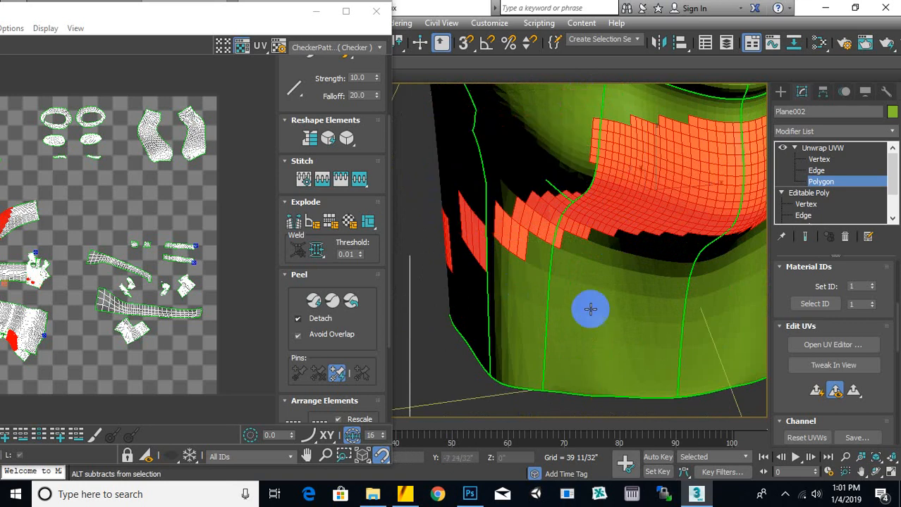
pyautogui.keyDown('alt'); pyautogui.moveTo(697, 316); pyautogui.dragTo(492, 242); pyautogui.keyUp('alt')
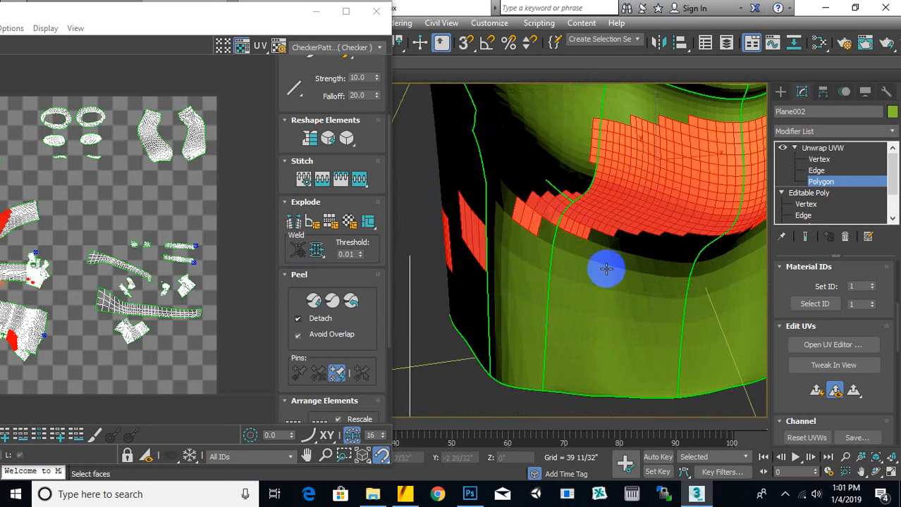
pyautogui.moveTo(599, 268)
pyautogui.mouseDown(button='middle')
pyautogui.moveTo(589, 269)
pyautogui.moveTo(609, 265)
pyautogui.mouseUp(button='middle')
pyautogui.keyDown('alt'); pyautogui.moveTo(465, 165); pyautogui.dragTo(579, 278); pyautogui.keyUp('alt')
pyautogui.keyDown('alt'); pyautogui.moveTo(579, 277); pyautogui.dragTo(500, 145, button='middle'); pyautogui.keyUp('alt')
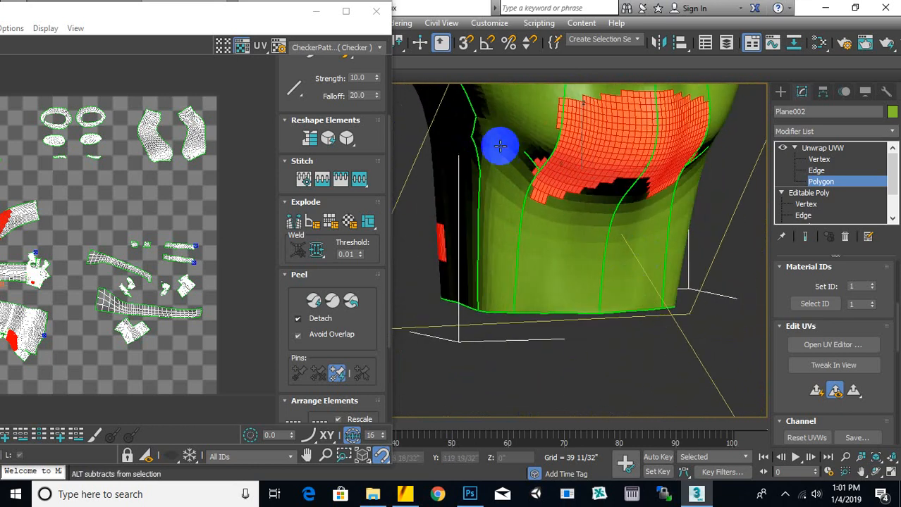
# - Trim the lower edge and bottom corners of the chin selection by deselecting the protruding faces under the jaw
pyautogui.keyDown('alt'); pyautogui.moveTo(549, 192); pyautogui.dragTo(550, 194); pyautogui.keyUp('alt')
pyautogui.moveTo(564, 224)
pyautogui.keyDown('alt'); pyautogui.mouseDown(button='middle')
pyautogui.moveTo(547, 245)
pyautogui.moveTo(561, 240)
pyautogui.mouseUp(button='middle'); pyautogui.keyUp('alt')
pyautogui.keyDown('alt'); pyautogui.moveTo(701, 175); pyautogui.dragTo(594, 217); pyautogui.keyUp('alt')
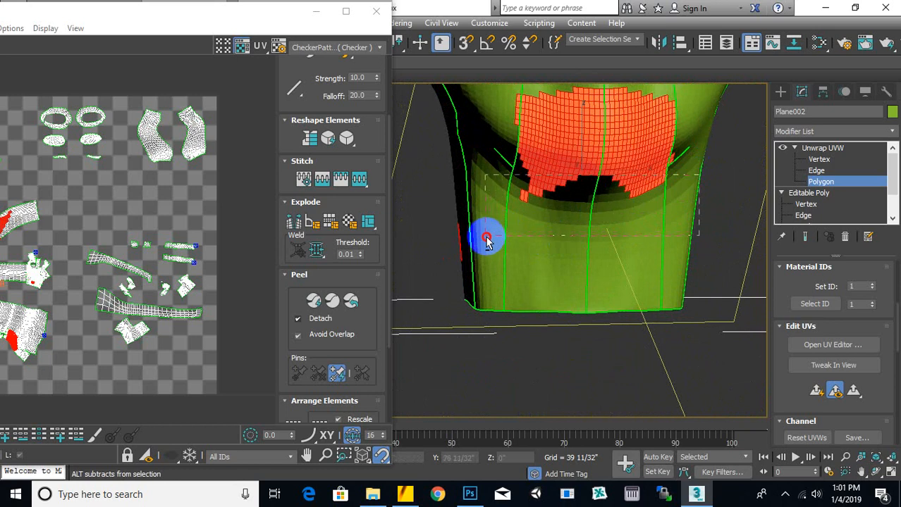
pyautogui.keyDown('alt'); pyautogui.moveTo(486, 239); pyautogui.dragTo(486, 237); pyautogui.keyUp('alt')
pyautogui.keyDown('alt'); pyautogui.moveTo(693, 150); pyautogui.dragTo(672, 185); pyautogui.keyUp('alt')
# - Deselect the remaining stray faces on the neck, keeping only the chin patch selected
pyautogui.scroll(-3, 676, 191)
pyautogui.keyDown('alt'); pyautogui.moveTo(674, 191); pyautogui.dragTo(643, 215, button='middle'); pyautogui.keyUp('alt')
pyautogui.keyDown('alt'); pyautogui.moveTo(707, 238); pyautogui.dragTo(483, 280); pyautogui.keyUp('alt')
pyautogui.keyDown('alt'); pyautogui.moveTo(686, 221); pyautogui.dragTo(484, 266); pyautogui.keyUp('alt')
pyautogui.scroll(-3, 525, 251)
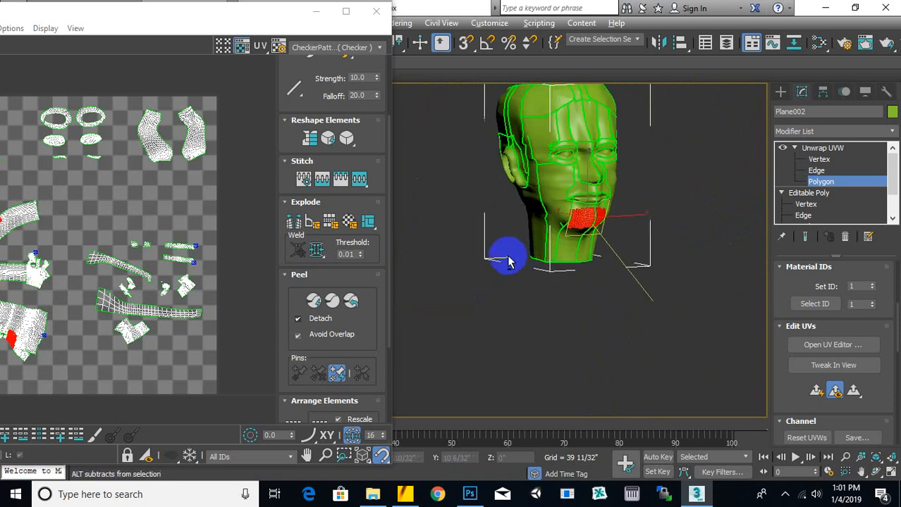
pyautogui.keyDown('alt'); pyautogui.moveTo(509, 262); pyautogui.dragTo(552, 225, button='middle'); pyautogui.keyUp('alt')
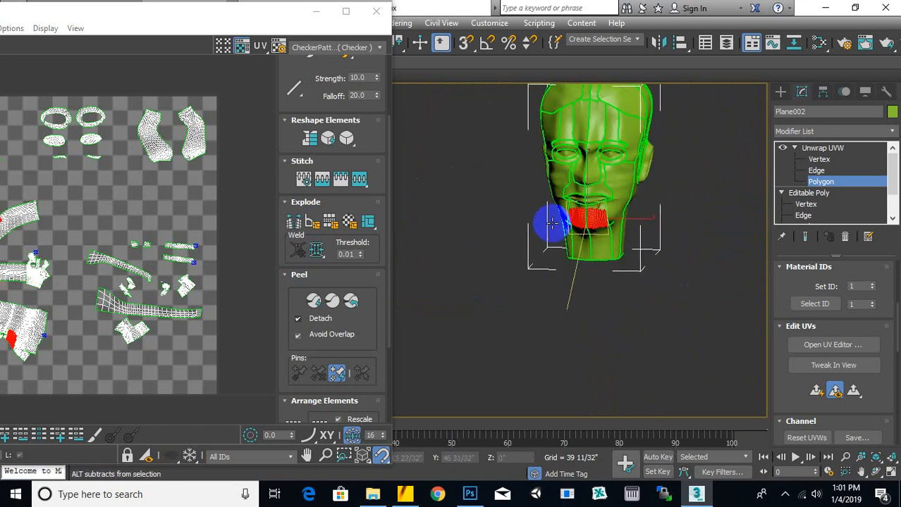
# - Add a band of polygons across the upper lip, from below the nose to the mouth line, to the chin selection
pyautogui.scroll(5, 599, 181)
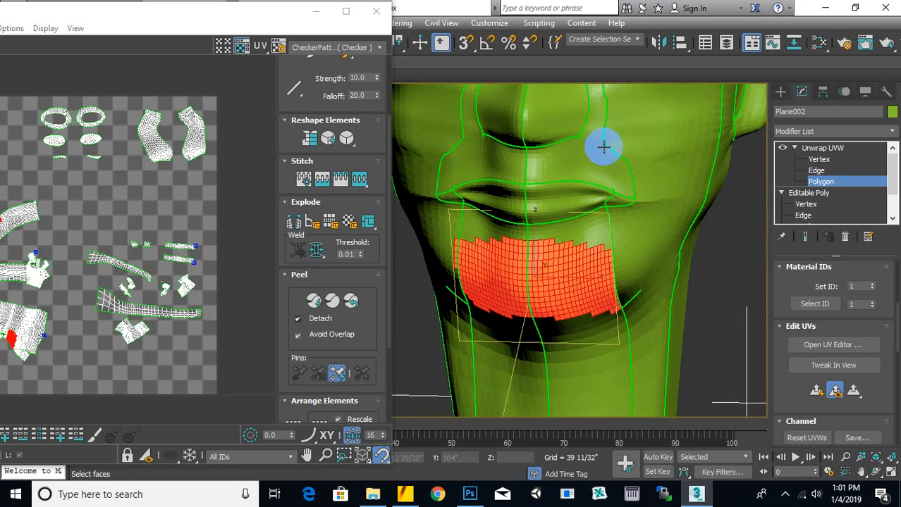
pyautogui.moveTo(590, 263); pyautogui.dragTo(569, 251, button='middle')
pyautogui.scroll(3, 596, 145)
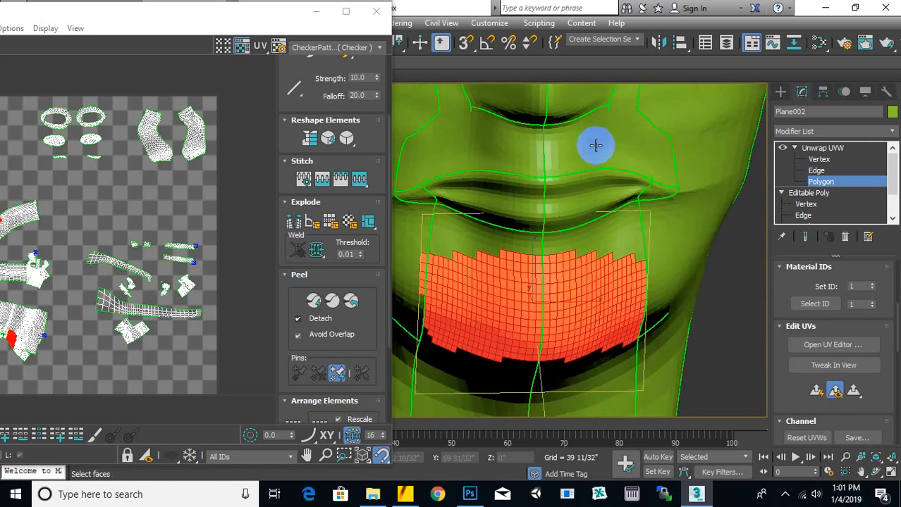
pyautogui.moveTo(583, 151); pyautogui.dragTo(587, 177, button='middle')
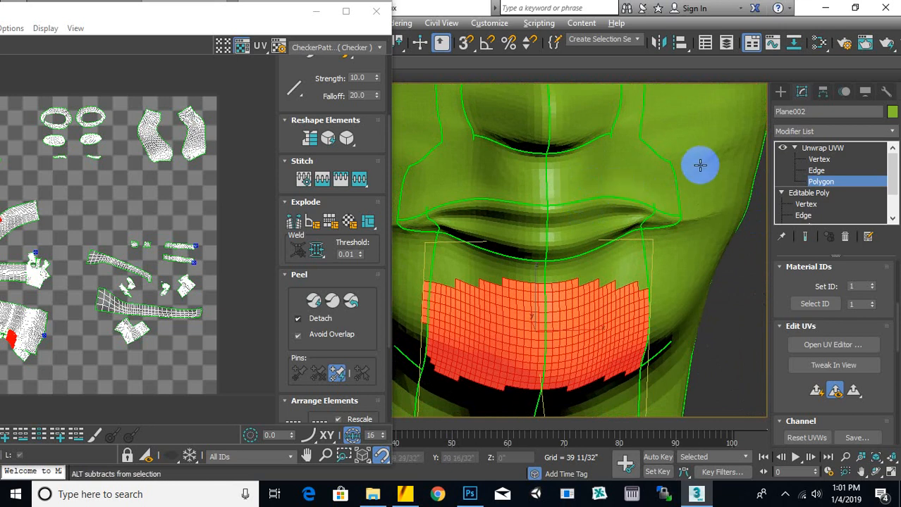
pyautogui.moveTo(711, 152); pyautogui.dragTo(395, 231)
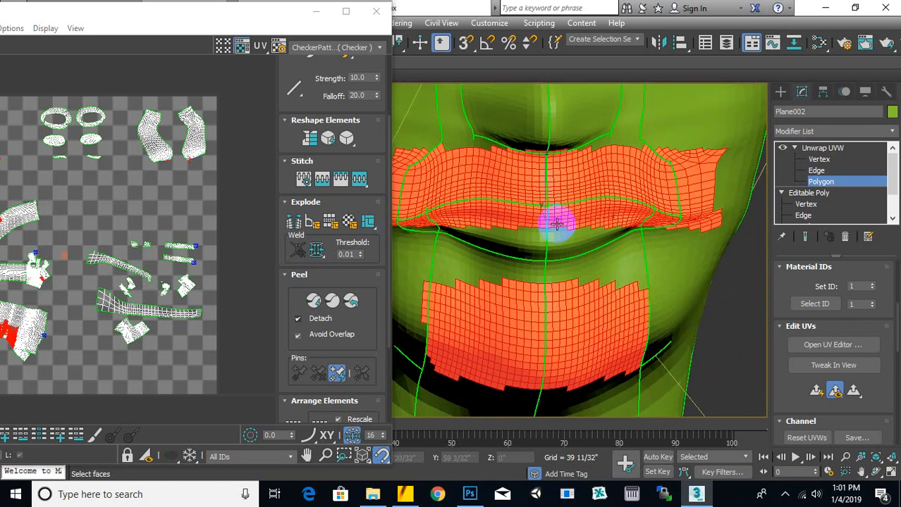
pyautogui.moveTo(557, 223)
pyautogui.mouseDown(button='middle')
pyautogui.moveTo(568, 216)
pyautogui.moveTo(559, 211)
pyautogui.mouseUp(button='middle')
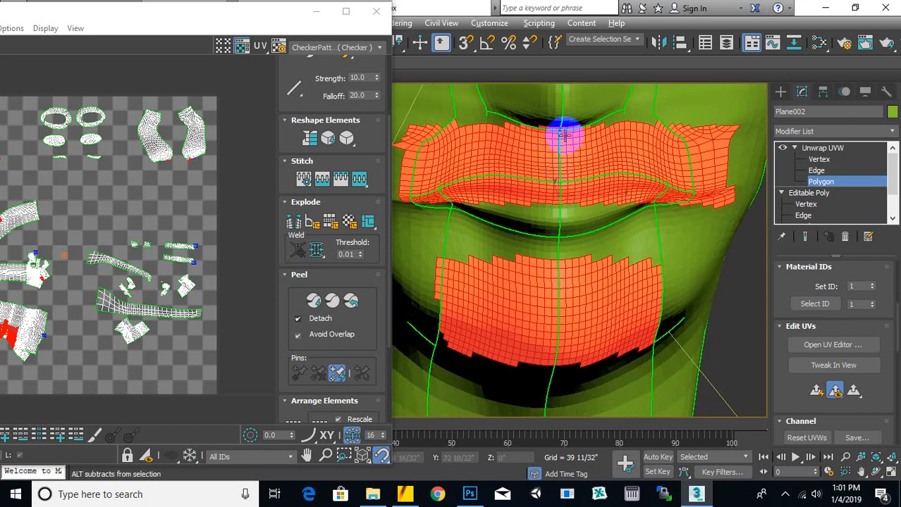
# - Deselect the stray faces above the seam beneath the nose and a narrow vertical strip down the middle of the upper lip
pyautogui.scroll(3, 567, 133)
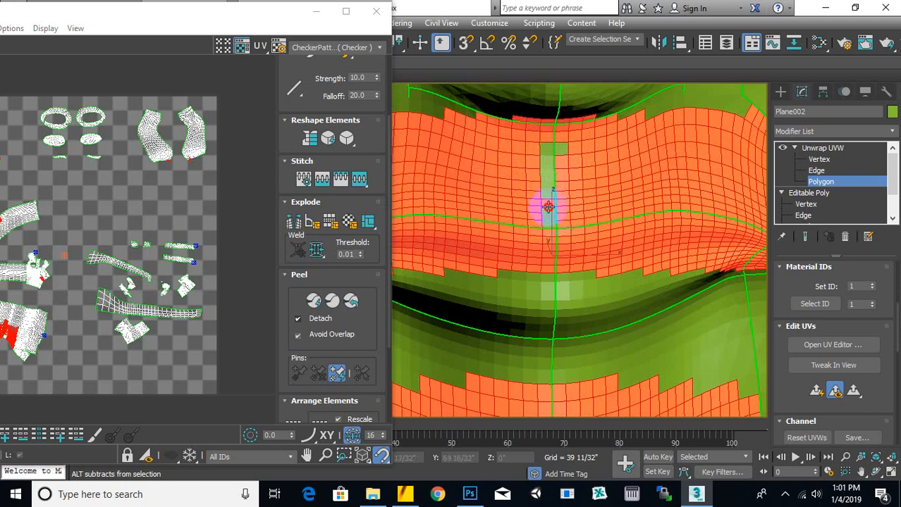
pyautogui.keyDown('alt'); pyautogui.click(577, 121); pyautogui.keyUp('alt')
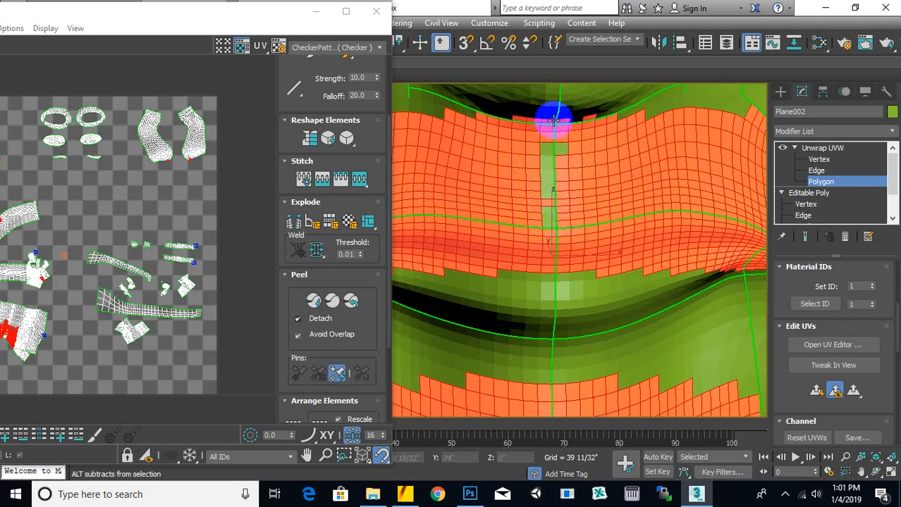
pyautogui.keyDown('alt'); pyautogui.click(552, 121); pyautogui.keyUp('alt')
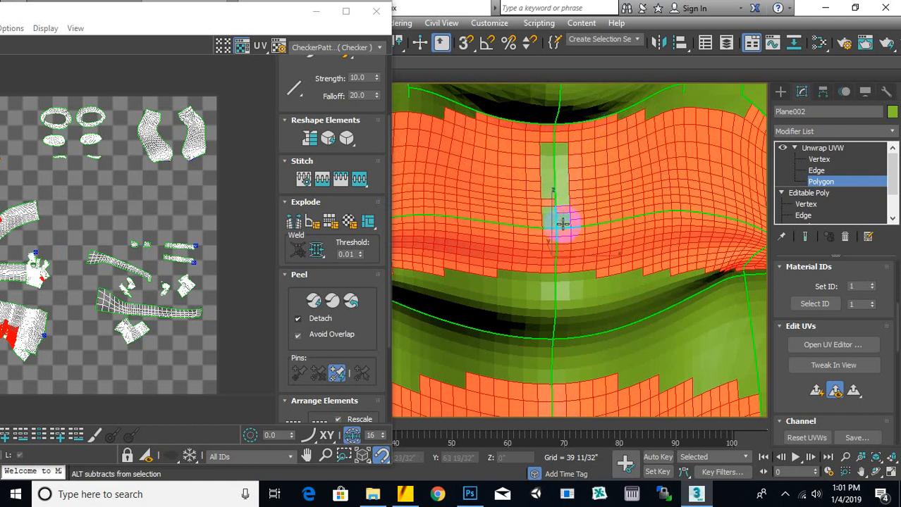
pyautogui.scroll(-10, 558, 191)
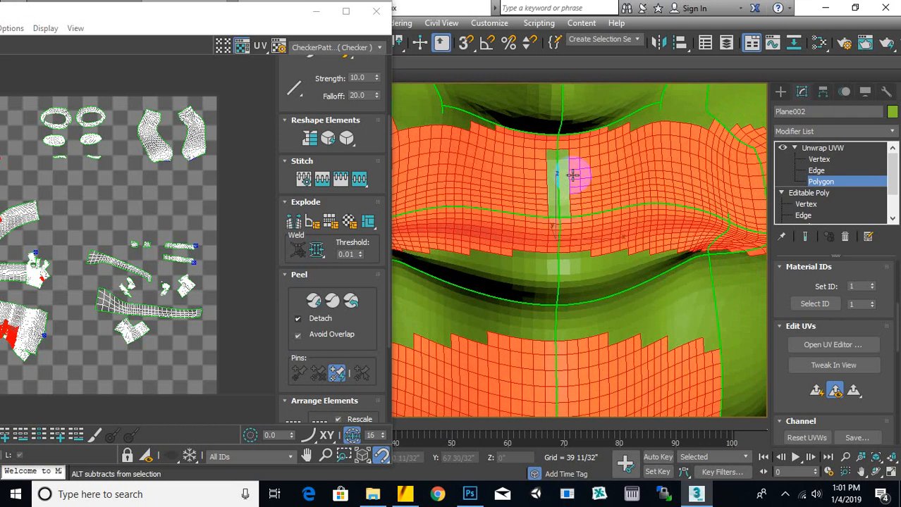
pyautogui.scroll(5, 511, 219)
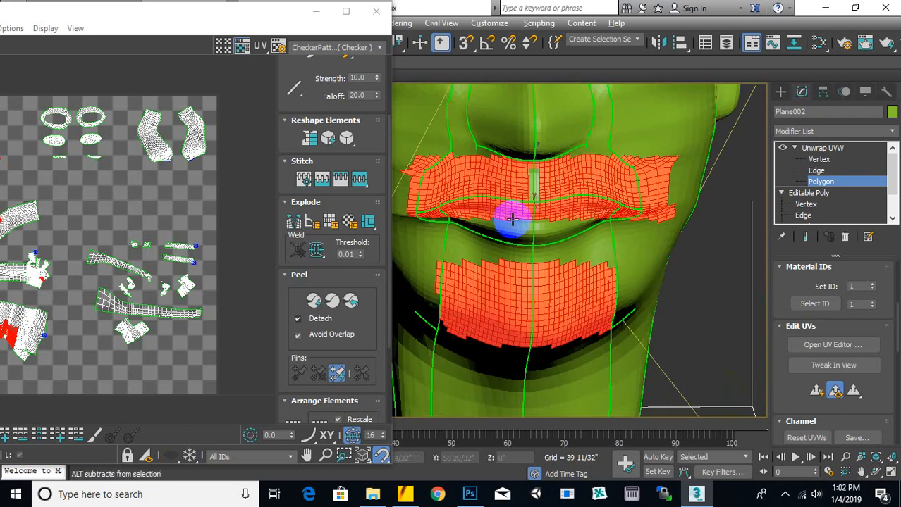
# - Add the middle strip back to the upper-lip selection and deselect the faces outside the seam by the head's left mouth corner
pyautogui.keyDown('alt'); pyautogui.moveTo(512, 217); pyautogui.dragTo(529, 203, button='middle'); pyautogui.keyUp('alt')
pyautogui.scroll(4, 513, 176)
pyautogui.moveTo(557, 232); pyautogui.dragTo(560, 198, button='middle')
pyautogui.scroll(-2, 560, 199)
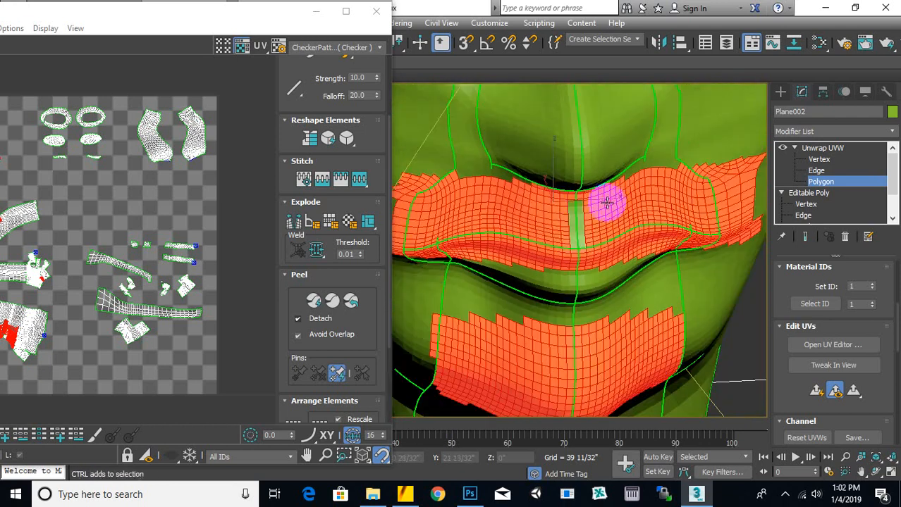
pyautogui.moveTo(580, 255)
pyautogui.keyDown('alt'); pyautogui.mouseDown(button='middle')
pyautogui.moveTo(535, 257)
pyautogui.moveTo(573, 252)
pyautogui.mouseUp(button='middle'); pyautogui.keyUp('alt')
pyautogui.moveTo(682, 142); pyautogui.dragTo(588, 286)
pyautogui.scroll(5, 587, 285)
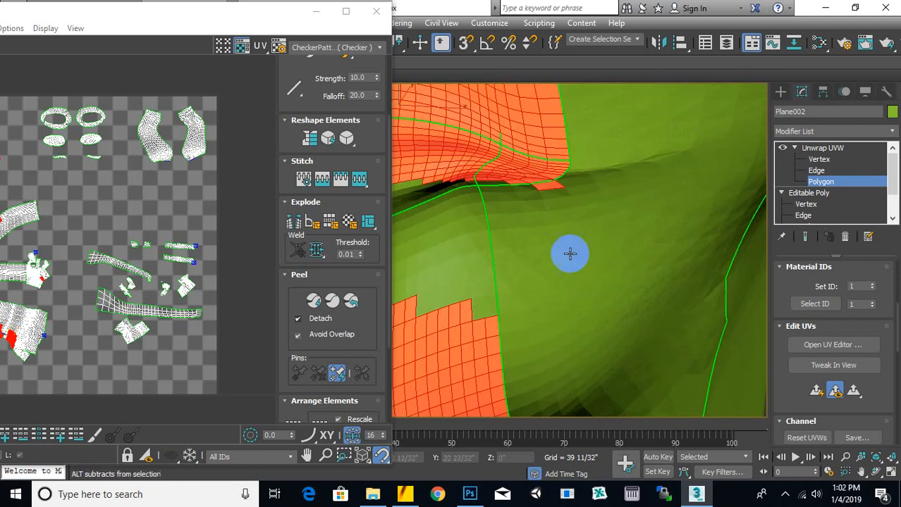
pyautogui.moveTo(546, 205); pyautogui.dragTo(674, 223, button='middle')
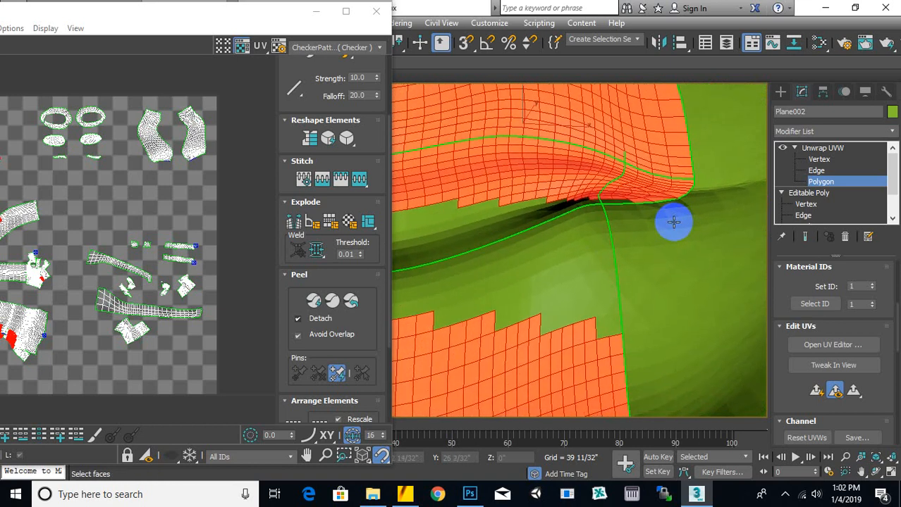
# - Deselect the protruding faces outside the seam at the upper outer corner of the upper-lip patch on the head's left side
pyautogui.scroll(-5, 673, 223)
pyautogui.moveTo(608, 233); pyautogui.dragTo(658, 244, button='middle')
pyautogui.keyDown('alt'); pyautogui.moveTo(500, 249); pyautogui.dragTo(486, 251, button='middle'); pyautogui.keyUp('alt')
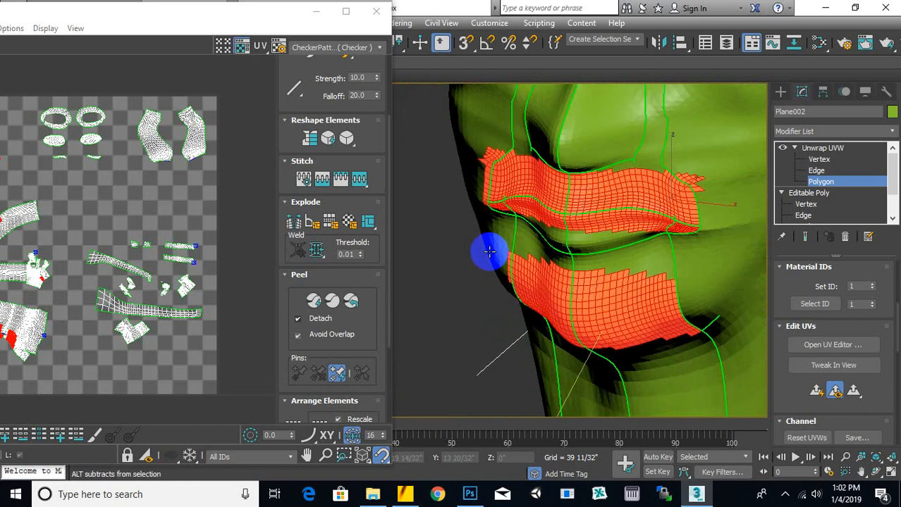
pyautogui.scroll(5, 711, 163)
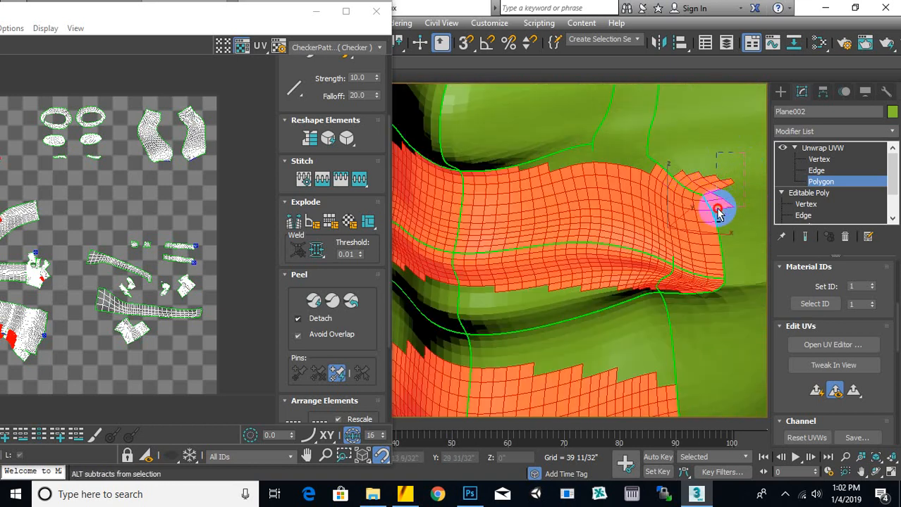
pyautogui.keyDown('alt'); pyautogui.moveTo(728, 151); pyautogui.dragTo(707, 199); pyautogui.keyUp('alt')
pyautogui.keyDown('alt'); pyautogui.moveTo(633, 201); pyautogui.dragTo(684, 201, button='middle'); pyautogui.keyUp('alt')
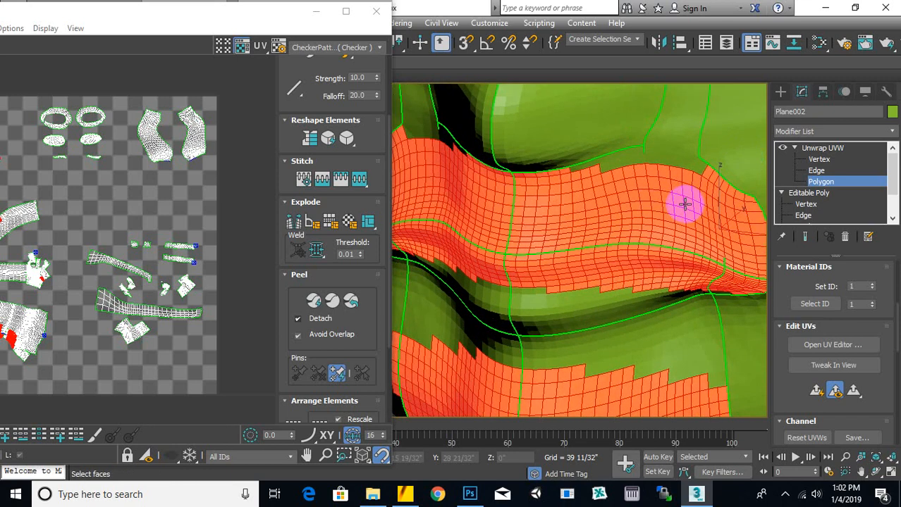
# - Deselect the upper-lip faces outside the curved seam on the head's right side, at the patch's upper corner and outer end
pyautogui.scroll(-4, 603, 167)
pyautogui.keyDown('alt'); pyautogui.moveTo(563, 198); pyautogui.dragTo(530, 169, button='middle'); pyautogui.keyUp('alt')
pyautogui.keyDown('alt'); pyautogui.moveTo(530, 169); pyautogui.dragTo(549, 131); pyautogui.keyUp('alt')
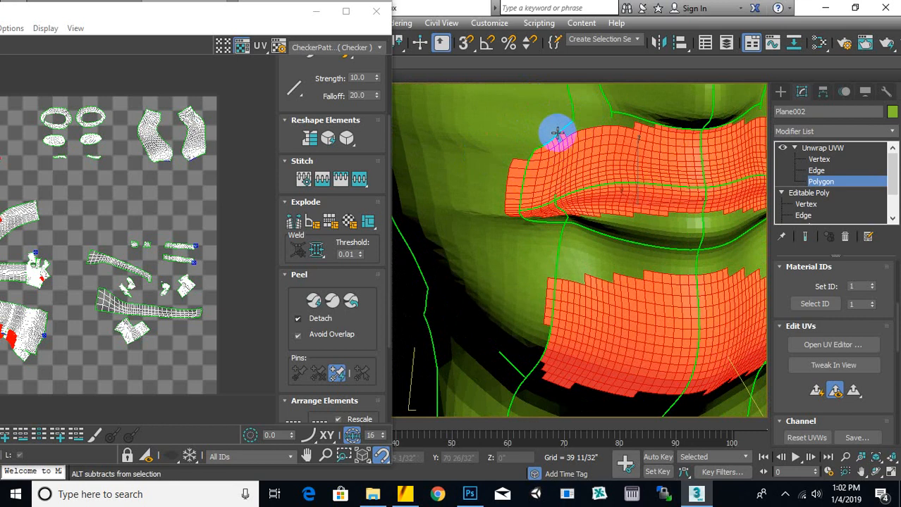
pyautogui.moveTo(564, 135); pyautogui.dragTo(478, 146, button='middle')
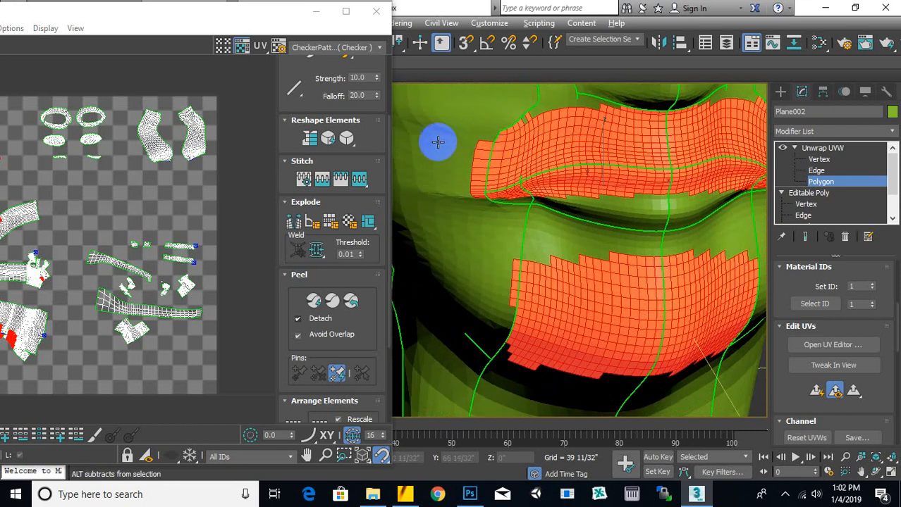
pyautogui.keyDown('alt'); pyautogui.moveTo(437, 141); pyautogui.dragTo(479, 230); pyautogui.keyUp('alt')
pyautogui.keyDown('alt'); pyautogui.moveTo(479, 229); pyautogui.dragTo(489, 186, button='middle'); pyautogui.keyUp('alt')
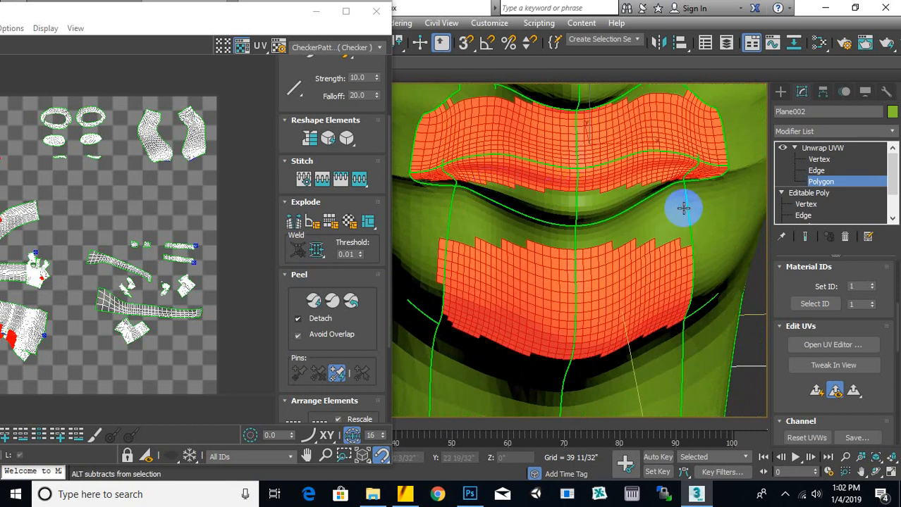
# - Trim the underside of the upper-lip selection across both halves by deselecting the lip faces that extend toward the mouth opening
pyautogui.keyDown('alt'); pyautogui.moveTo(738, 215); pyautogui.dragTo(621, 181); pyautogui.keyUp('alt')
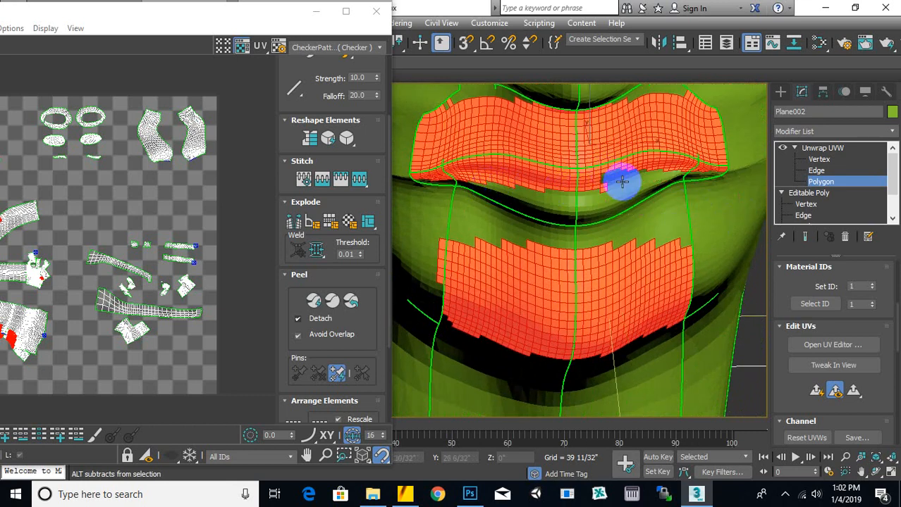
pyautogui.keyDown('alt'); pyautogui.moveTo(636, 216); pyautogui.dragTo(404, 189); pyautogui.keyUp('alt')
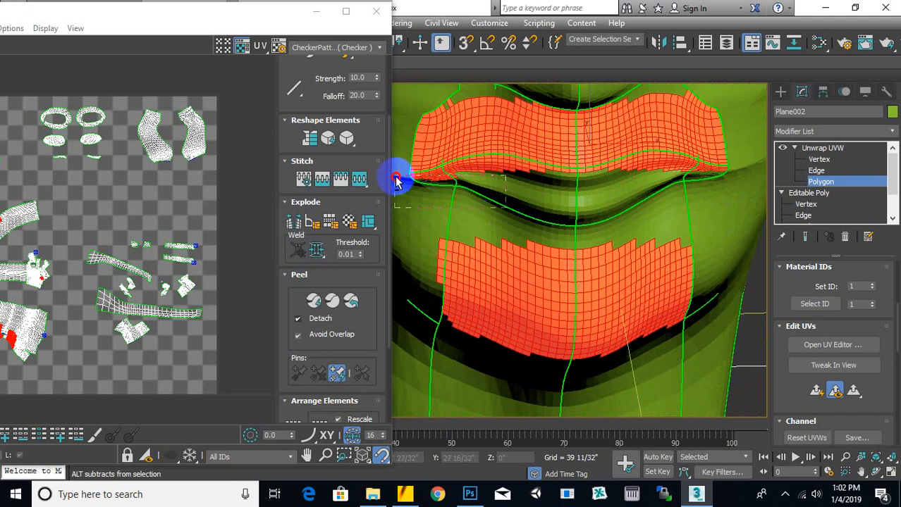
pyautogui.scroll(5, 423, 166)
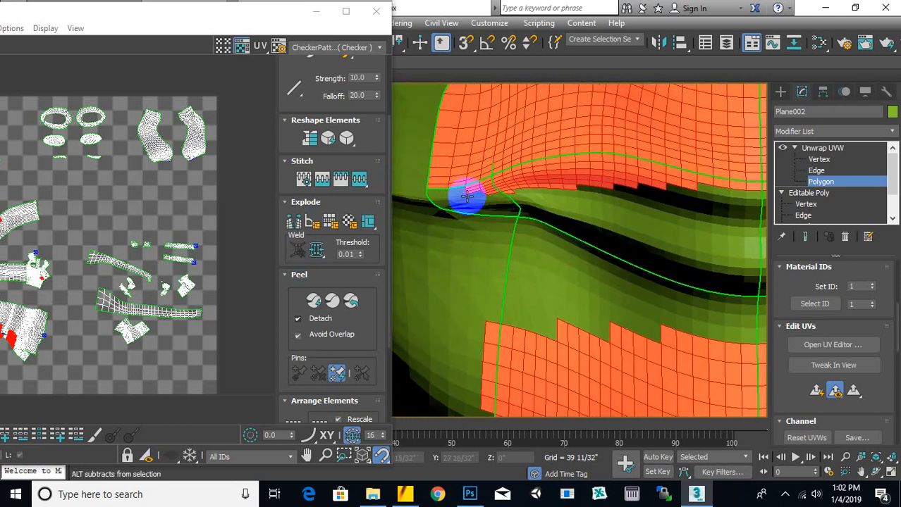
pyautogui.moveTo(467, 197); pyautogui.dragTo(438, 215, button='middle')
pyautogui.keyDown('alt'); pyautogui.moveTo(639, 246); pyautogui.dragTo(413, 194); pyautogui.keyUp('alt')
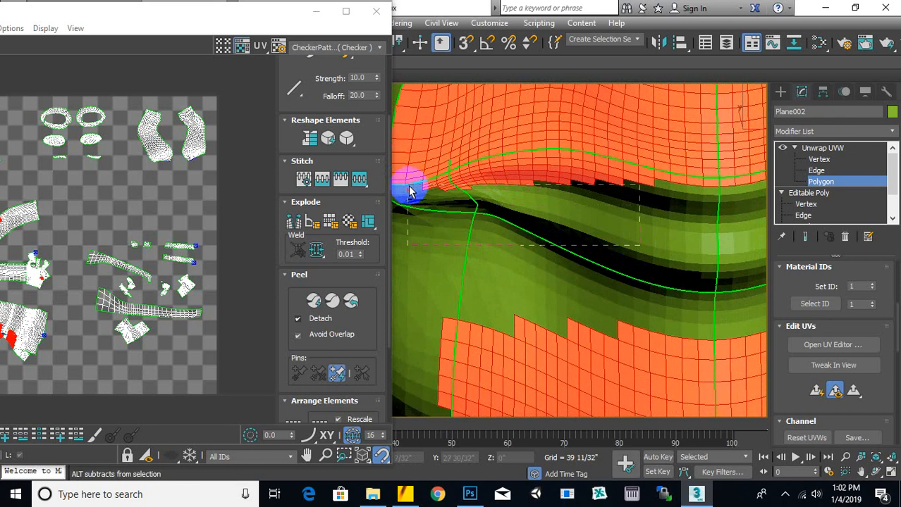
# - Deselect the remaining faces below the lip seam on the head's right half of the upper lip
pyautogui.scroll(3, 411, 192)
pyautogui.keyDown('alt'); pyautogui.moveTo(689, 244); pyautogui.dragTo(418, 175); pyautogui.keyUp('alt')
pyautogui.moveTo(555, 201); pyautogui.dragTo(418, 220, button='middle')
pyautogui.keyDown('alt'); pyautogui.moveTo(620, 253); pyautogui.dragTo(634, 257, button='middle'); pyautogui.keyUp('alt')
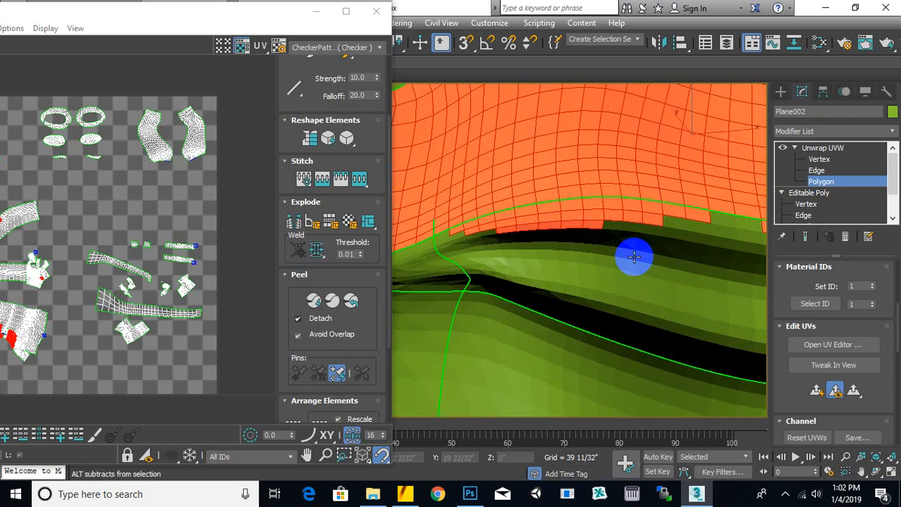
pyautogui.keyDown('alt'); pyautogui.moveTo(712, 286); pyautogui.dragTo(459, 232); pyautogui.keyUp('alt')
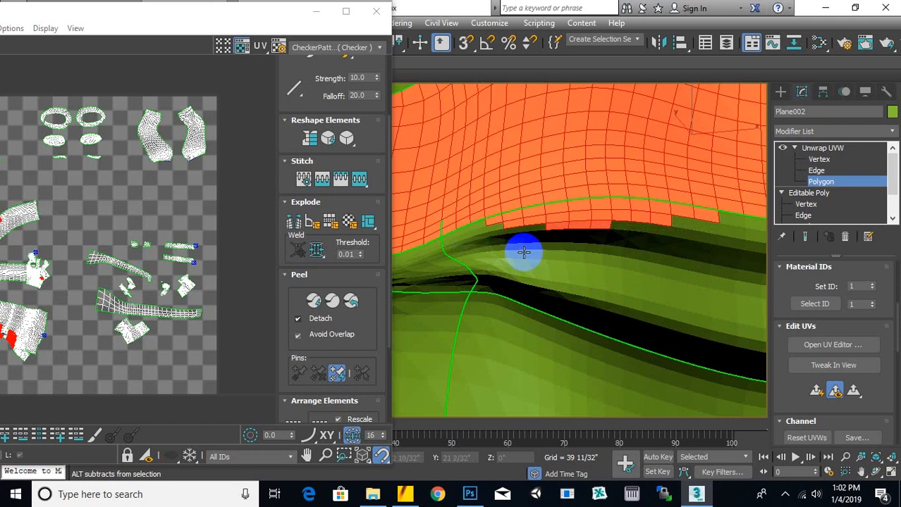
pyautogui.keyDown('alt'); pyautogui.moveTo(524, 253); pyautogui.dragTo(519, 276, button='middle'); pyautogui.keyUp('alt')
pyautogui.keyDown('alt'); pyautogui.moveTo(519, 275); pyautogui.dragTo(684, 225); pyautogui.keyUp('alt')
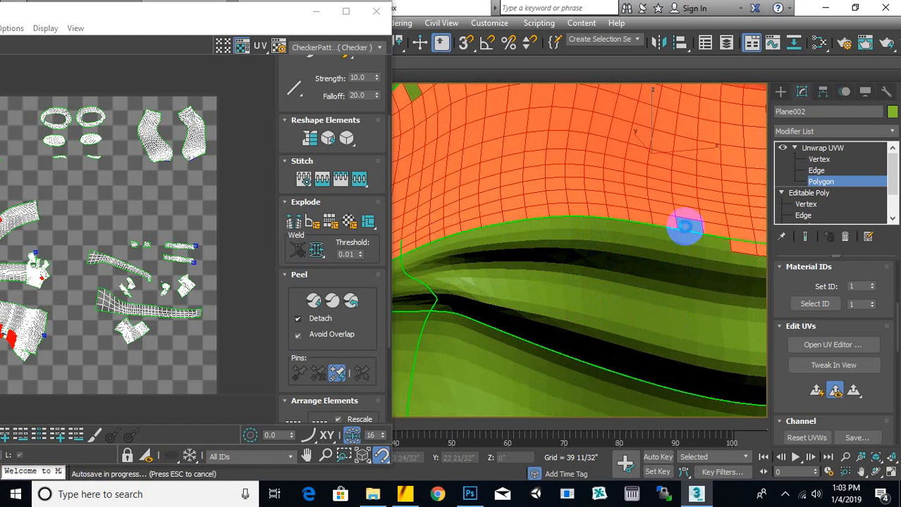
# - Deselect the faces below the lip seam from the middle of the upper lip toward the head's left side
pyautogui.keyDown('alt'); pyautogui.moveTo(690, 225); pyautogui.dragTo(629, 246, button='middle'); pyautogui.keyUp('alt')
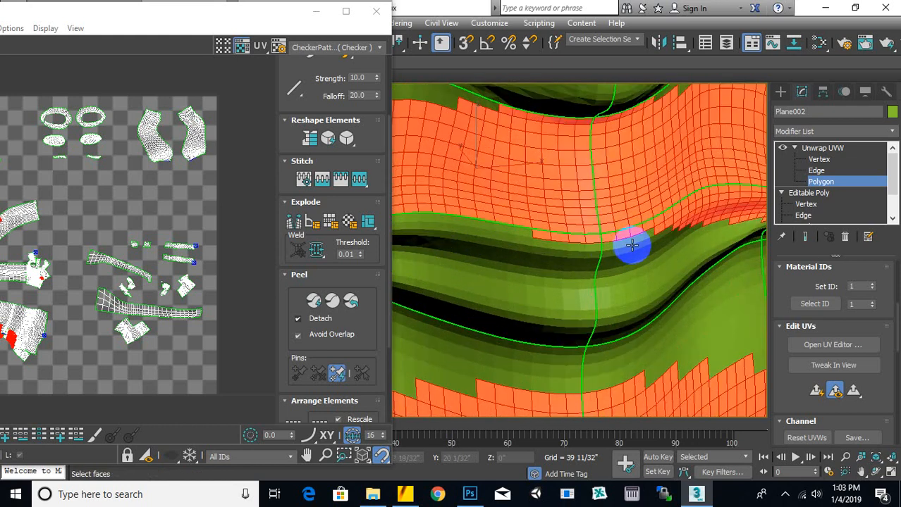
pyautogui.keyDown('alt'); pyautogui.moveTo(591, 258); pyautogui.dragTo(532, 245); pyautogui.keyUp('alt')
pyautogui.keyDown('alt'); pyautogui.moveTo(532, 246); pyautogui.dragTo(402, 282, button='middle'); pyautogui.keyUp('alt')
pyautogui.keyDown('alt'); pyautogui.moveTo(717, 283); pyautogui.dragTo(559, 208); pyautogui.keyUp('alt')
pyautogui.keyDown('alt'); pyautogui.moveTo(558, 208); pyautogui.dragTo(567, 298, button='middle'); pyautogui.keyUp('alt')
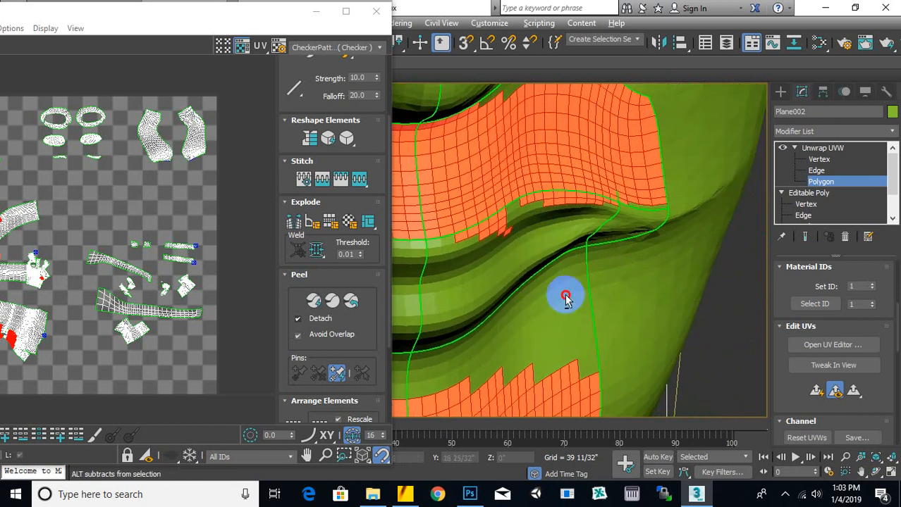
pyautogui.keyDown('alt'); pyautogui.moveTo(567, 298); pyautogui.dragTo(451, 239); pyautogui.keyUp('alt')
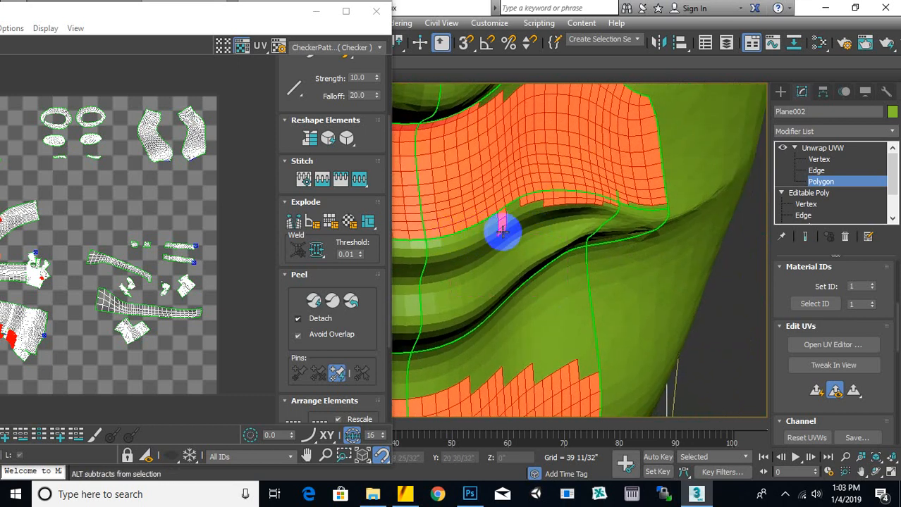
# - Clear the last selected faces below the lip seam near the head's left mouth corner
pyautogui.keyDown('alt'); pyautogui.moveTo(628, 235); pyautogui.dragTo(518, 205); pyautogui.keyUp('alt')
pyautogui.keyDown('alt'); pyautogui.moveTo(566, 207); pyautogui.dragTo(533, 261, button='middle'); pyautogui.keyUp('alt')
pyautogui.scroll(1, 529, 300)
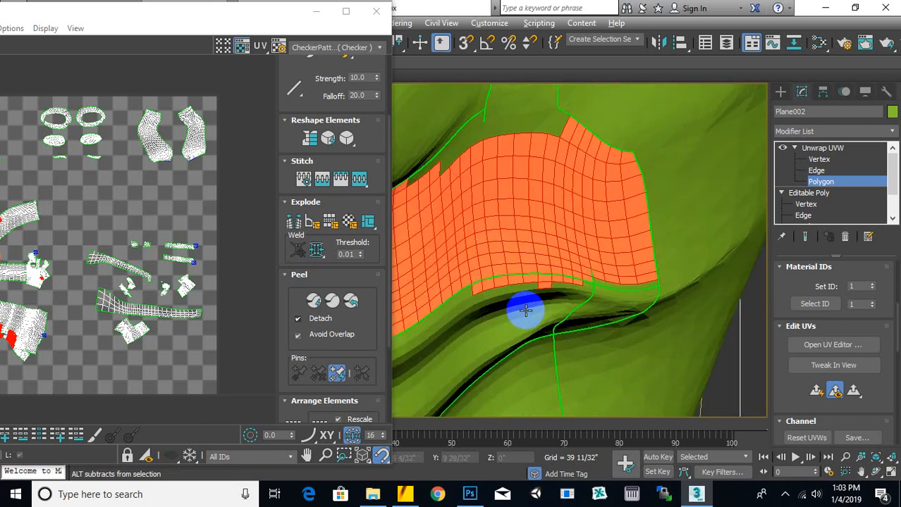
pyautogui.keyDown('alt'); pyautogui.moveTo(572, 310); pyautogui.dragTo(487, 291); pyautogui.keyUp('alt')
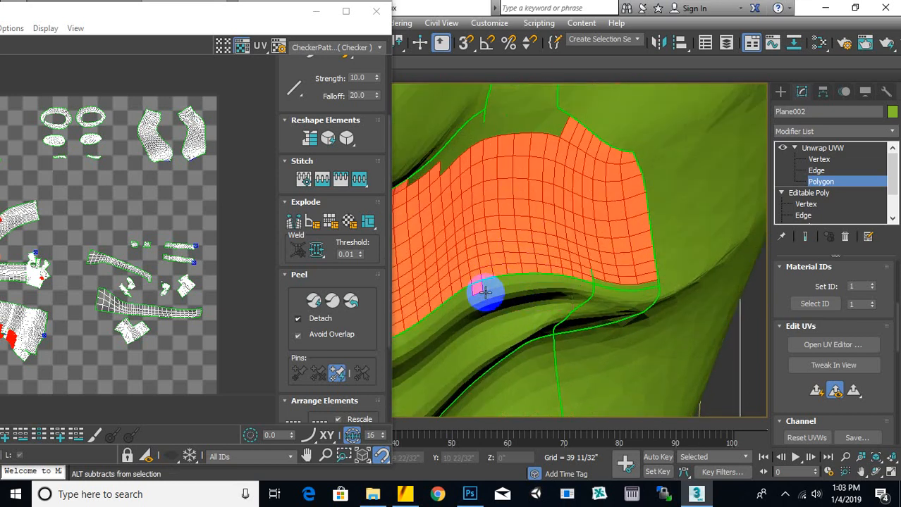
# - Rework the upper-lip patch's top outer corner on the head's right, deselecting the raised and outside faces to leave a smooth edge
pyautogui.moveTo(569, 290); pyautogui.dragTo(798, 214, button='middle')
pyautogui.scroll(-5, 630, 213)
pyautogui.moveTo(629, 212)
pyautogui.keyDown('alt'); pyautogui.mouseDown(button='middle')
pyautogui.moveTo(573, 241)
pyautogui.moveTo(623, 253)
pyautogui.moveTo(595, 252)
pyautogui.moveTo(636, 205)
pyautogui.mouseUp(button='middle'); pyautogui.keyUp('alt')
pyautogui.scroll(5, 575, 241)
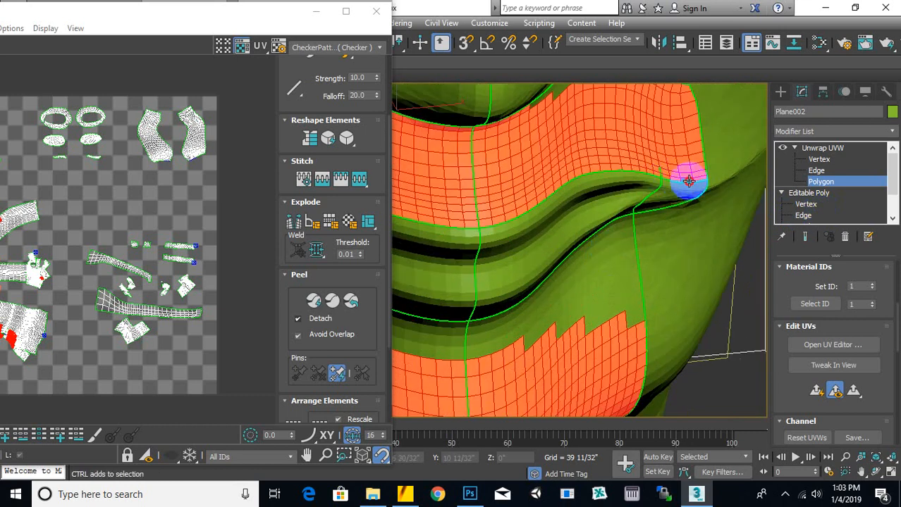
pyautogui.keyDown('alt'); pyautogui.moveTo(689, 181); pyautogui.dragTo(660, 249, button='middle'); pyautogui.keyUp('alt')
pyautogui.moveTo(408, 179)
pyautogui.keyDown('alt'); pyautogui.mouseDown(button='middle')
pyautogui.moveTo(434, 175)
pyautogui.moveTo(404, 183)
pyautogui.mouseUp(button='middle'); pyautogui.keyUp('alt')
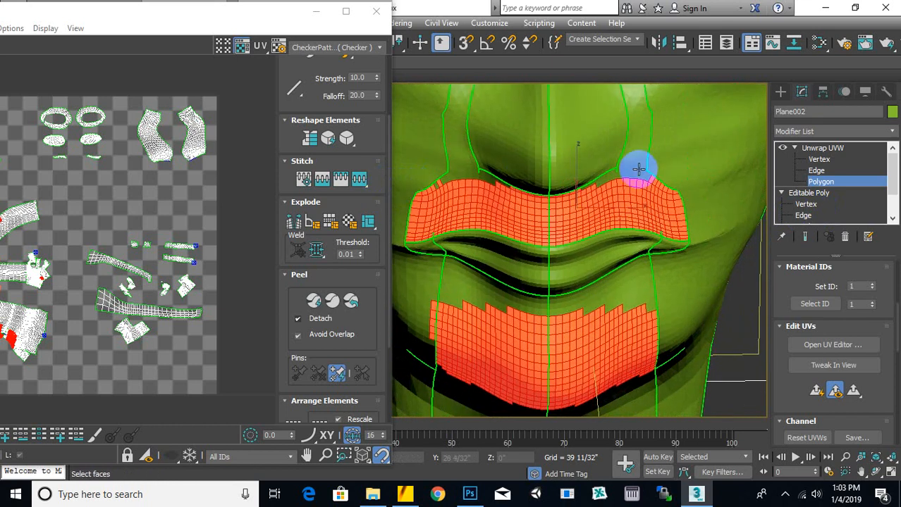
pyautogui.keyDown('alt'); pyautogui.moveTo(638, 169); pyautogui.dragTo(617, 184, button='middle'); pyautogui.keyUp('alt')
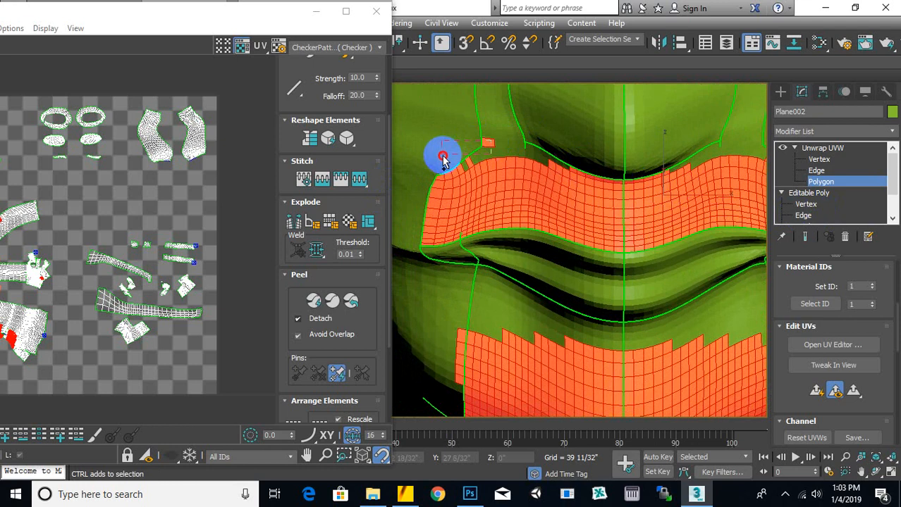
pyautogui.moveTo(439, 164)
pyautogui.keyDown('ctrl'); pyautogui.mouseDown()
pyautogui.moveTo(438, 148)
pyautogui.moveTo(476, 133)
pyautogui.mouseUp(); pyautogui.keyUp('ctrl')
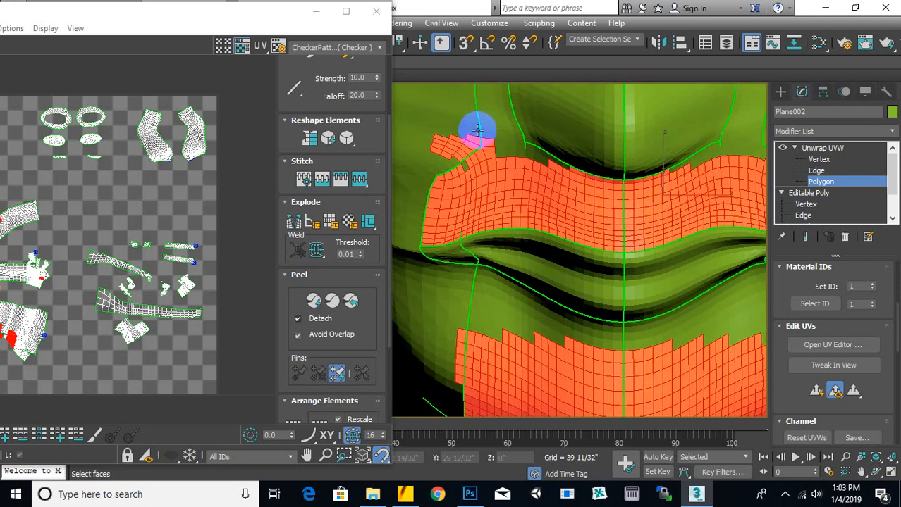
pyautogui.scroll(2, 482, 151)
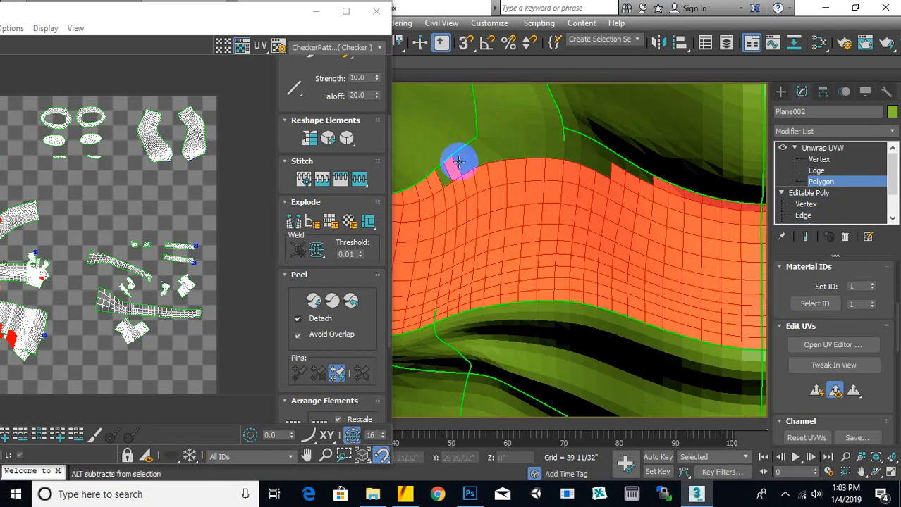
pyautogui.keyDown('alt'); pyautogui.moveTo(455, 173); pyautogui.dragTo(533, 169, button='middle'); pyautogui.keyUp('alt')
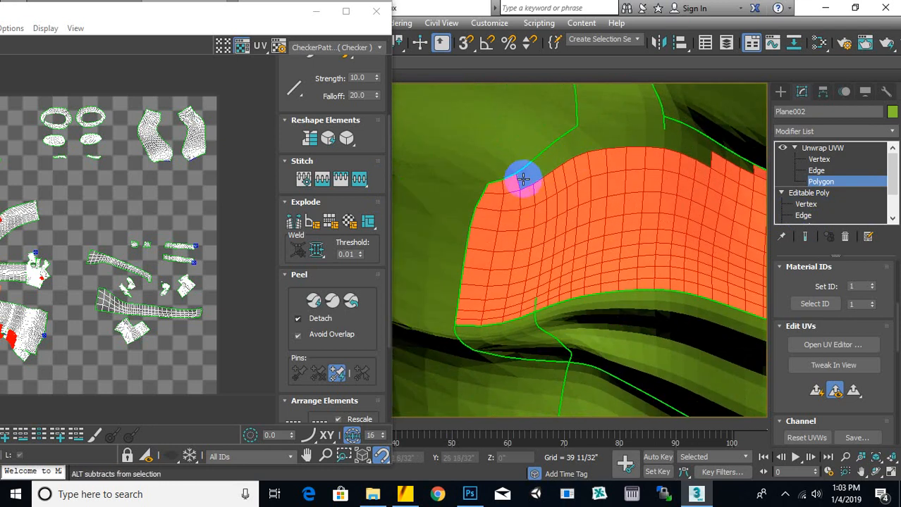
# - Deselect the raised faces at the upper-lip patch's top outer corner on the head's left side to match the opposite side
pyautogui.scroll(-4, 518, 177)
pyautogui.moveTo(610, 220); pyautogui.dragTo(523, 191, button='middle')
pyautogui.scroll(2, 655, 164)
pyautogui.keyDown('alt'); pyautogui.moveTo(705, 109); pyautogui.dragTo(604, 153); pyautogui.keyUp('alt')
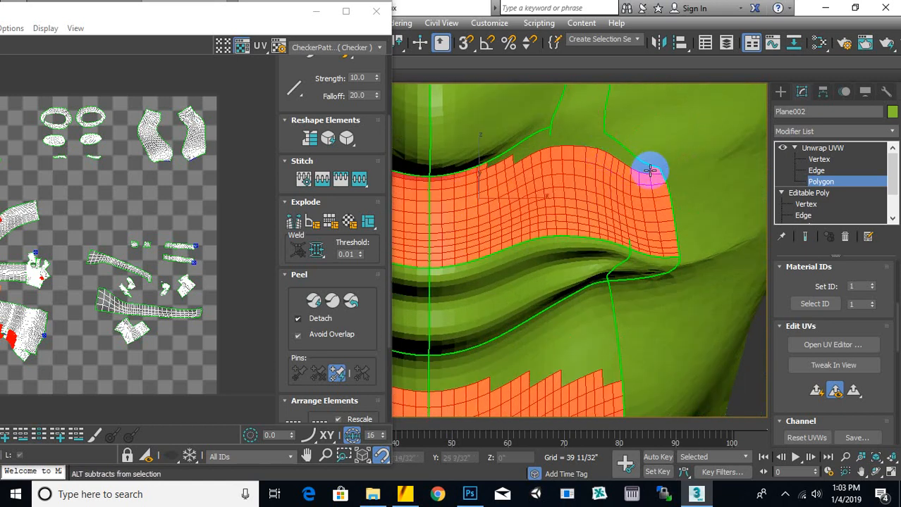
pyautogui.scroll(-5, 652, 181)
pyautogui.keyDown('alt'); pyautogui.moveTo(649, 193); pyautogui.dragTo(540, 292, button='middle'); pyautogui.keyUp('alt')
pyautogui.scroll(-4, 597, 212)
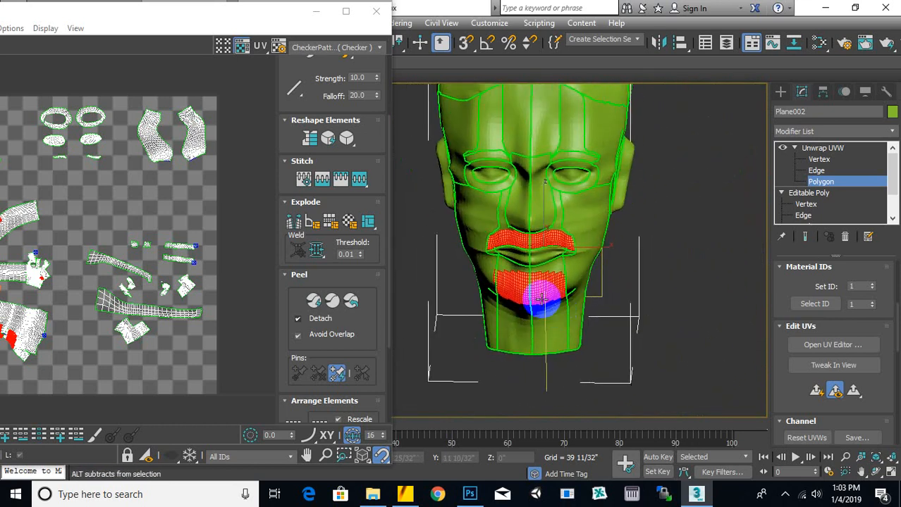
pyautogui.scroll(4, 526, 280)
pyautogui.scroll(2, 620, 278)
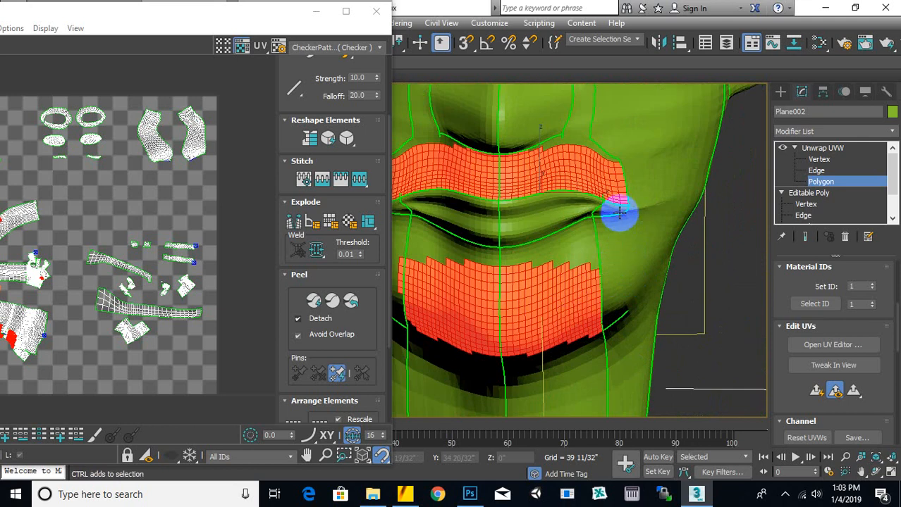
# - Deselect the remaining stray faces beneath the upper-lip patch at the head's left mouth corner
pyautogui.scroll(4, 625, 228)
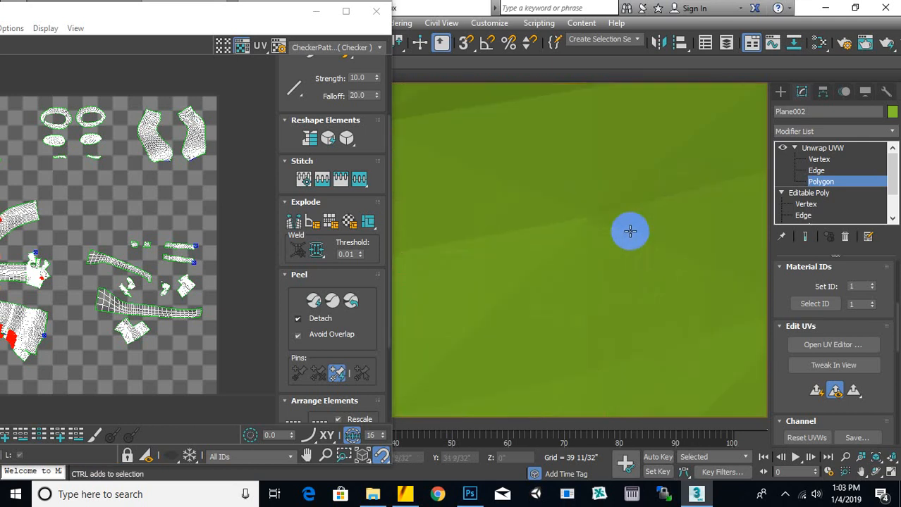
pyautogui.scroll(-2, 627, 229)
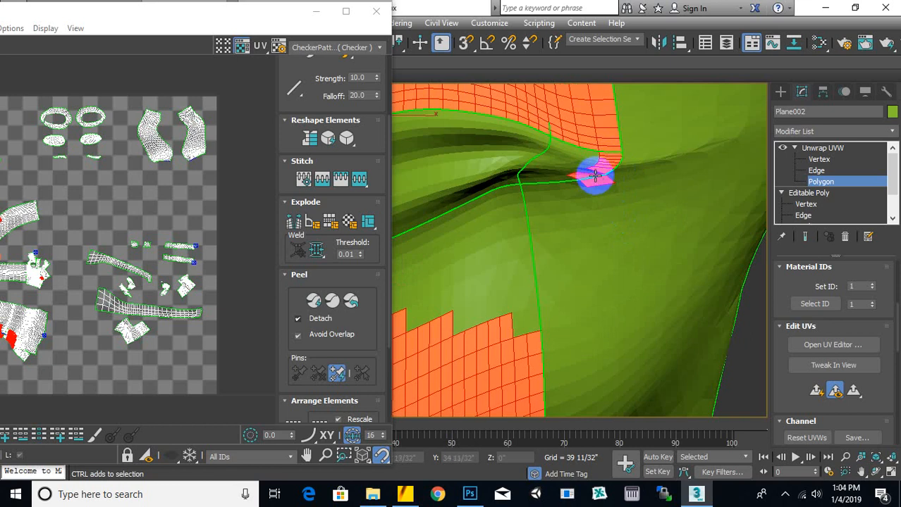
pyautogui.scroll(-8, 589, 170)
pyautogui.scroll(3, 599, 220)
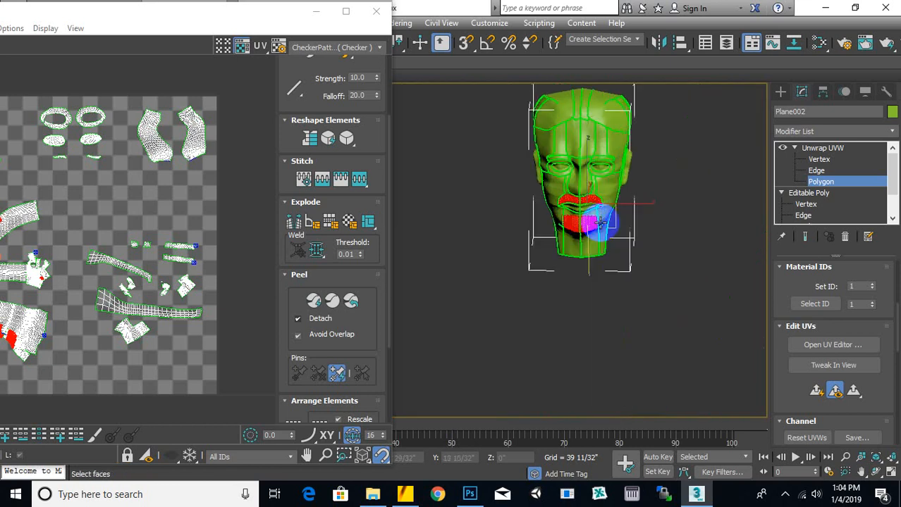
pyautogui.scroll(6, 592, 210)
pyautogui.scroll(-5, 593, 209)
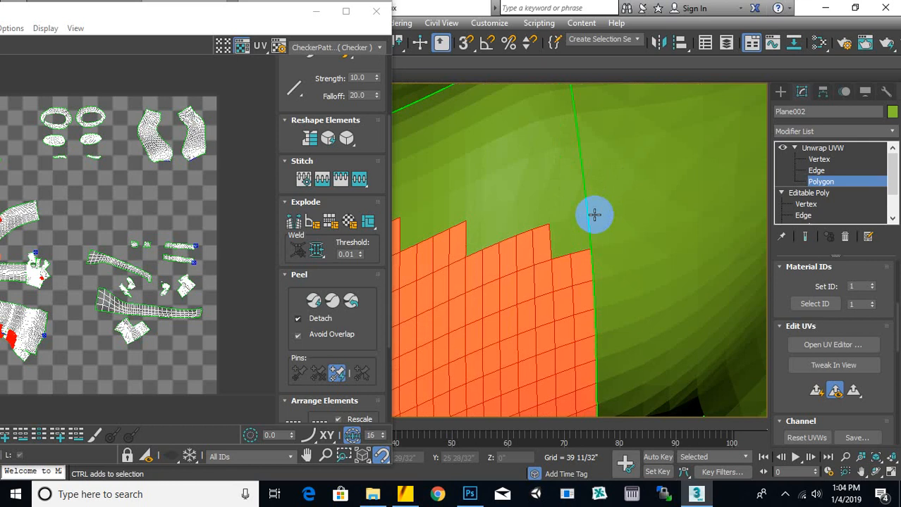
pyautogui.scroll(6, 600, 202)
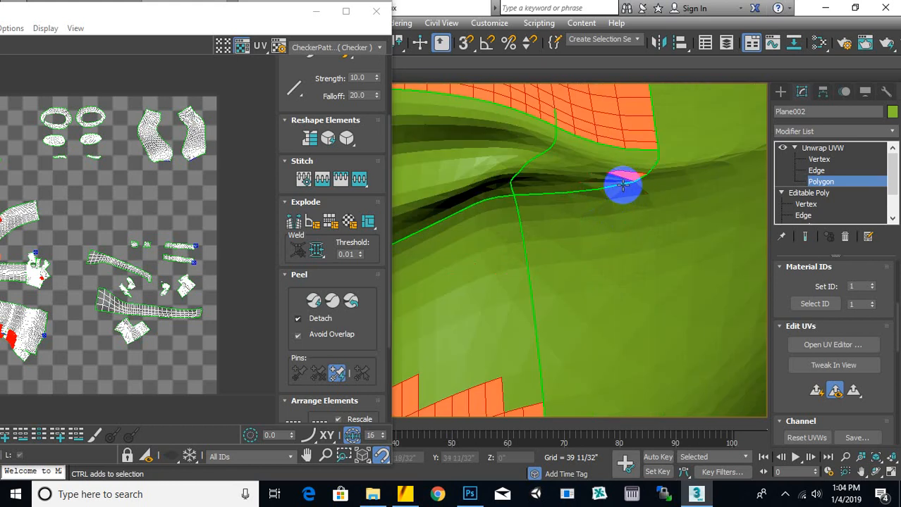
pyautogui.scroll(-10, 622, 184)
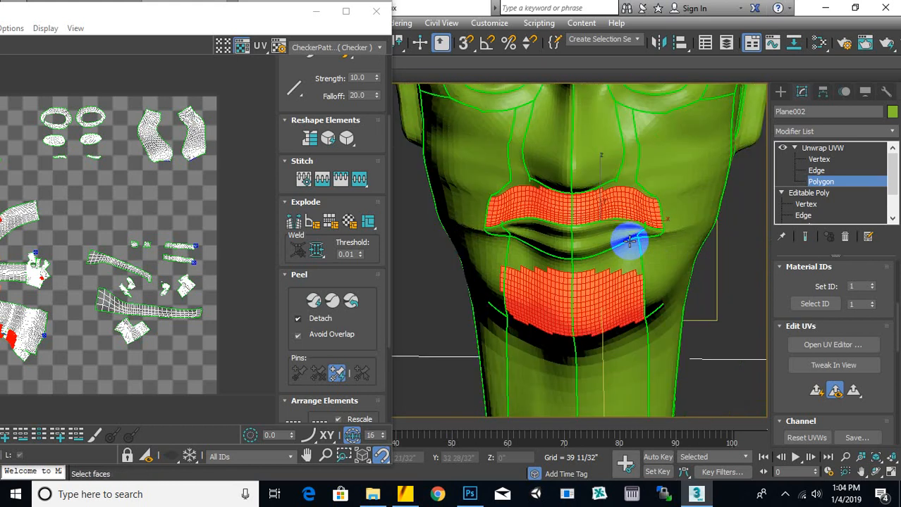
pyautogui.scroll(2, 552, 282)
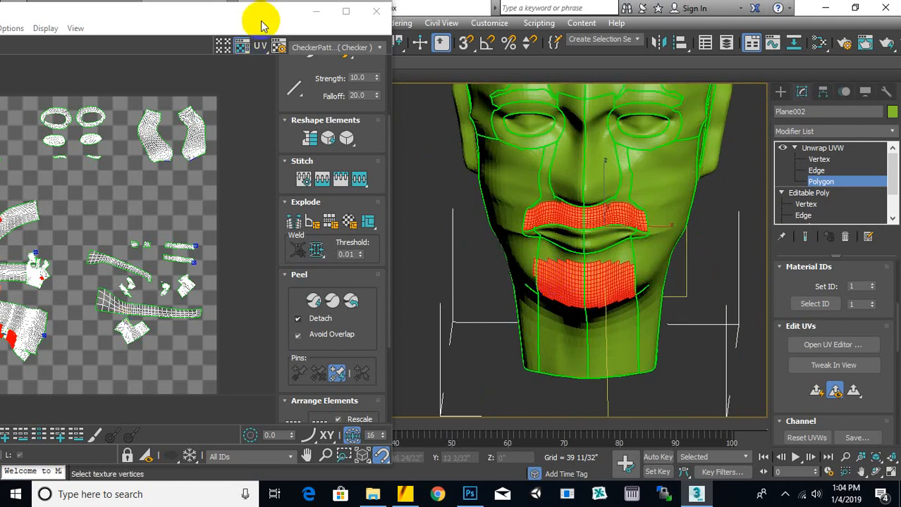
# - Move the UV editor aside and deselect the stray faces on the rear part of the head from a side view
pyautogui.moveTo(255, 17); pyautogui.dragTo(478, 38)
pyautogui.scroll(2, 279, 253)
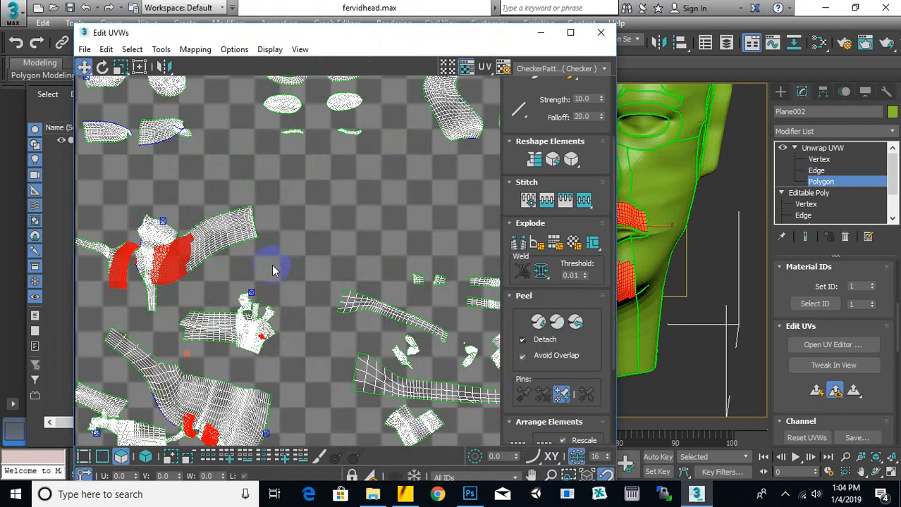
pyautogui.scroll(-4, 701, 200)
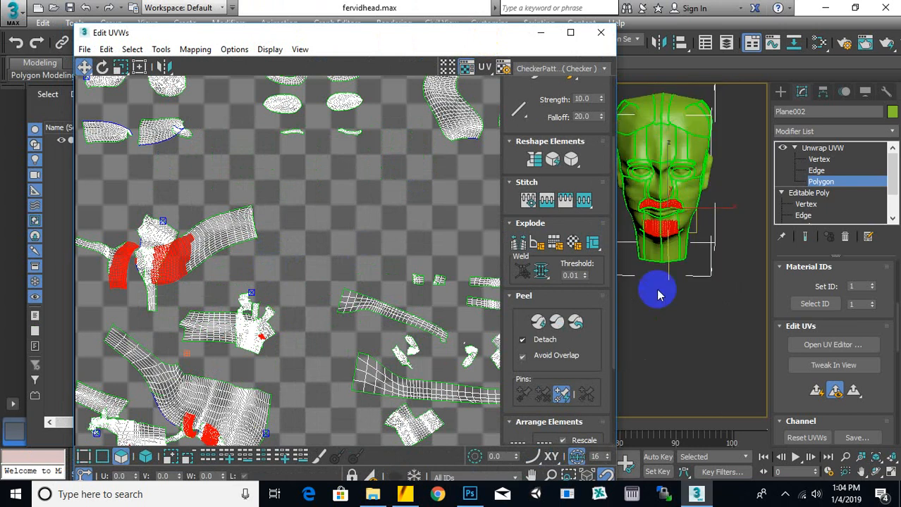
pyautogui.moveTo(714, 214); pyautogui.dragTo(708, 269, button='middle')
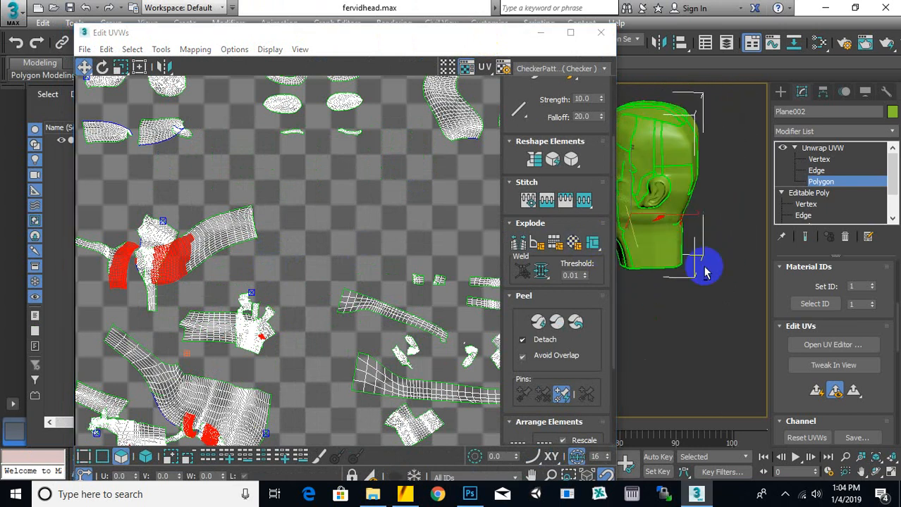
pyautogui.moveTo(741, 108); pyautogui.dragTo(640, 326)
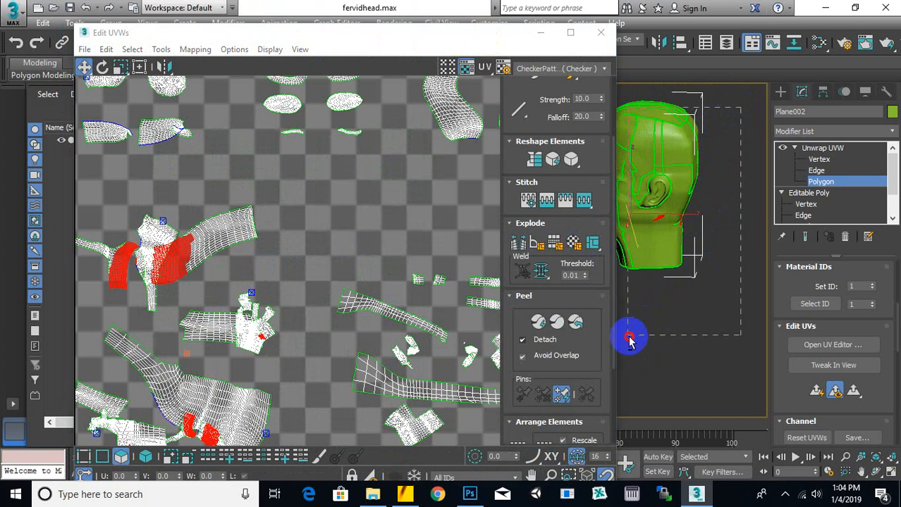
pyautogui.keyDown('alt'); pyautogui.moveTo(623, 275); pyautogui.dragTo(809, 268, button='middle'); pyautogui.keyUp('alt')
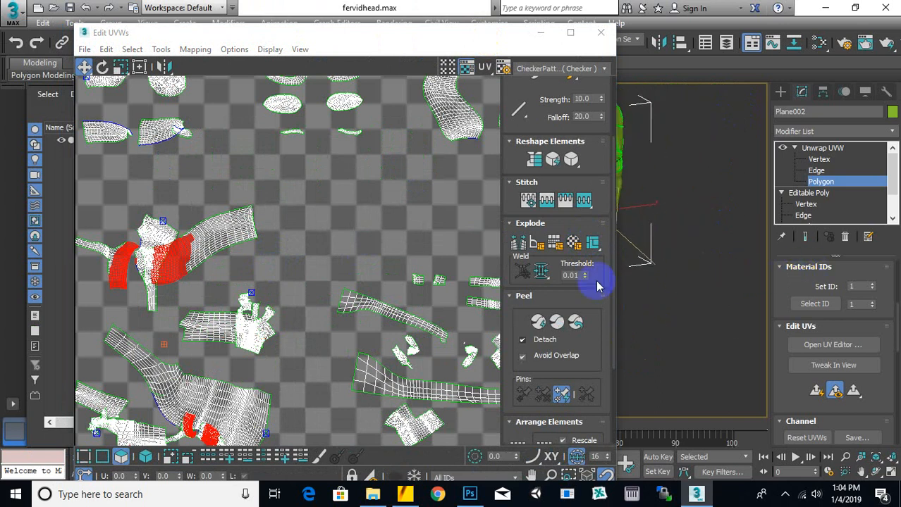
pyautogui.keyDown('alt'); pyautogui.moveTo(597, 285); pyautogui.dragTo(690, 277, button='middle'); pyautogui.keyUp('alt')
# - Detach the selected chin and upper-lip faces from their shells by moving them outside the UV tile, beyond its right edge
pyautogui.scroll(-3, 283, 244)
pyautogui.moveTo(337, 282); pyautogui.dragTo(375, 247, button='middle')
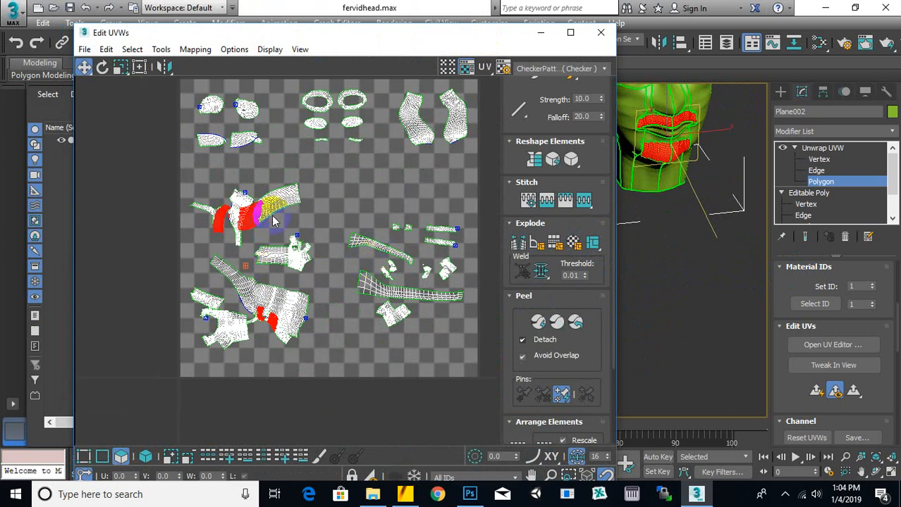
pyautogui.moveTo(249, 218); pyautogui.dragTo(461, 186)
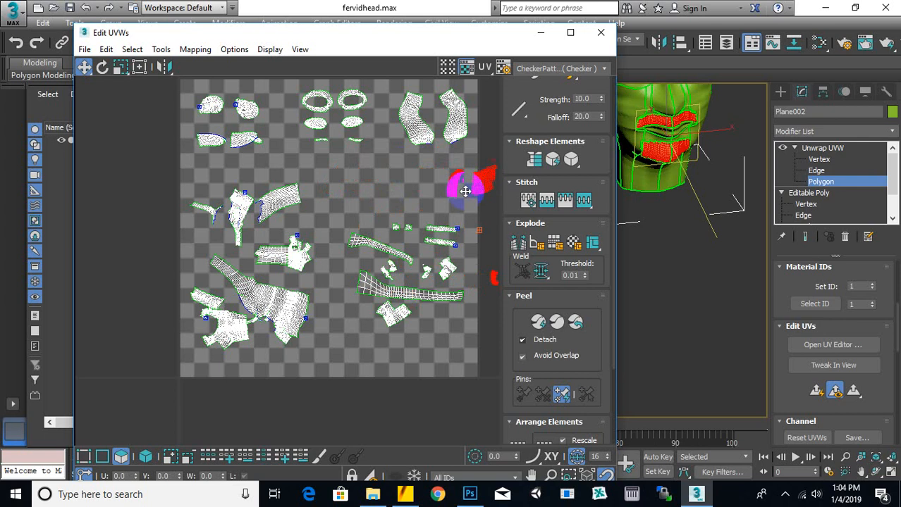
pyautogui.moveTo(460, 186); pyautogui.dragTo(316, 205, button='middle')
pyautogui.moveTo(376, 182); pyautogui.dragTo(417, 181)
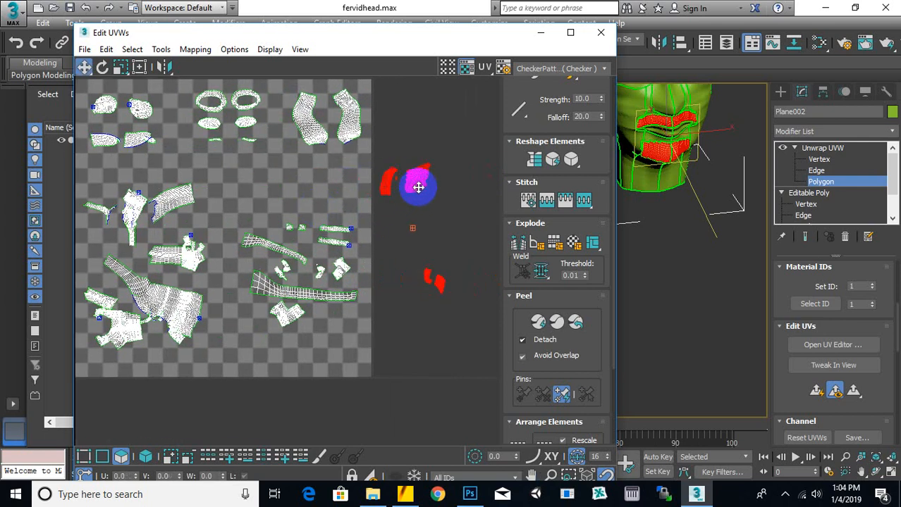
# - Place the two large and two small chin and lip shells back inside the UV tile, beneath the pair of long curved shells
pyautogui.scroll(3, 419, 188)
pyautogui.moveTo(465, 146); pyautogui.dragTo(341, 216)
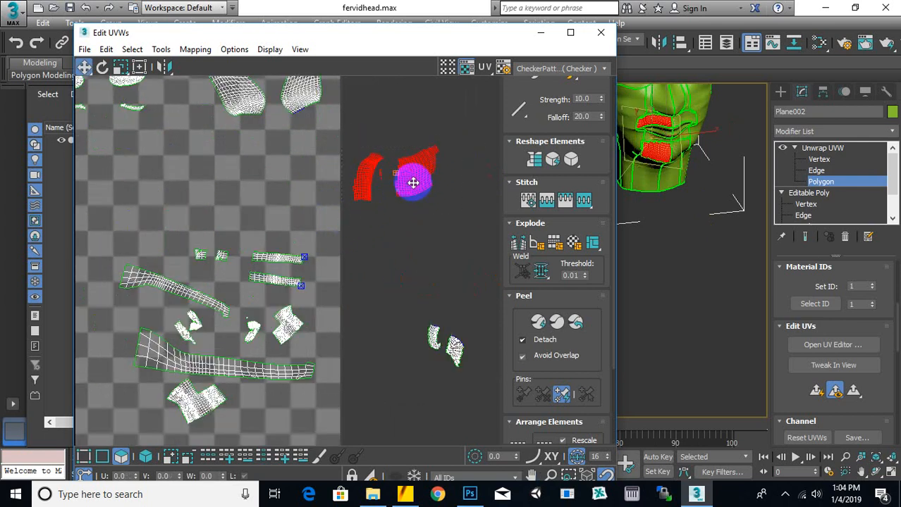
pyautogui.moveTo(419, 180); pyautogui.dragTo(290, 159)
pyautogui.moveTo(480, 296); pyautogui.dragTo(403, 386)
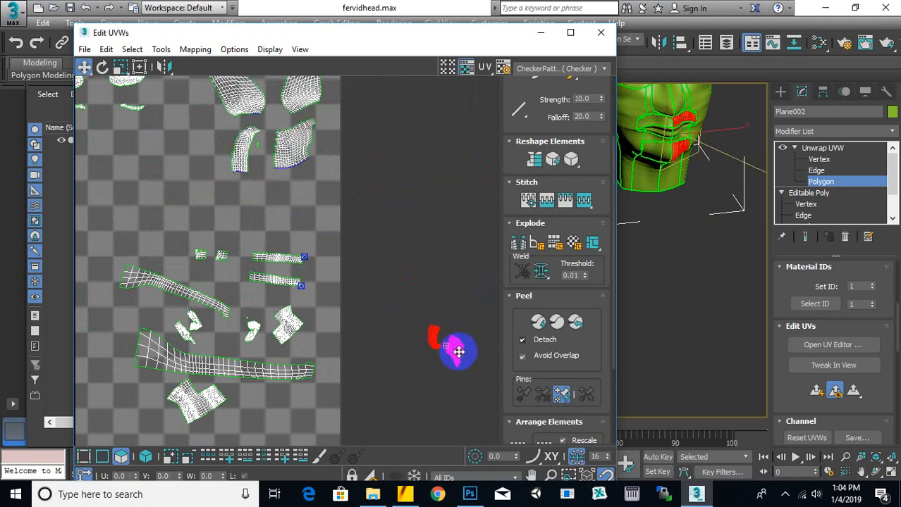
pyautogui.moveTo(444, 346); pyautogui.dragTo(290, 201)
pyautogui.click(346, 185)
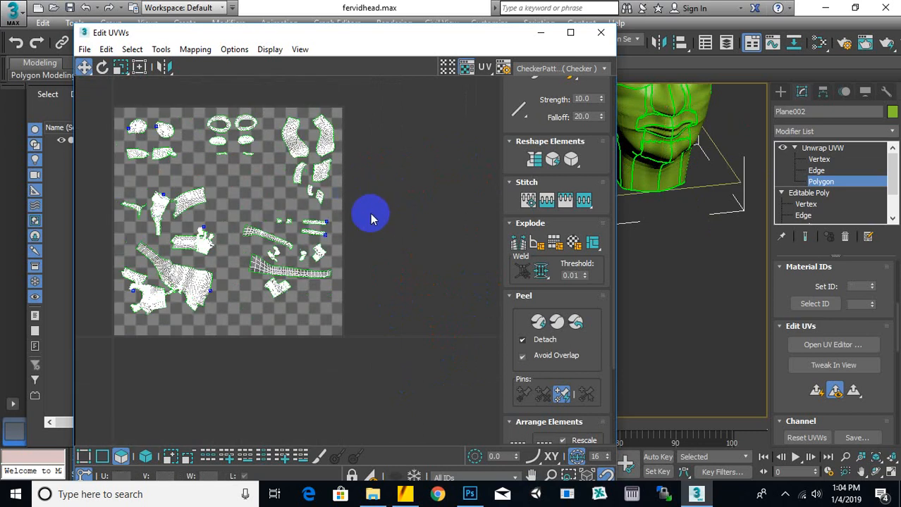
pyautogui.moveTo(372, 211); pyautogui.dragTo(425, 224, button='middle')
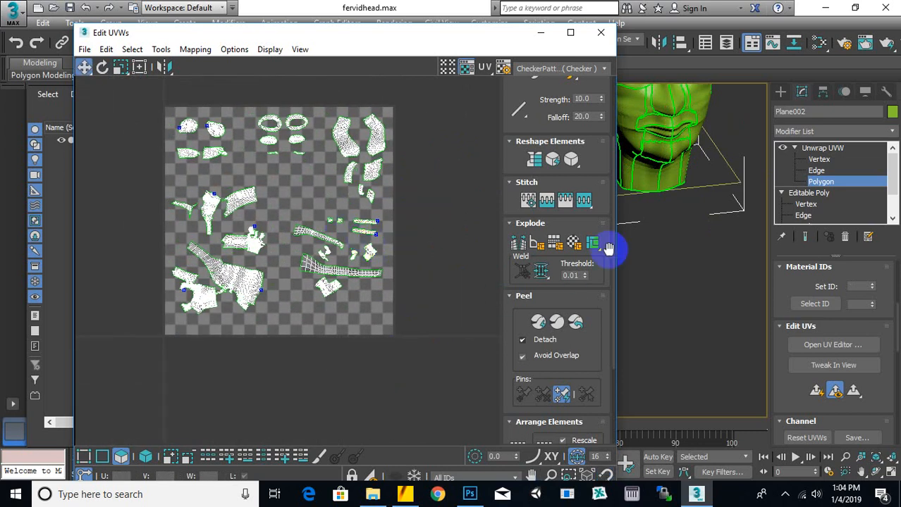
pyautogui.moveTo(617, 243); pyautogui.dragTo(681, 384, button='middle')
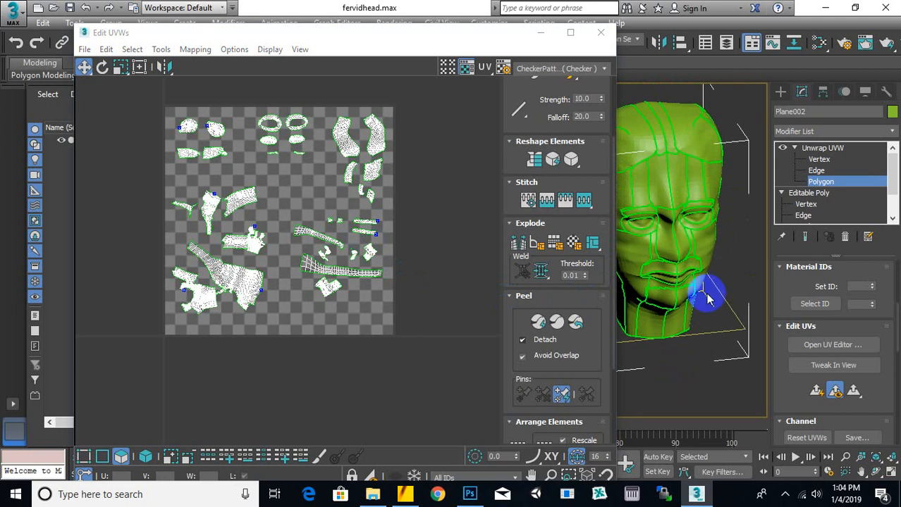
pyautogui.keyDown('alt'); pyautogui.moveTo(708, 295); pyautogui.dragTo(649, 305, button='middle'); pyautogui.keyUp('alt')
pyautogui.click(119, 124)
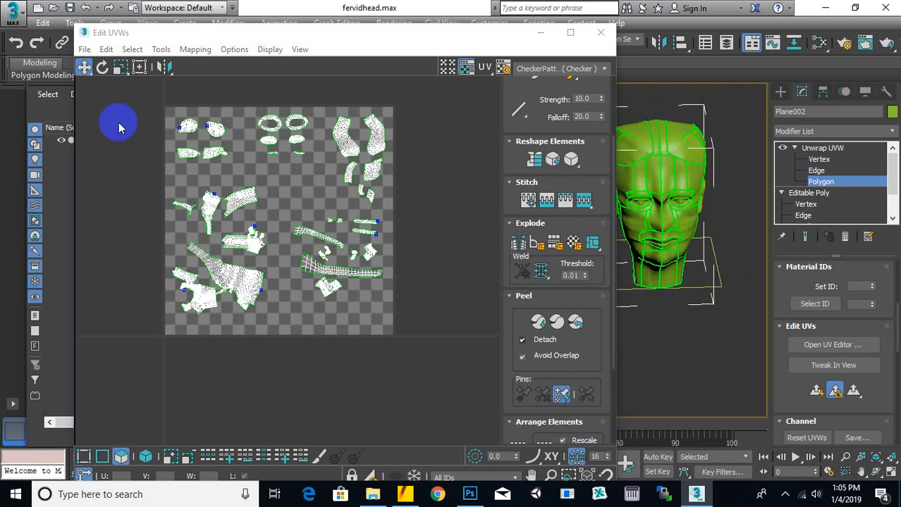
pyautogui.click(84, 50)
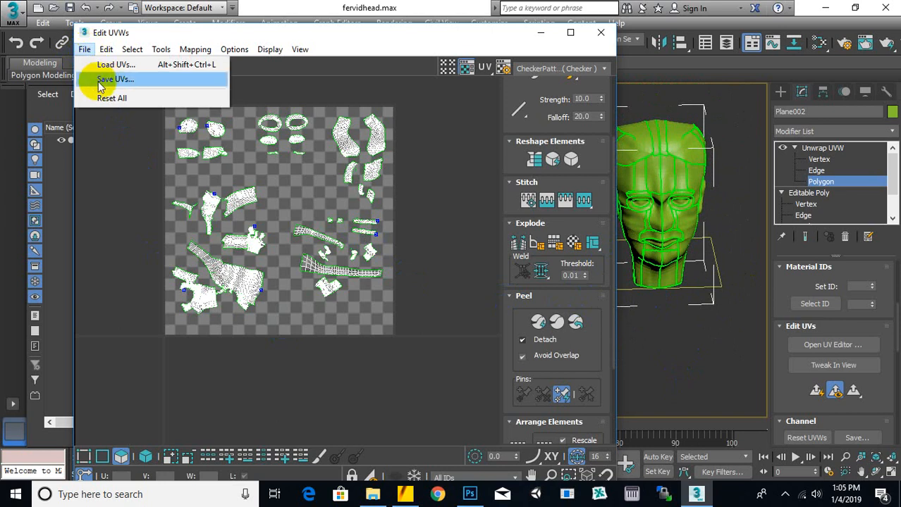
pyautogui.click(105, 80)
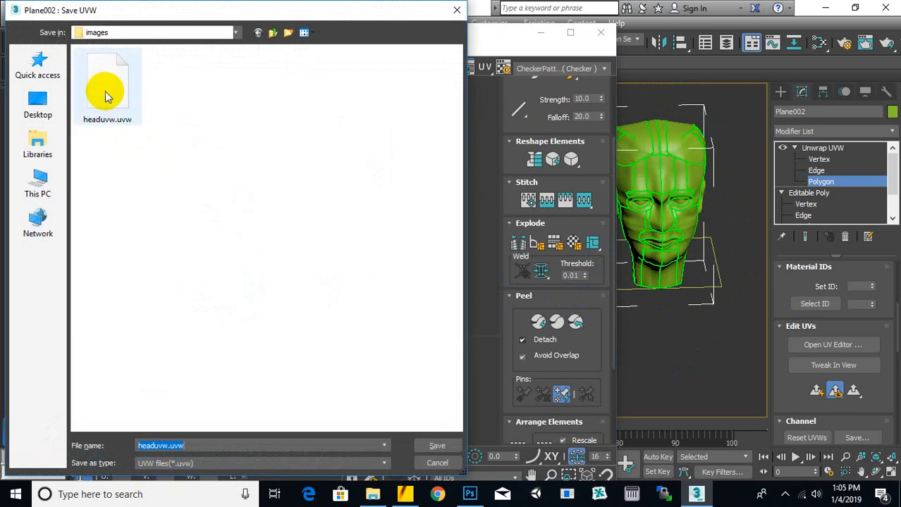
pyautogui.click(457, 9)
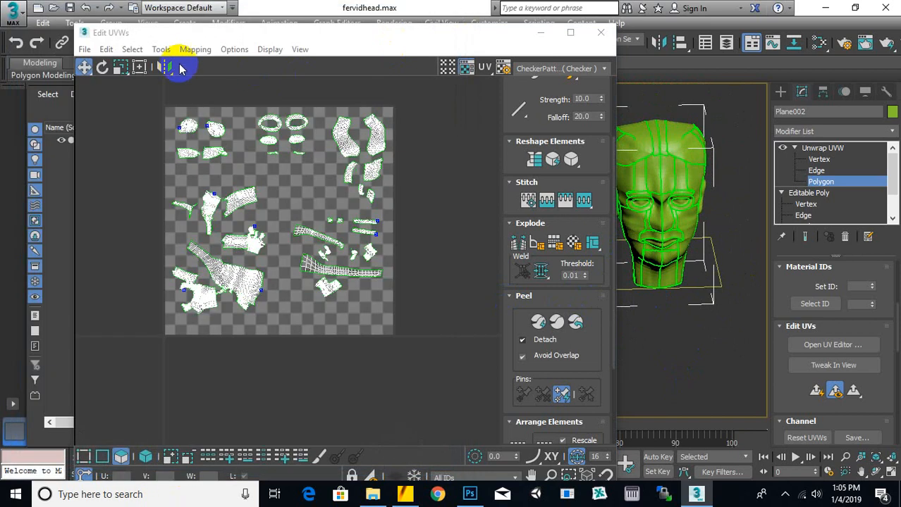
# - Open the Render UVW Template settings and select the output width value
pyautogui.click(161, 50)
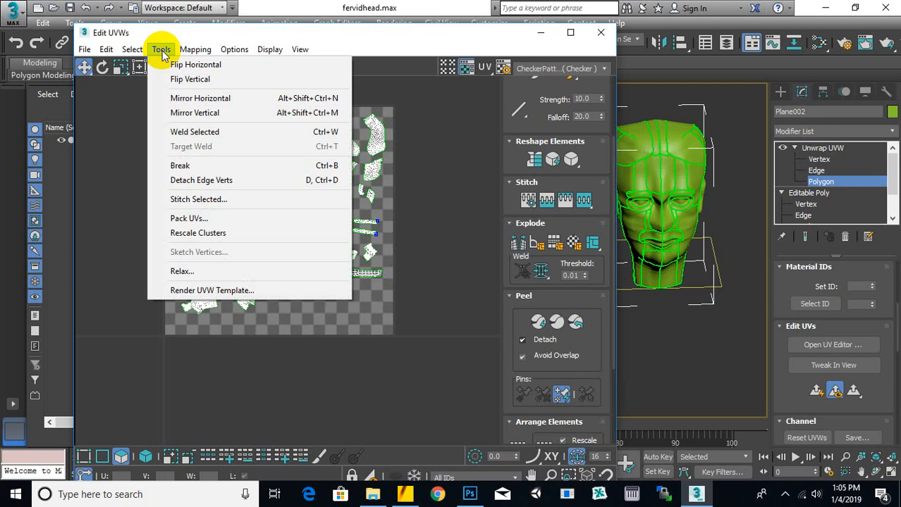
pyautogui.click(221, 291)
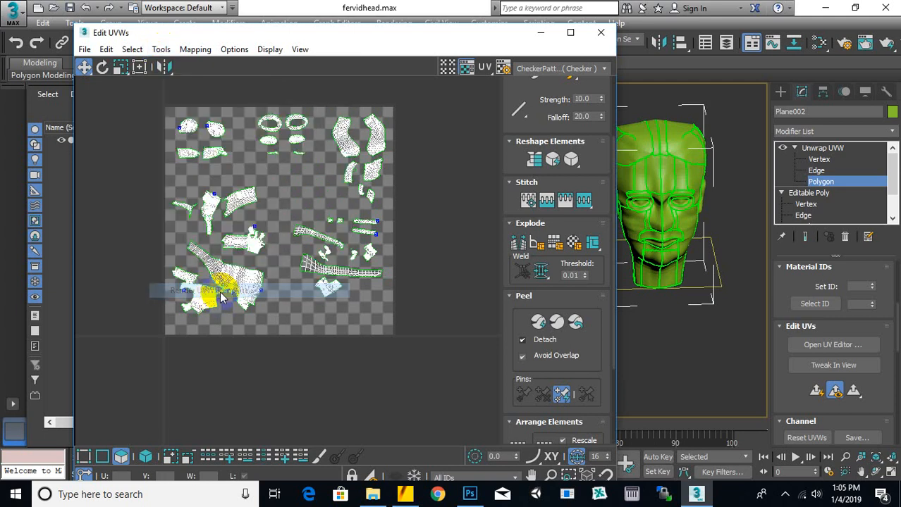
pyautogui.moveTo(121, 74); pyautogui.dragTo(276, 82)
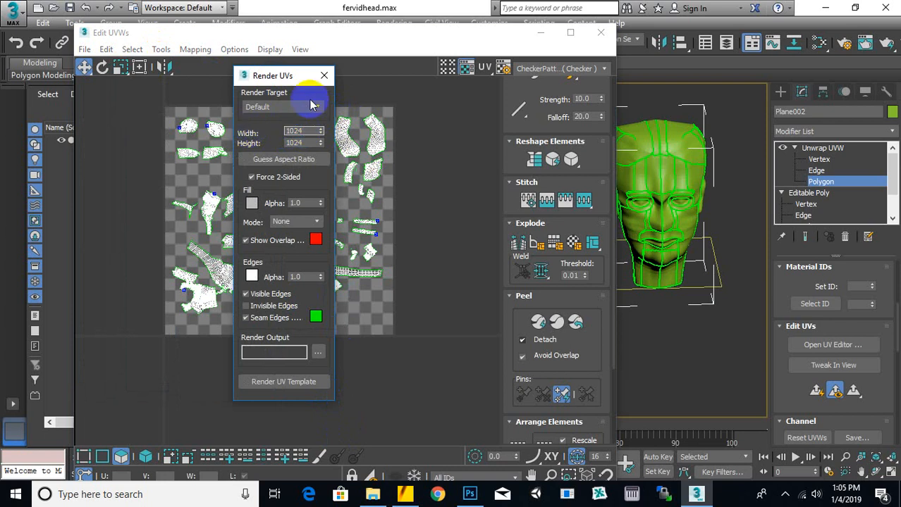
pyautogui.moveTo(281, 75); pyautogui.dragTo(381, 79)
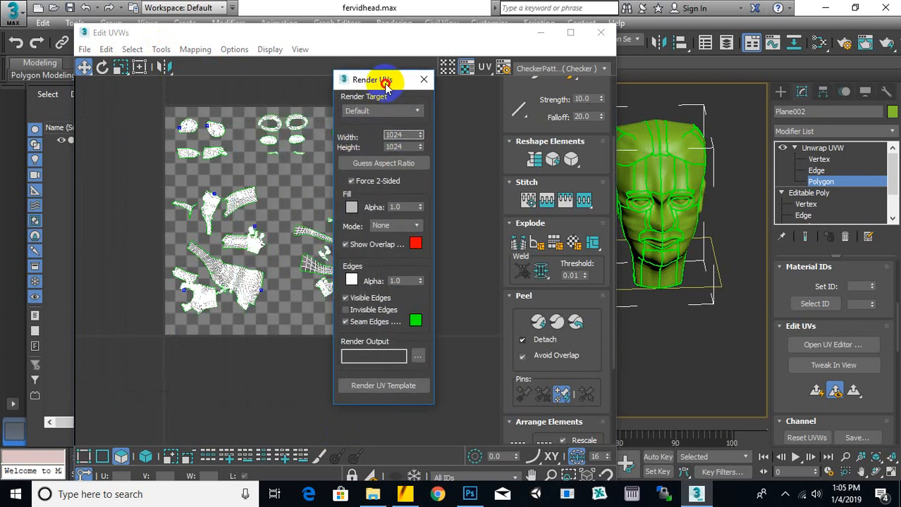
pyautogui.click(401, 132)
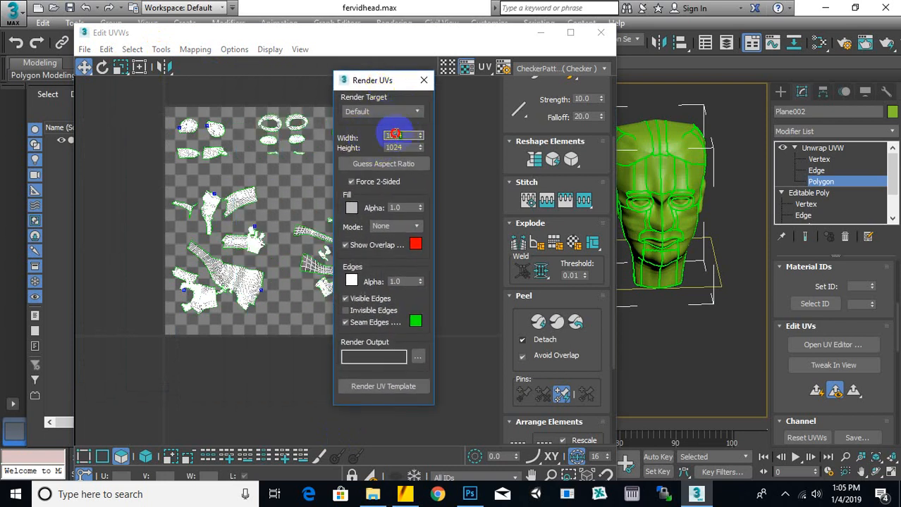
pyautogui.click(392, 135)
pyautogui.moveTo(391, 135); pyautogui.dragTo(381, 135)
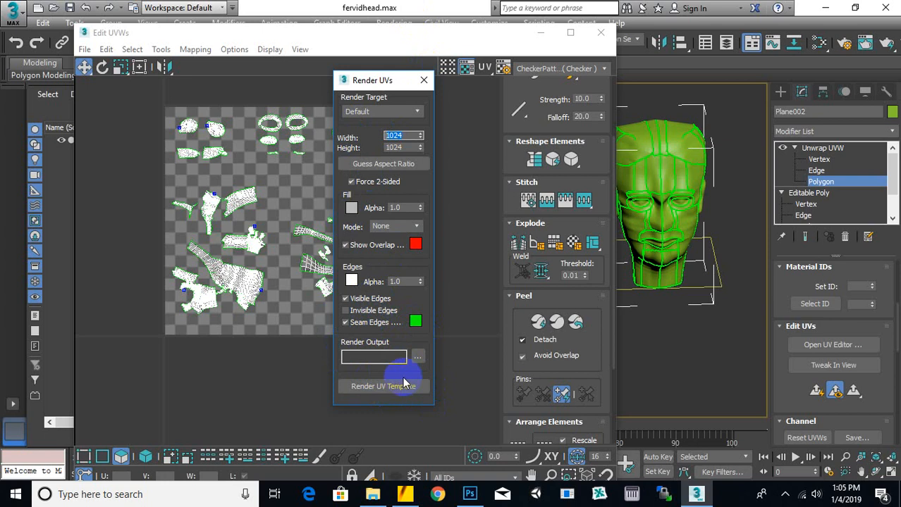
# - Set the UV template's render output to a PNG image named diffusemap in the images folder
pyautogui.click(418, 358)
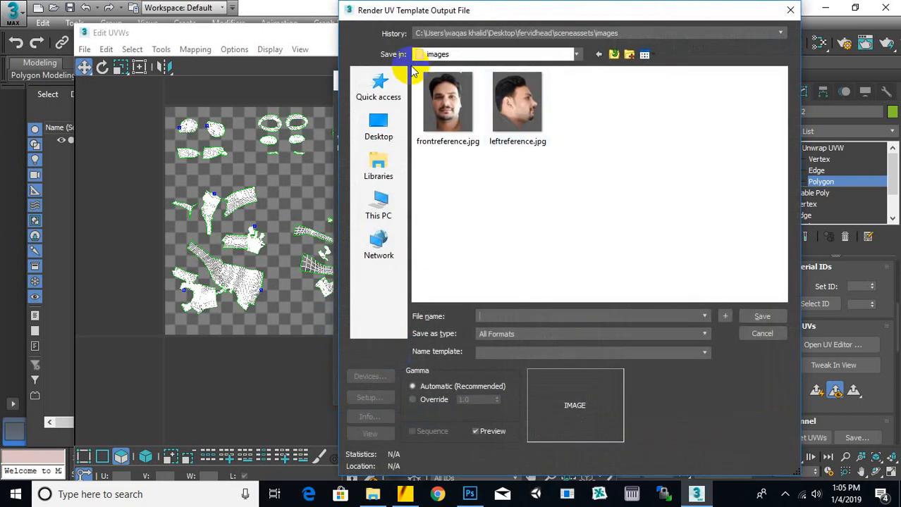
pyautogui.click(518, 334)
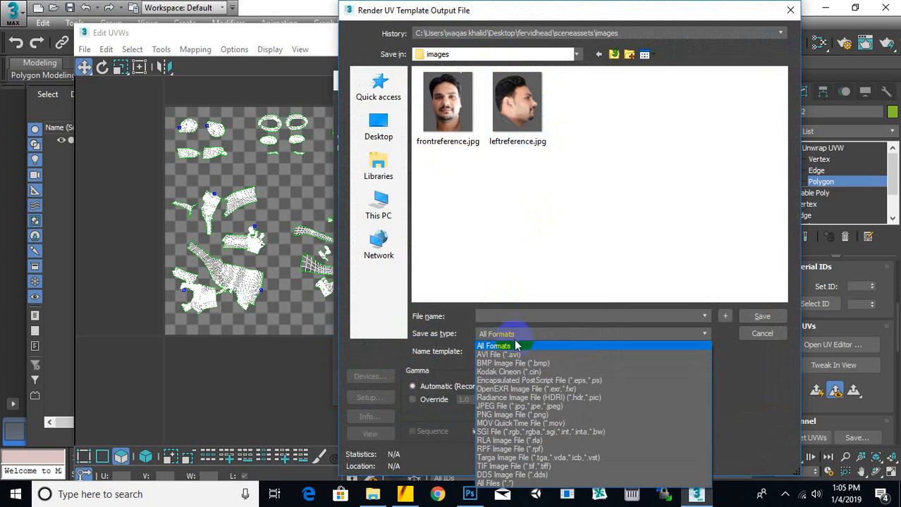
pyautogui.click(514, 416)
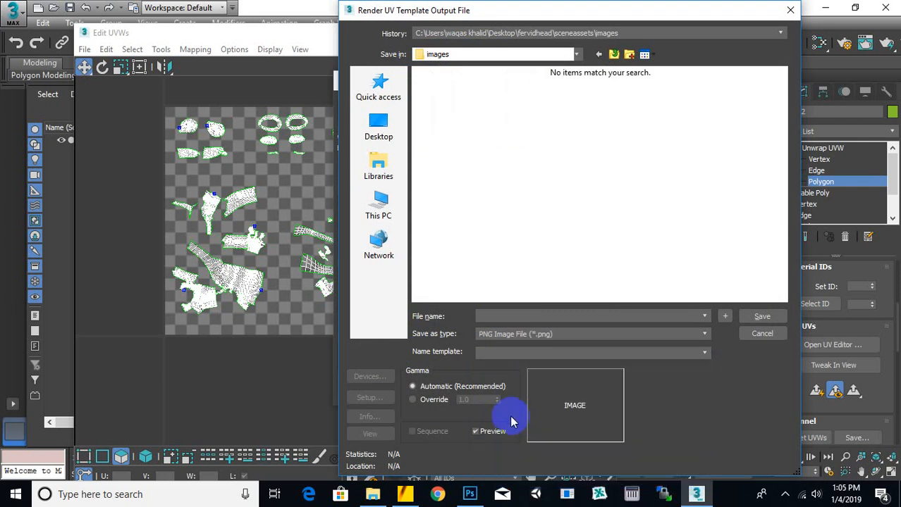
pyautogui.click(518, 315)
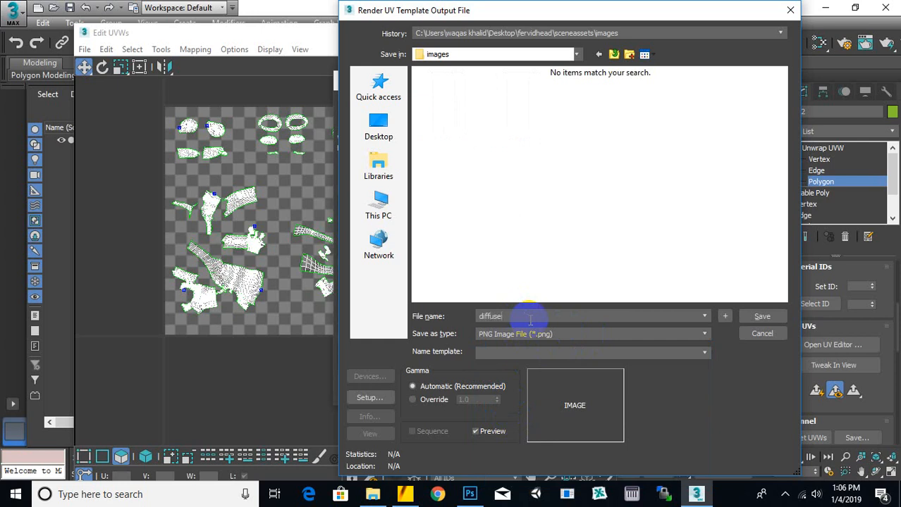
pyautogui.press('Return')
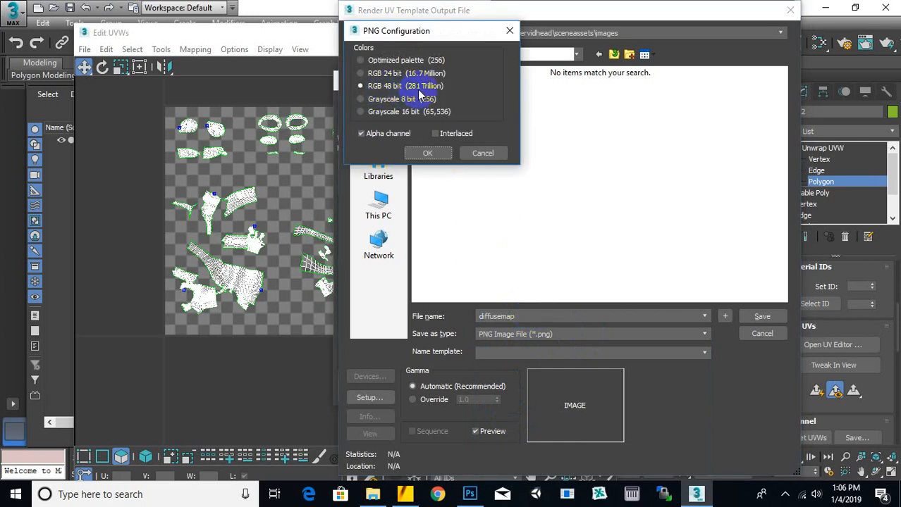
# - Configure the PNG output to RGB 48 bit colour with the alpha channel and accept the settings
pyautogui.click(392, 73)
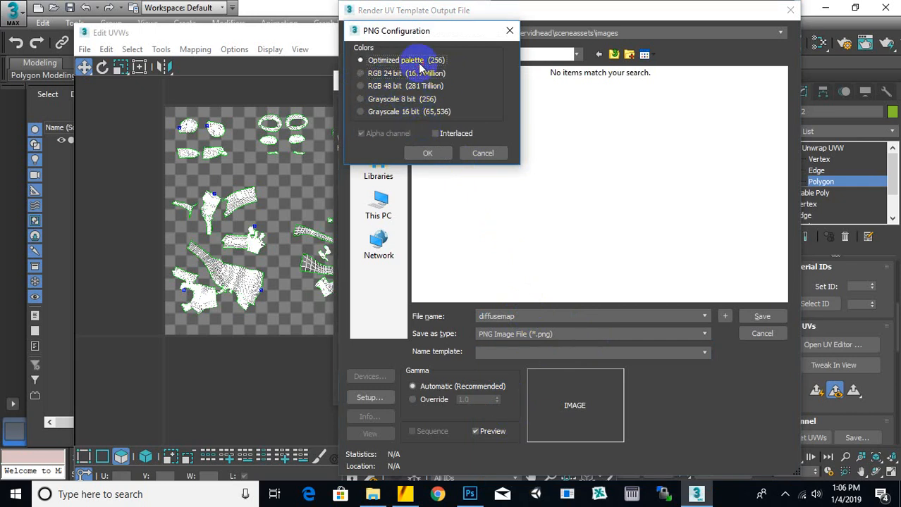
pyautogui.click(416, 86)
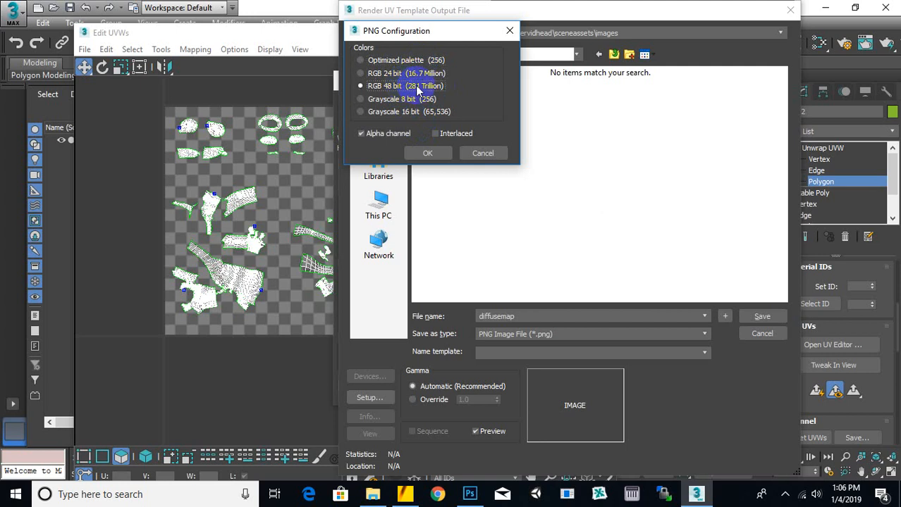
pyautogui.click(425, 151)
pyautogui.press('Return')
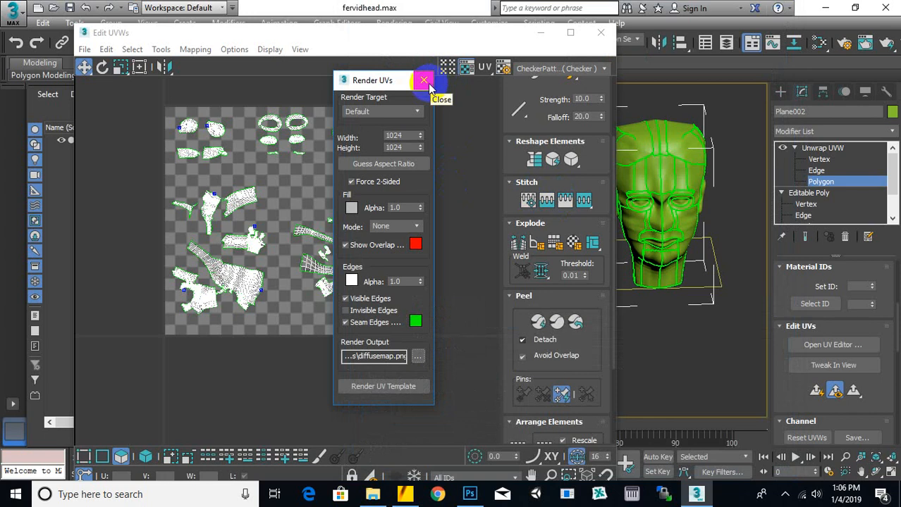
# - Switch to File Explorer and refresh the images folder to check for the diffusemap file
pyautogui.click(373, 494)
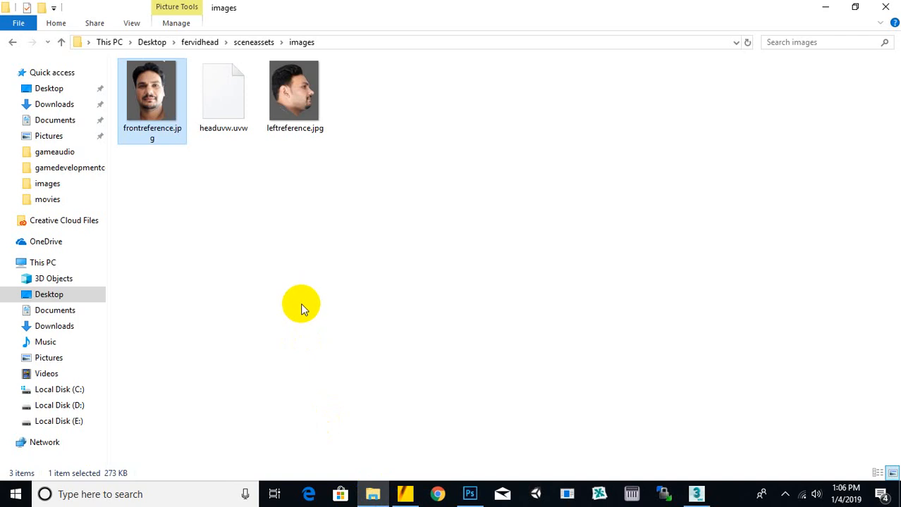
pyautogui.click(299, 305)
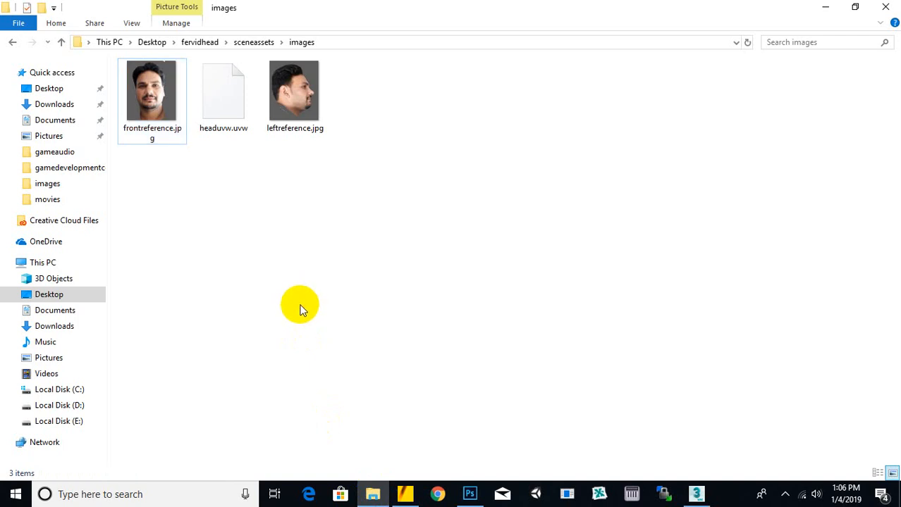
pyautogui.click(748, 45)
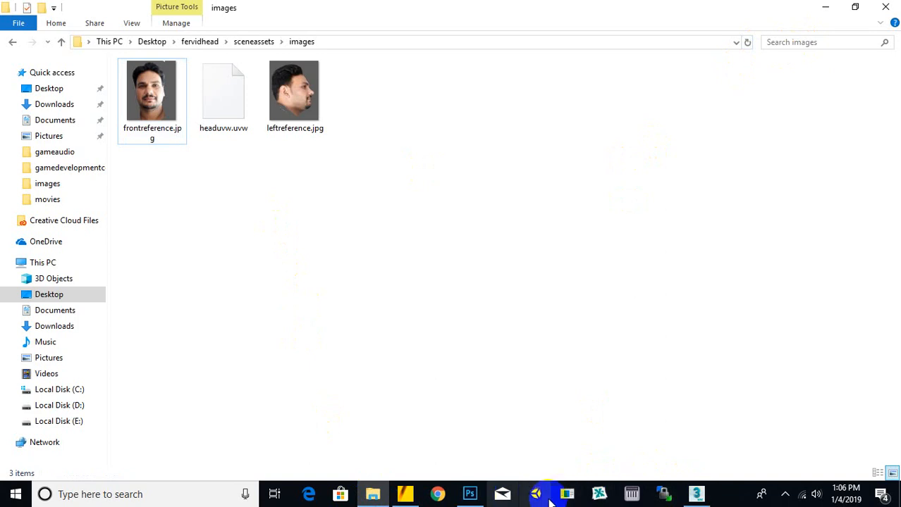
# - Return to 3ds Max, render the UV template, and shift the rendered map's window slightly upward
pyautogui.click(694, 493)
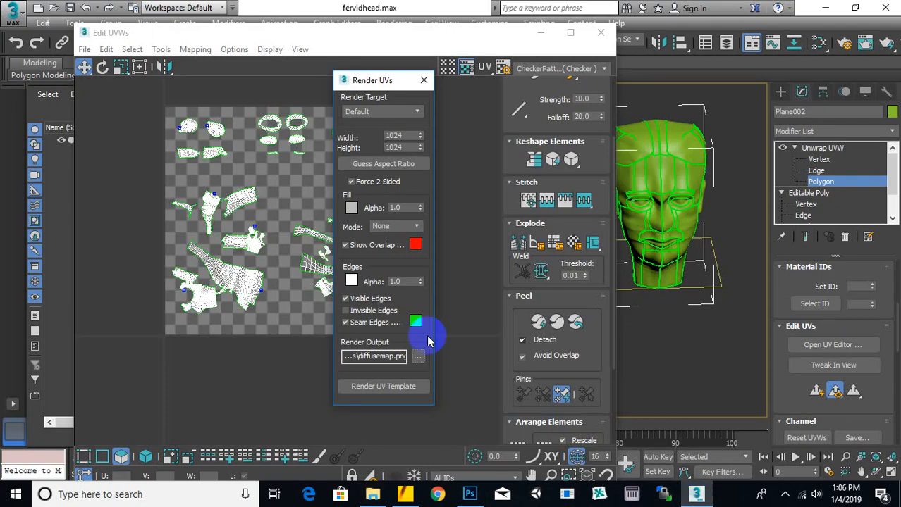
pyautogui.click(384, 389)
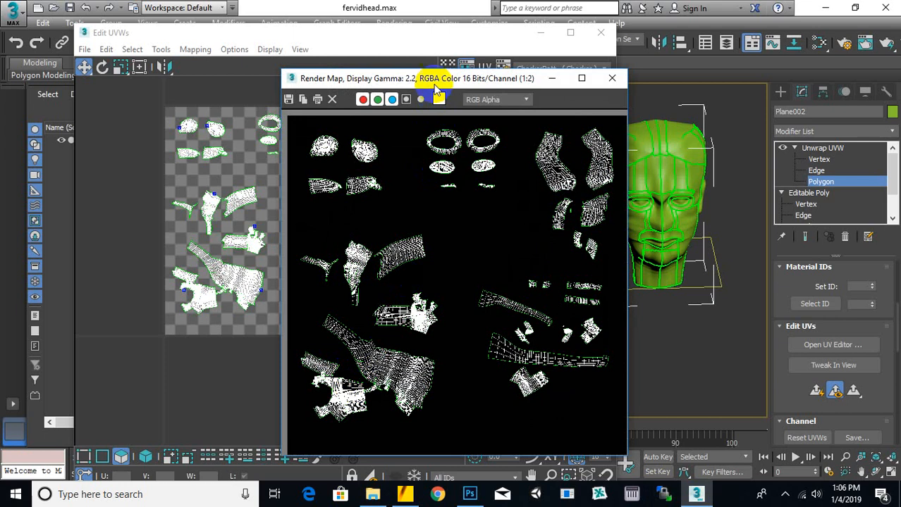
pyautogui.moveTo(425, 73); pyautogui.dragTo(421, 50)
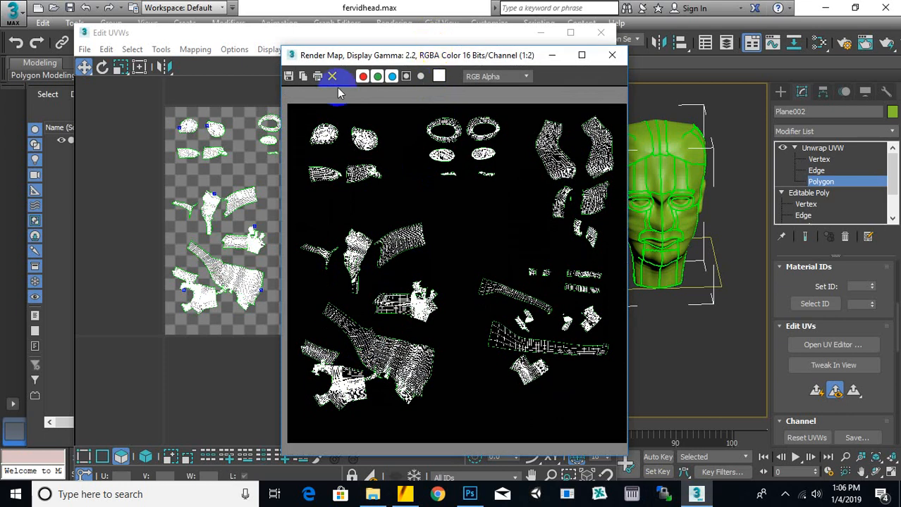
# - Preview the existing diffusemap.png from the rendered map's Save Image dialog and leave without saving
pyautogui.click(290, 76)
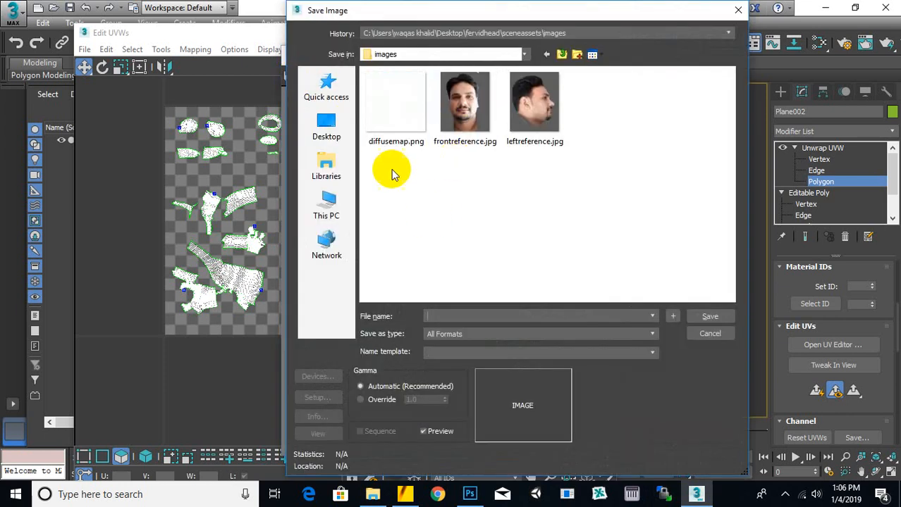
pyautogui.click(396, 117)
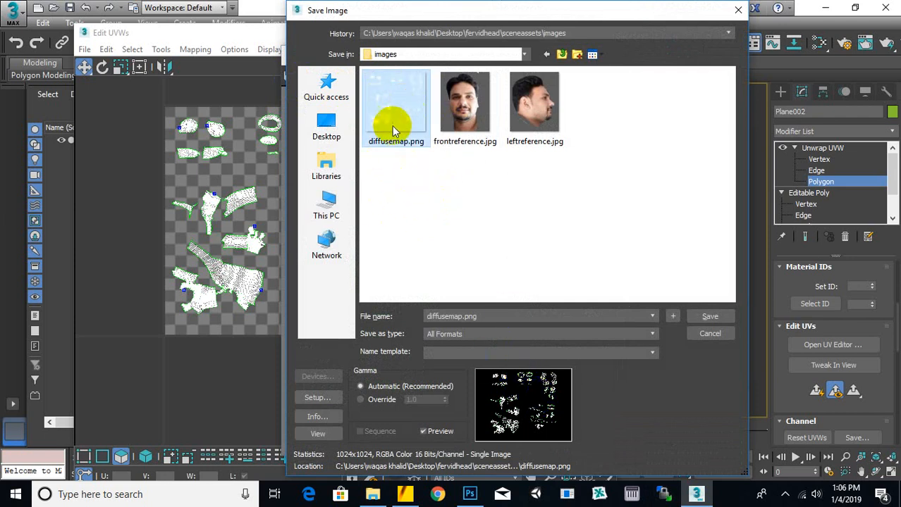
pyautogui.click(718, 335)
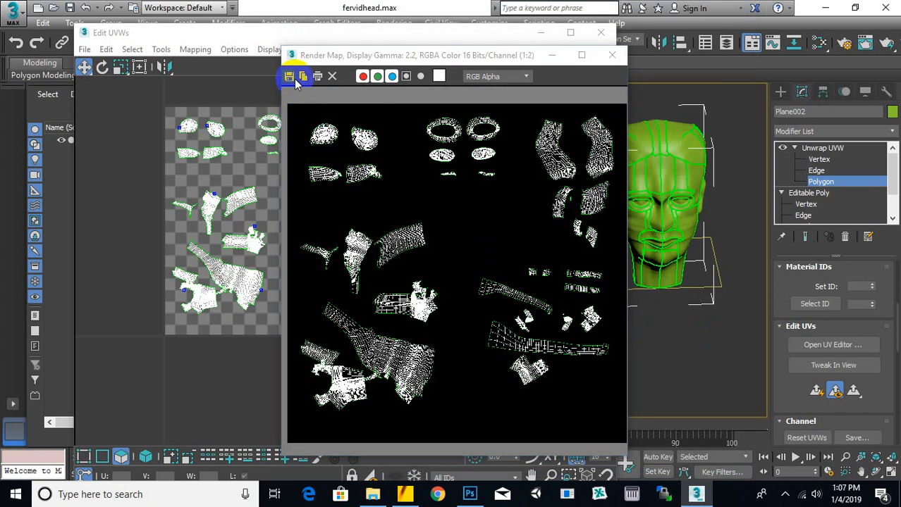
# - Choose JPEG as the format for saving the rendered map and try saving it under the suggested name diffusemap.png
pyautogui.click(294, 79)
pyautogui.click(652, 335)
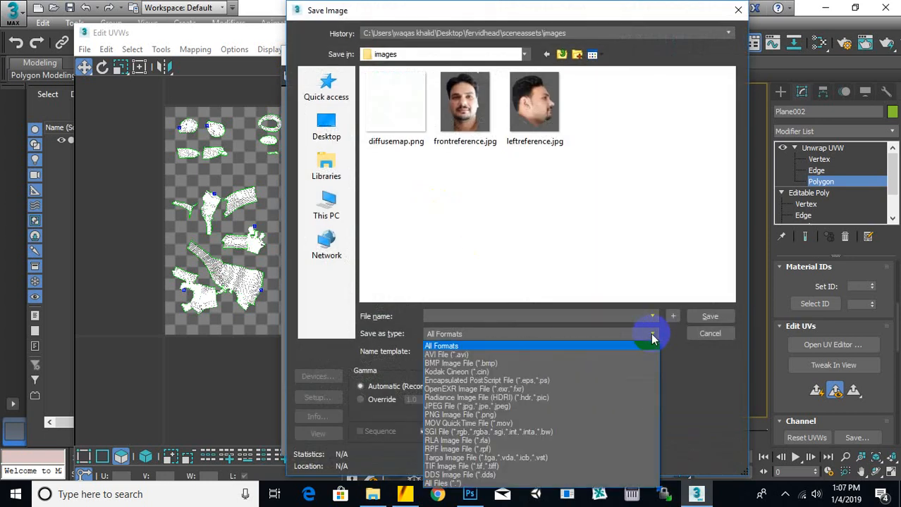
pyautogui.click(557, 407)
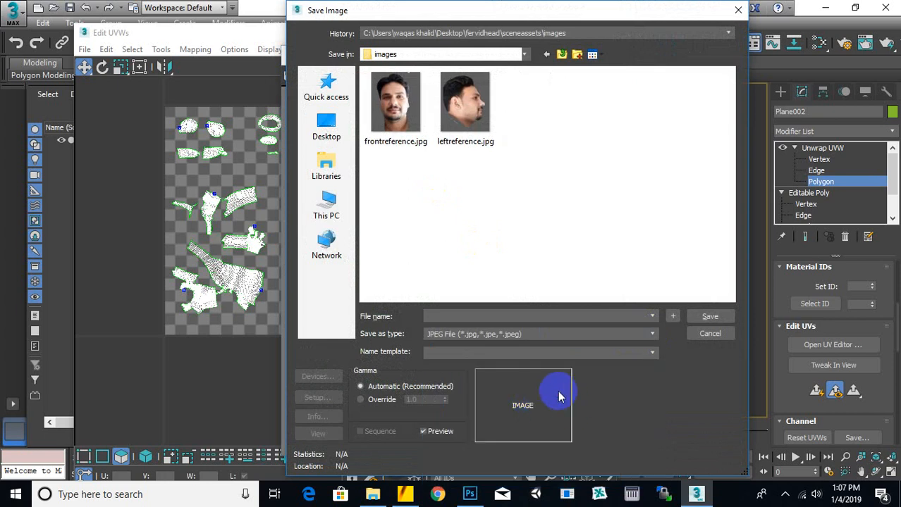
pyautogui.click(496, 317)
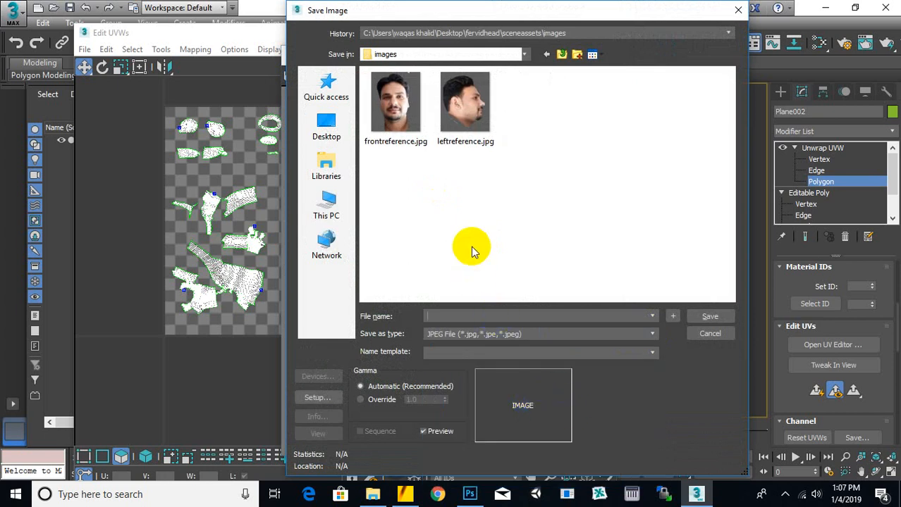
pyautogui.write('diffus')
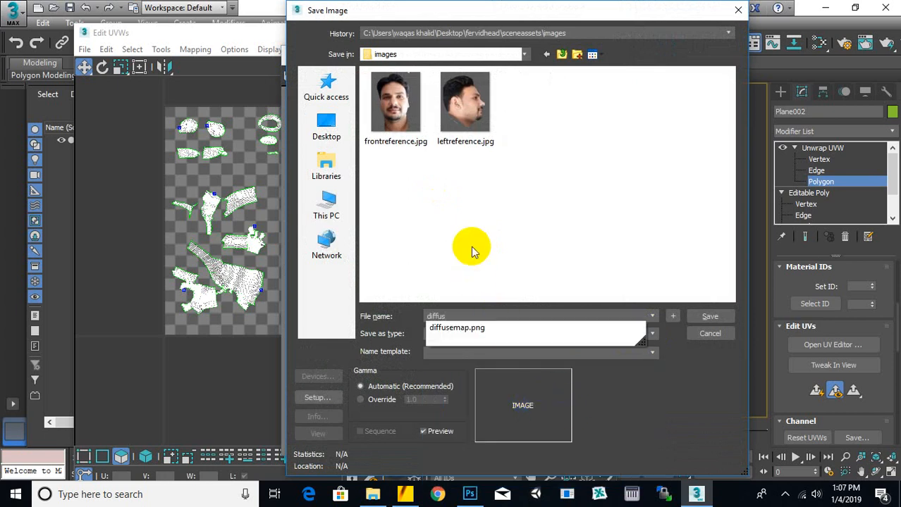
pyautogui.press('Down')
pyautogui.press('Return')
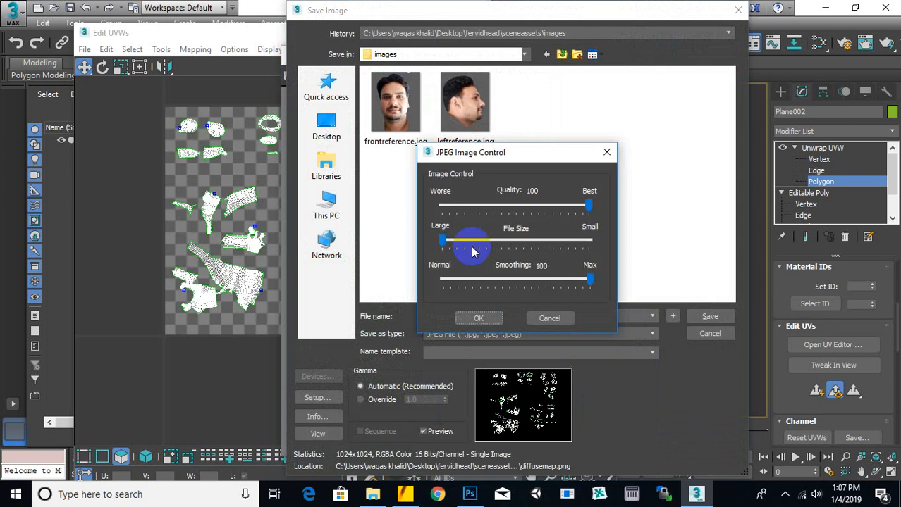
pyautogui.click(549, 318)
# - Remove the png extension from the file name and save the map as the JPEG diffusemap at quality 100
pyautogui.moveTo(466, 316); pyautogui.dragTo(527, 317)
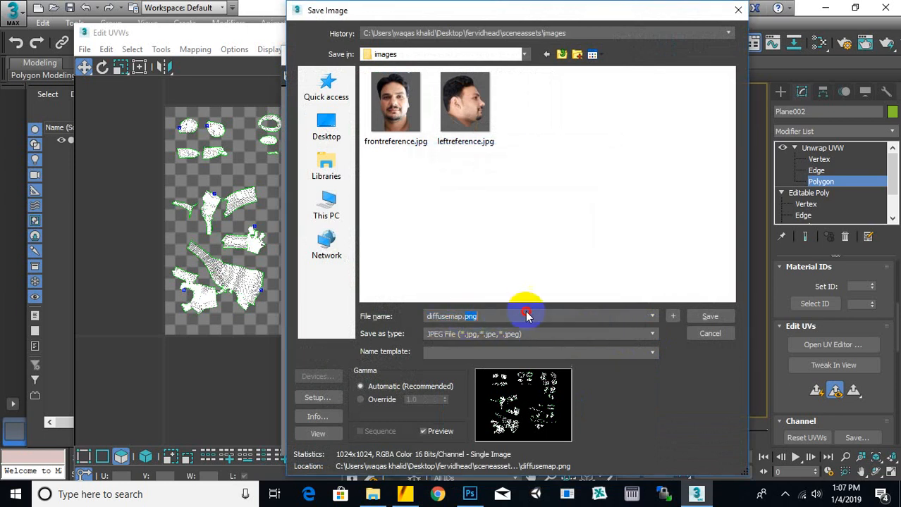
pyautogui.press('BackSpace')
pyautogui.press('BackSpace')
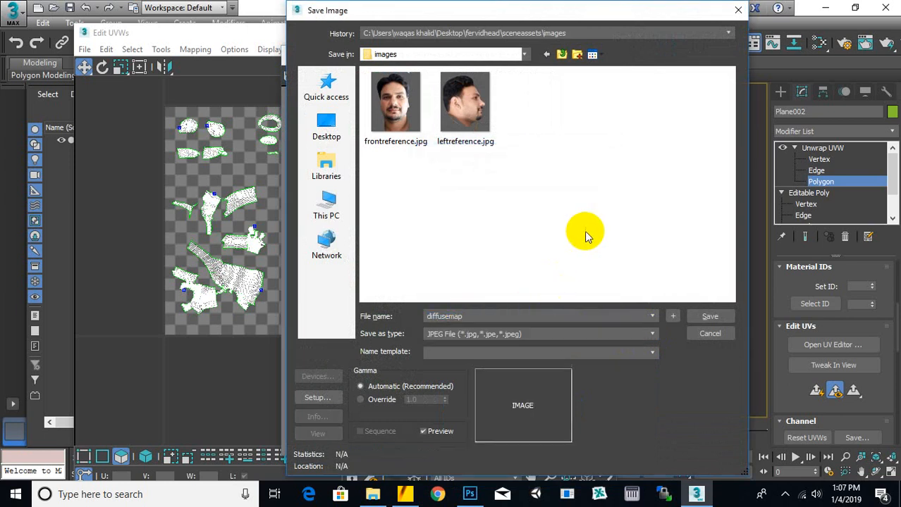
pyautogui.click(710, 316)
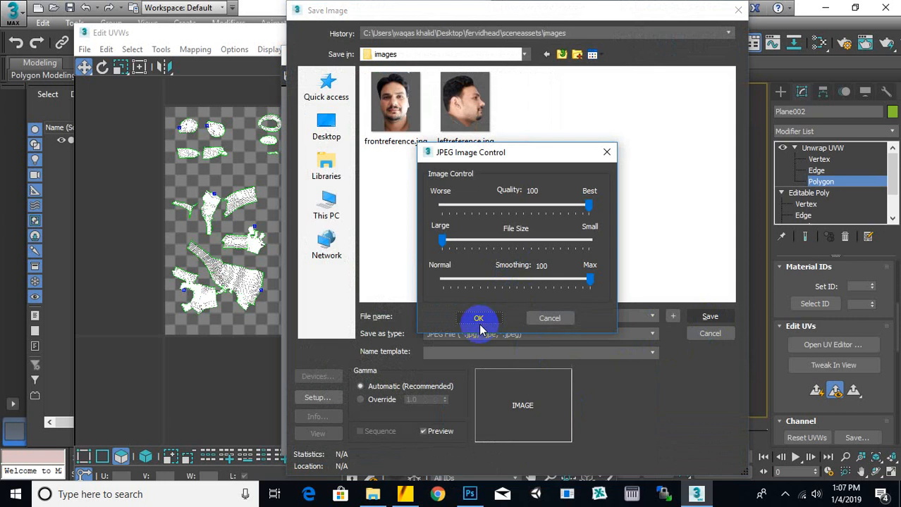
pyautogui.click(479, 318)
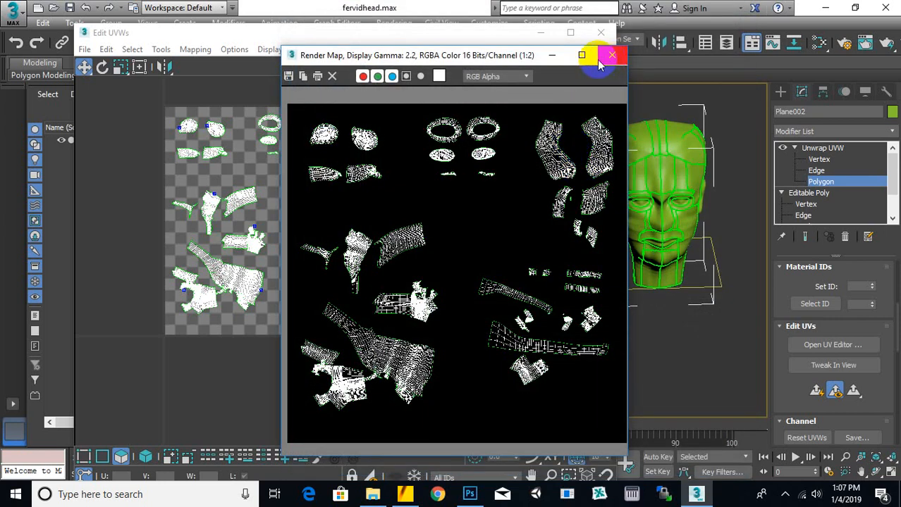
# - Close the rendered map and the Render UVs settings, and move the UV editor clear of the head model
pyautogui.click(605, 56)
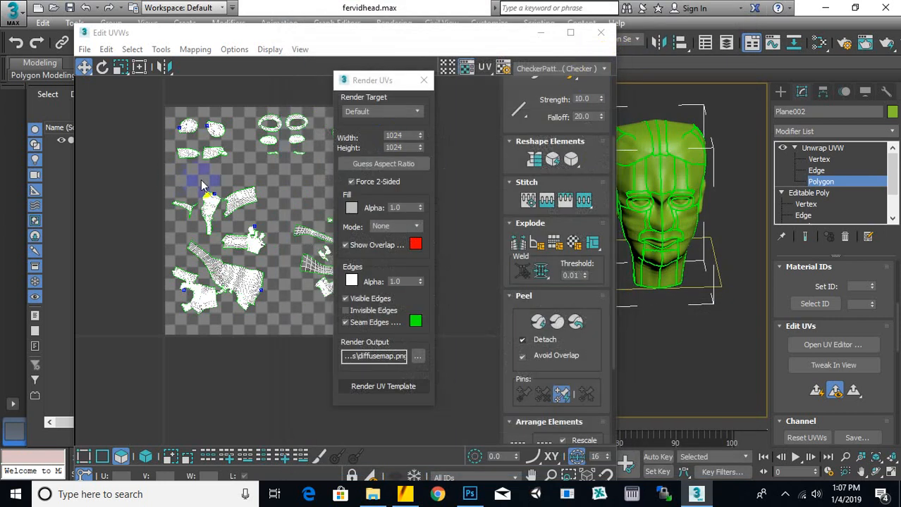
pyautogui.click(423, 79)
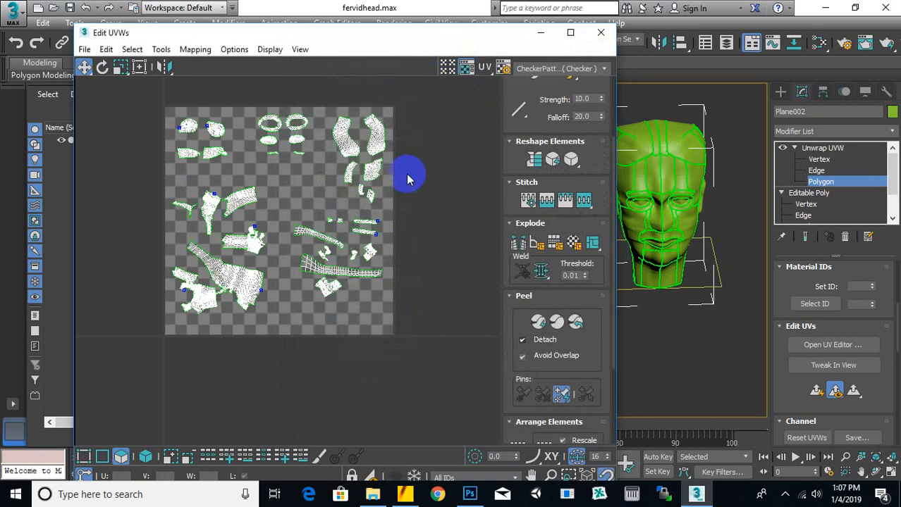
pyautogui.moveTo(458, 35); pyautogui.dragTo(436, 40)
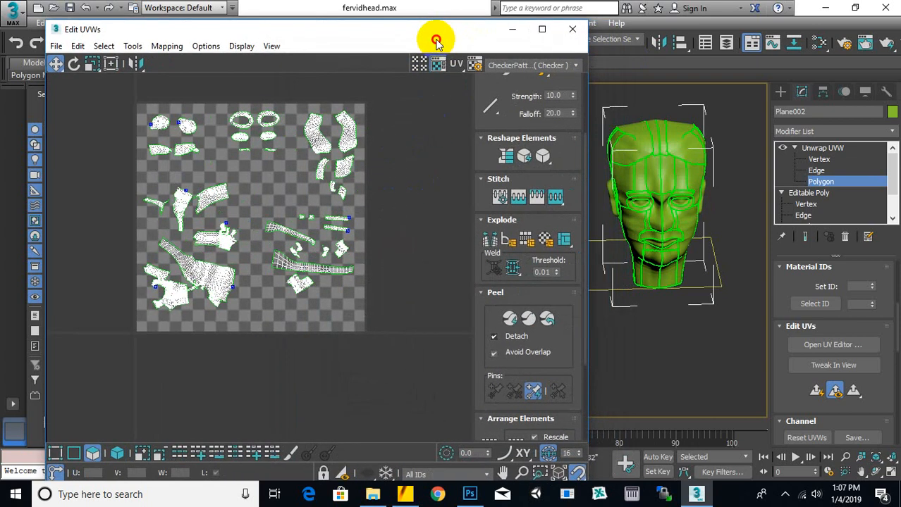
# - Open diffusemap.jpg from the images folder as a new document in Photoshop
pyautogui.click(470, 494)
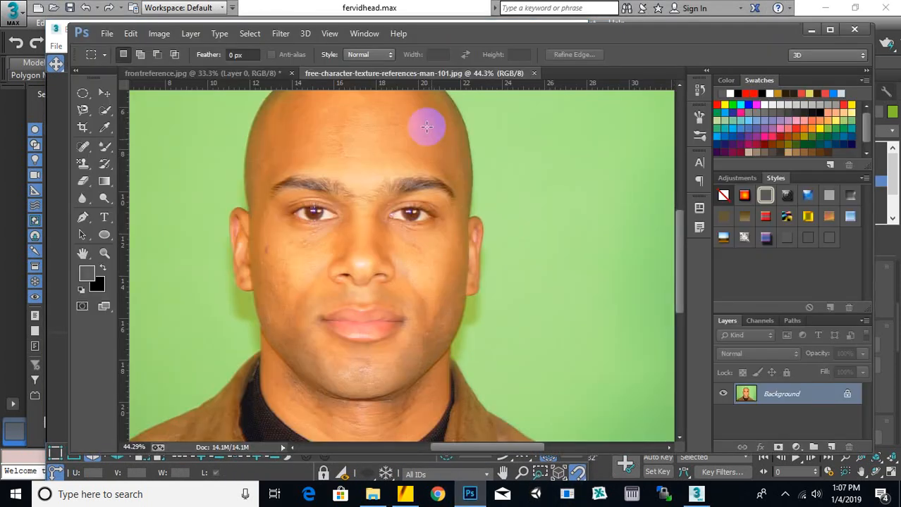
pyautogui.click(372, 494)
pyautogui.click(146, 102)
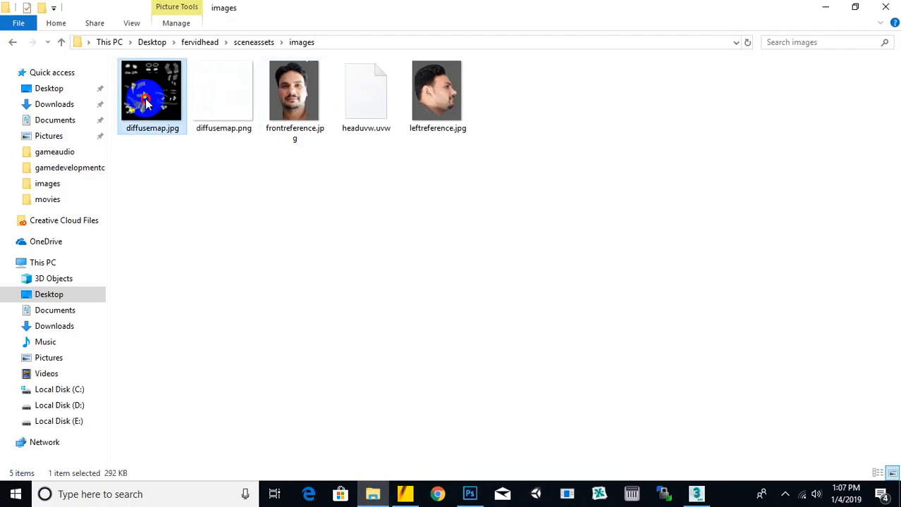
pyautogui.moveTo(146, 103); pyautogui.dragTo(600, 72)
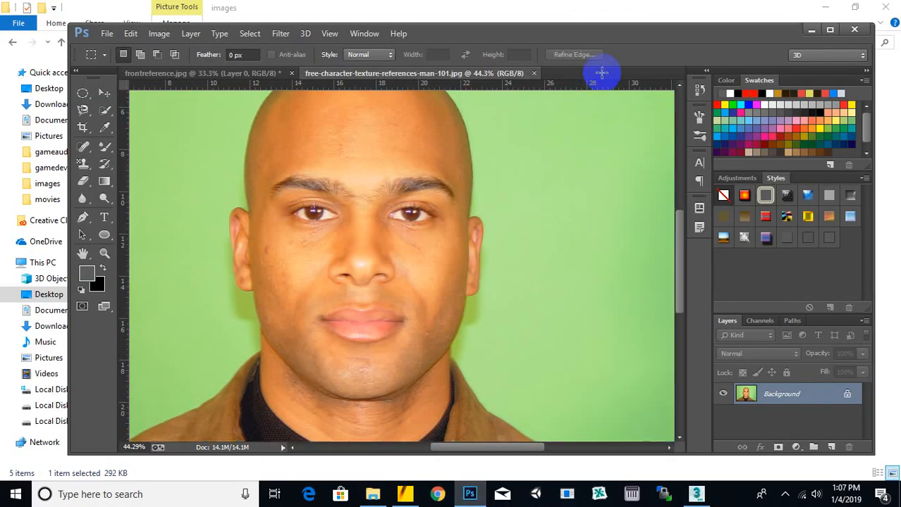
# - Convert the locked background of diffusemap.jpg into an editable layer and activate the Move tool over the eye shells
pyautogui.doubleClick(813, 409)
pyautogui.click(545, 152)
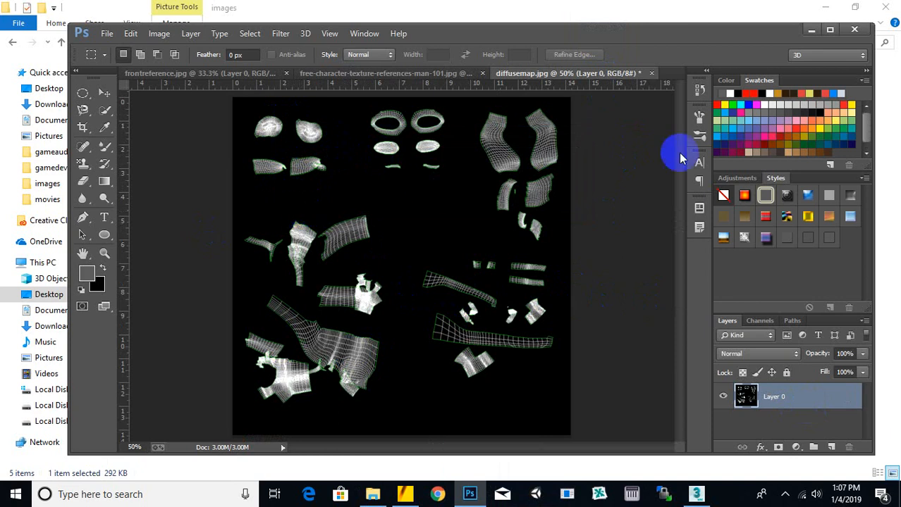
pyautogui.click(104, 92)
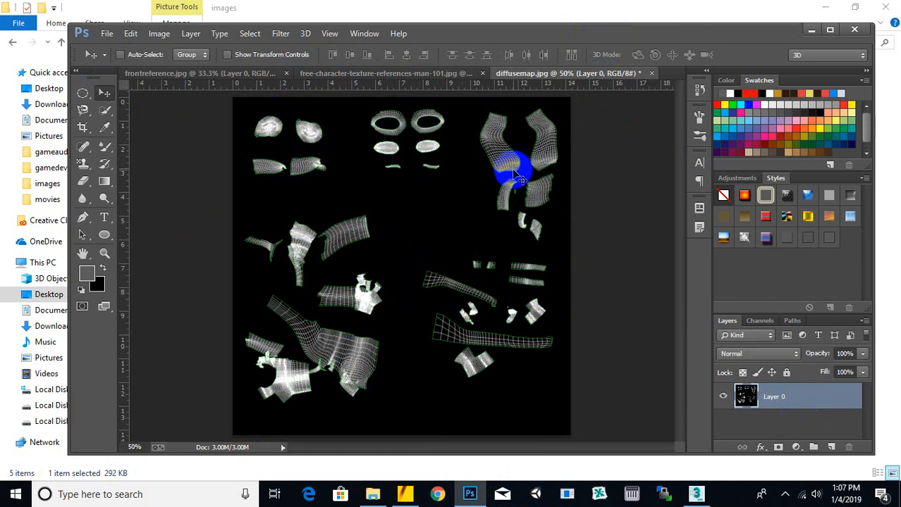
pyautogui.keyDown('alt'); pyautogui.scroll(5, 422, 137); pyautogui.keyUp('alt')
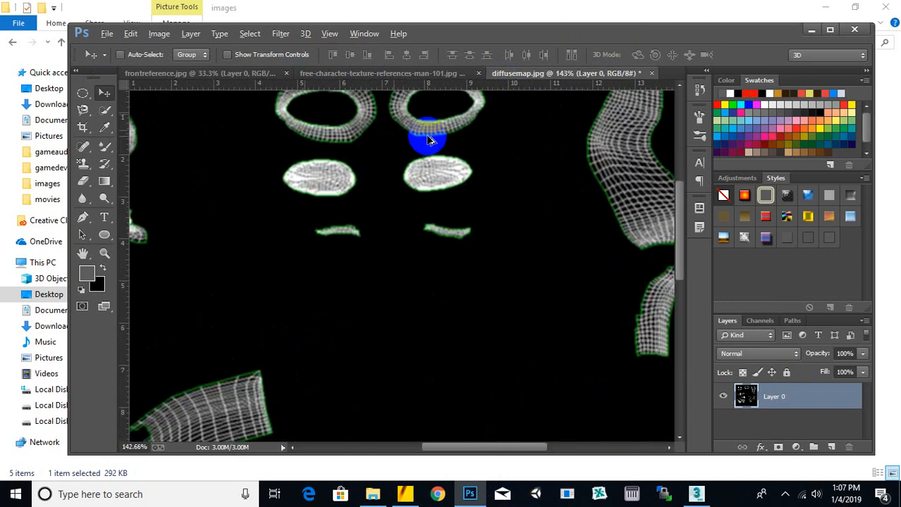
# - Switch to 3ds Max and examine the polygon layout of the eye shell farther from the UV layout's left edge
pyautogui.keyDown('alt'); pyautogui.scroll(-4, 428, 140); pyautogui.keyUp('alt')
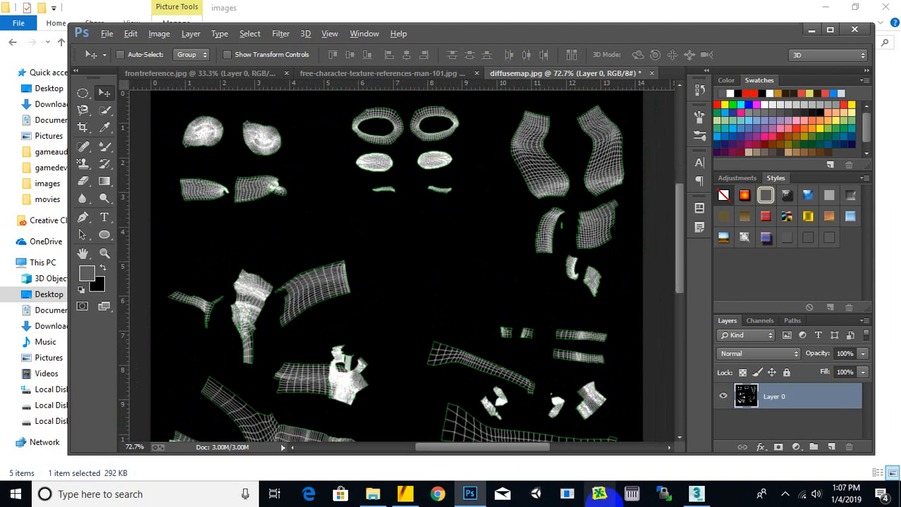
pyautogui.click(695, 494)
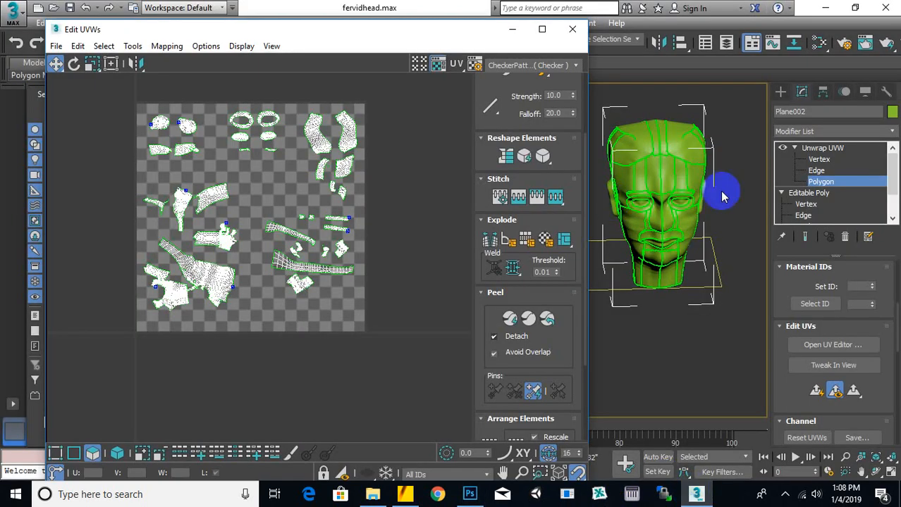
pyautogui.scroll(5, 273, 135)
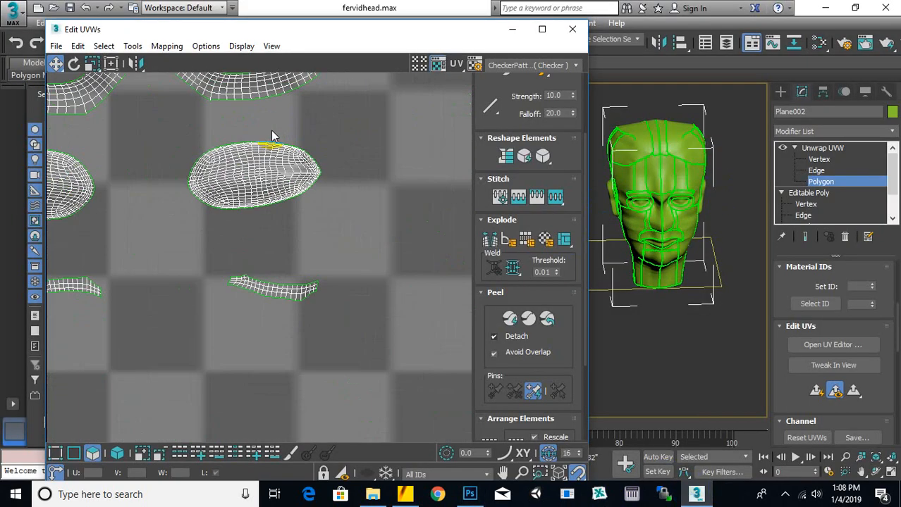
pyautogui.scroll(5, 274, 133)
pyautogui.scroll(3, 194, 227)
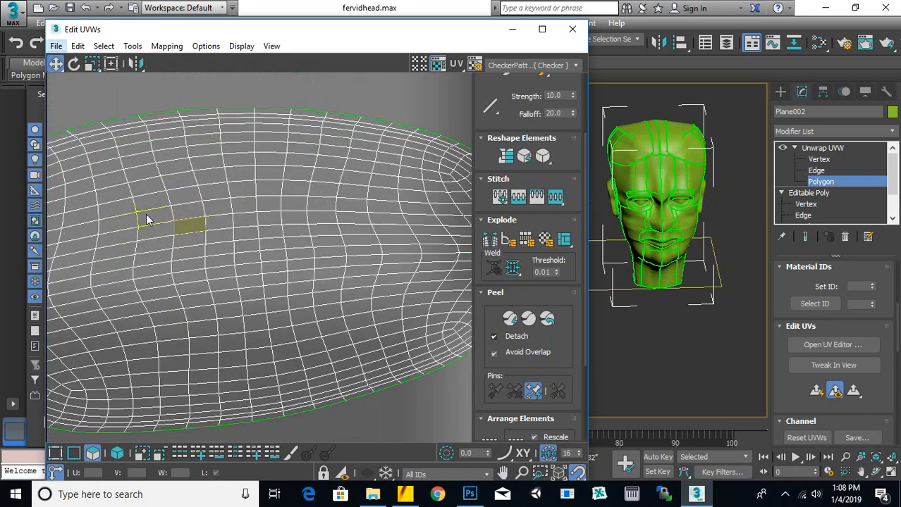
pyautogui.moveTo(146, 214); pyautogui.dragTo(209, 257)
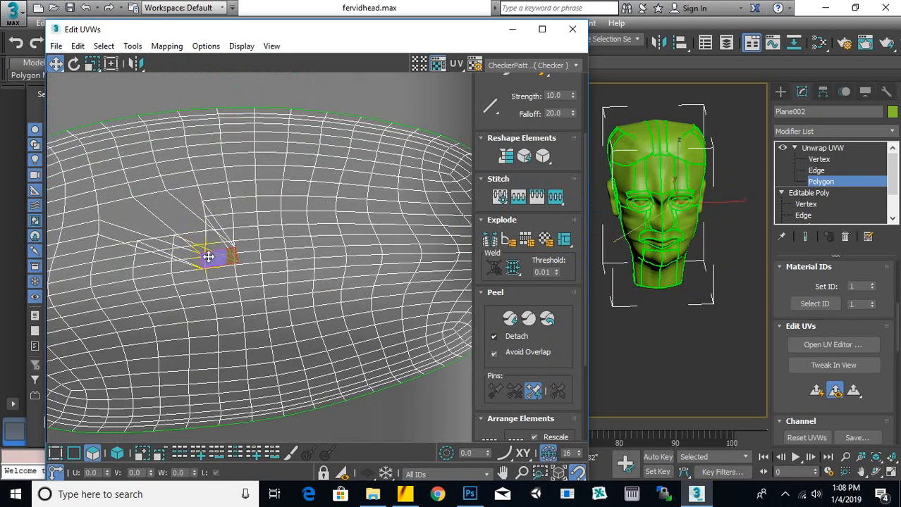
pyautogui.hotkey('ctrl', 'z')
pyautogui.scroll(-2, 304, 317)
pyautogui.moveTo(315, 326); pyautogui.dragTo(322, 269, button='middle')
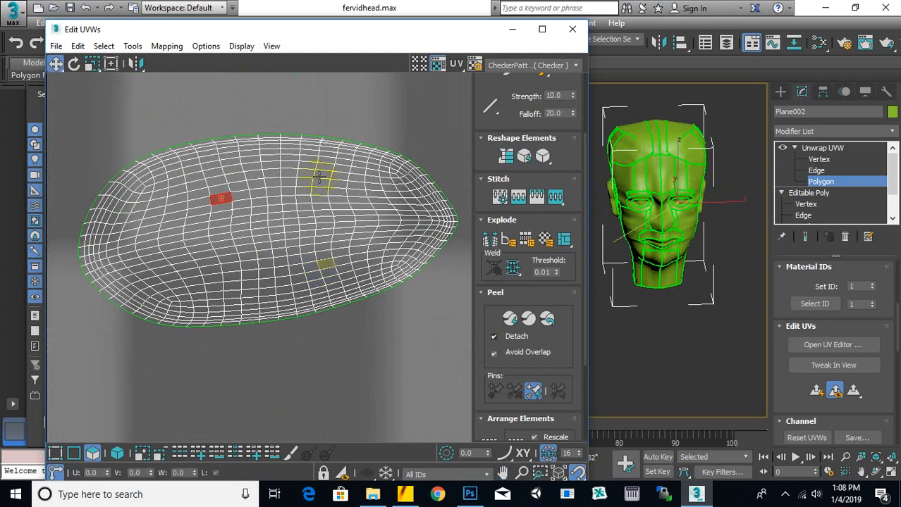
# - Switch to Photoshop and compare the eyes in free-character-texture-references-man-101.jpg and frontreference.jpg
pyautogui.click(470, 495)
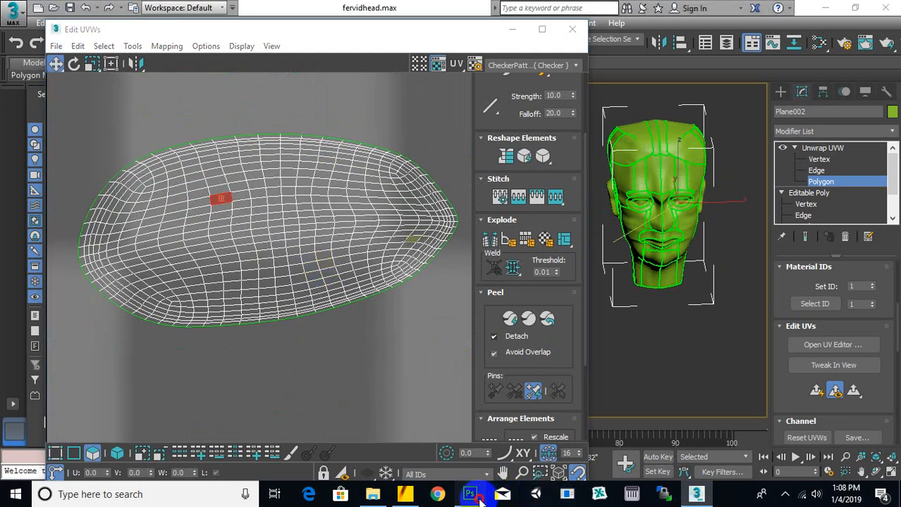
pyautogui.click(359, 74)
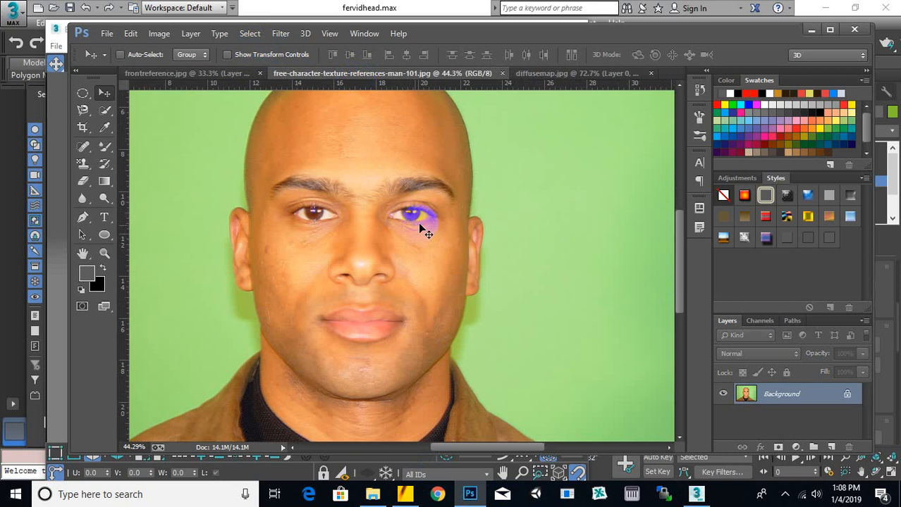
pyautogui.click(187, 74)
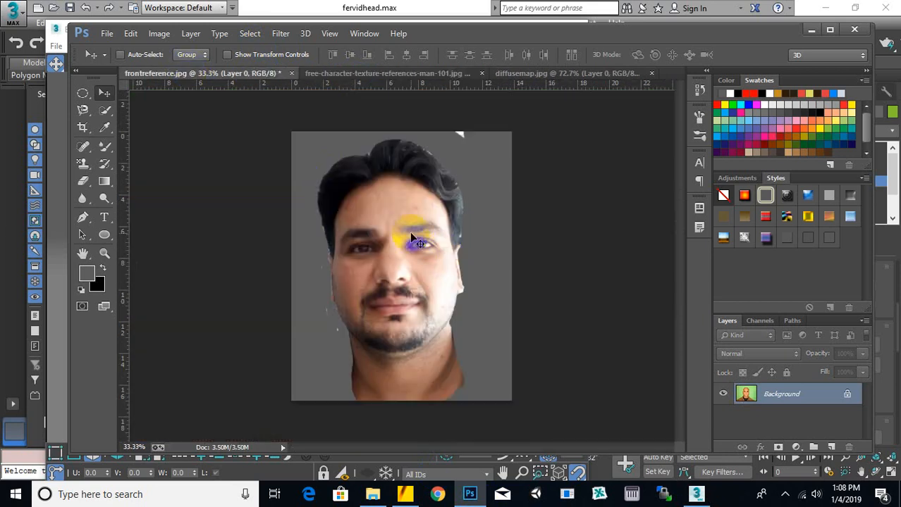
# - Return to the 3ds Max UV editor and select a full-height band of polygons across the middle of the eye shell
pyautogui.click(422, 6)
pyautogui.scroll(2, 238, 141)
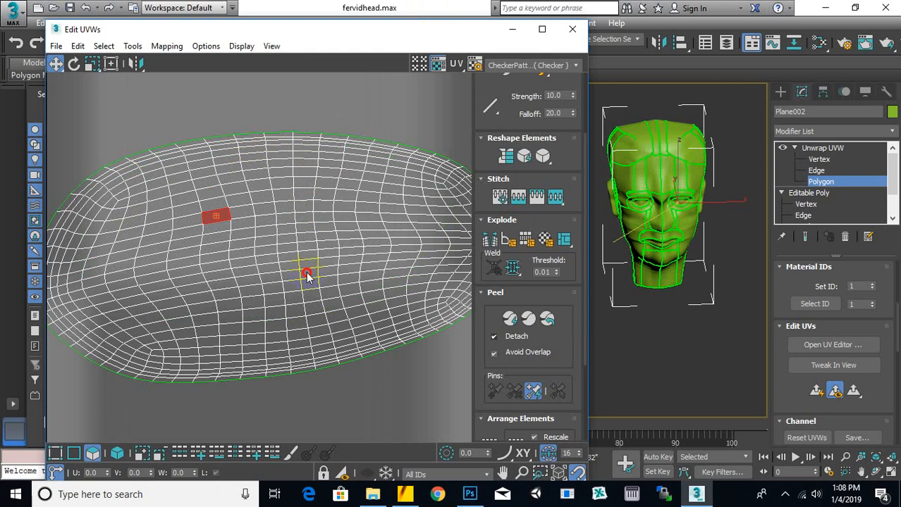
pyautogui.moveTo(198, 388); pyautogui.dragTo(198, 388)
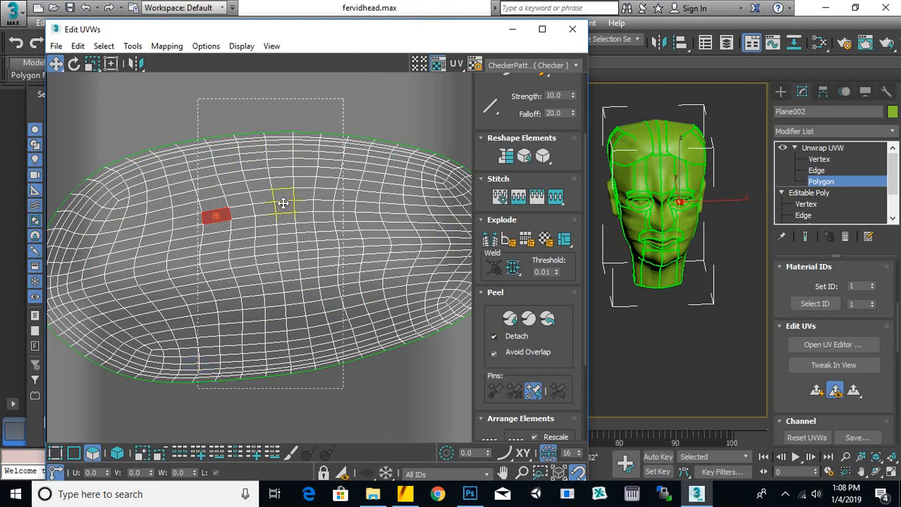
pyautogui.moveTo(267, 204); pyautogui.dragTo(283, 221, button='middle')
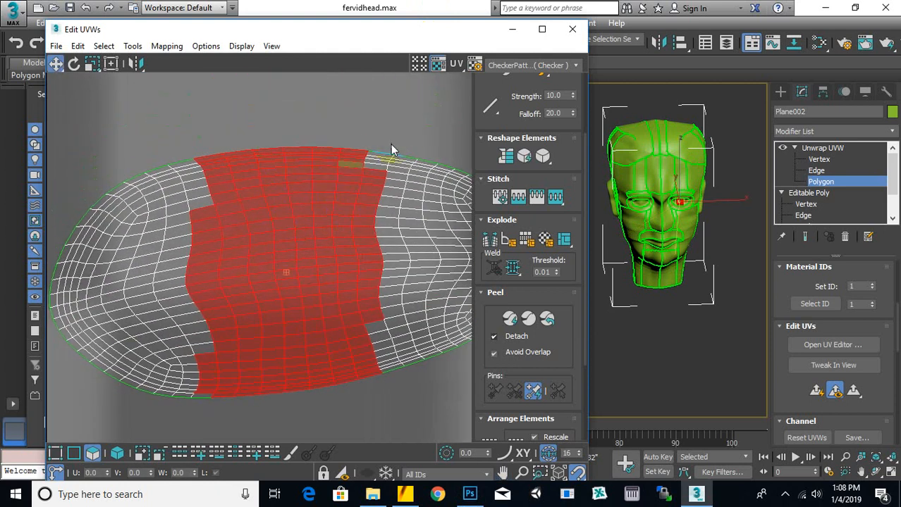
# - Even out both side borders of the selected band by deselecting the protruding polygons and adding missing ones
pyautogui.keyDown('alt'); pyautogui.moveTo(400, 147); pyautogui.dragTo(369, 353); pyautogui.keyUp('alt')
pyautogui.keyDown('alt'); pyautogui.moveTo(408, 419); pyautogui.dragTo(164, 403); pyautogui.keyUp('alt')
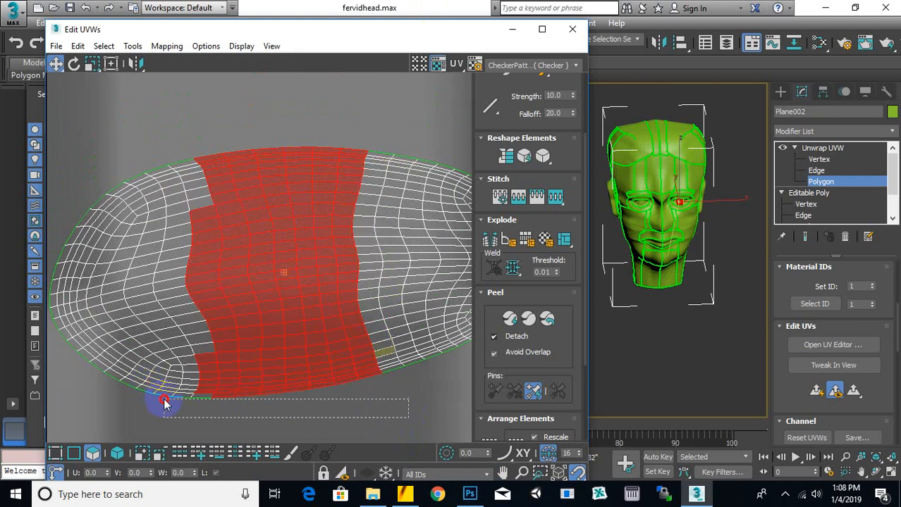
pyautogui.keyDown('alt'); pyautogui.moveTo(300, 423); pyautogui.dragTo(297, 422); pyautogui.keyUp('alt')
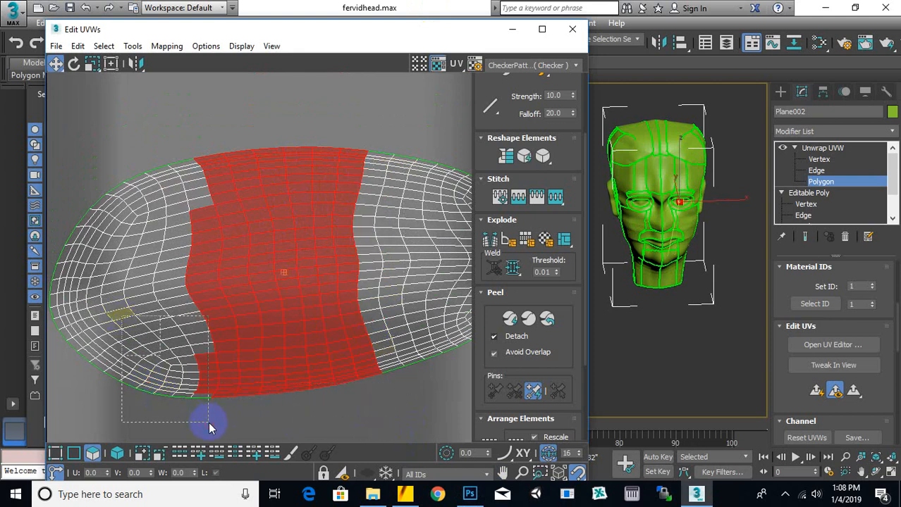
pyautogui.keyDown('alt'); pyautogui.moveTo(209, 428); pyautogui.dragTo(207, 426); pyautogui.keyUp('alt')
pyautogui.keyDown('ctrl'); pyautogui.click(216, 313); pyautogui.keyUp('ctrl')
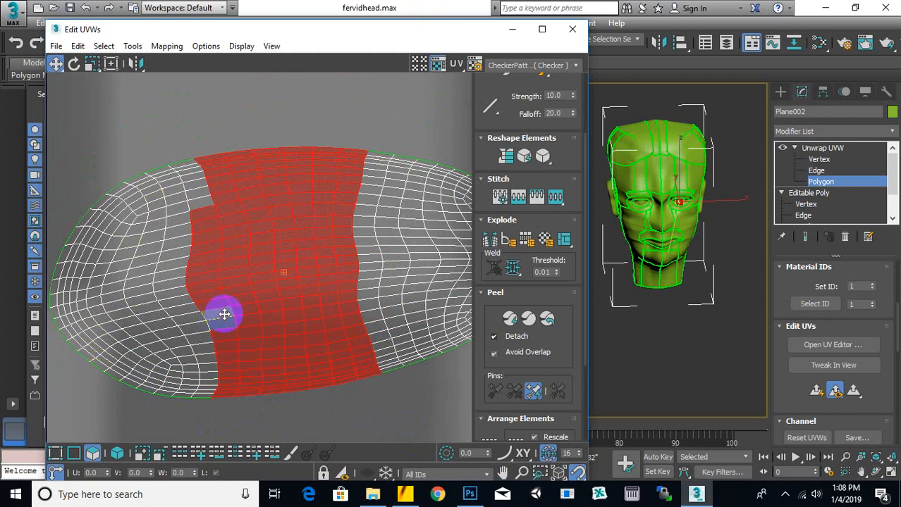
pyautogui.keyDown('ctrl'); pyautogui.click(224, 315); pyautogui.keyUp('ctrl')
pyautogui.moveTo(228, 141); pyautogui.dragTo(248, 113, button='middle')
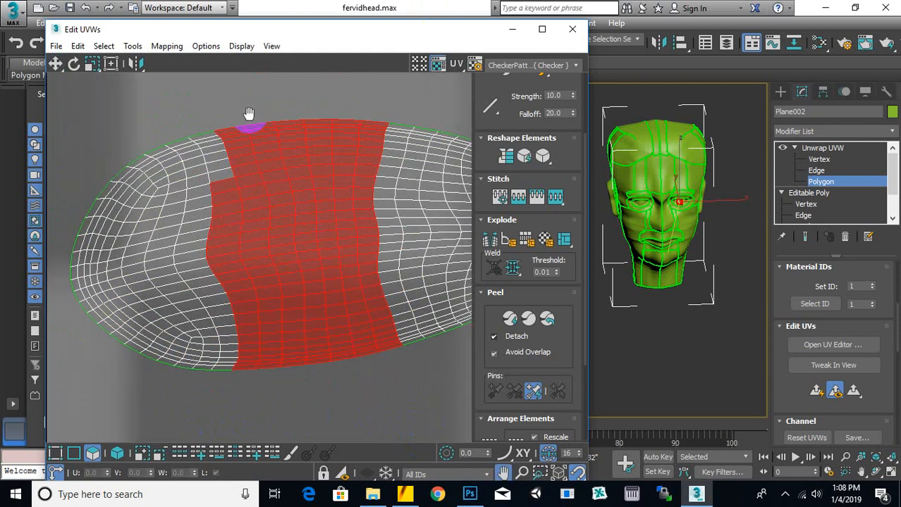
# - Reduce the band to a central patch by deselecting the polygon rows along the eye shell's upper and lower edges
pyautogui.scroll(5, 680, 201)
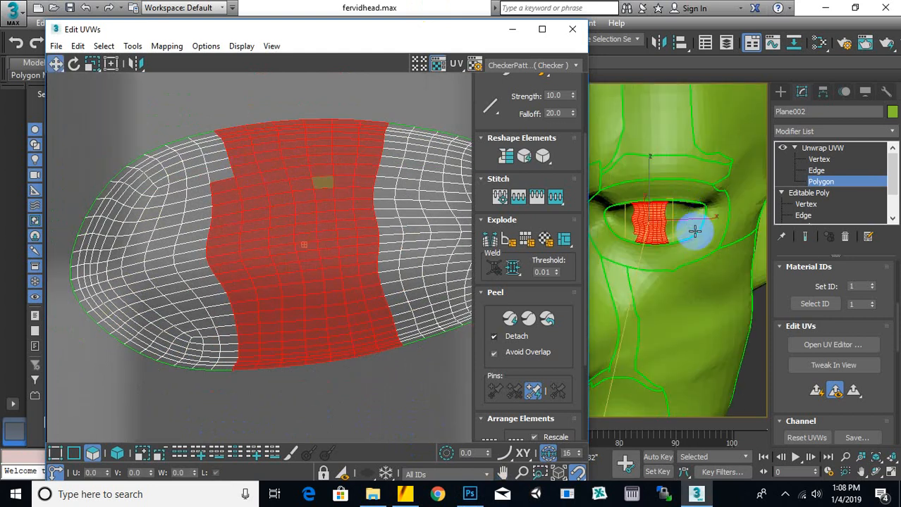
pyautogui.moveTo(687, 231); pyautogui.dragTo(697, 213, button='middle')
pyautogui.scroll(3, 673, 216)
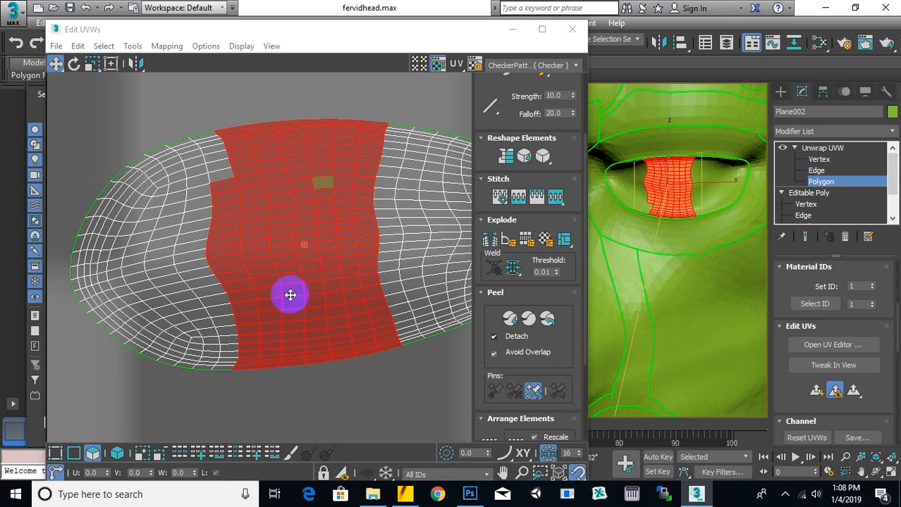
pyautogui.moveTo(422, 404); pyautogui.dragTo(221, 320)
pyautogui.keyDown('alt'); pyautogui.moveTo(427, 354); pyautogui.dragTo(326, 307); pyautogui.keyUp('alt')
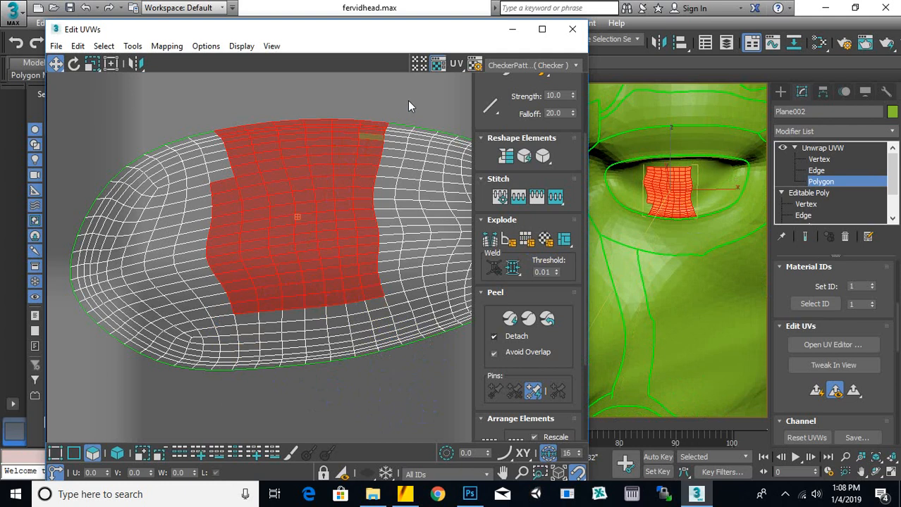
pyautogui.keyDown('alt'); pyautogui.moveTo(388, 106); pyautogui.dragTo(227, 167); pyautogui.keyUp('alt')
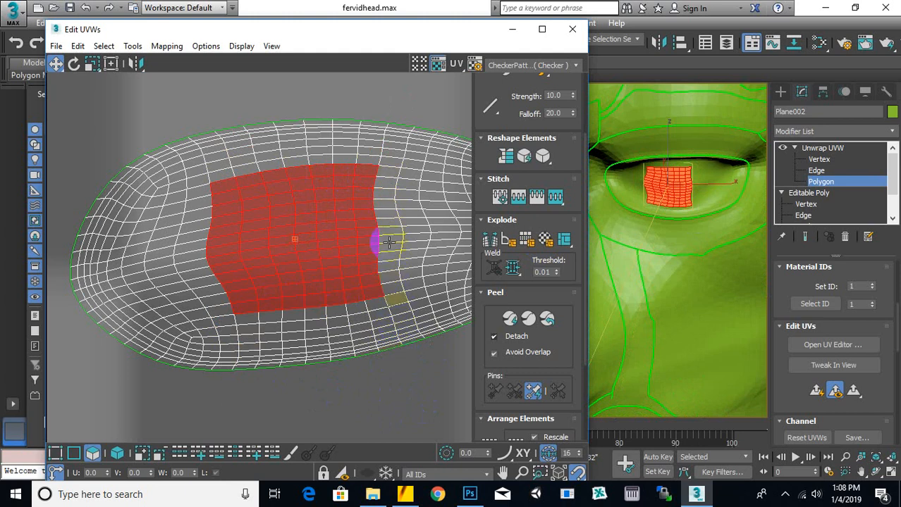
# - Widen the central patch by adding one column of polygons on the side facing the shell's narrow end
pyautogui.moveTo(391, 177); pyautogui.dragTo(390, 197)
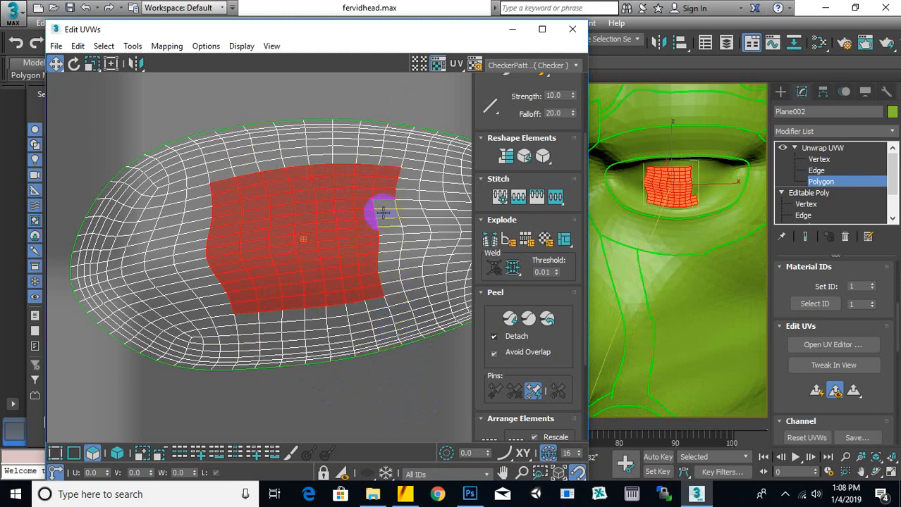
pyautogui.keyDown('ctrl'); pyautogui.click(381, 230); pyautogui.keyUp('ctrl')
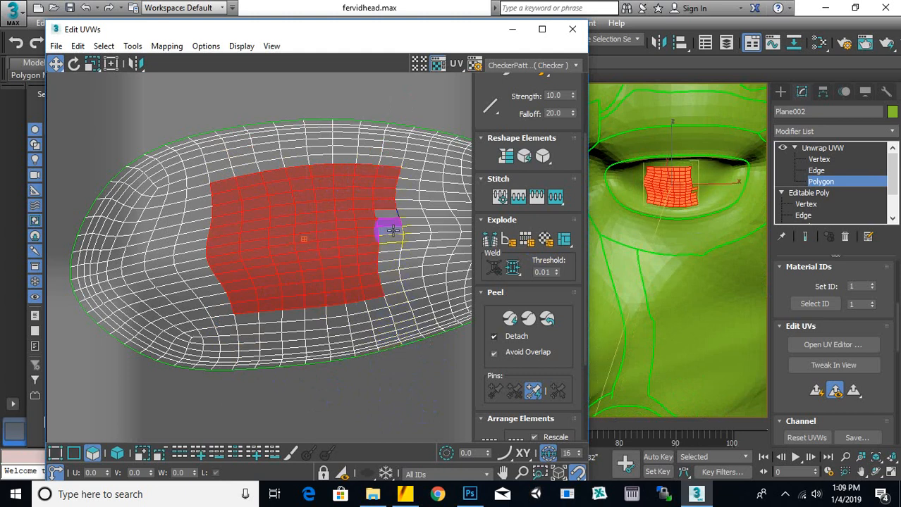
pyautogui.keyDown('ctrl'); pyautogui.click(390, 225); pyautogui.keyUp('ctrl')
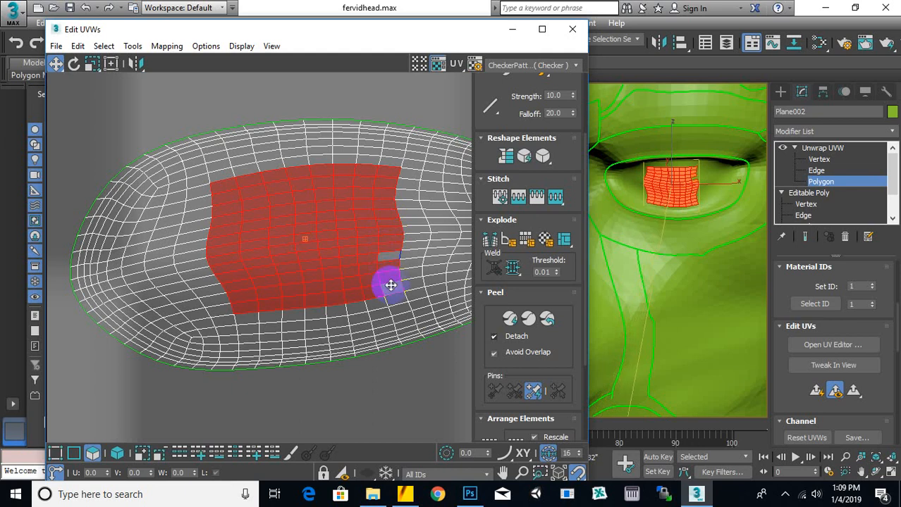
# - Examine the selected iris patch on the head model's eye from the front, up close and from a distance
pyautogui.scroll(-3, 681, 188)
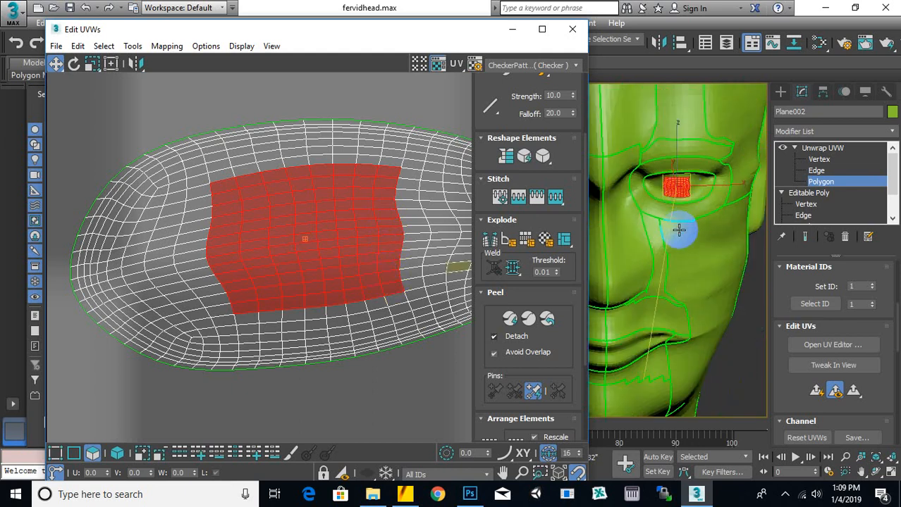
pyautogui.scroll(3, 697, 188)
pyautogui.scroll(-3, 702, 209)
pyautogui.keyDown('alt'); pyautogui.moveTo(666, 299); pyautogui.dragTo(686, 248, button='middle'); pyautogui.keyUp('alt')
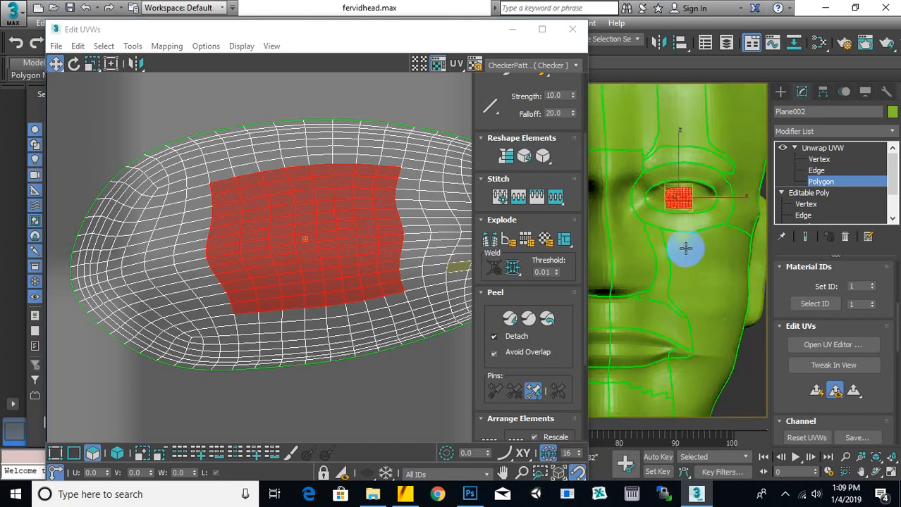
pyautogui.scroll(8, 712, 189)
pyautogui.keyDown('alt'); pyautogui.moveTo(641, 183); pyautogui.dragTo(733, 200, button='middle'); pyautogui.keyUp('alt')
pyautogui.scroll(-4, 703, 241)
pyautogui.scroll(4, 711, 233)
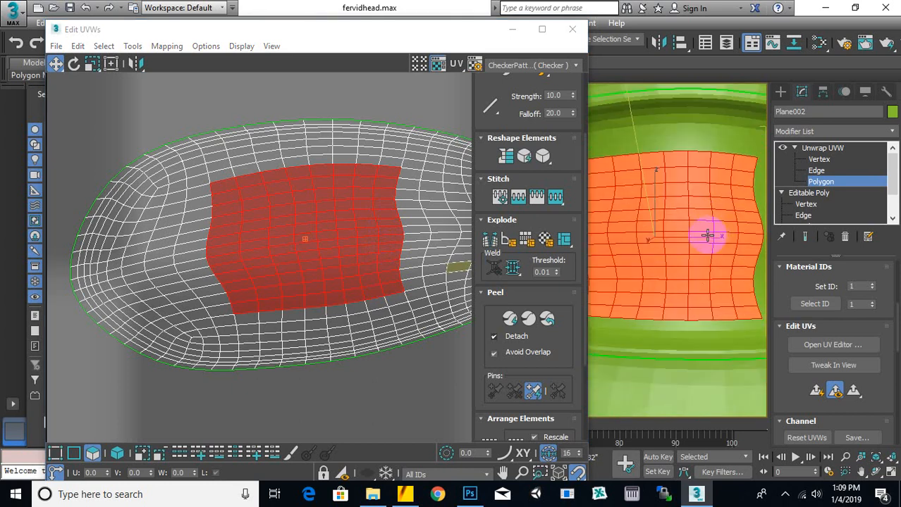
pyautogui.scroll(3, 738, 264)
pyautogui.scroll(-5, 686, 269)
pyautogui.scroll(6, 693, 279)
pyautogui.scroll(-6, 693, 279)
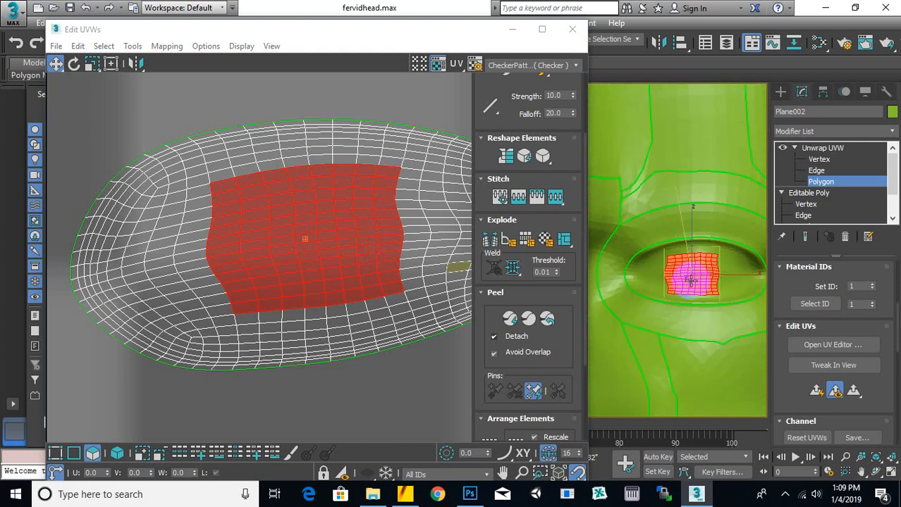
pyautogui.scroll(-2, 334, 147)
# - Add a full-height band of polygons across the middle of the other eye shell to the selection
pyautogui.scroll(-3, 334, 147)
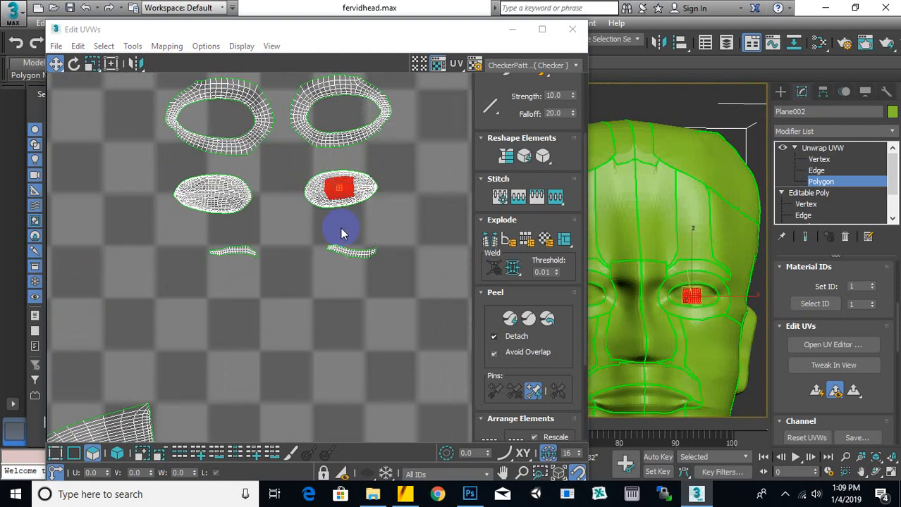
pyautogui.scroll(1, 258, 198)
pyautogui.moveTo(257, 197); pyautogui.dragTo(288, 197, button='middle')
pyautogui.scroll(3, 262, 196)
pyautogui.scroll(2, 262, 196)
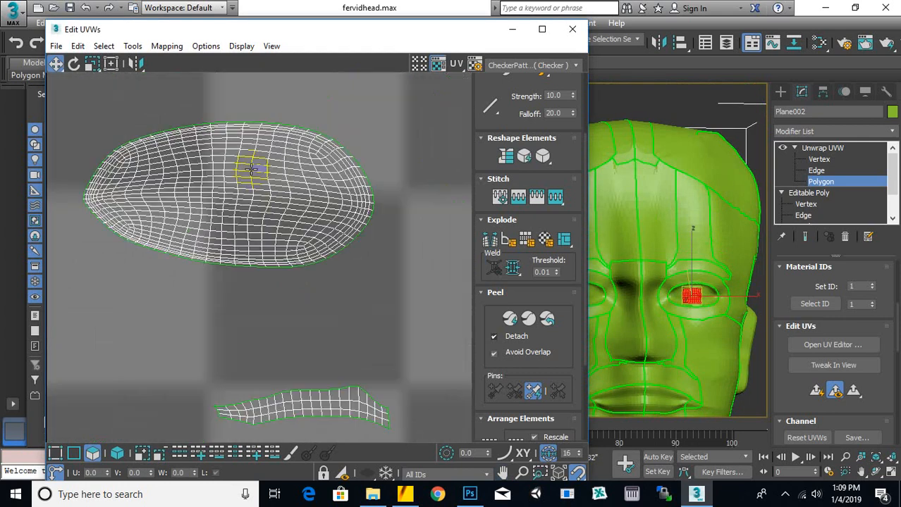
pyautogui.scroll(1, 210, 162)
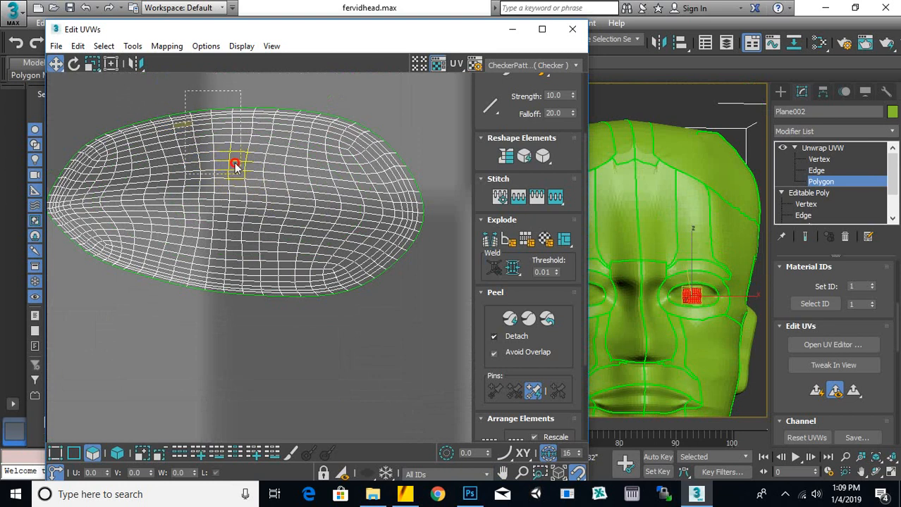
pyautogui.moveTo(305, 314); pyautogui.dragTo(302, 321)
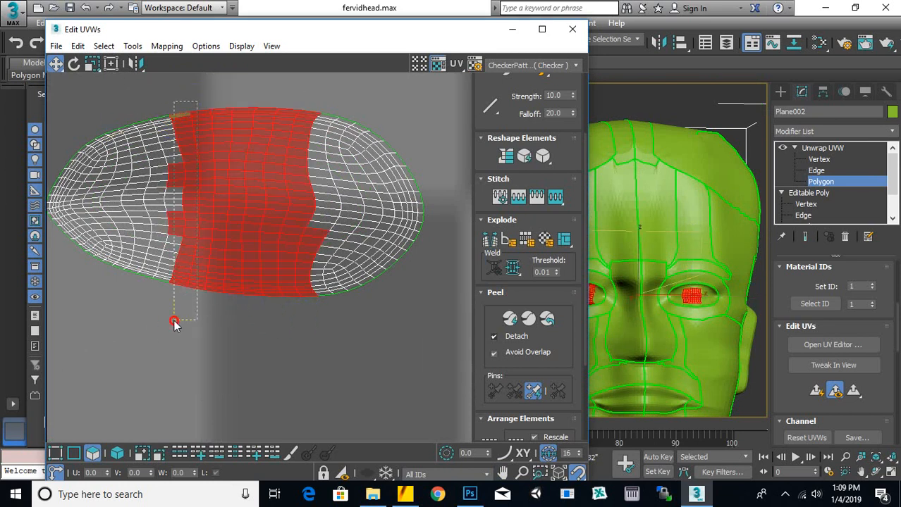
pyautogui.keyDown('ctrl'); pyautogui.moveTo(175, 322); pyautogui.dragTo(155, 326); pyautogui.keyUp('ctrl')
# - Trim the second shell's band to a central patch by deselecting its upper and lower rows and the protruding side polygons
pyautogui.keyDown('ctrl'); pyautogui.moveTo(330, 324); pyautogui.dragTo(139, 288); pyautogui.keyUp('ctrl')
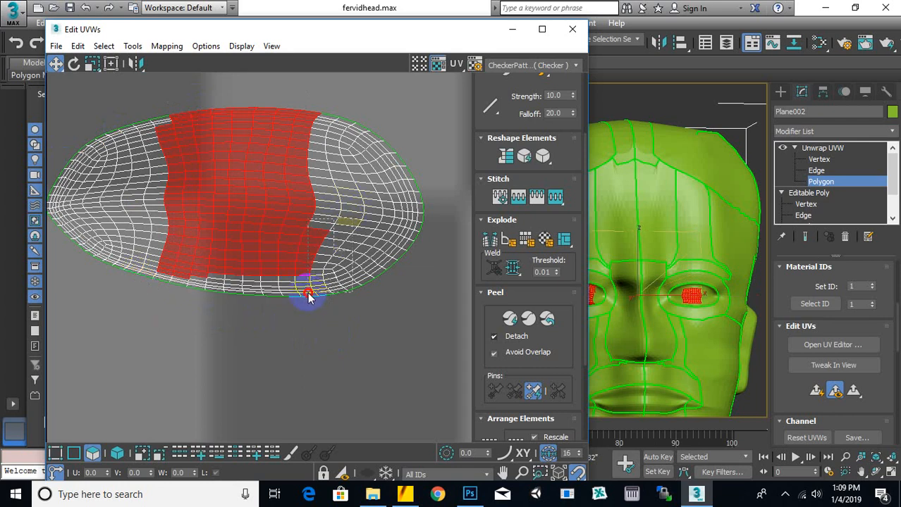
pyautogui.keyDown('alt'); pyautogui.moveTo(307, 299); pyautogui.dragTo(307, 296); pyautogui.keyUp('alt')
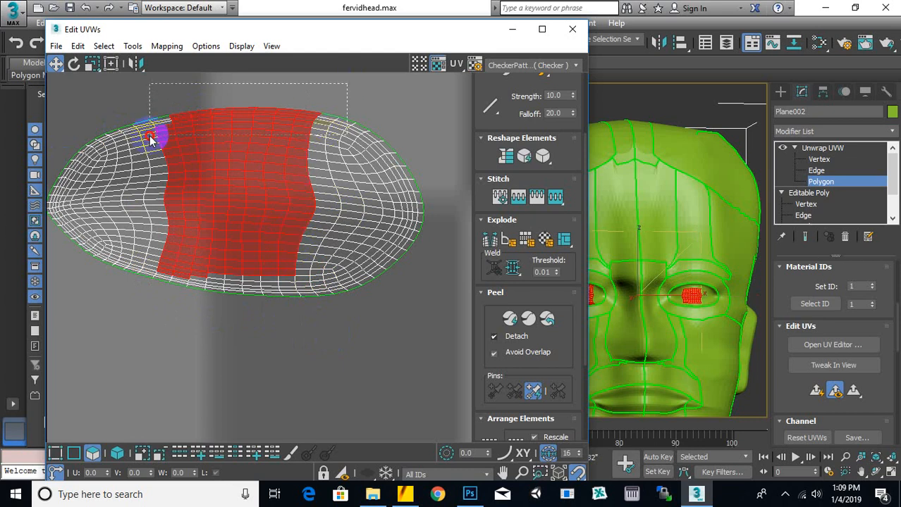
pyautogui.keyDown('alt'); pyautogui.moveTo(150, 140); pyautogui.dragTo(150, 140); pyautogui.keyUp('alt')
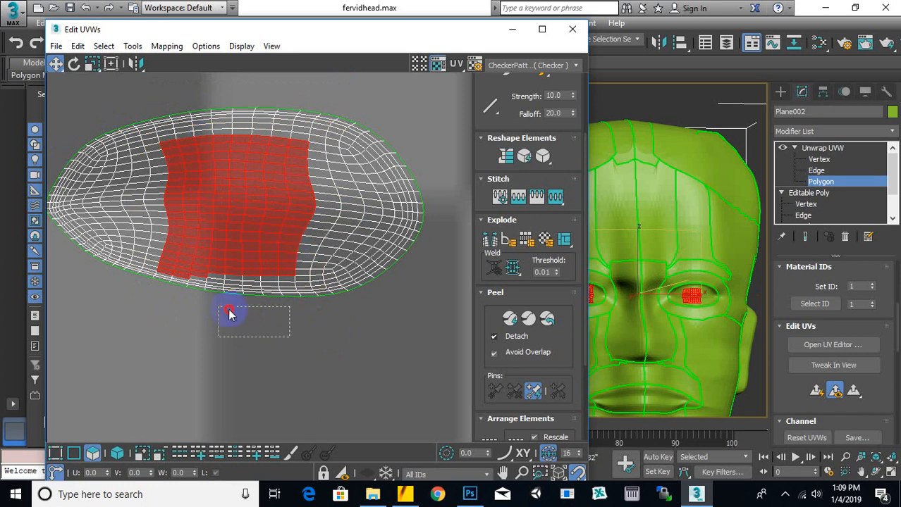
pyautogui.keyDown('alt'); pyautogui.moveTo(148, 284); pyautogui.dragTo(150, 285); pyautogui.keyUp('alt')
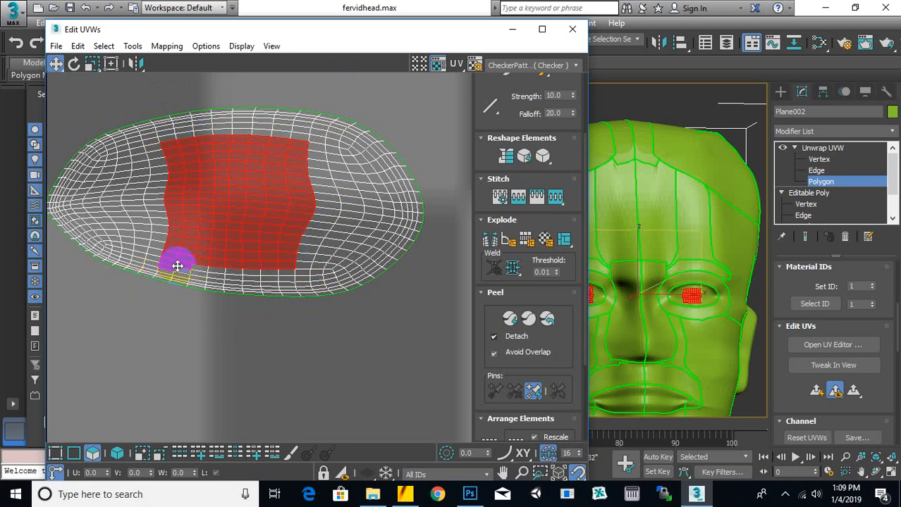
# - Trim one row of polygons off both the upper and lower edges of the second eye shell's selected iris patch
pyautogui.scroll(-2, 214, 296)
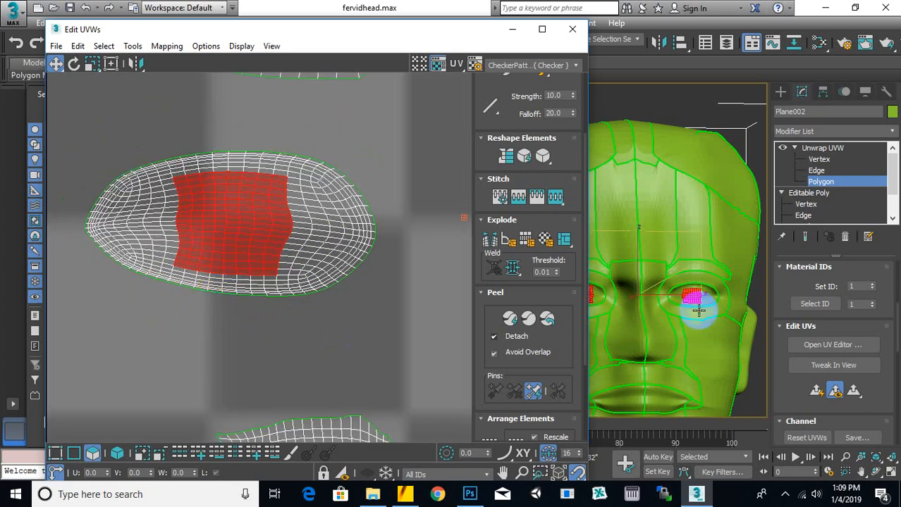
pyautogui.scroll(-2, 697, 310)
pyautogui.scroll(2, 668, 326)
pyautogui.scroll(3, 664, 325)
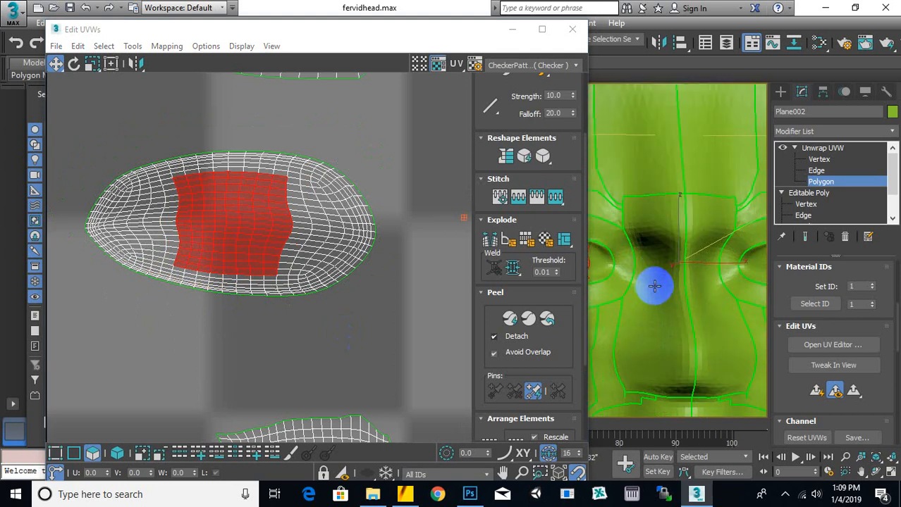
pyautogui.scroll(3, 740, 288)
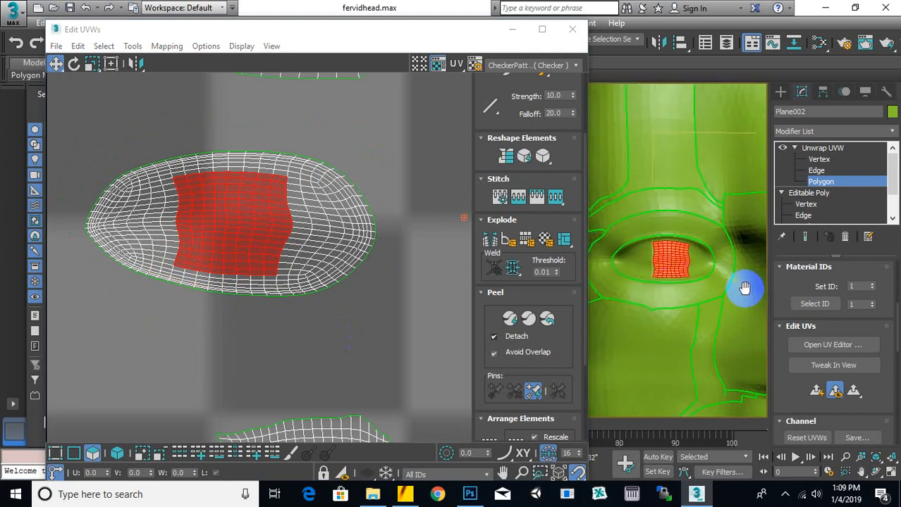
pyautogui.click(323, 133)
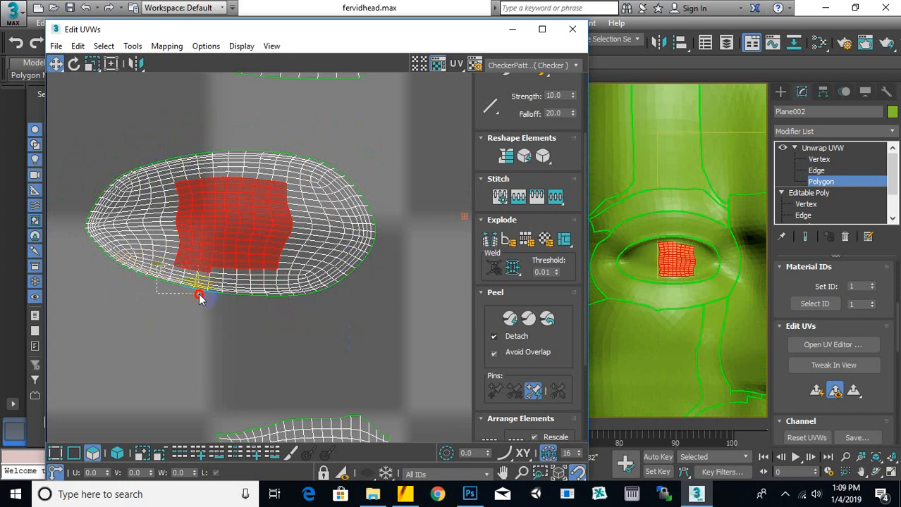
# - Compare the selected iris patches on both eye shells in the UV layout and on the head model
pyautogui.scroll(-5, 310, 282)
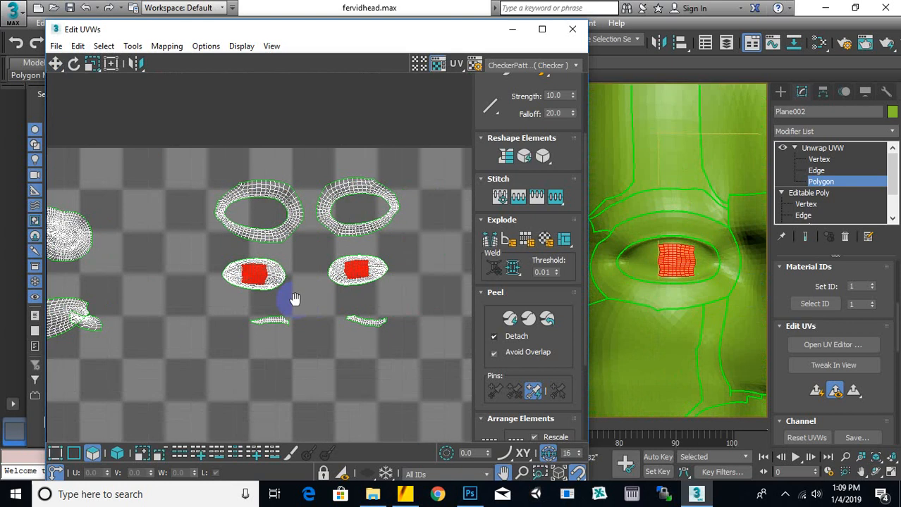
pyautogui.scroll(3, 338, 289)
pyautogui.scroll(2, 365, 283)
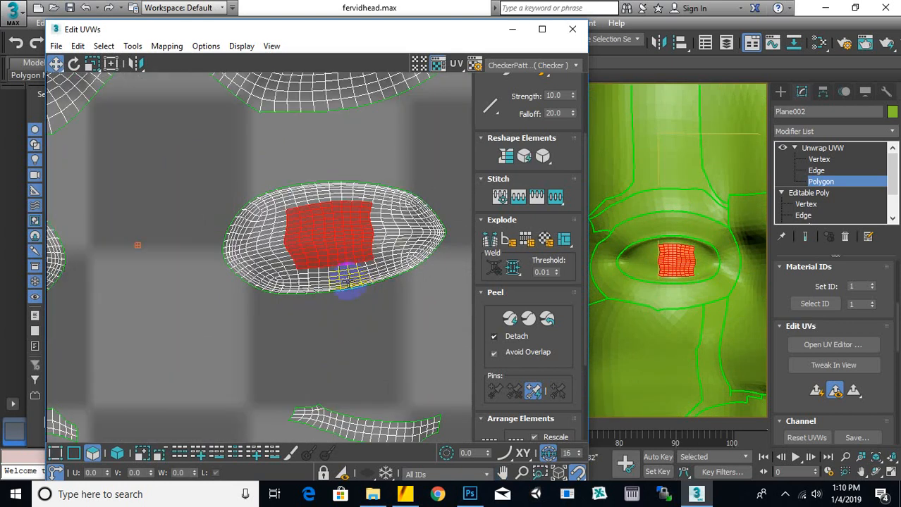
pyautogui.scroll(-5, 310, 302)
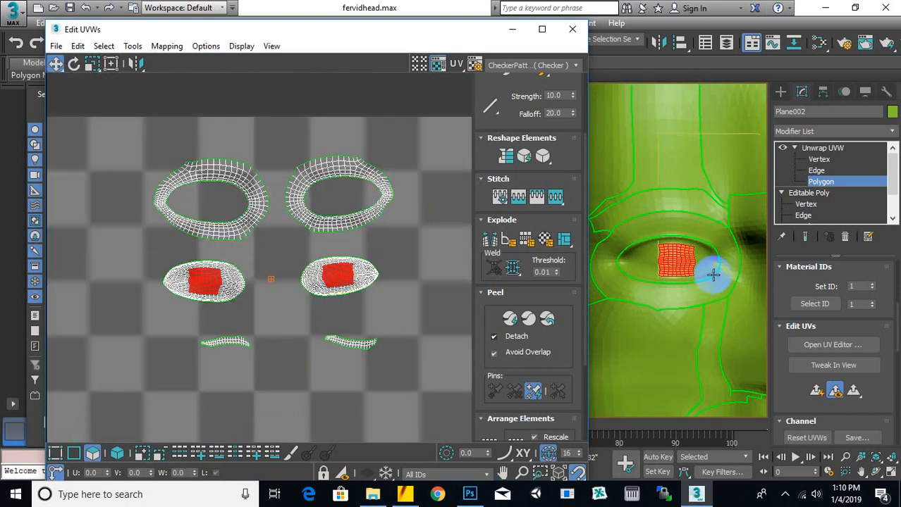
pyautogui.scroll(-4, 710, 273)
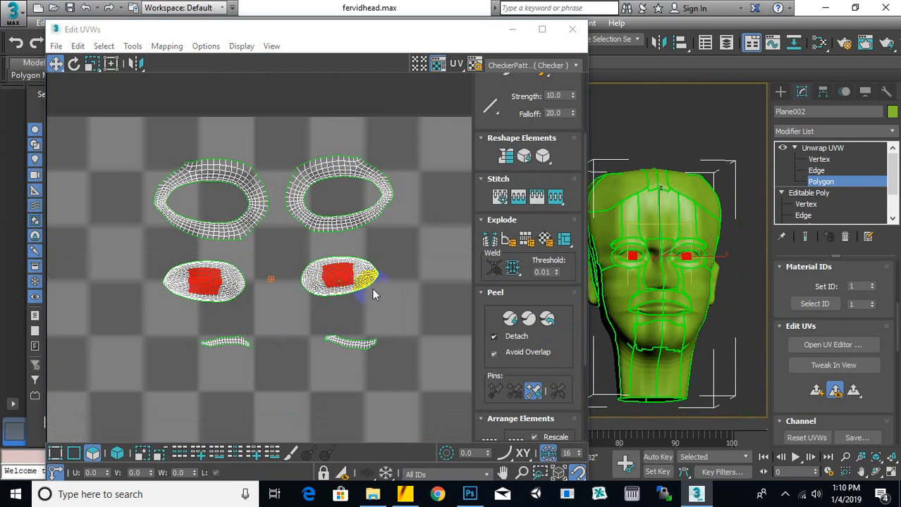
pyautogui.scroll(4, 696, 273)
pyautogui.keyDown('alt'); pyautogui.moveTo(697, 274); pyautogui.dragTo(806, 233, button='middle'); pyautogui.keyUp('alt')
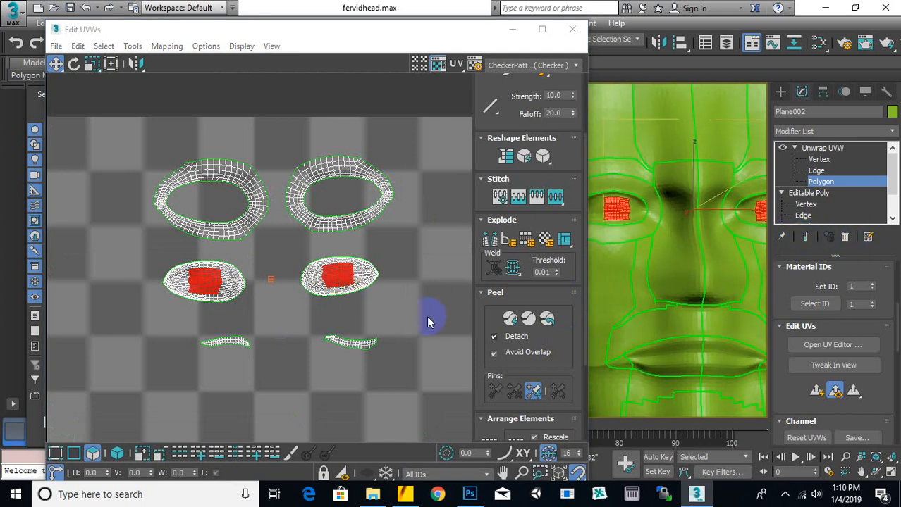
pyautogui.scroll(3, 191, 284)
pyautogui.scroll(-3, 284, 301)
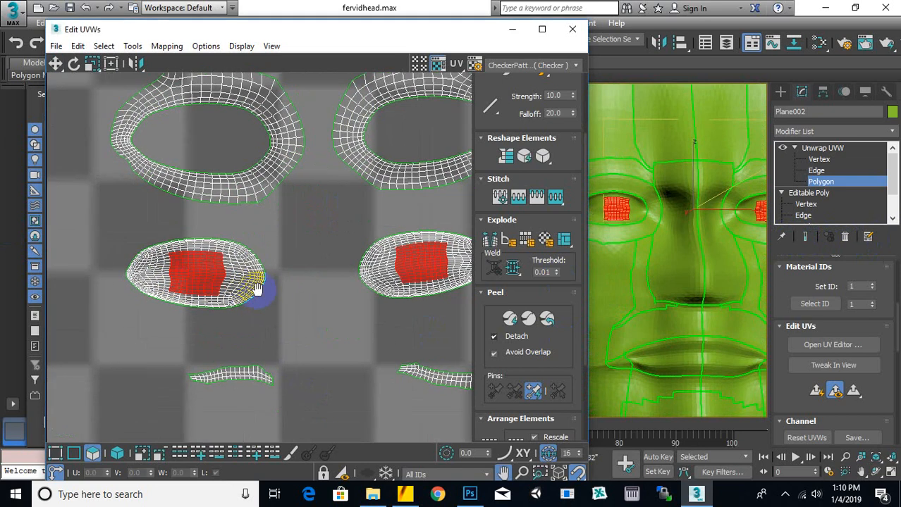
pyautogui.scroll(-2, 291, 294)
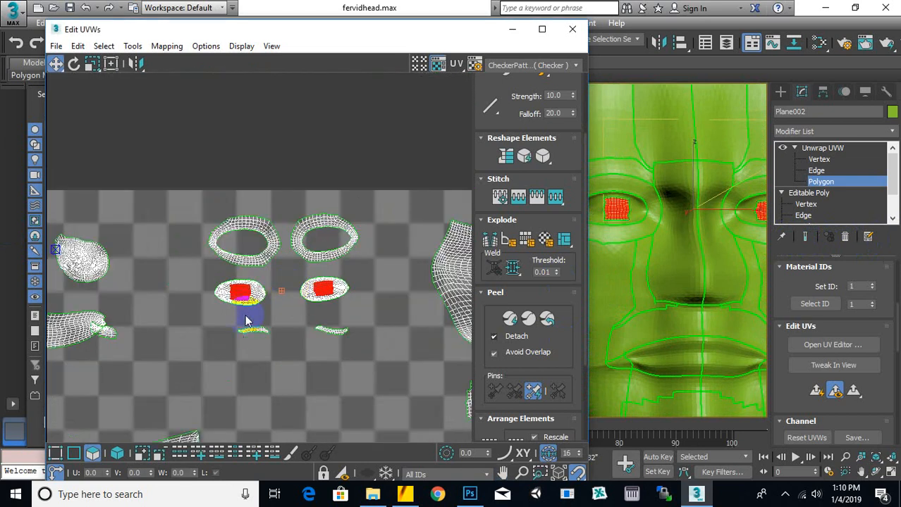
# - Move both selected iris patches out of their eye shells into the empty space below the two thin curved strips
pyautogui.scroll(2, 240, 308)
pyautogui.moveTo(239, 285); pyautogui.dragTo(254, 401)
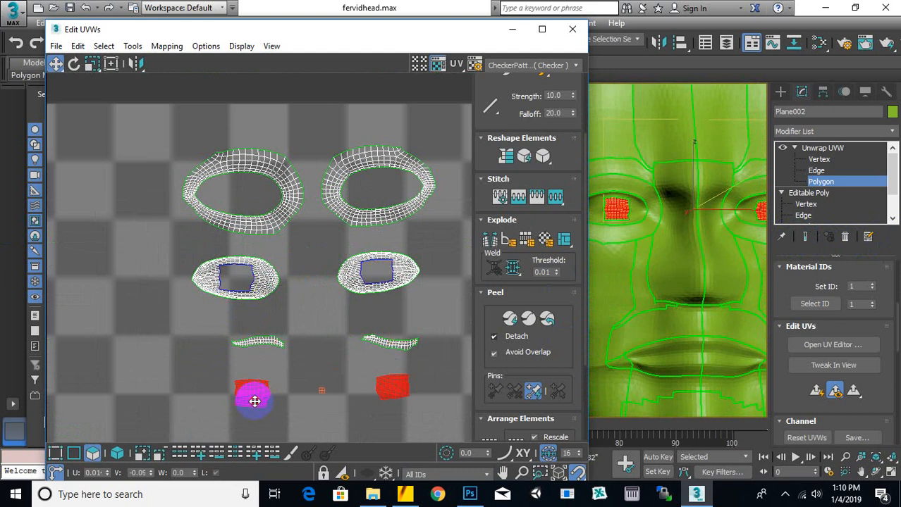
pyautogui.moveTo(253, 397); pyautogui.dragTo(262, 225, button='middle')
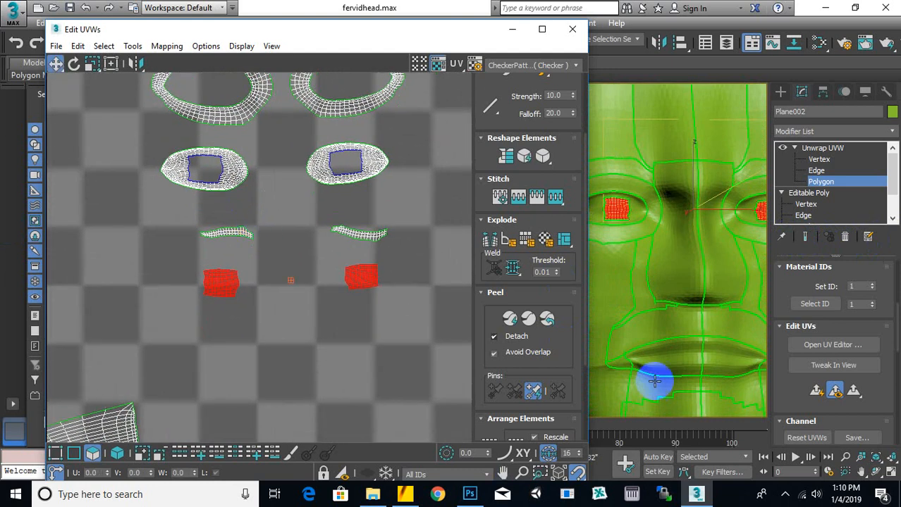
# - Switch to the base mesh's vertex level, return to the Unwrap UVW polygon level and reopen the UV editor
pyautogui.click(805, 204)
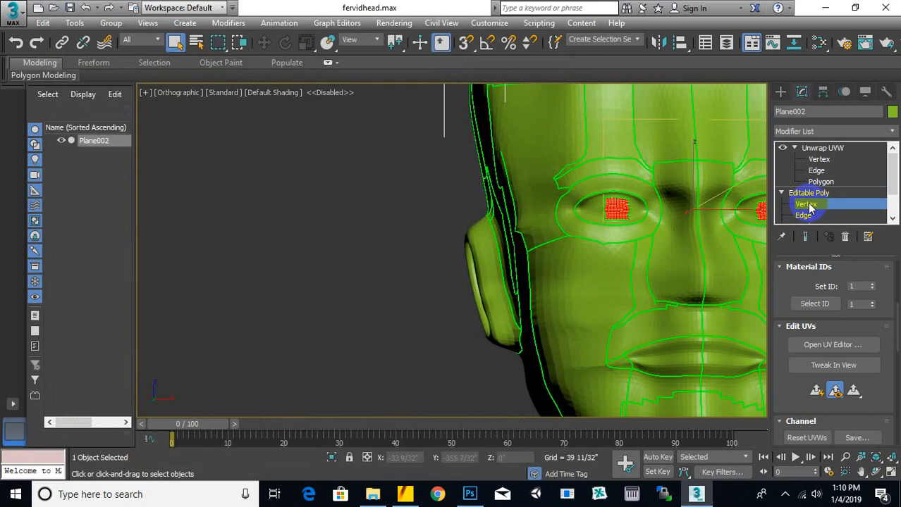
pyautogui.click(299, 291)
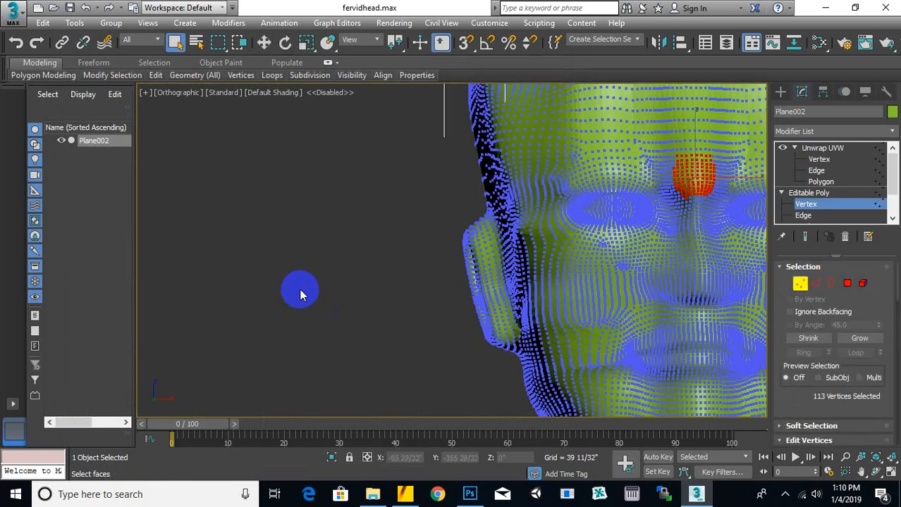
pyautogui.click(824, 149)
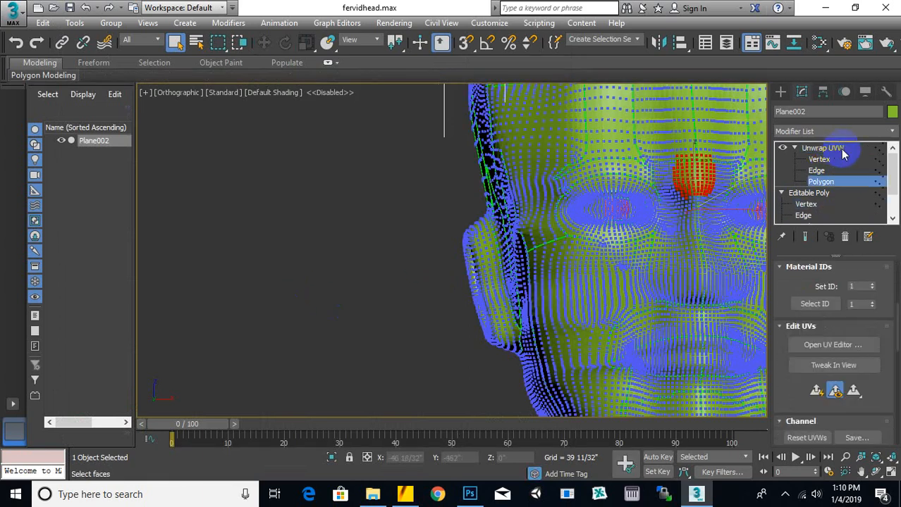
pyautogui.click(831, 352)
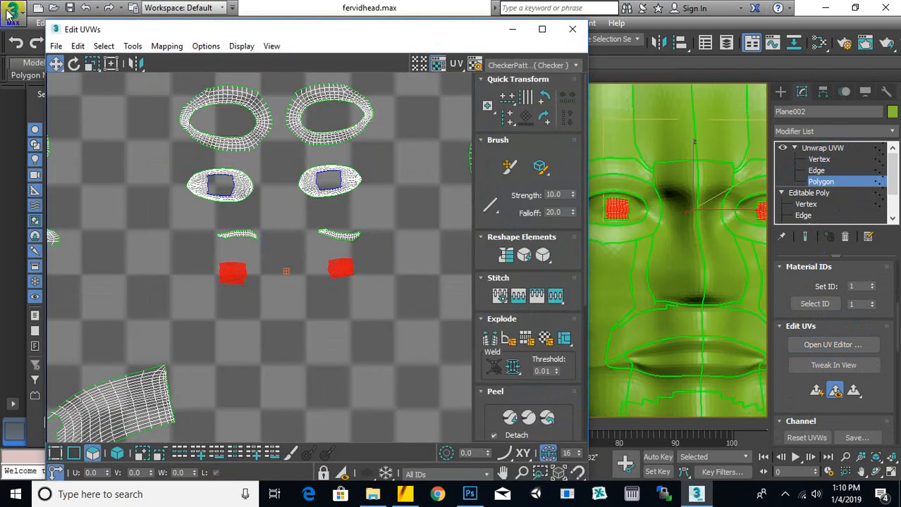
# - Deselect the two moved iris patches in the UV layout
pyautogui.scroll(-3, 136, 218)
pyautogui.moveTo(304, 298); pyautogui.dragTo(296, 276, button='middle')
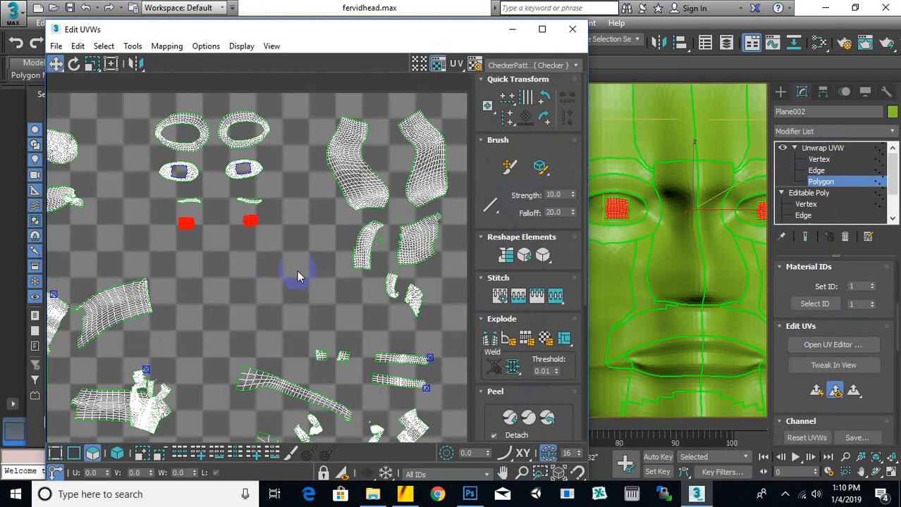
pyautogui.click(317, 232)
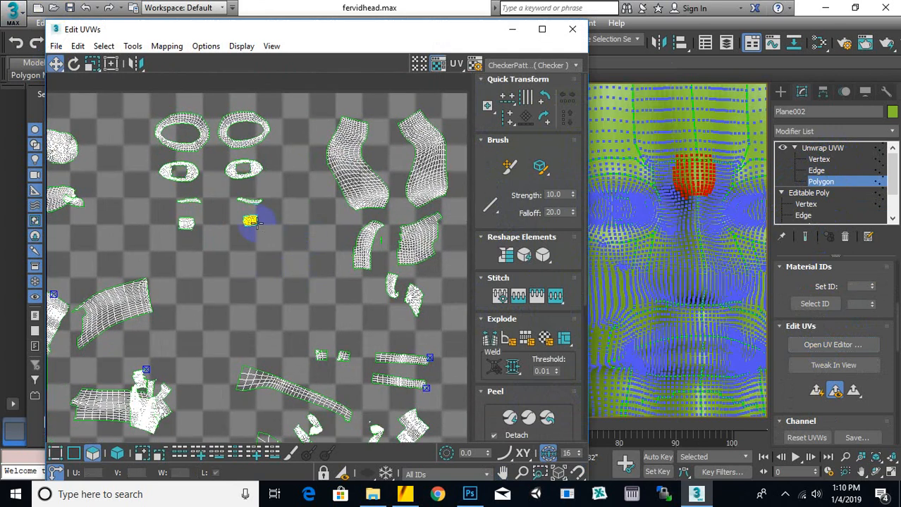
pyautogui.scroll(-2, 307, 212)
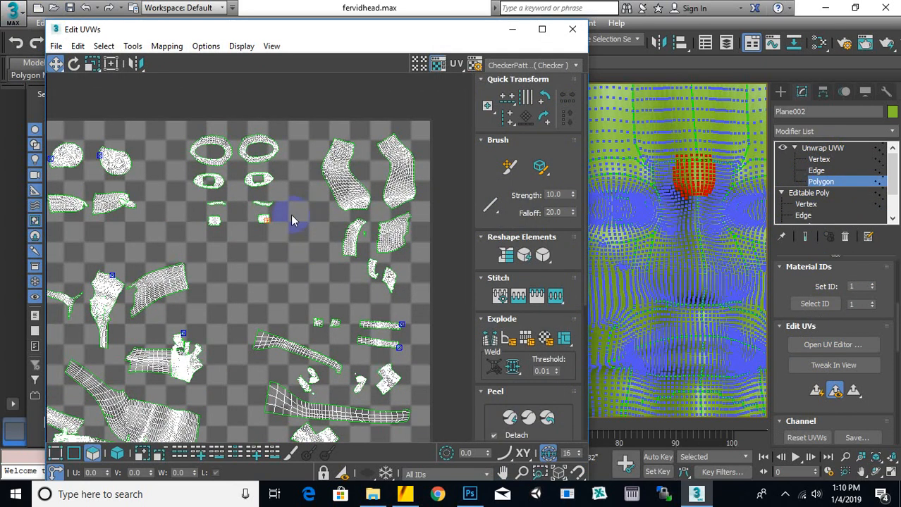
pyautogui.click(293, 236)
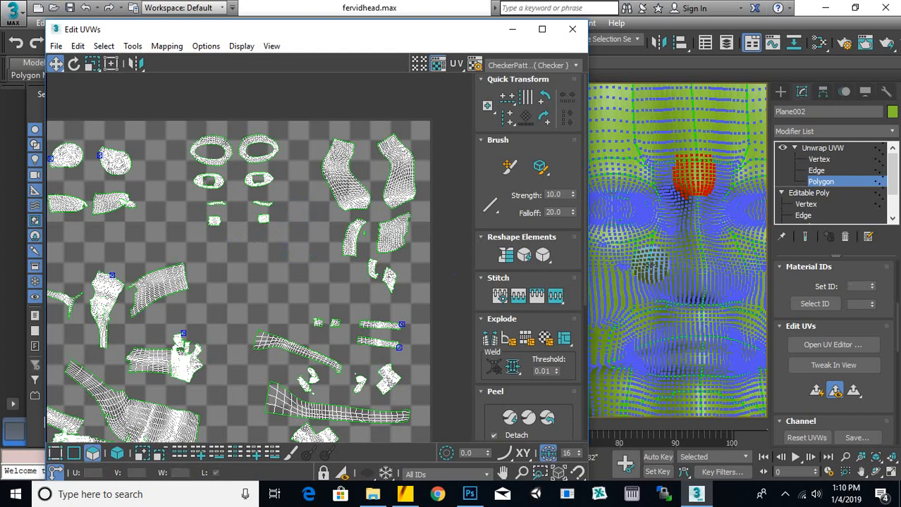
pyautogui.scroll(-2, 796, 210)
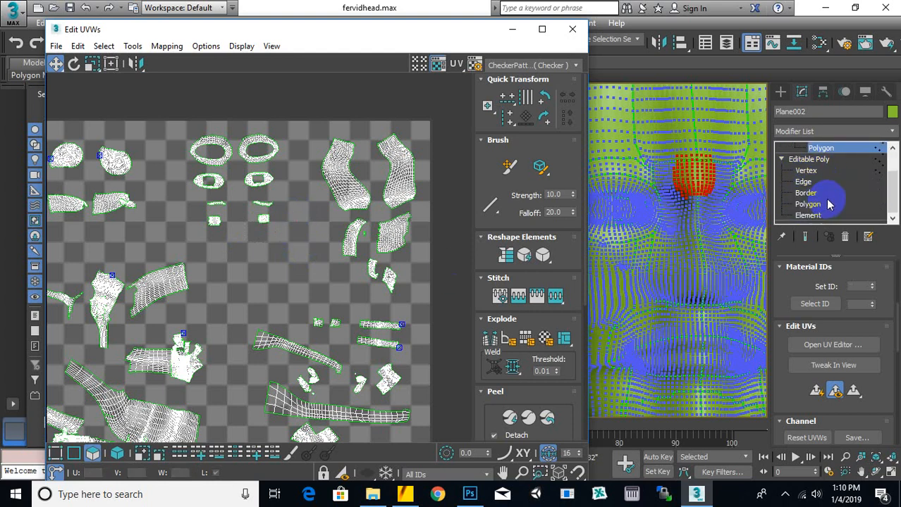
pyautogui.scroll(2, 796, 210)
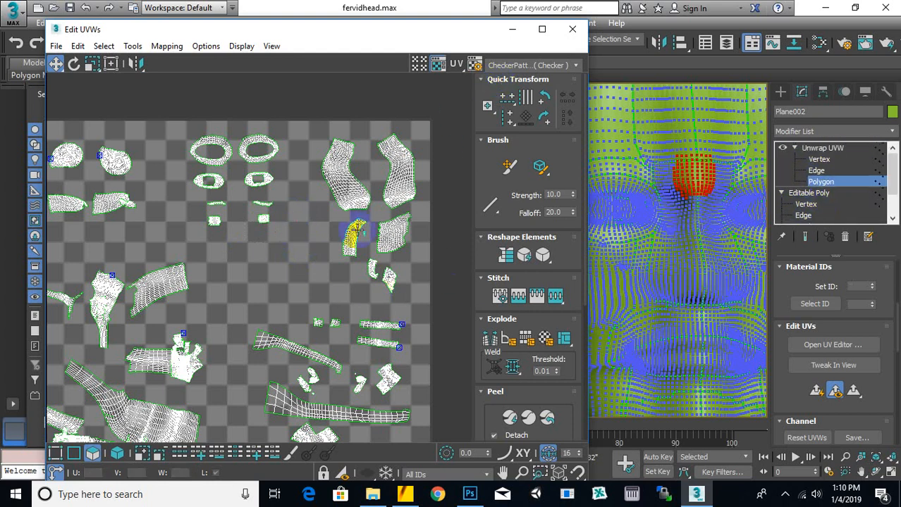
# - Switch to Photoshop and convert the locked background of free-character-texture-references-man-101.jpg into a regular layer
pyautogui.click(469, 494)
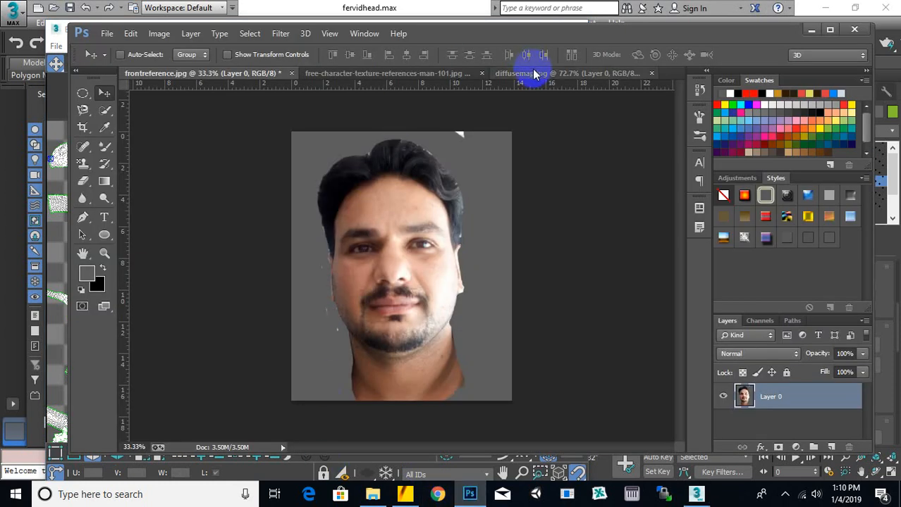
pyautogui.click(372, 74)
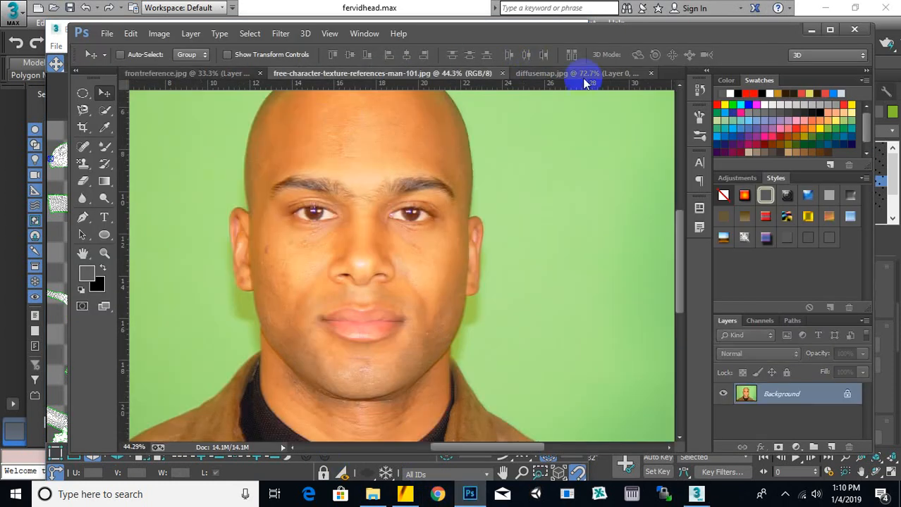
pyautogui.doubleClick(803, 400)
pyautogui.click(570, 155)
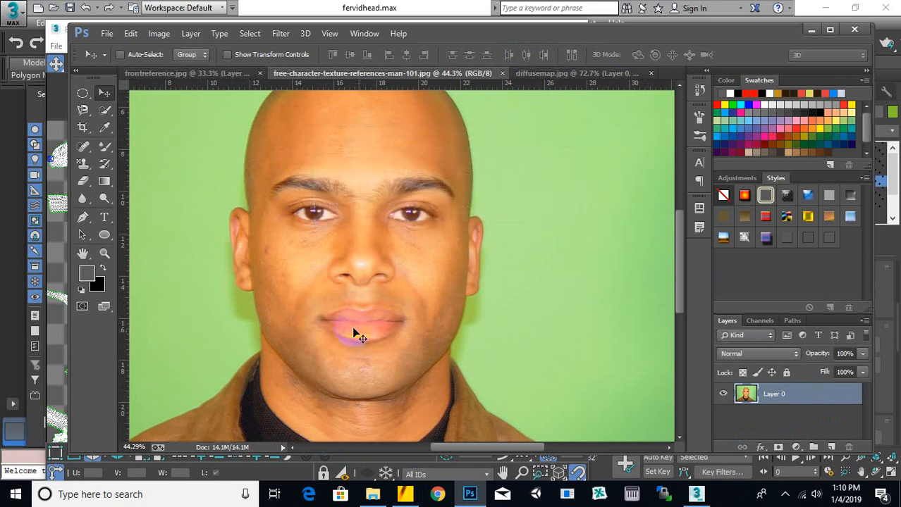
# - Set up the Brush tool with a hard round 90 px tip at 100% hardness for working on the reference photo's eye
pyautogui.keyDown('alt'); pyautogui.scroll(5, 398, 222); pyautogui.keyUp('alt')
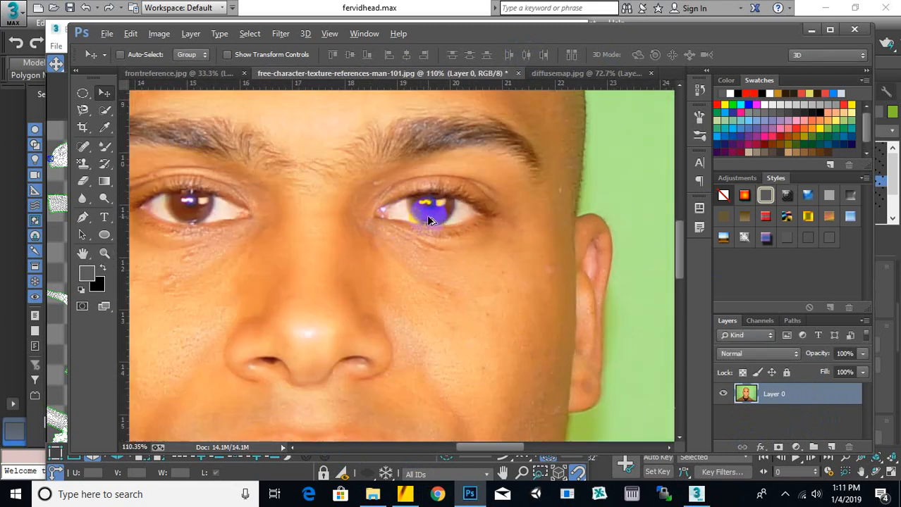
pyautogui.keyDown('alt'); pyautogui.scroll(5, 423, 224); pyautogui.keyUp('alt')
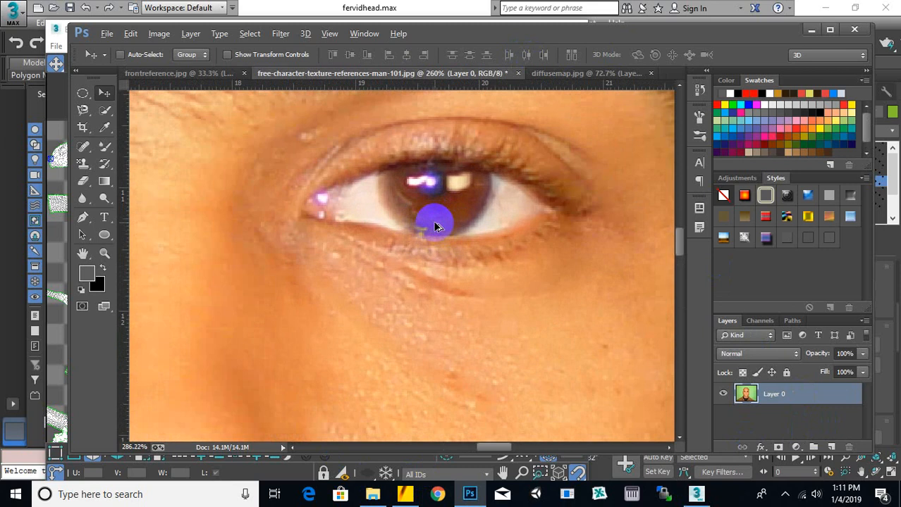
pyautogui.keyDown('alt'); pyautogui.scroll(1, 435, 226); pyautogui.keyUp('alt')
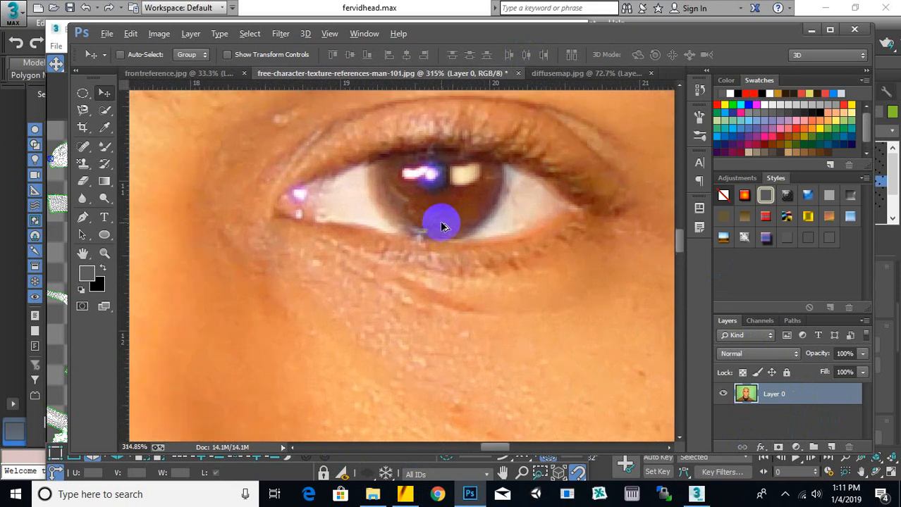
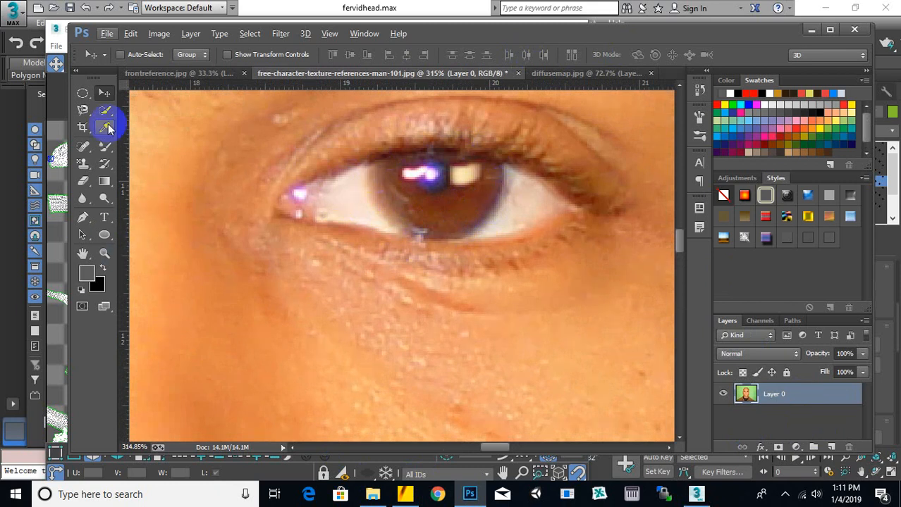
pyautogui.click(107, 128)
pyautogui.click(106, 146)
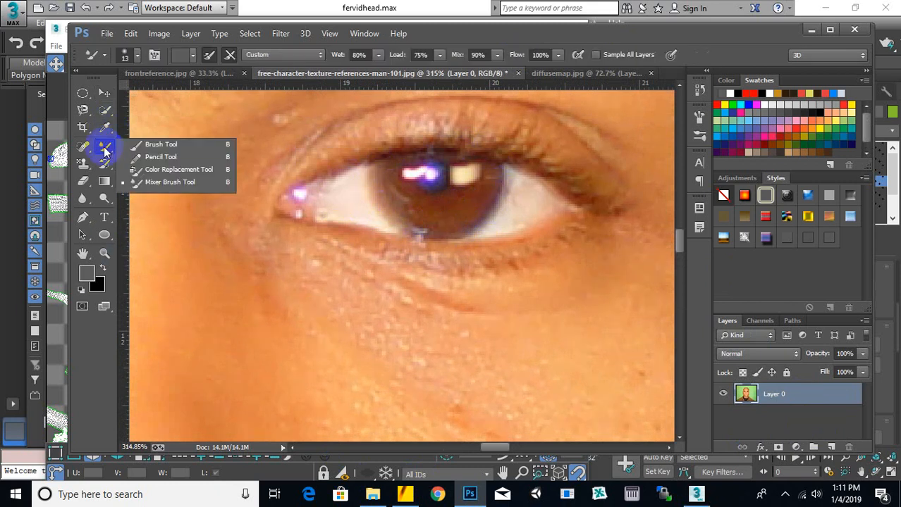
pyautogui.click(150, 144)
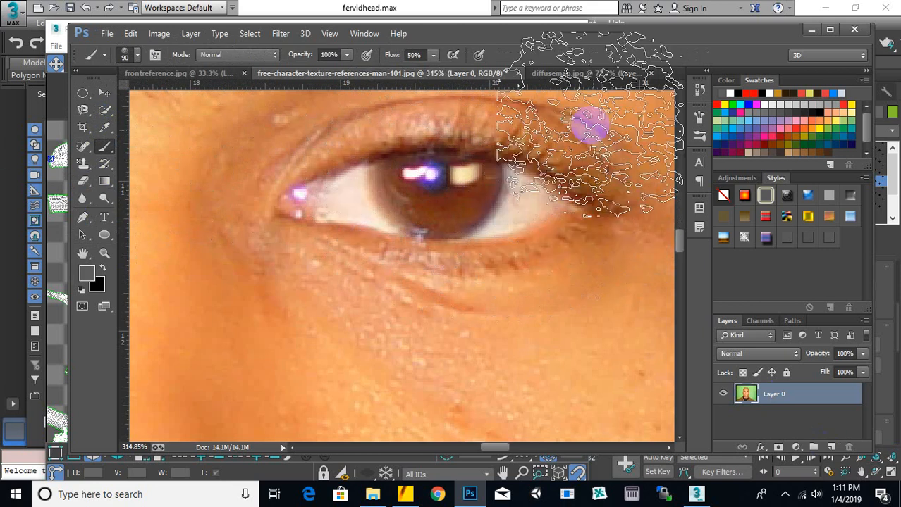
pyautogui.click(134, 55)
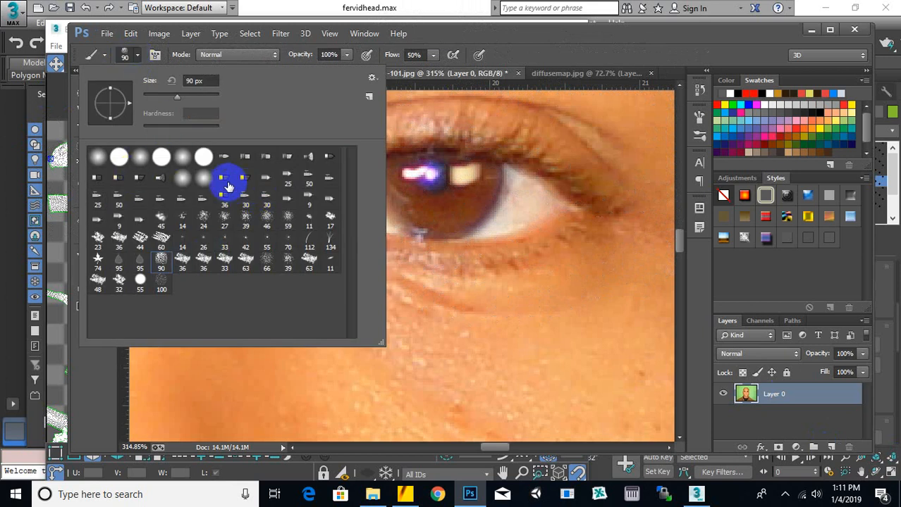
pyautogui.click(119, 158)
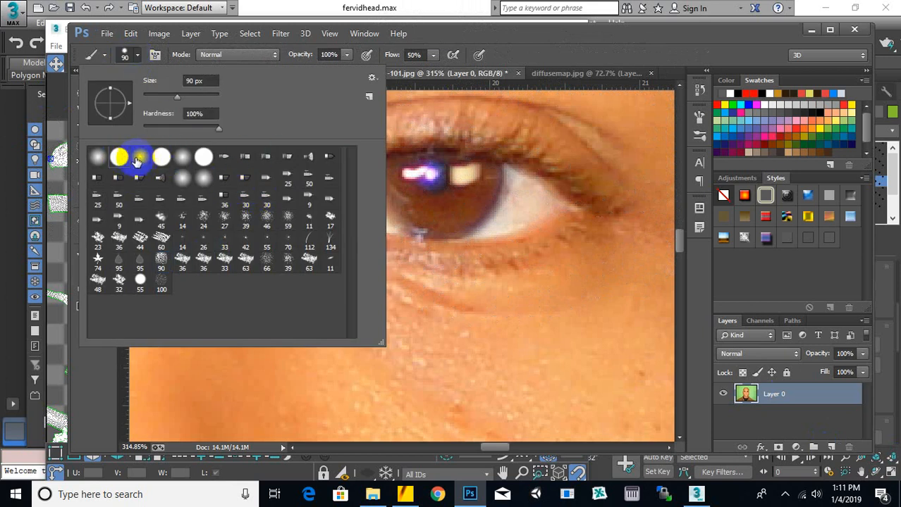
pyautogui.click(119, 159)
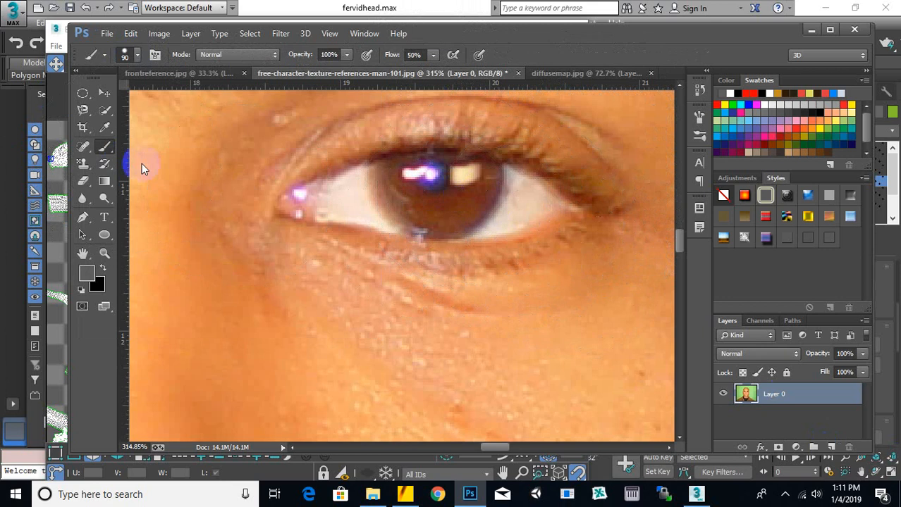
# - Set the brush size to 17 px and sample a brown foreground colour from the iris in the reference photo
pyautogui.click(137, 55)
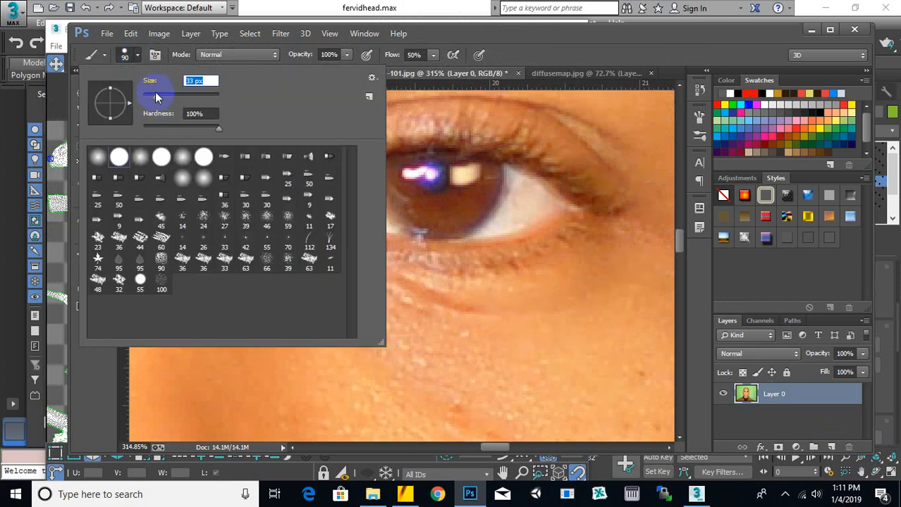
pyautogui.moveTo(156, 97); pyautogui.dragTo(145, 99)
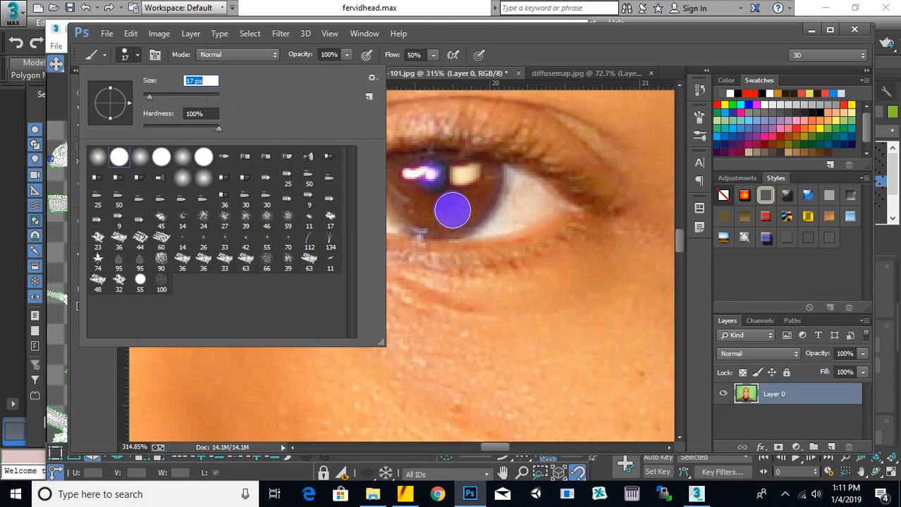
pyautogui.click(541, 42)
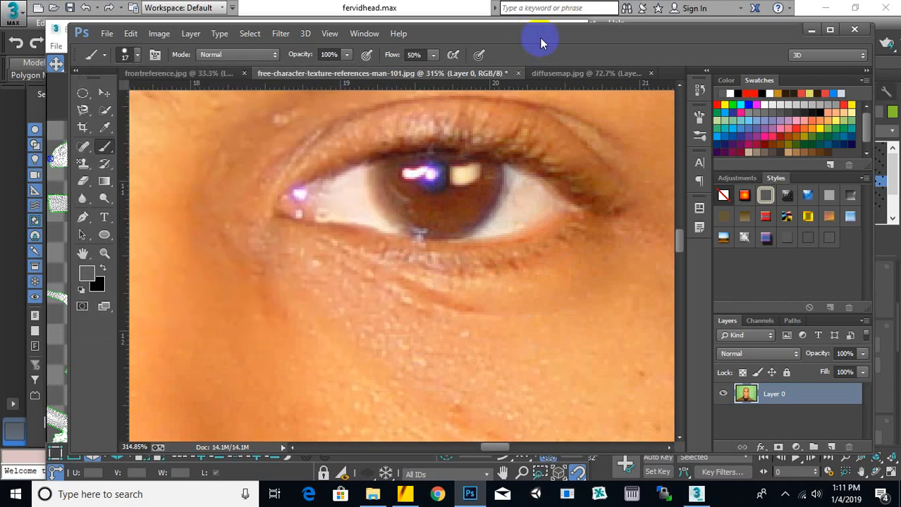
pyautogui.keyDown('alt'); pyautogui.click(459, 205); pyautogui.keyUp('alt')
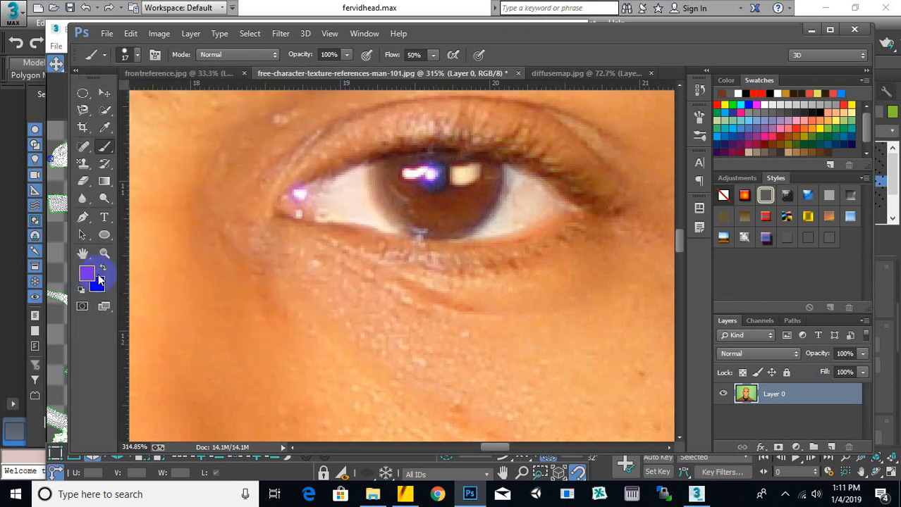
pyautogui.keyDown('alt'); pyautogui.click(472, 217); pyautogui.keyUp('alt')
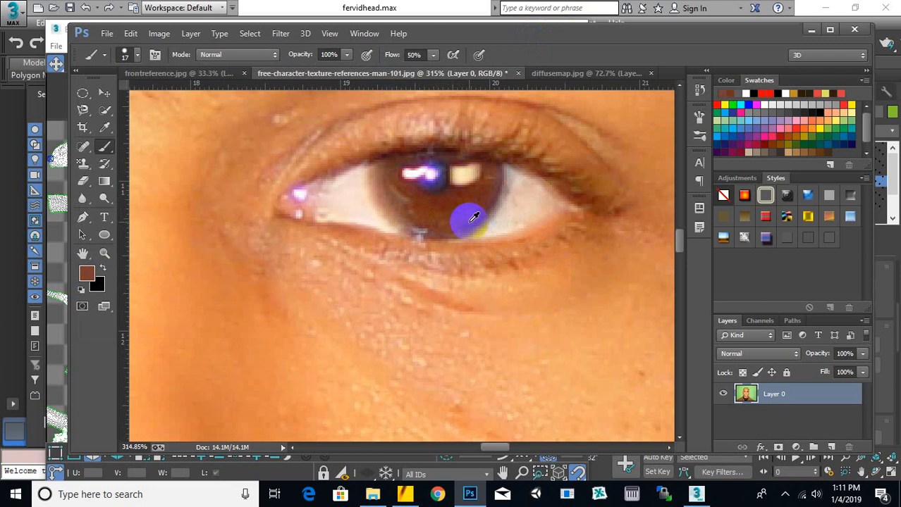
# - Check the layout in diffusemap.jpg, switch to 3ds Max and open the UVW template rendering settings for the current UV layout
pyautogui.click(583, 73)
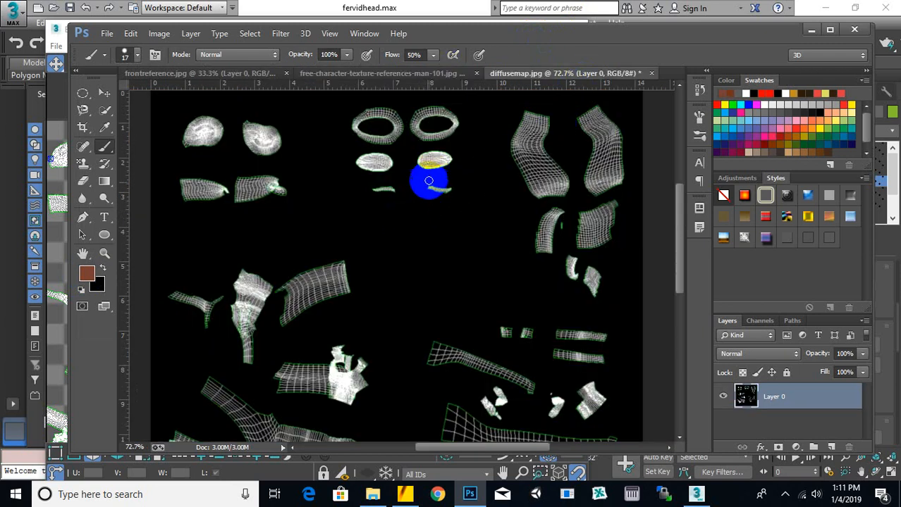
pyautogui.keyDown('alt'); pyautogui.scroll(-3, 426, 211); pyautogui.keyUp('alt')
pyautogui.keyDown('alt'); pyautogui.scroll(1, 431, 212); pyautogui.keyUp('alt')
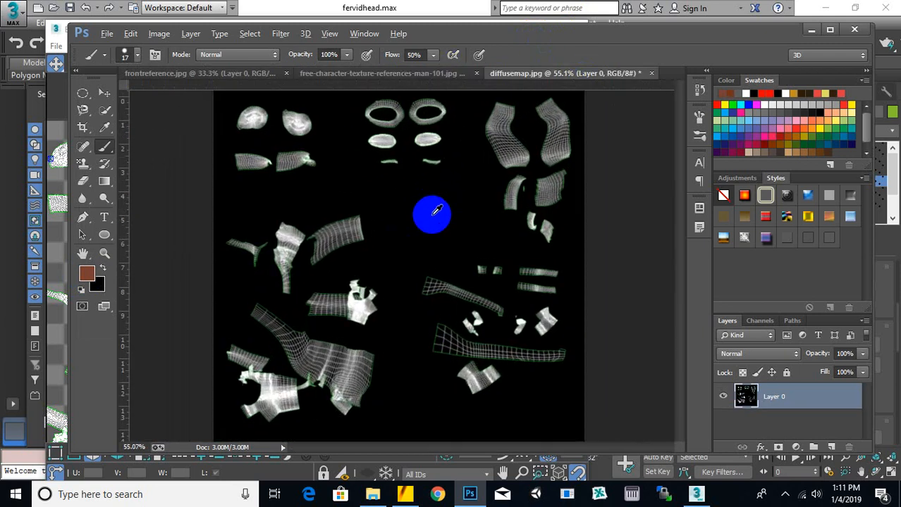
pyautogui.click(695, 494)
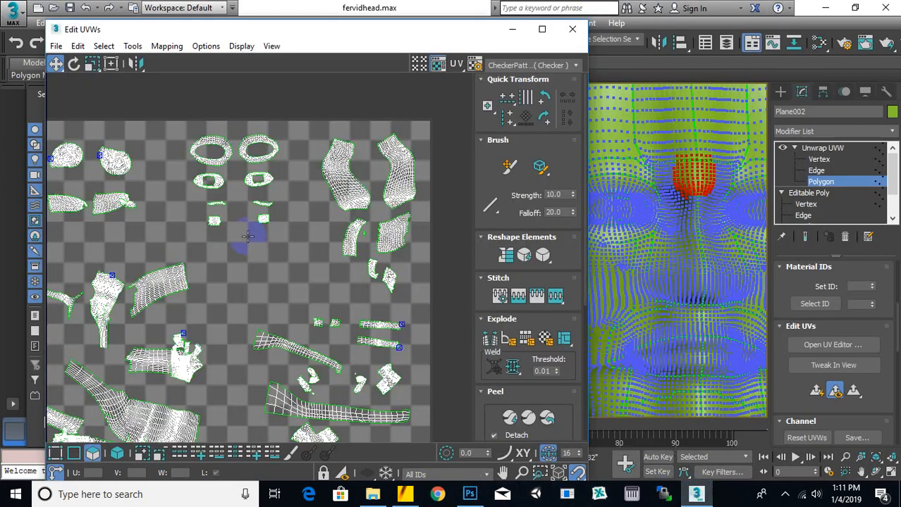
pyautogui.click(59, 48)
pyautogui.moveTo(128, 45)
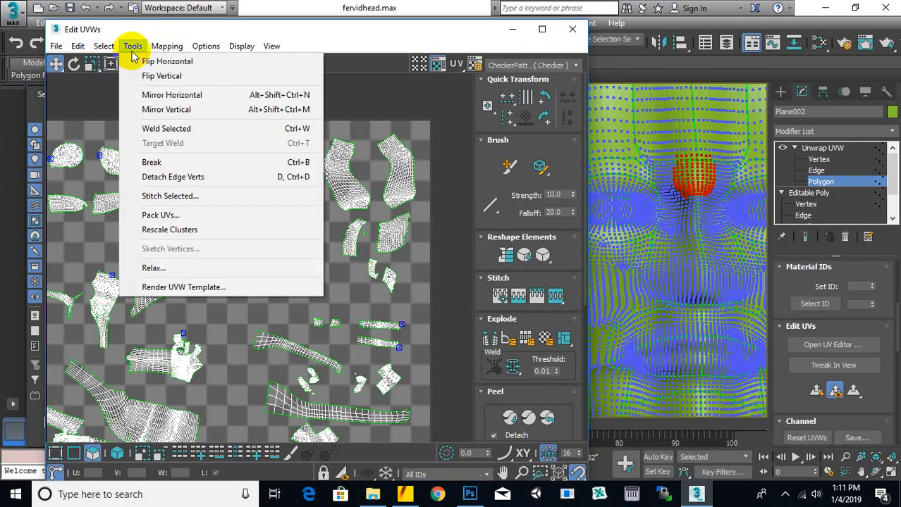
pyautogui.click(182, 287)
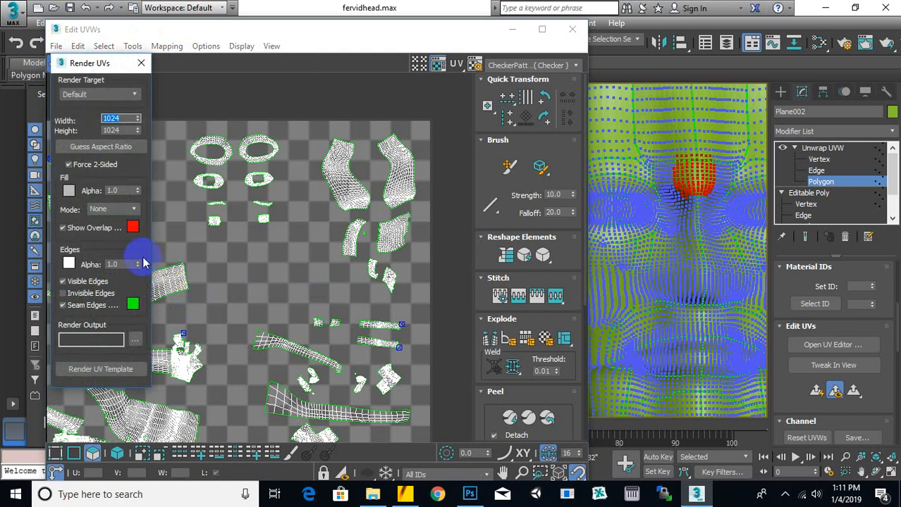
# - Set the template's render output to diffusemap.jpg in the images folder, as a JPEG file with quality 100
pyautogui.click(135, 341)
pyautogui.click(173, 101)
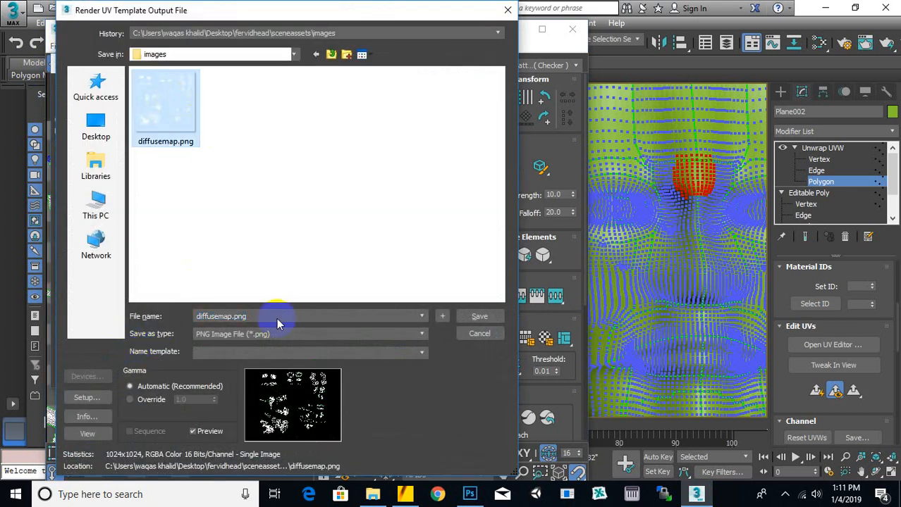
pyautogui.click(305, 330)
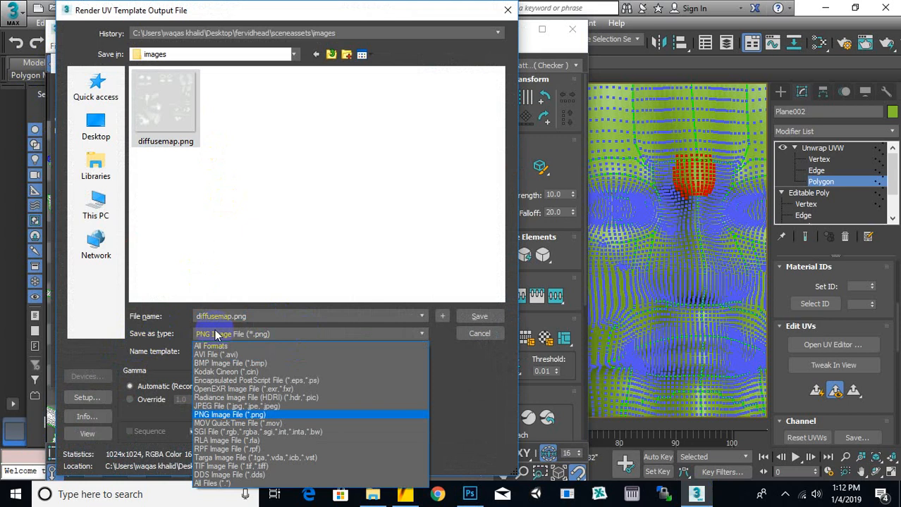
pyautogui.click(227, 408)
pyautogui.click(163, 124)
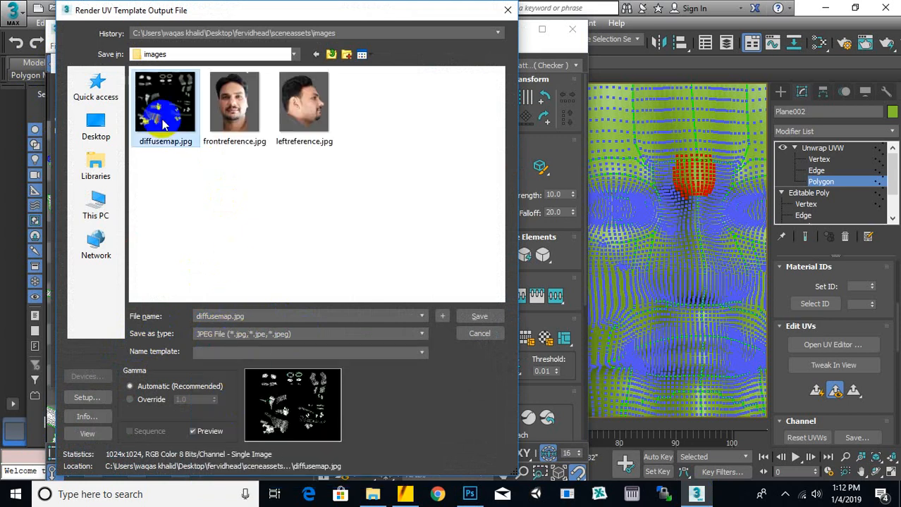
pyautogui.doubleClick(163, 124)
pyautogui.click(513, 295)
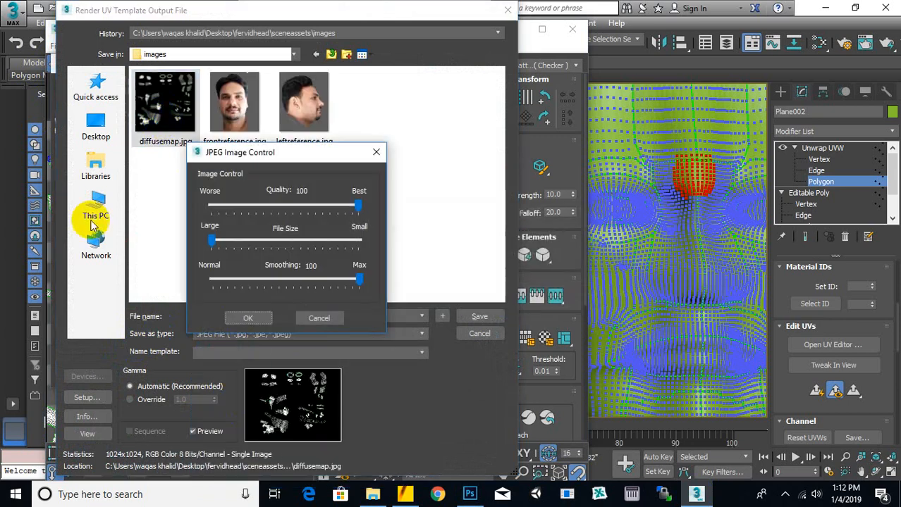
pyautogui.click(268, 318)
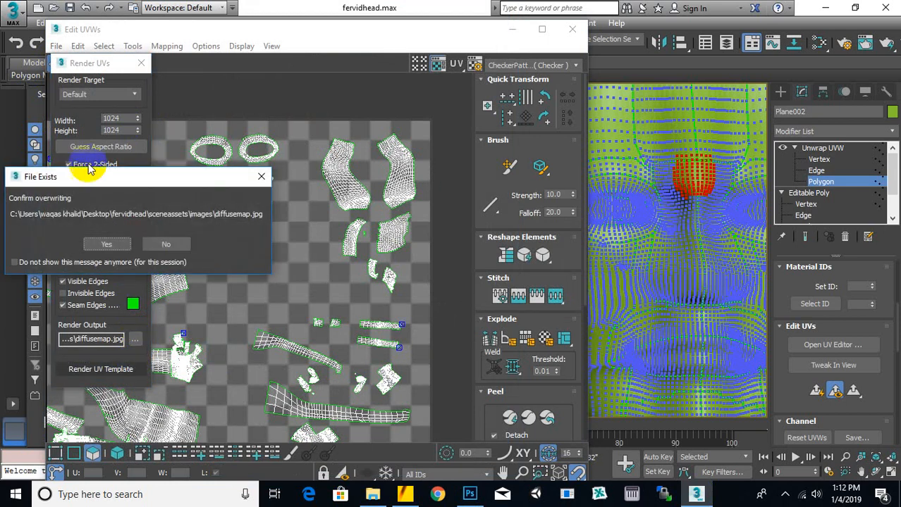
# - Render the UV template and save the rendered map over the existing diffusemap.jpg
pyautogui.click(107, 243)
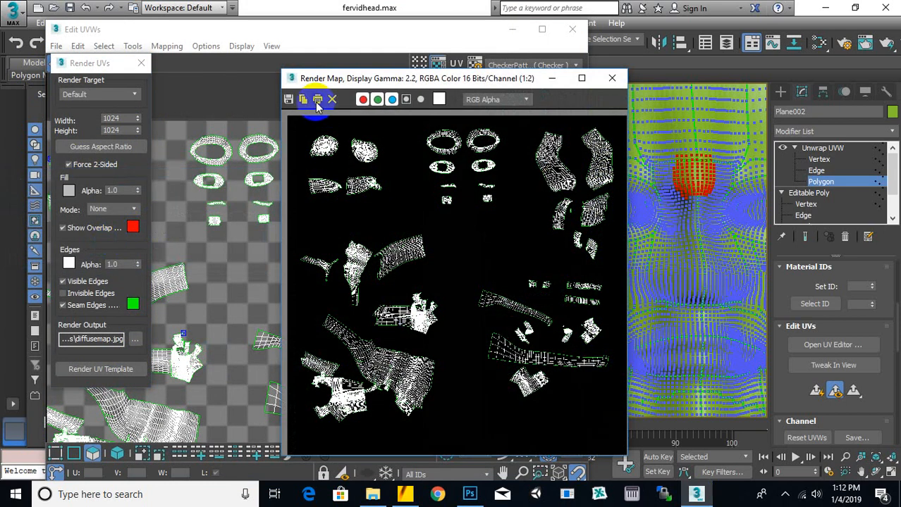
pyautogui.click(289, 101)
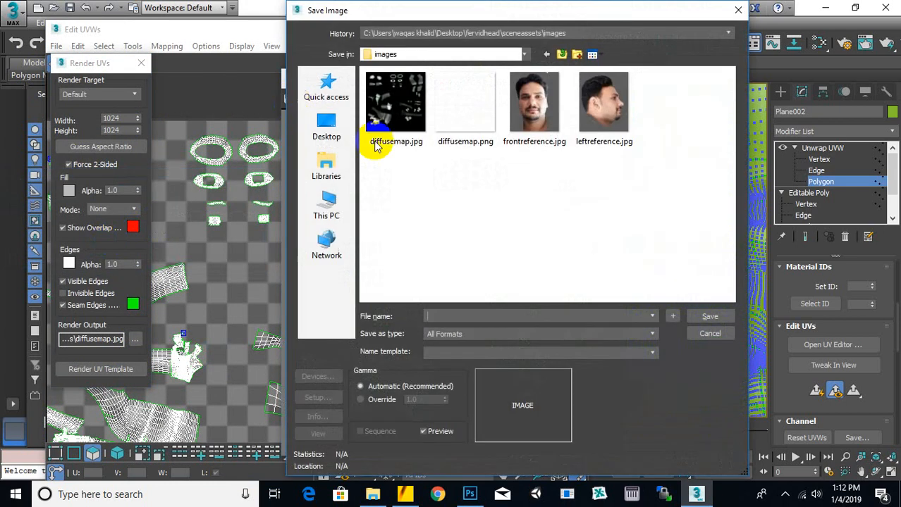
pyautogui.doubleClick(395, 117)
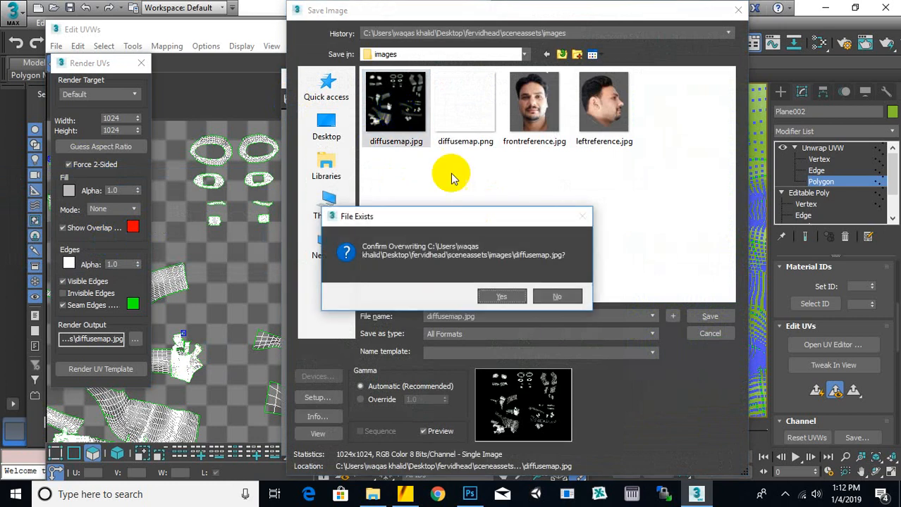
pyautogui.click(501, 294)
pyautogui.click(478, 319)
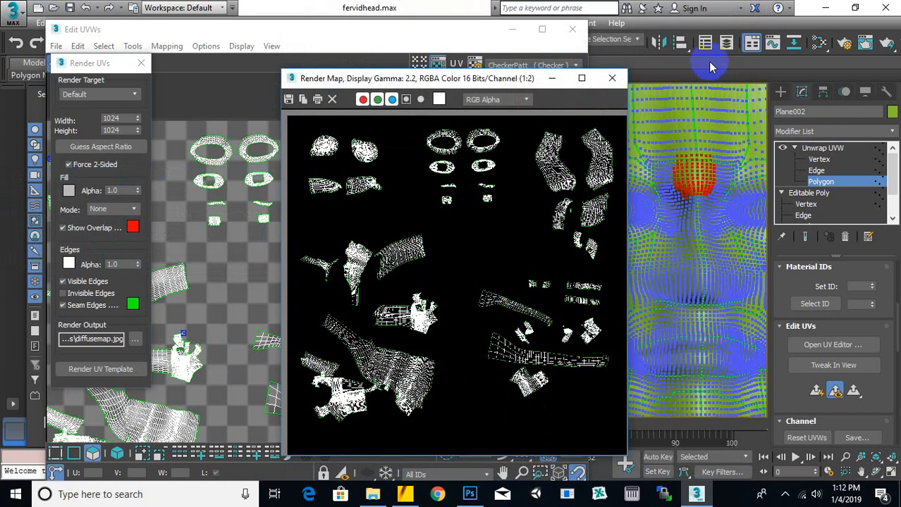
# - Switch to Photoshop, close the old diffusemap.jpg without saving and open the newly rendered version from the images folder
pyautogui.click(470, 494)
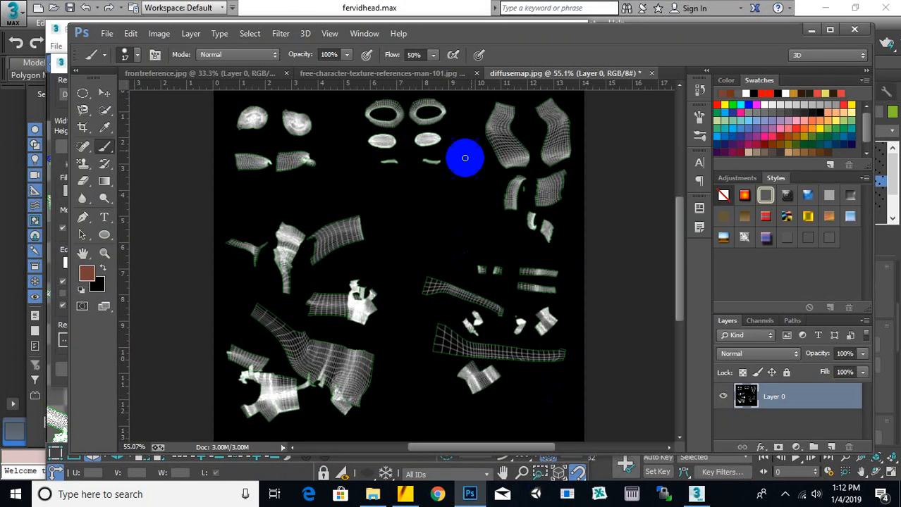
pyautogui.click(653, 74)
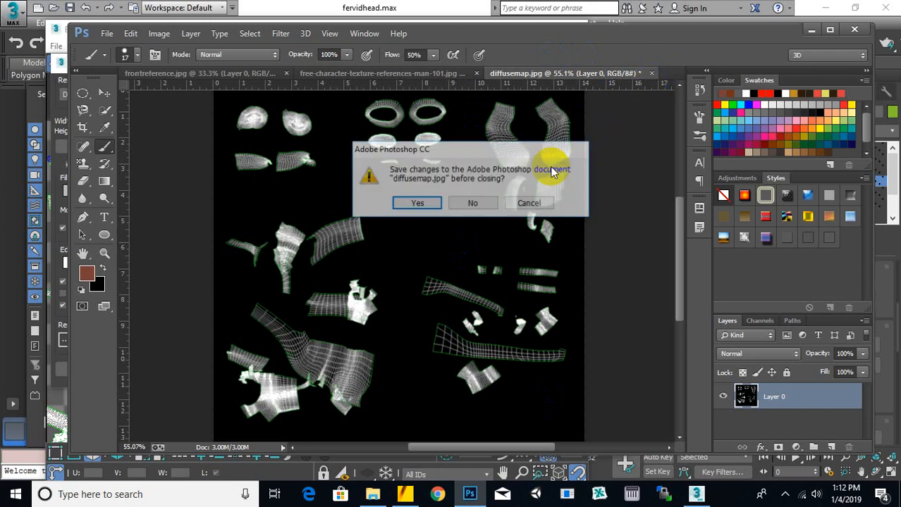
pyautogui.click(472, 203)
pyautogui.click(379, 495)
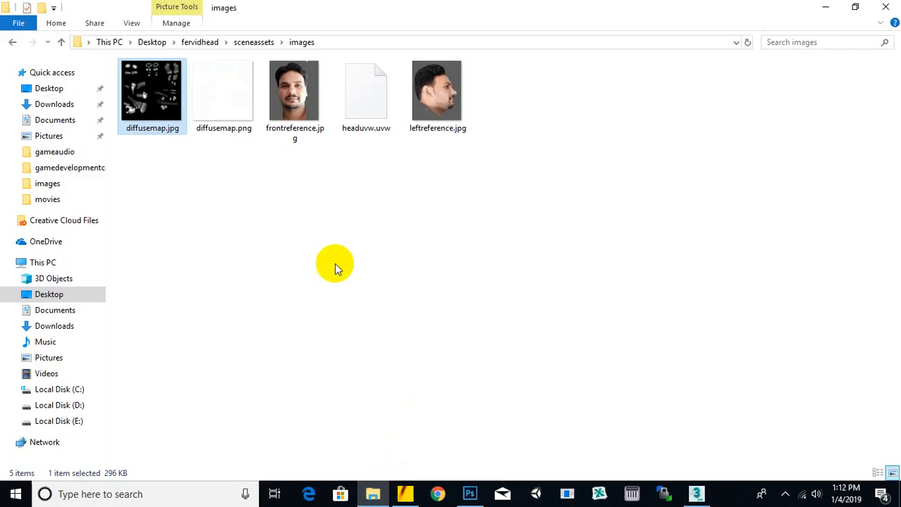
pyautogui.moveTo(151, 90); pyautogui.dragTo(622, 73)
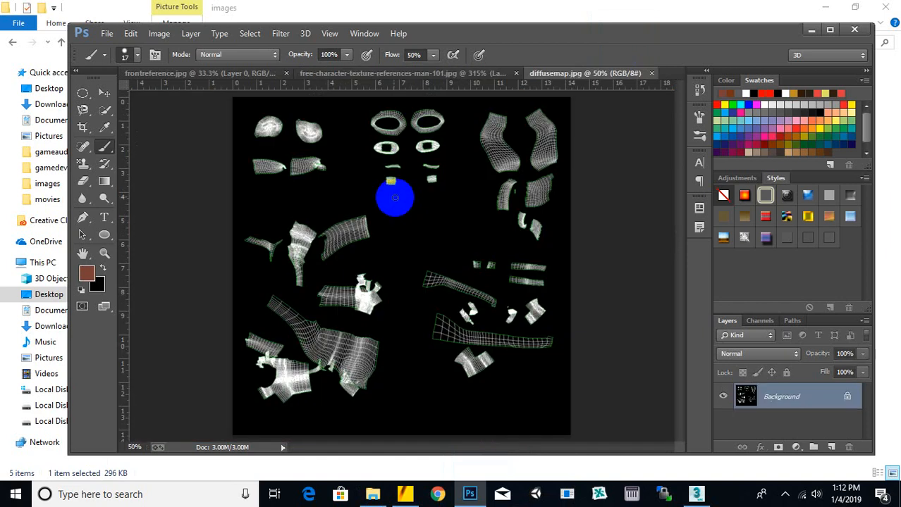
# - Convert the locked background of diffusemap.jpg into a regular layer named Layer 0
pyautogui.keyDown('alt'); pyautogui.scroll(3, 416, 186); pyautogui.keyUp('alt')
pyautogui.keyDown('alt'); pyautogui.scroll(8, 422, 182); pyautogui.keyUp('alt')
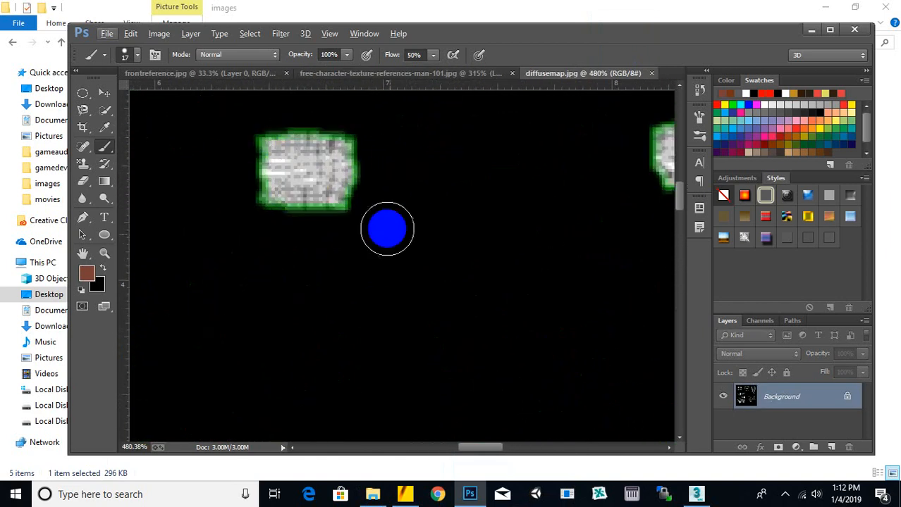
pyautogui.doubleClick(816, 407)
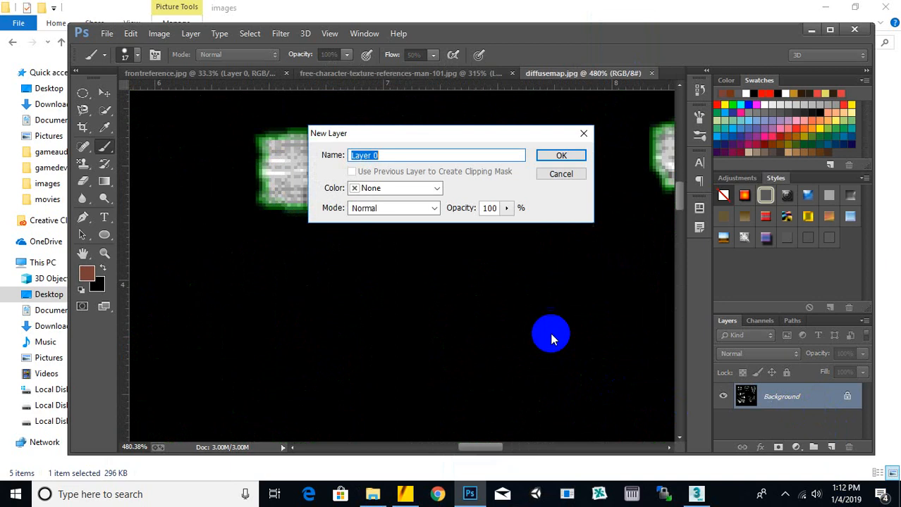
pyautogui.click(557, 156)
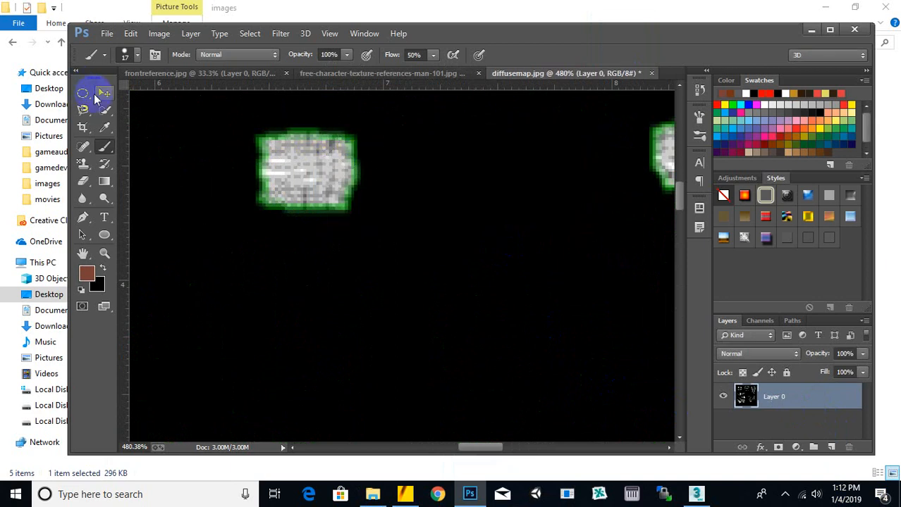
# - Reduce the brush to 6 px and paint brown around the outer areas of both iris patches, leaving their centres unpainted
pyautogui.click(127, 55)
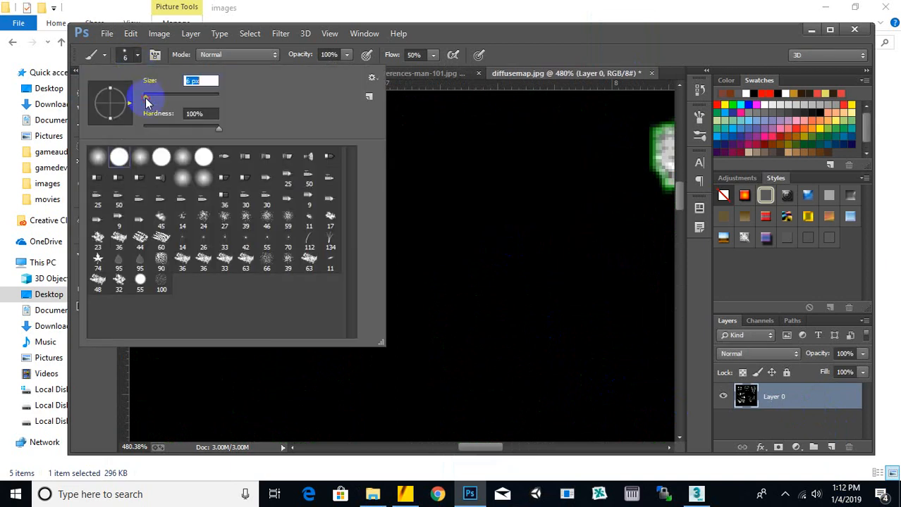
pyautogui.click(414, 180)
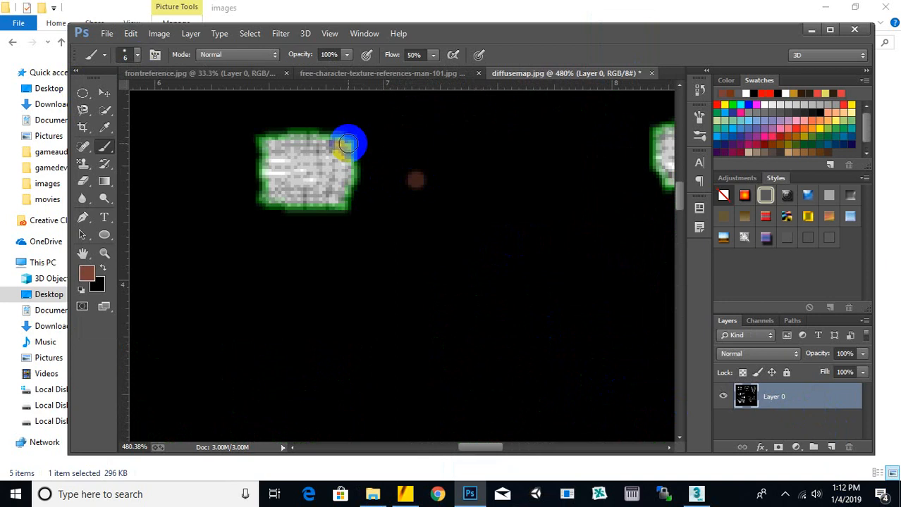
pyautogui.moveTo(351, 144)
pyautogui.mouseDown()
pyautogui.moveTo(363, 148)
pyautogui.moveTo(291, 137)
pyautogui.moveTo(260, 155)
pyautogui.moveTo(274, 197)
pyautogui.moveTo(346, 197)
pyautogui.moveTo(346, 145)
pyautogui.moveTo(336, 205)
pyautogui.moveTo(260, 198)
pyautogui.moveTo(257, 144)
pyautogui.moveTo(328, 137)
pyautogui.moveTo(351, 173)
pyautogui.moveTo(316, 207)
pyautogui.moveTo(282, 203)
pyautogui.moveTo(344, 197)
pyautogui.moveTo(309, 212)
pyautogui.moveTo(264, 173)
pyautogui.moveTo(307, 141)
pyautogui.moveTo(344, 160)
pyautogui.moveTo(332, 198)
pyautogui.mouseUp()
pyautogui.keyDown('alt'); pyautogui.scroll(-6, 290, 271); pyautogui.keyUp('alt')
pyautogui.keyDown('alt'); pyautogui.scroll(8, 522, 201); pyautogui.keyUp('alt')
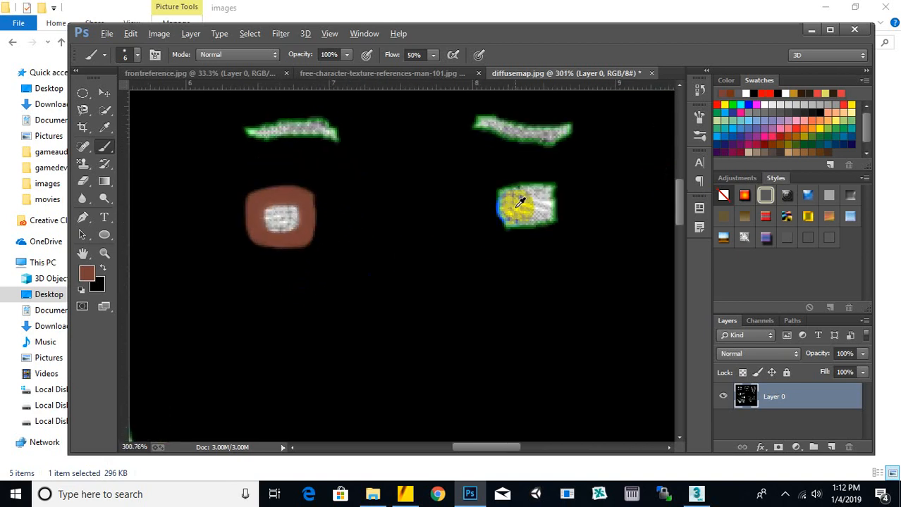
pyautogui.moveTo(571, 194)
pyautogui.mouseDown()
pyautogui.moveTo(515, 164)
pyautogui.moveTo(460, 189)
pyautogui.moveTo(468, 233)
pyautogui.moveTo(533, 231)
pyautogui.moveTo(547, 173)
pyautogui.moveTo(557, 213)
pyautogui.moveTo(500, 245)
pyautogui.moveTo(438, 215)
pyautogui.moveTo(461, 181)
pyautogui.moveTo(550, 180)
pyautogui.moveTo(458, 175)
pyautogui.moveTo(509, 260)
pyautogui.moveTo(540, 196)
pyautogui.moveTo(467, 189)
pyautogui.moveTo(442, 217)
pyautogui.mouseUp()
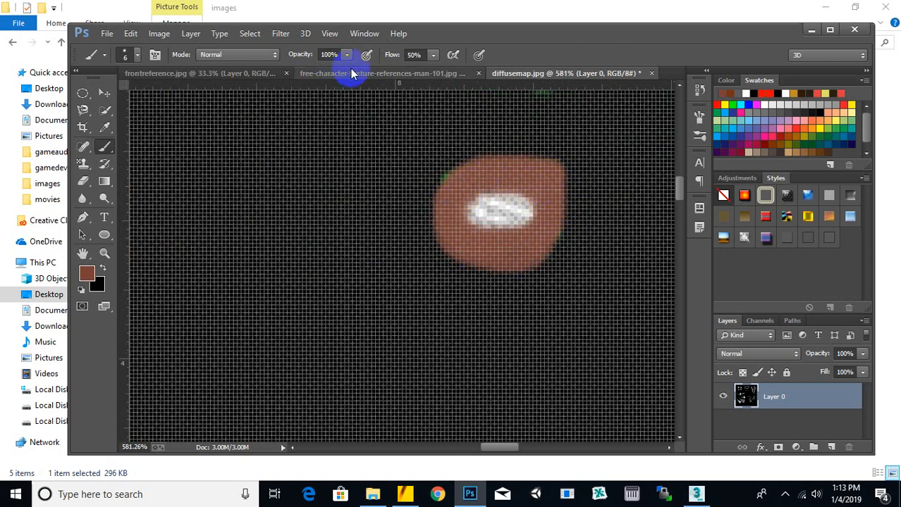
# - Sample a deeper brown from the reference photo's iris and paint the centres of both iris patches in diffusemap.jpg with it
pyautogui.click(347, 73)
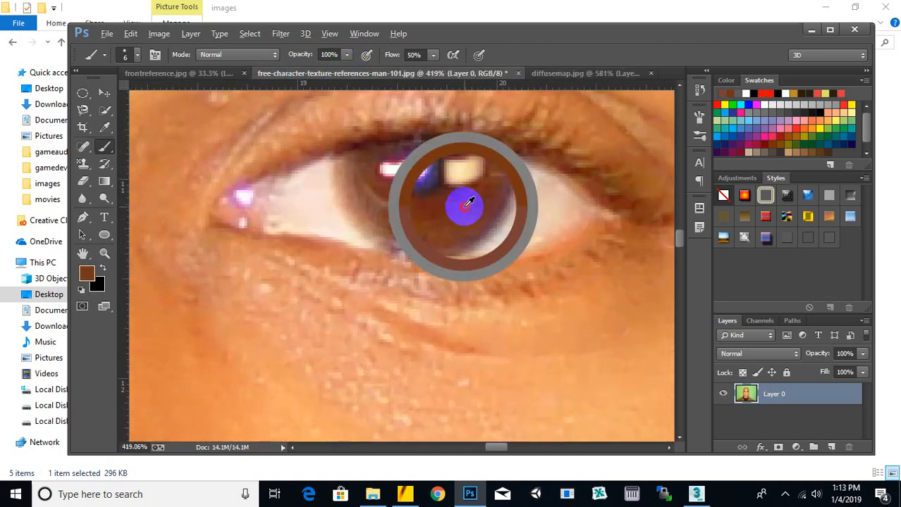
pyautogui.keyDown('alt'); pyautogui.click(447, 201); pyautogui.keyUp('alt')
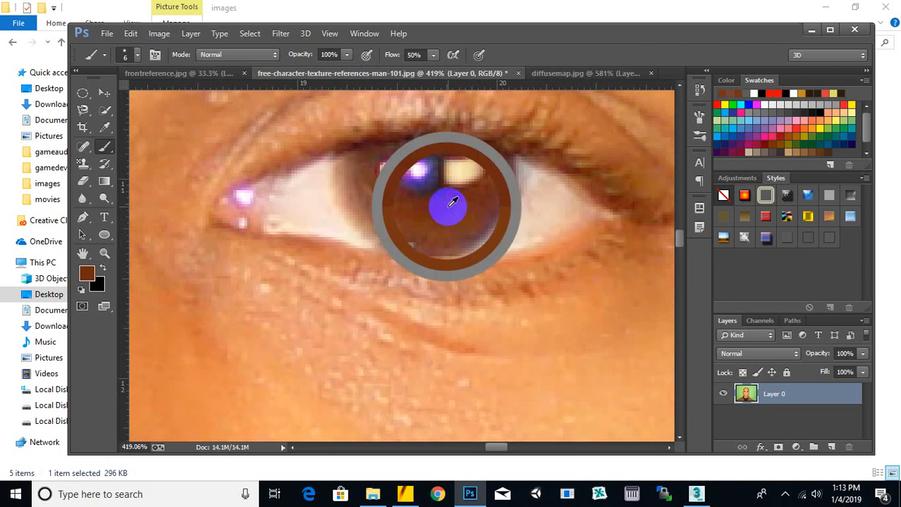
pyautogui.click(557, 74)
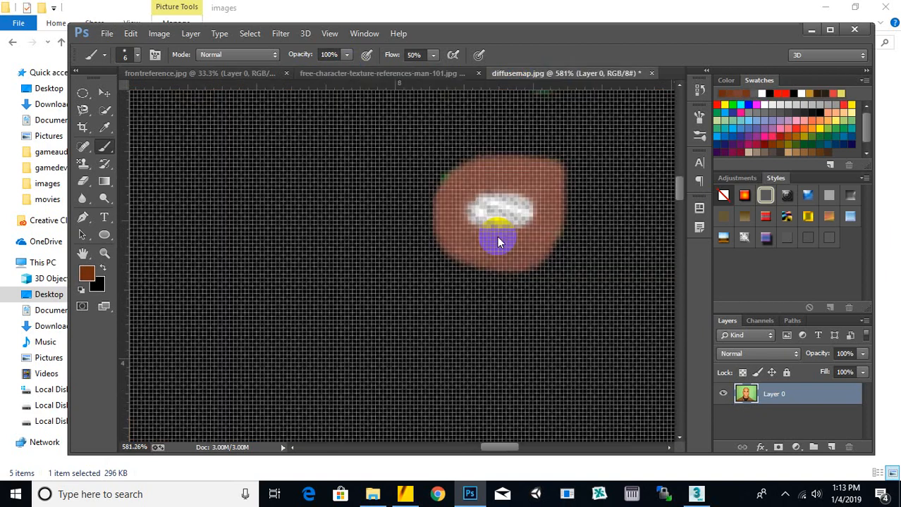
pyautogui.moveTo(522, 207)
pyautogui.mouseDown()
pyautogui.moveTo(469, 207)
pyautogui.moveTo(521, 214)
pyautogui.mouseUp()
pyautogui.keyDown('alt'); pyautogui.scroll(-8, 623, 282); pyautogui.keyUp('alt')
pyautogui.keyDown('alt'); pyautogui.scroll(6, 275, 274); pyautogui.keyUp('alt')
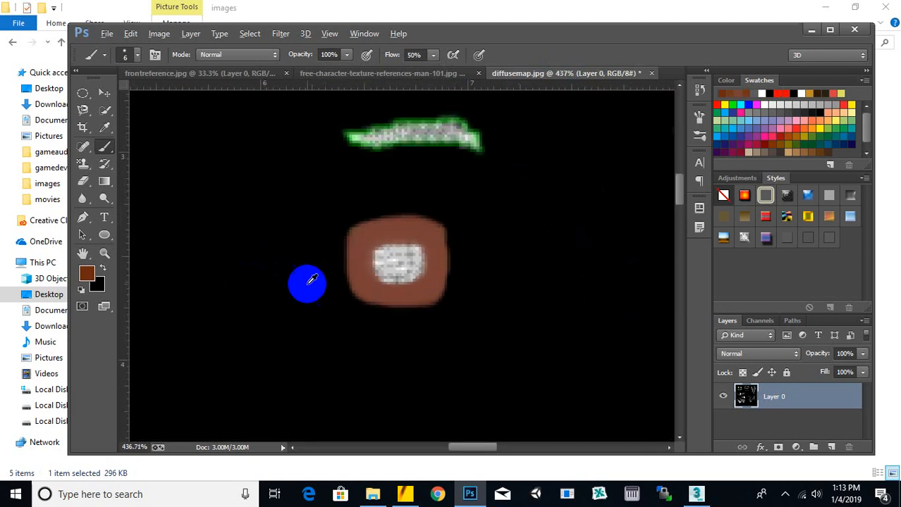
pyautogui.moveTo(440, 251)
pyautogui.mouseDown()
pyautogui.moveTo(368, 257)
pyautogui.moveTo(423, 271)
pyautogui.moveTo(386, 269)
pyautogui.moveTo(415, 270)
pyautogui.moveTo(378, 255)
pyautogui.mouseUp()
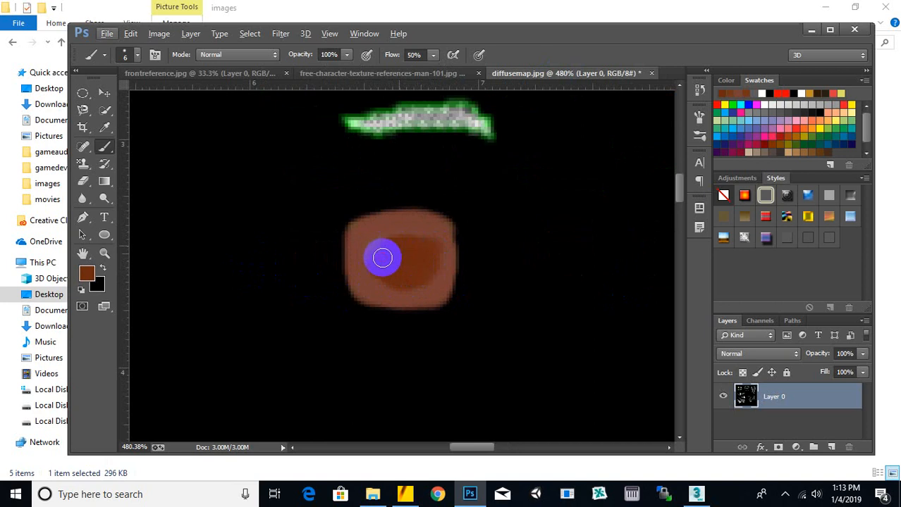
# - Sample a dark purple from the reflection in the reference photo's eye and return to the iris patch in diffusemap.jpg
pyautogui.click(345, 73)
pyautogui.keyDown('alt'); pyautogui.scroll(2, 438, 173); pyautogui.keyUp('alt')
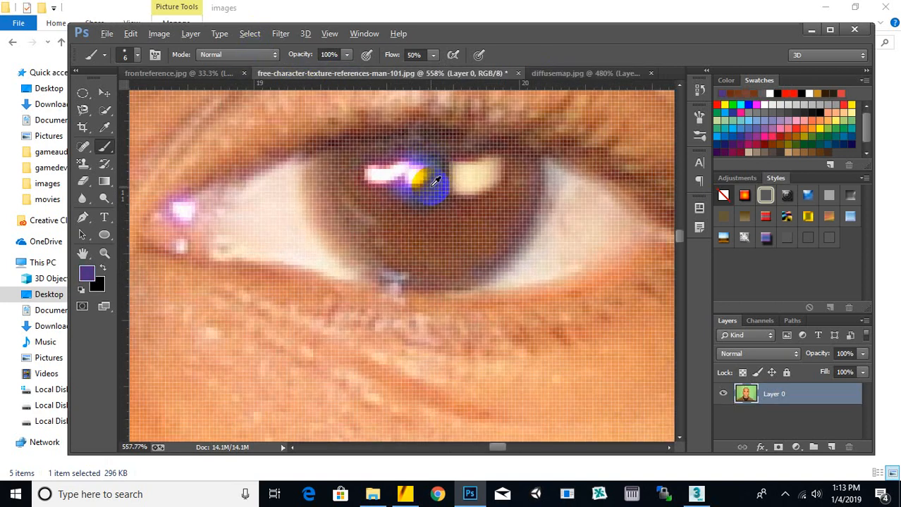
pyautogui.click(568, 73)
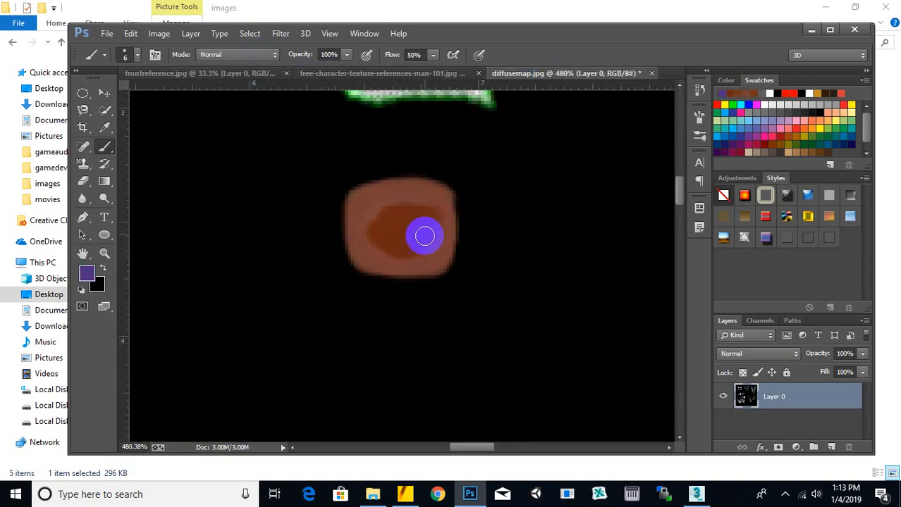
# - Sample the reddish-brown color from the outer area of the right eye patch
pyautogui.keyDown('alt'); pyautogui.scroll(1, 412, 233); pyautogui.keyUp('alt')
pyautogui.keyDown('alt'); pyautogui.scroll(-4, 328, 265); pyautogui.keyUp('alt')
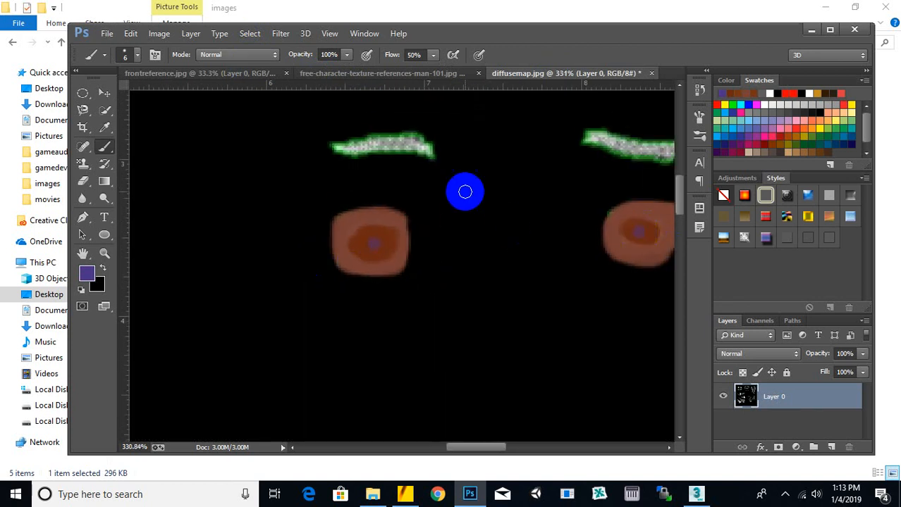
pyautogui.keyDown('alt'); pyautogui.scroll(-3, 464, 191); pyautogui.keyUp('alt')
pyautogui.keyDown('alt'); pyautogui.scroll(2, 553, 247); pyautogui.keyUp('alt')
pyautogui.keyDown('alt'); pyautogui.scroll(2, 560, 241); pyautogui.keyUp('alt')
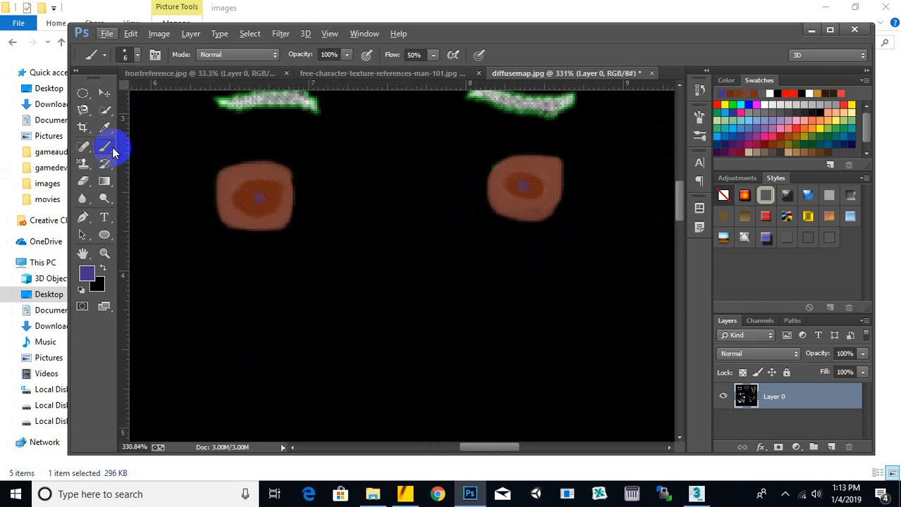
pyautogui.keyDown('alt'); pyautogui.click(503, 166); pyautogui.keyUp('alt')
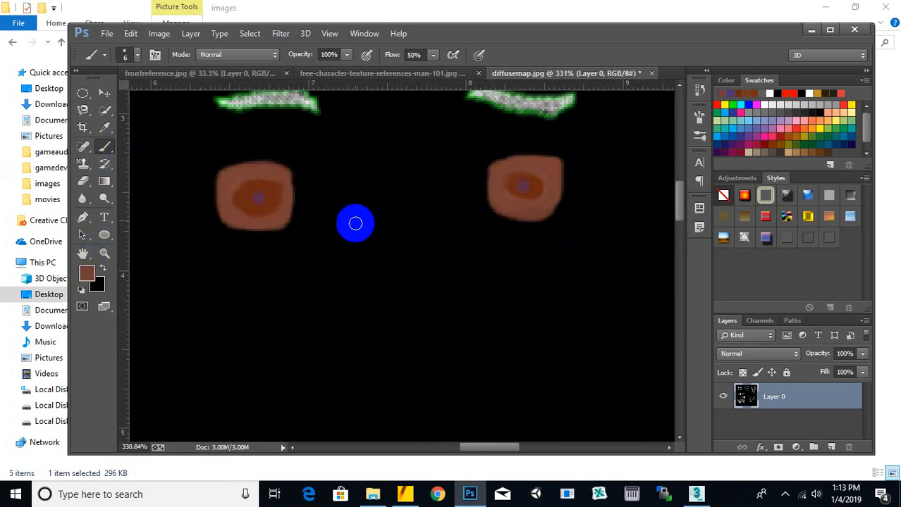
pyautogui.keyDown('alt'); pyautogui.scroll(-3, 416, 211); pyautogui.keyUp('alt')
pyautogui.keyDown('alt'); pyautogui.scroll(2, 507, 153); pyautogui.keyUp('alt')
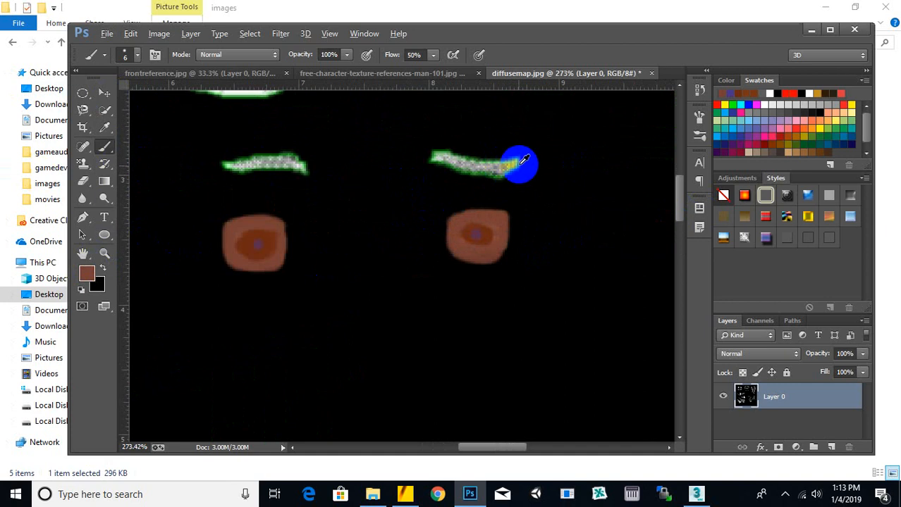
# - Sample the black hair color from the portrait in frontreference.jpg as the foreground color
pyautogui.click(413, 75)
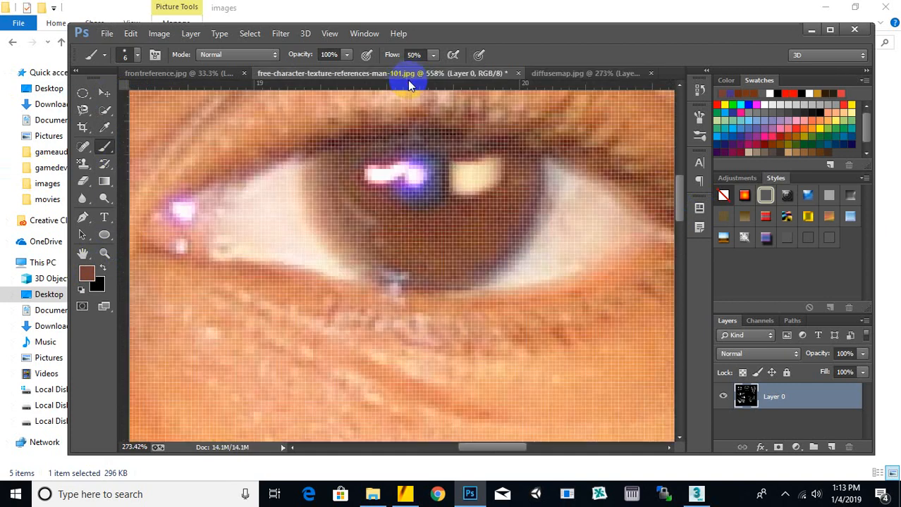
pyautogui.click(169, 77)
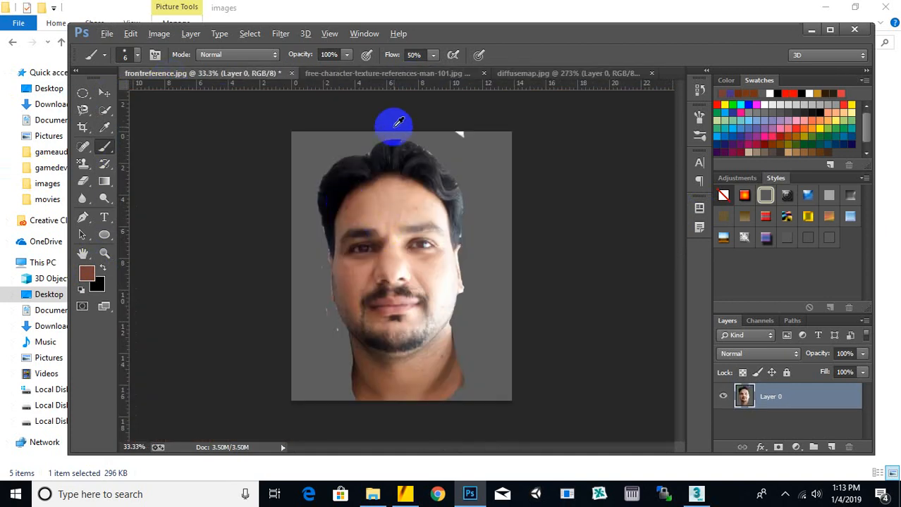
pyautogui.keyDown('alt'); pyautogui.scroll(3, 405, 141); pyautogui.keyUp('alt')
pyautogui.keyDown('alt'); pyautogui.scroll(1, 382, 155); pyautogui.keyUp('alt')
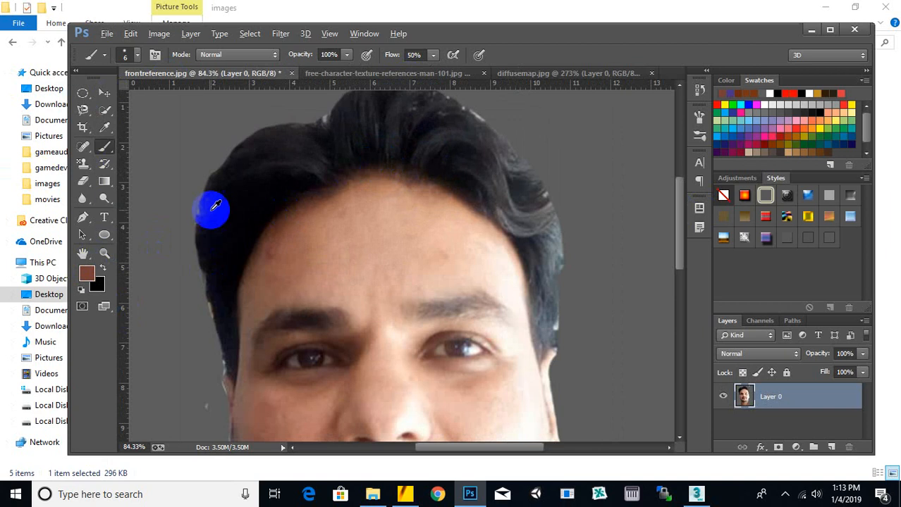
pyautogui.keyDown('alt'); pyautogui.click(317, 153); pyautogui.keyUp('alt')
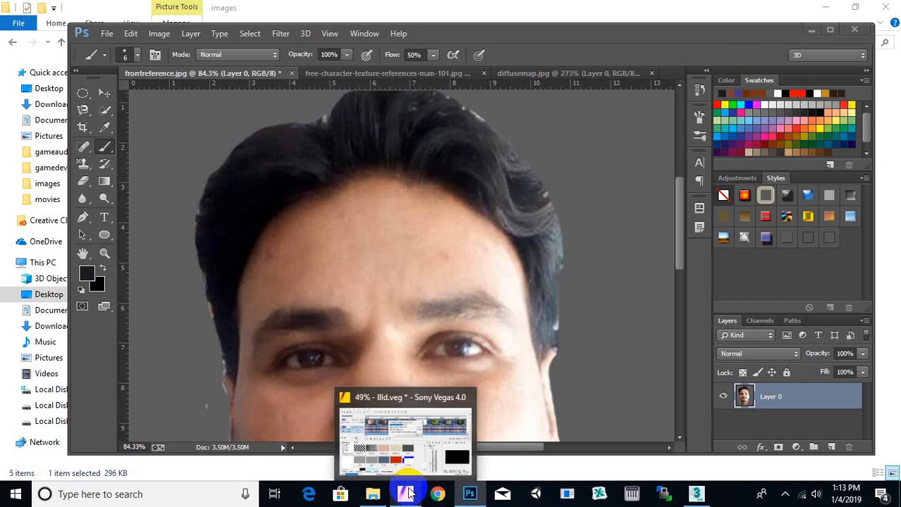
# - Switch to Chrome and search Google Images for "hair texture"
pyautogui.click(438, 494)
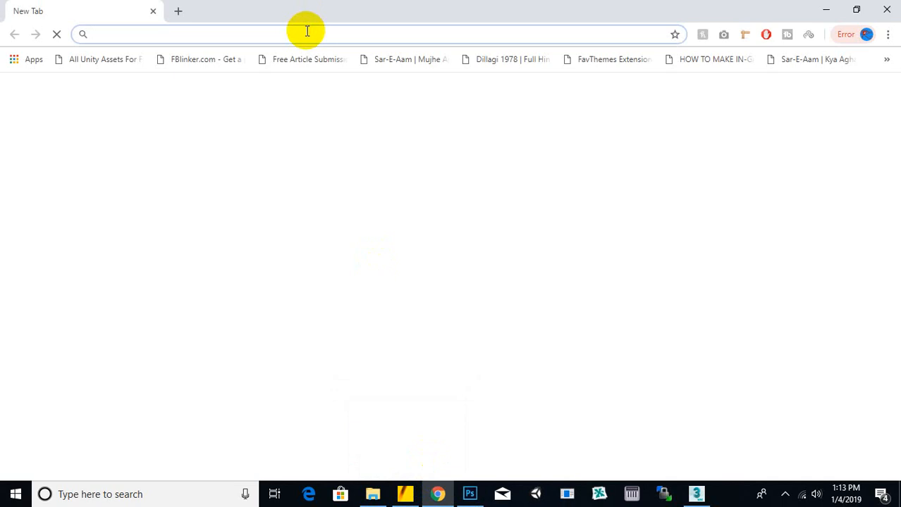
pyautogui.write('hair texture')
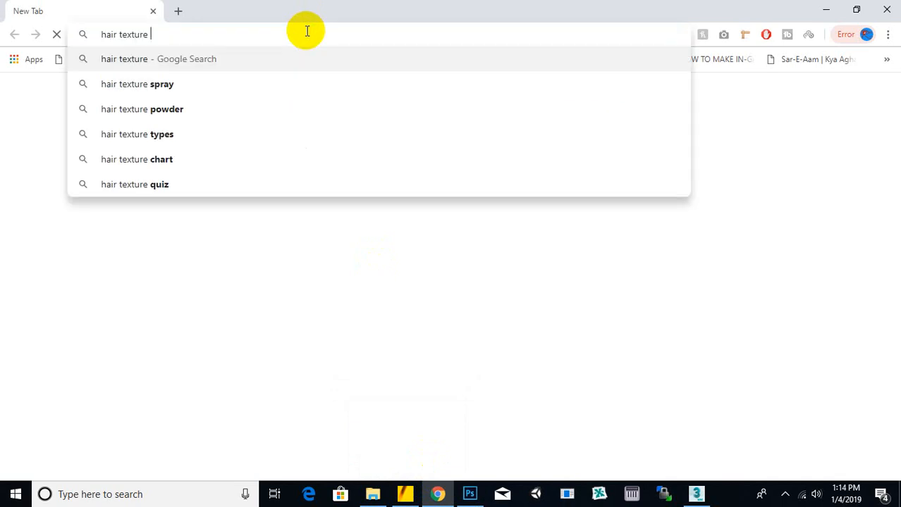
pyautogui.press('Return')
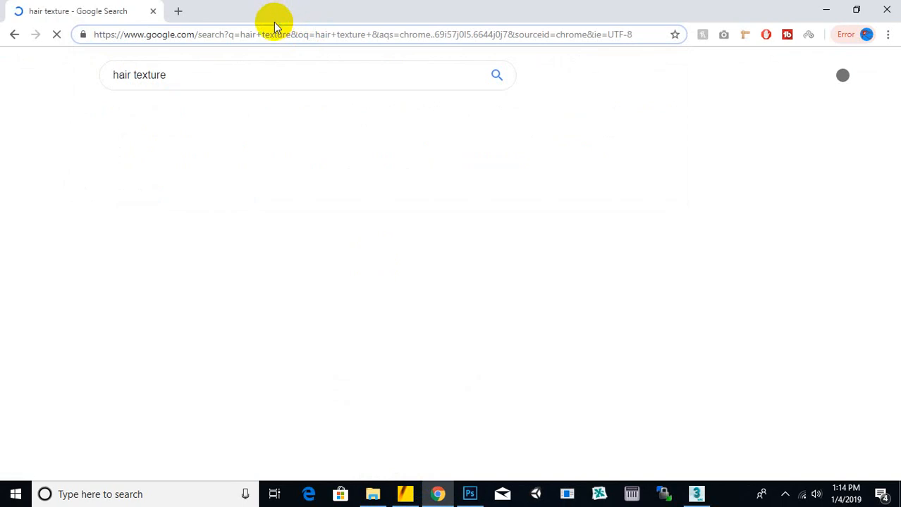
pyautogui.click(159, 117)
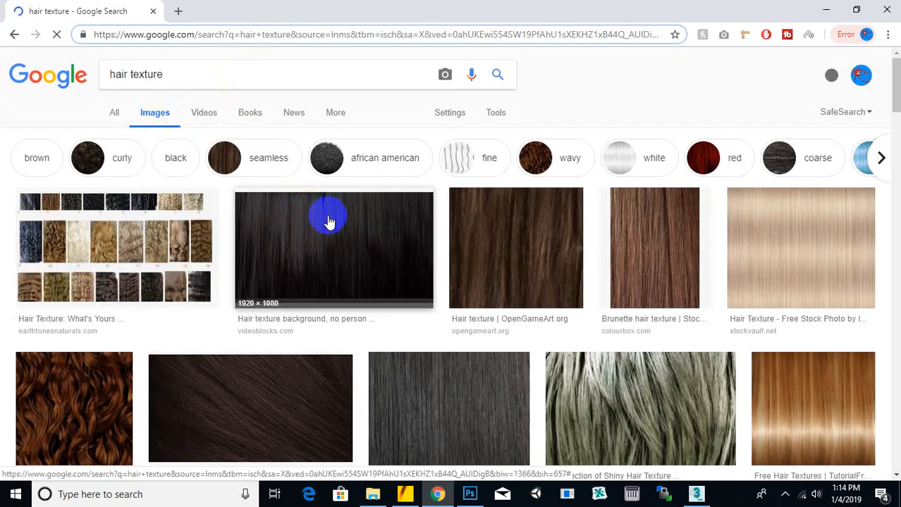
# - Open the black hair texture background and the closeup brown hair texture results in separate new tabs
pyautogui.rightClick(278, 271)
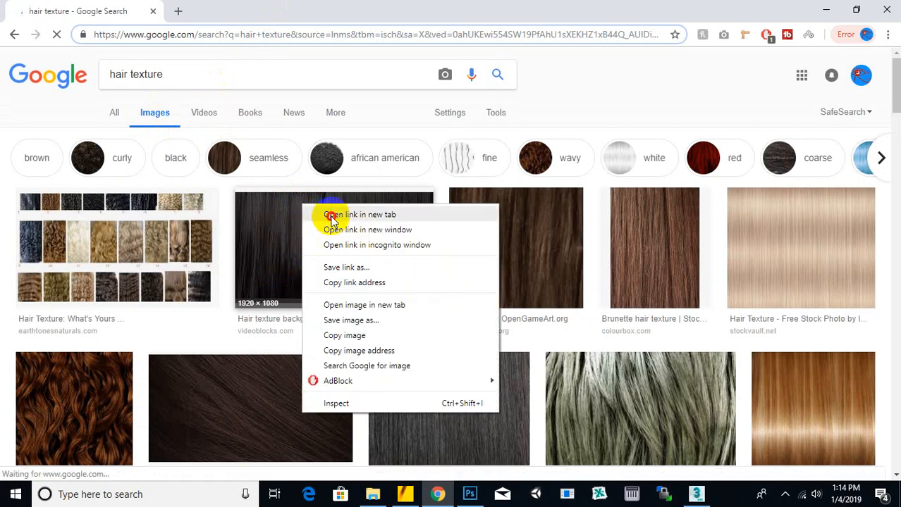
pyautogui.click(282, 265)
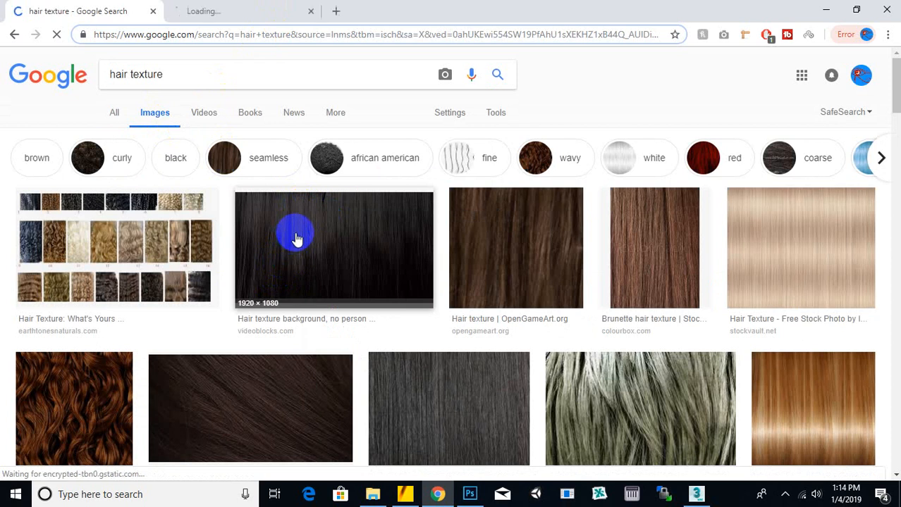
pyautogui.scroll(-3, 295, 237)
pyautogui.rightClick(282, 197)
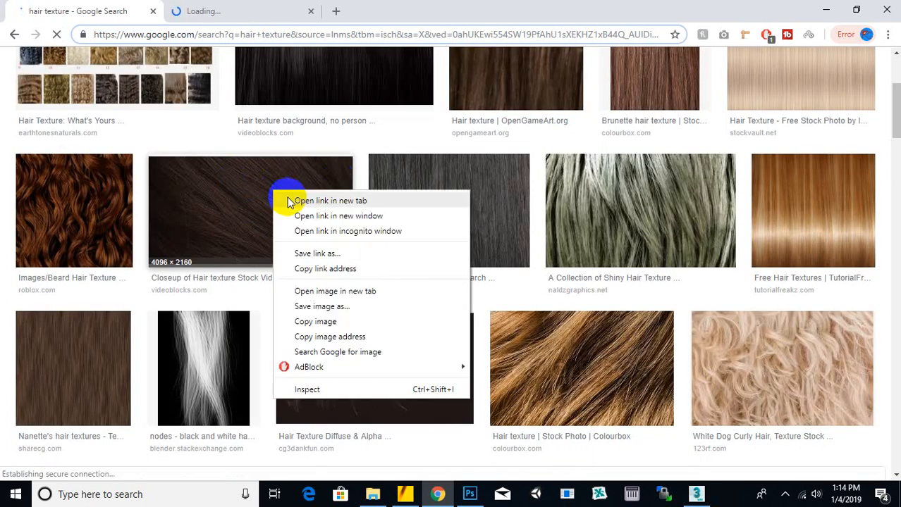
pyautogui.click(296, 202)
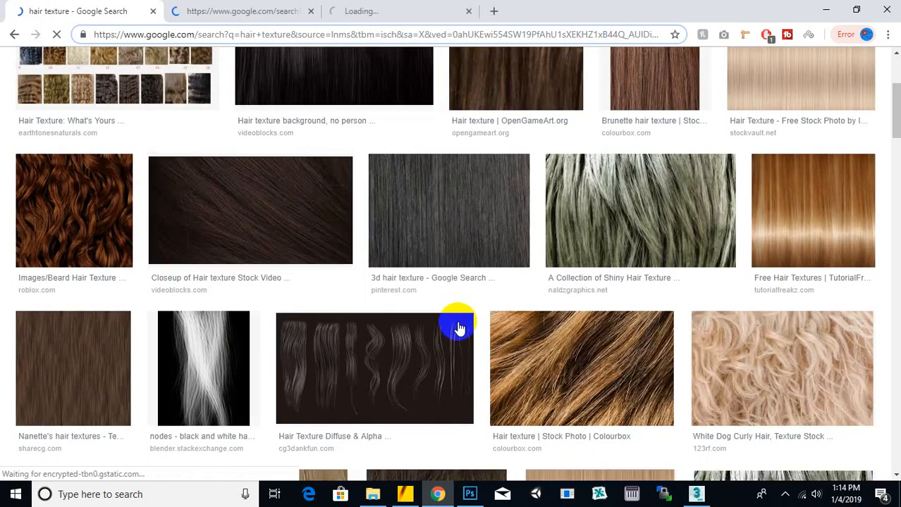
pyautogui.scroll(-5, 428, 326)
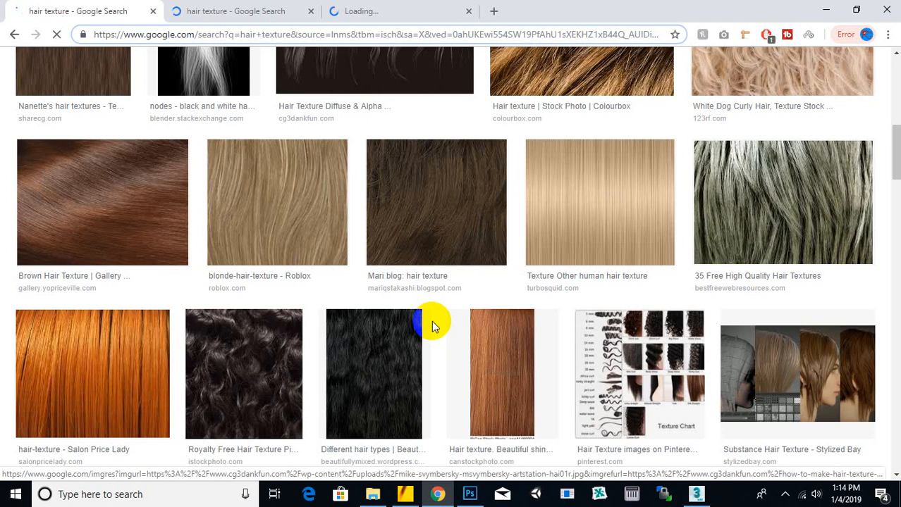
pyautogui.scroll(-2, 432, 321)
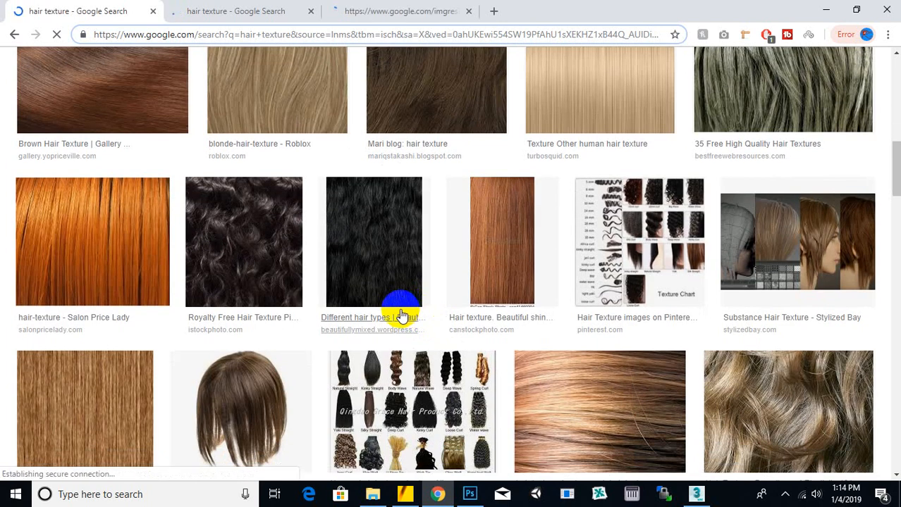
# - Compare the enlarged previews of the straight black hair and closeup brown hair textures
pyautogui.click(418, 14)
pyautogui.click(293, 9)
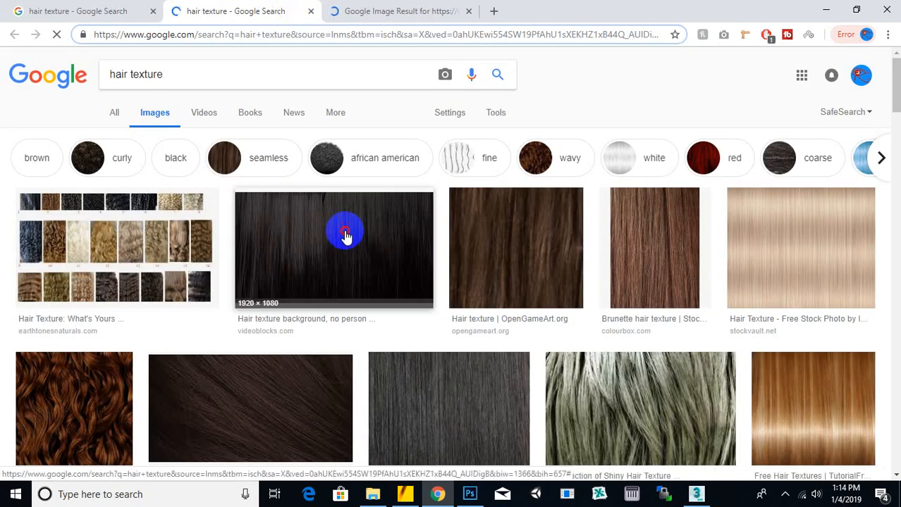
pyautogui.click(398, 8)
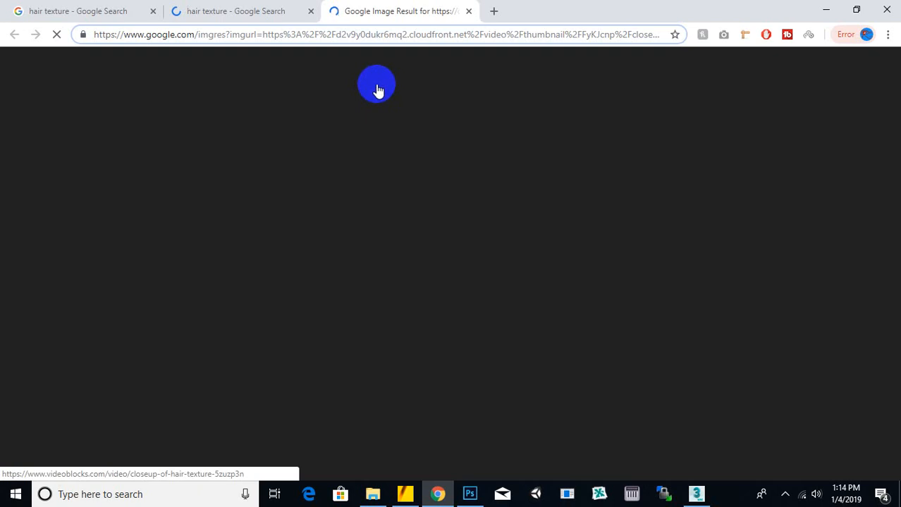
pyautogui.click(276, 9)
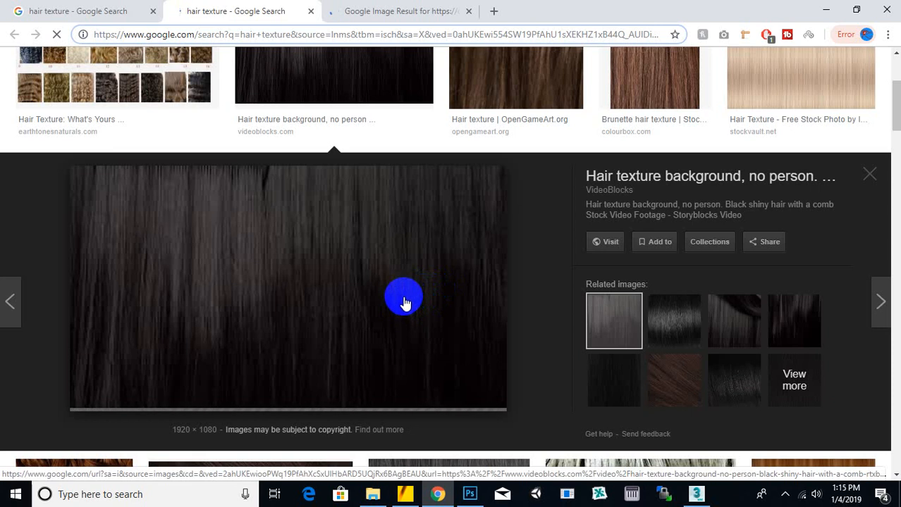
pyautogui.click(424, 10)
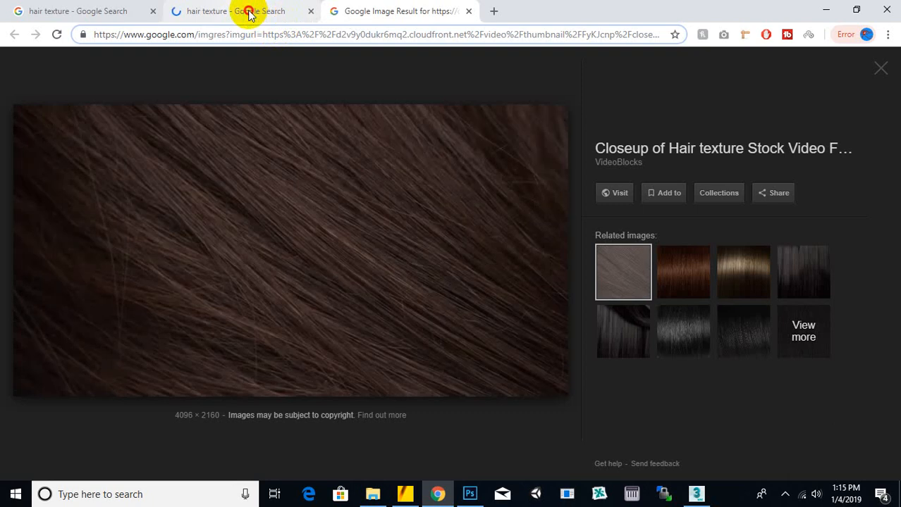
# - Save the 1920 × 1080 black hair texture to the Desktop as a PNG image and close its preview
pyautogui.click(248, 14)
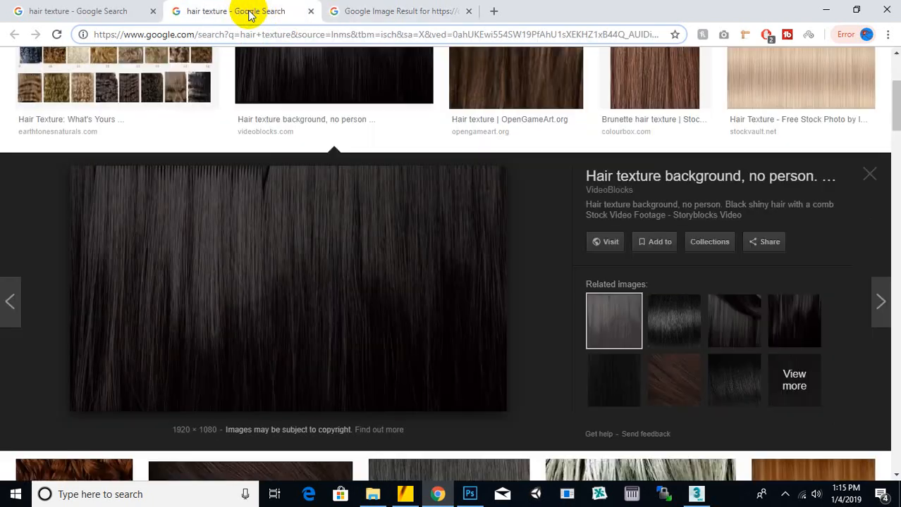
pyautogui.rightClick(330, 257)
pyautogui.click(378, 375)
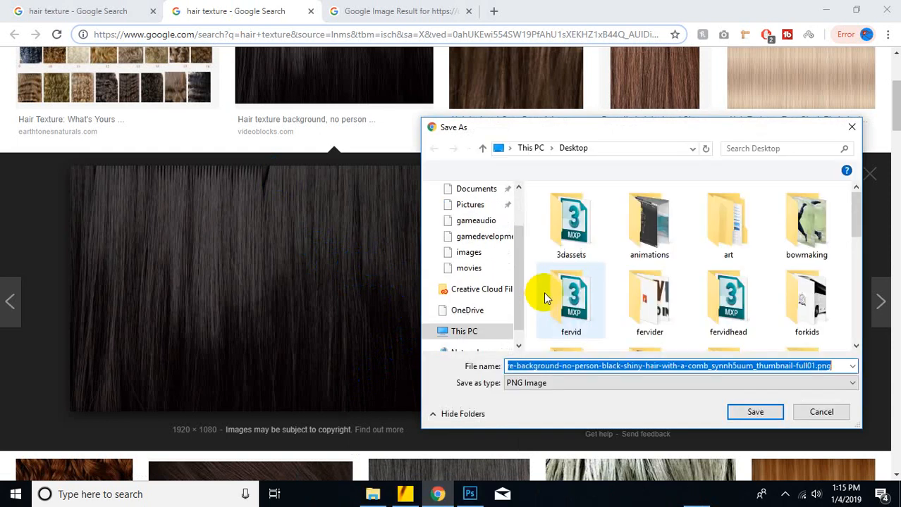
pyautogui.click(753, 413)
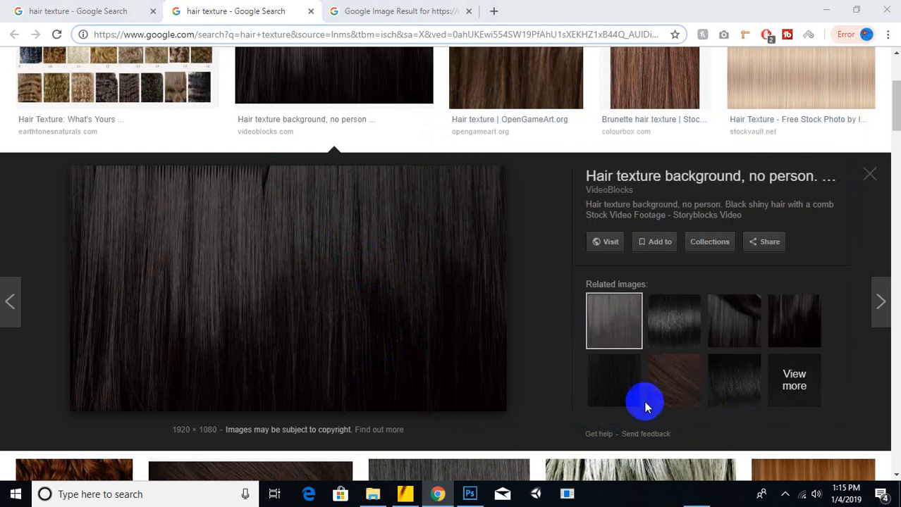
pyautogui.click(311, 11)
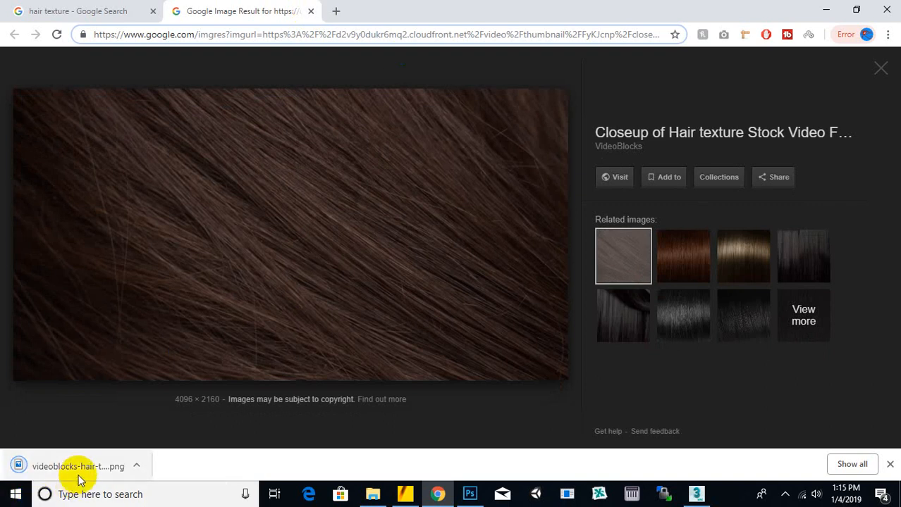
# - Place the downloaded hair texture into diffusemap.jpg in Photoshop, scaled down to about 5.4%
pyautogui.moveTo(28, 467); pyautogui.dragTo(512, 318)
pyautogui.moveTo(540, 94); pyautogui.dragTo(434, 262)
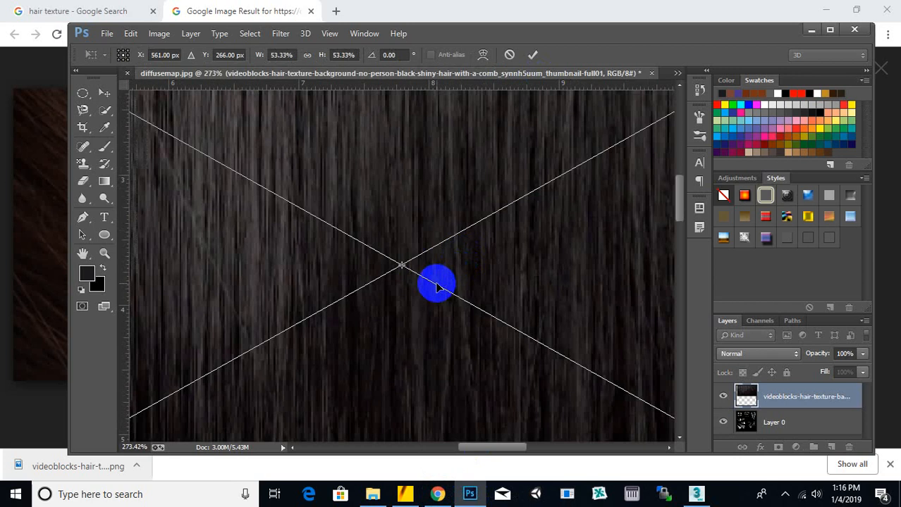
pyautogui.keyDown('alt'); pyautogui.scroll(-8, 432, 289); pyautogui.keyUp('alt')
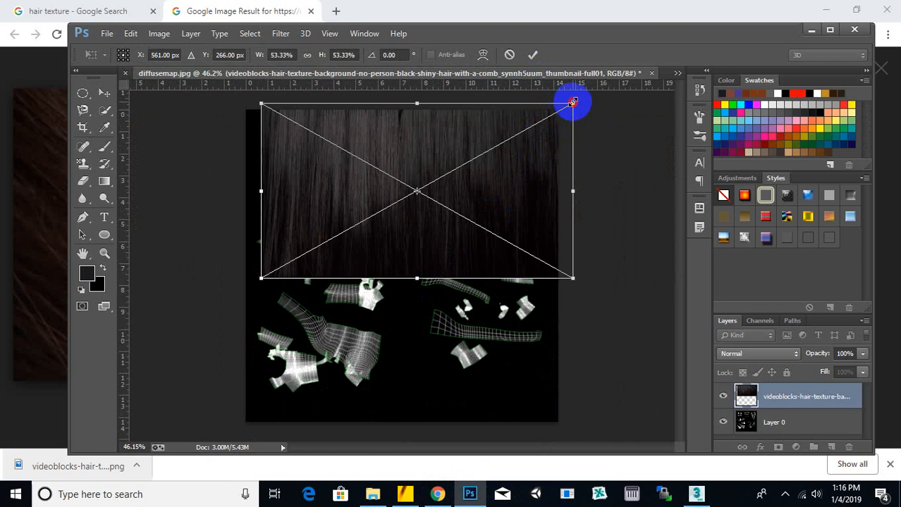
pyautogui.moveTo(572, 103); pyautogui.dragTo(309, 293)
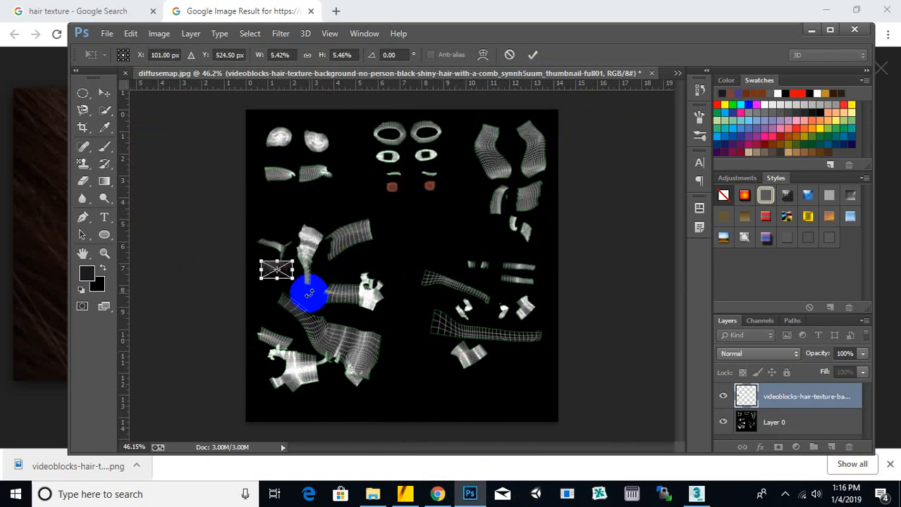
pyautogui.press('b')
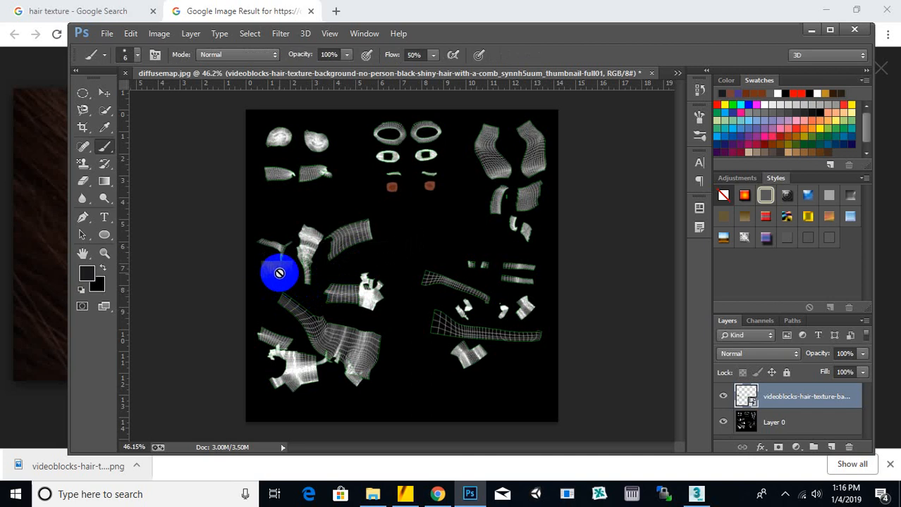
# - Move the small hair texture over the right eyebrow strip and duplicate it over the left eyebrow strip
pyautogui.click(105, 92)
pyautogui.moveTo(271, 258); pyautogui.dragTo(434, 190)
pyautogui.keyDown('alt'); pyautogui.scroll(10, 433, 191); pyautogui.keyUp('alt')
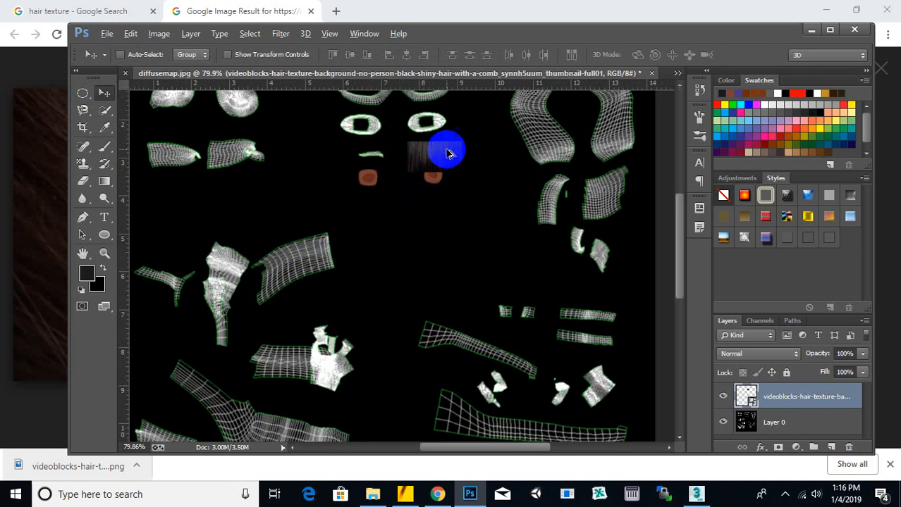
pyautogui.moveTo(442, 205); pyautogui.dragTo(200, 206)
pyautogui.scroll(-2, 391, 215)
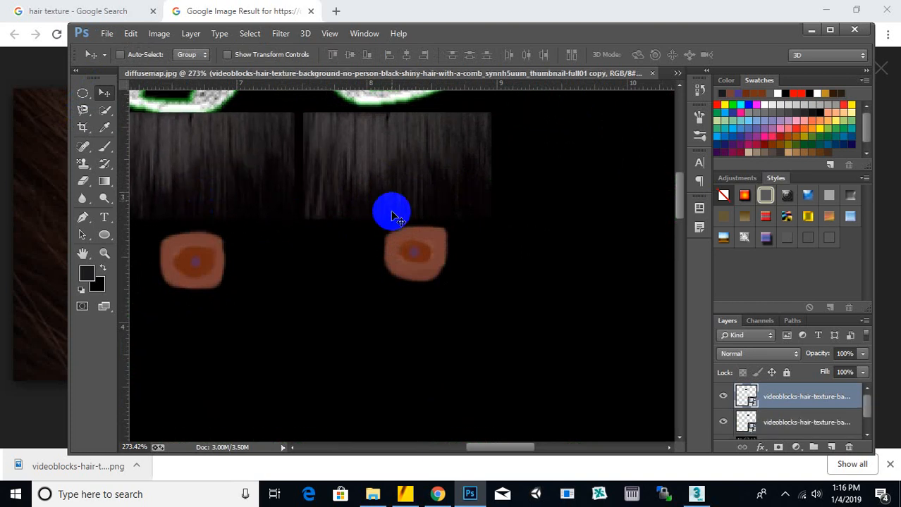
# - Rasterize the hair copy over the left eyebrow strip and erase its upper edge below the eye with a size 17 eraser
pyautogui.keyDown('alt'); pyautogui.scroll(-4, 440, 273); pyautogui.keyUp('alt')
pyautogui.keyDown('alt'); pyautogui.scroll(2, 346, 127); pyautogui.keyUp('alt')
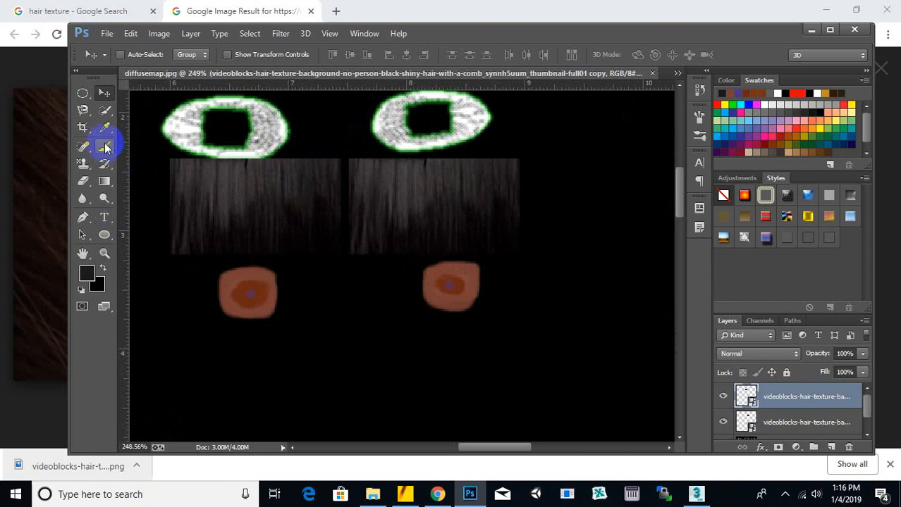
pyautogui.click(83, 181)
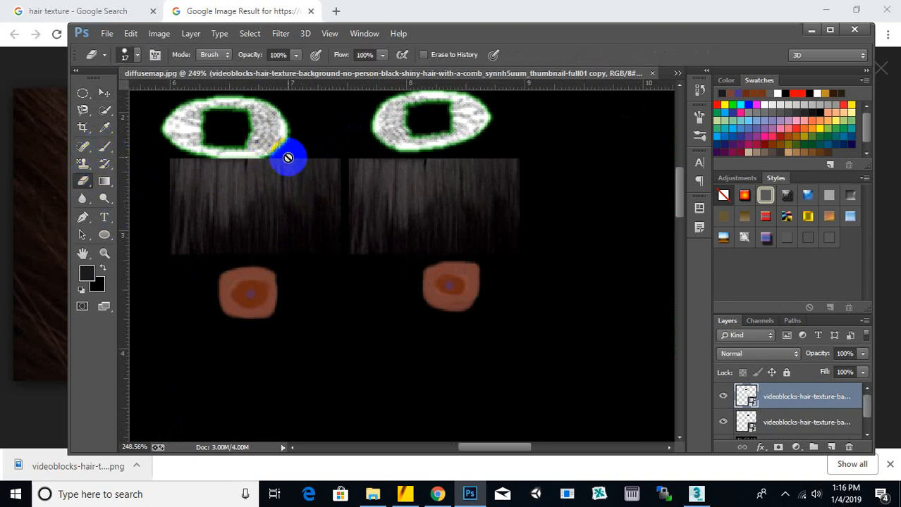
pyautogui.click(287, 157)
pyautogui.click(431, 210)
pyautogui.moveTo(237, 170)
pyautogui.mouseDown()
pyautogui.moveTo(201, 157)
pyautogui.moveTo(314, 161)
pyautogui.mouseUp()
pyautogui.moveTo(481, 161); pyautogui.dragTo(401, 165)
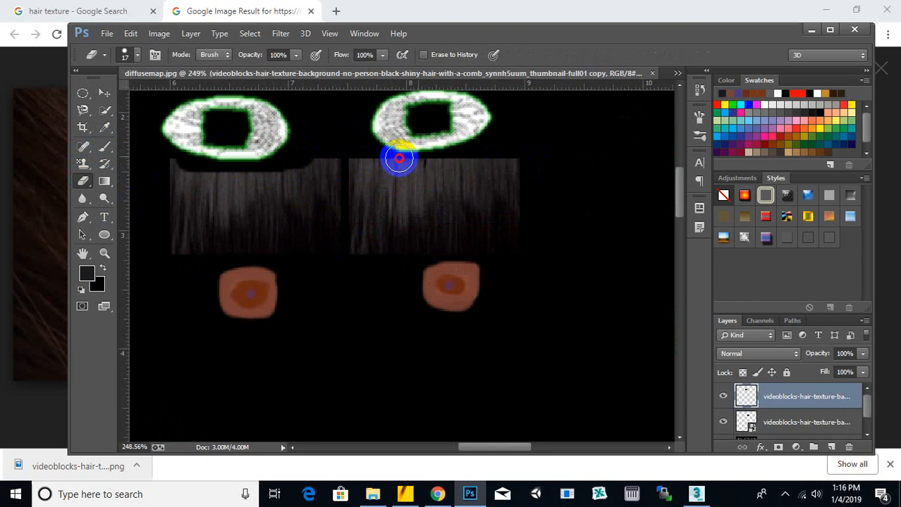
pyautogui.moveTo(150, 160); pyautogui.dragTo(318, 161)
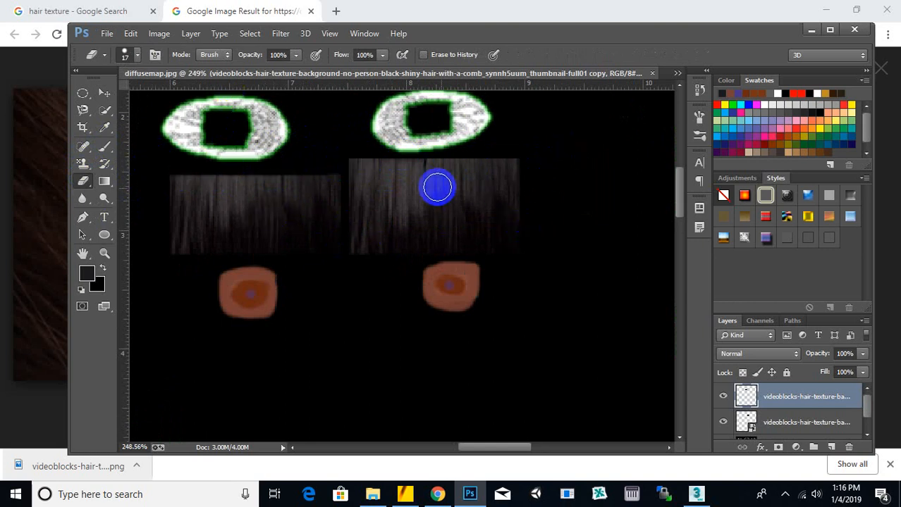
# - Switch to the Move tool and examine the unpainted UV pieces in the lower right of the layout
pyautogui.keyDown('alt'); pyautogui.scroll(-3, 403, 275); pyautogui.keyUp('alt')
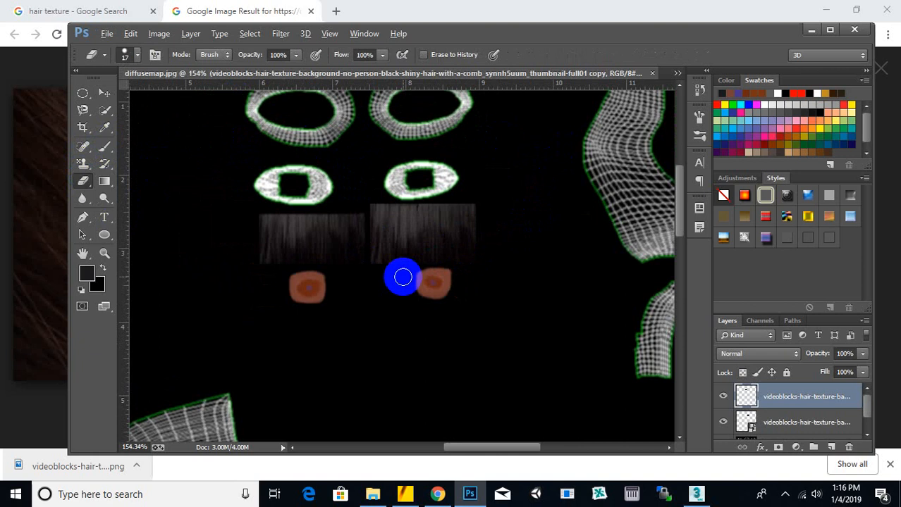
pyautogui.keyDown('alt'); pyautogui.scroll(-2, 404, 277); pyautogui.keyUp('alt')
pyautogui.click(104, 92)
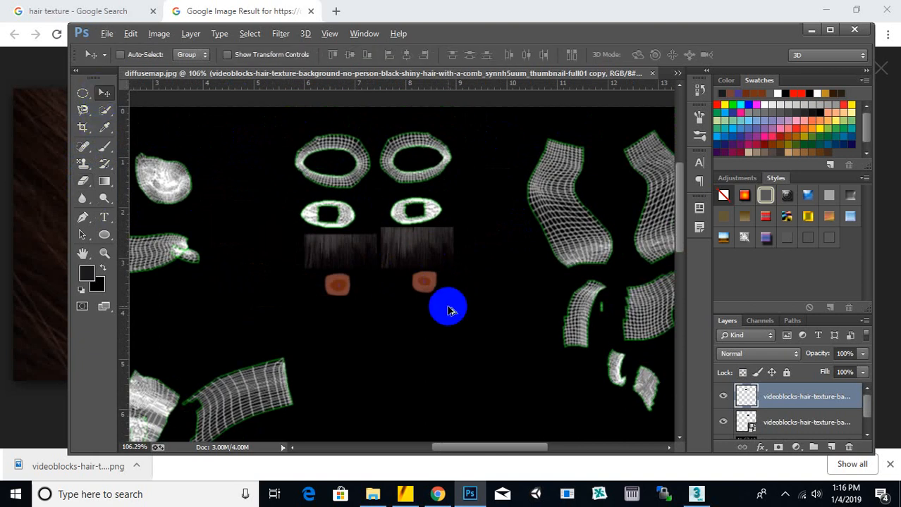
pyautogui.keyDown('alt'); pyautogui.scroll(-4, 447, 310); pyautogui.keyUp('alt')
pyautogui.keyDown('alt'); pyautogui.scroll(2, 603, 416); pyautogui.keyUp('alt')
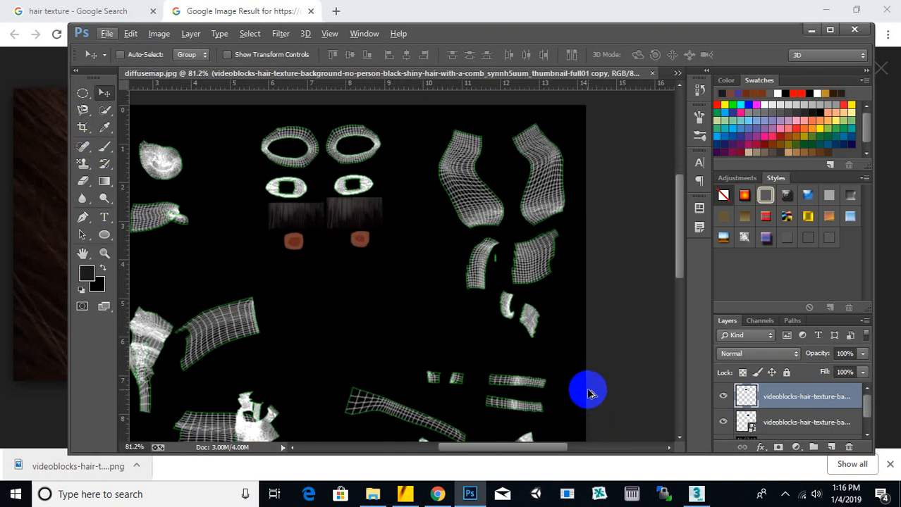
pyautogui.scroll(-3, 588, 394)
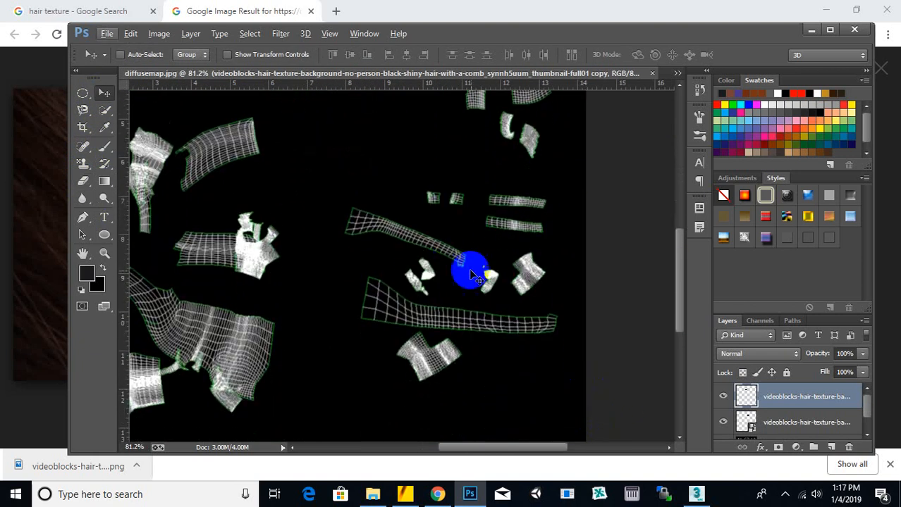
# - Switch to 3ds Max, close the rendered UV map, and select the lower-right UV islands to locate them on the head
pyautogui.click(708, 495)
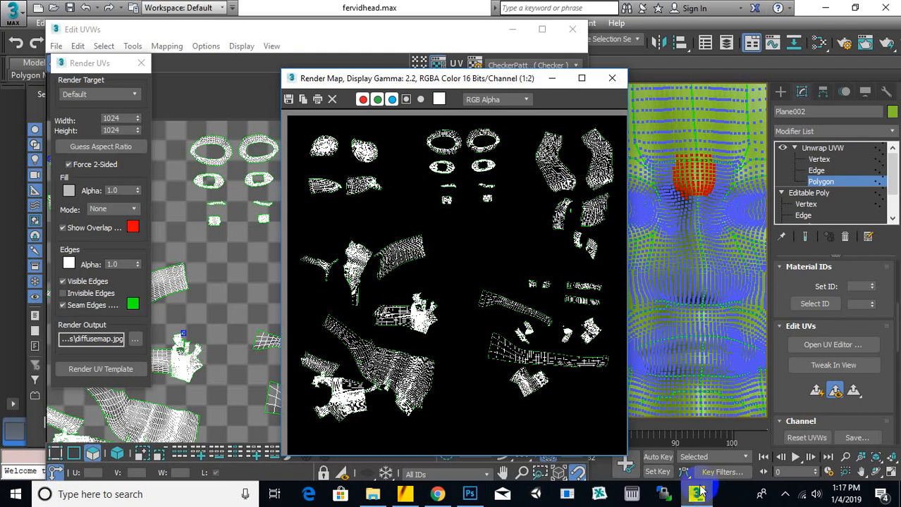
pyautogui.click(611, 78)
pyautogui.scroll(-4, 437, 361)
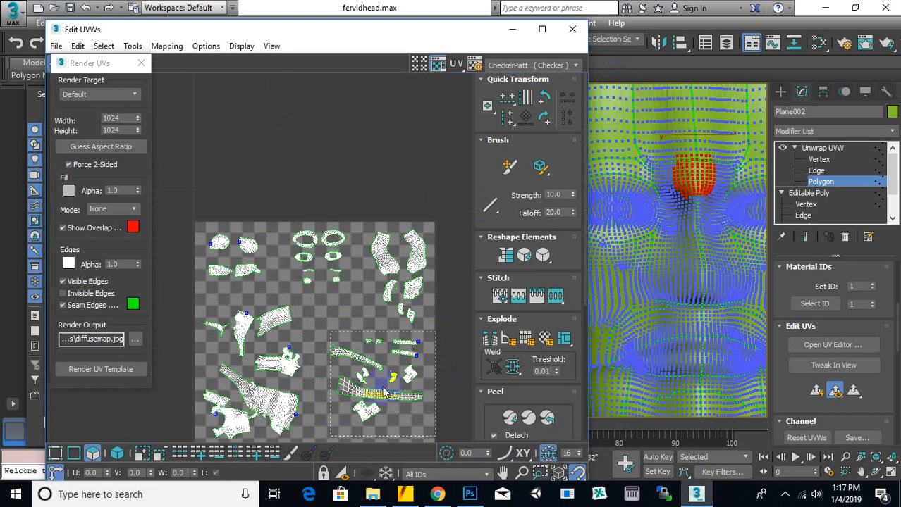
pyautogui.moveTo(436, 331); pyautogui.dragTo(330, 437)
pyautogui.scroll(-5, 688, 276)
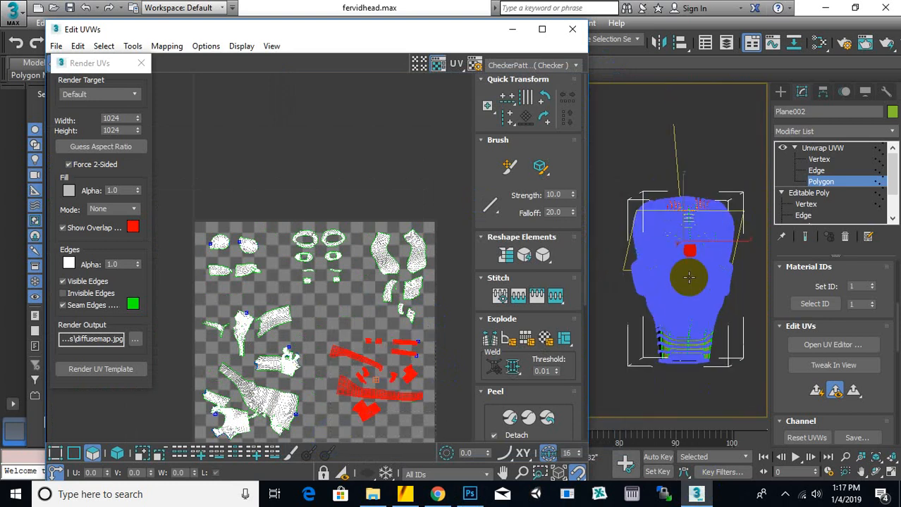
pyautogui.scroll(5, 687, 282)
pyautogui.scroll(-8, 690, 317)
pyautogui.keyDown('alt'); pyautogui.moveTo(691, 347); pyautogui.dragTo(735, 254, button='middle'); pyautogui.keyUp('alt')
pyautogui.scroll(8, 700, 283)
# - Leave polygon selection, go to the Editable Poly level and back to Unwrap UVW, and reopen the UV editor
pyautogui.click(821, 181)
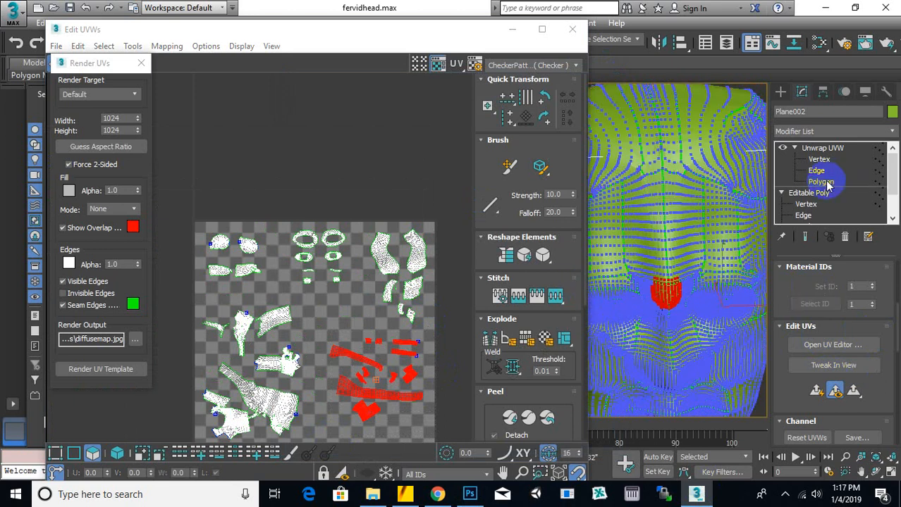
pyautogui.click(809, 193)
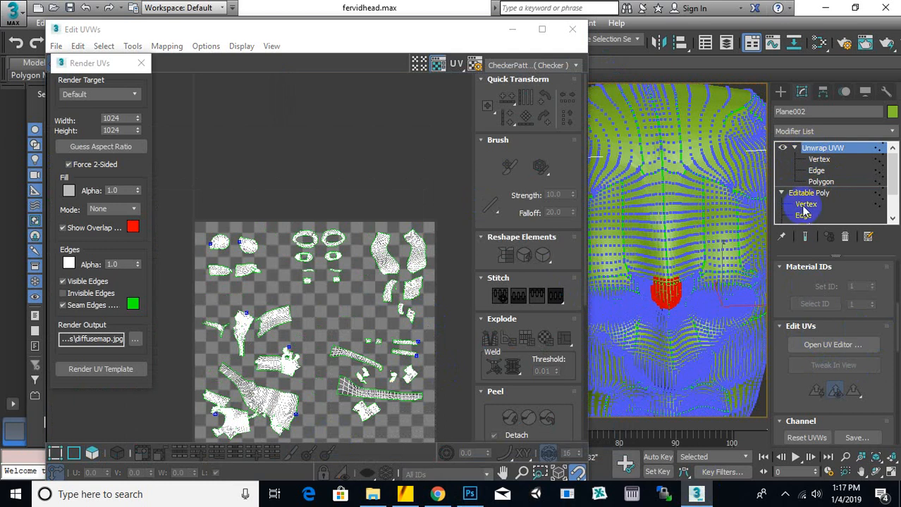
pyautogui.click(806, 205)
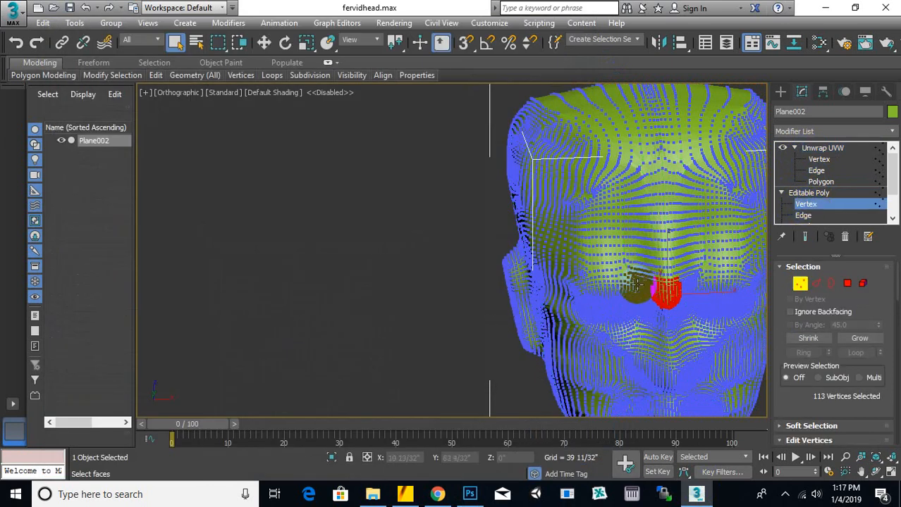
pyautogui.click(808, 194)
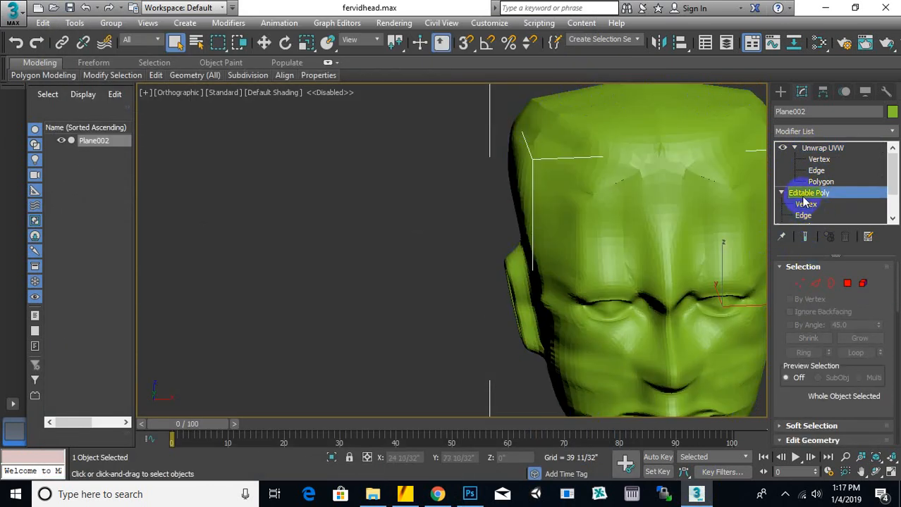
pyautogui.click(822, 148)
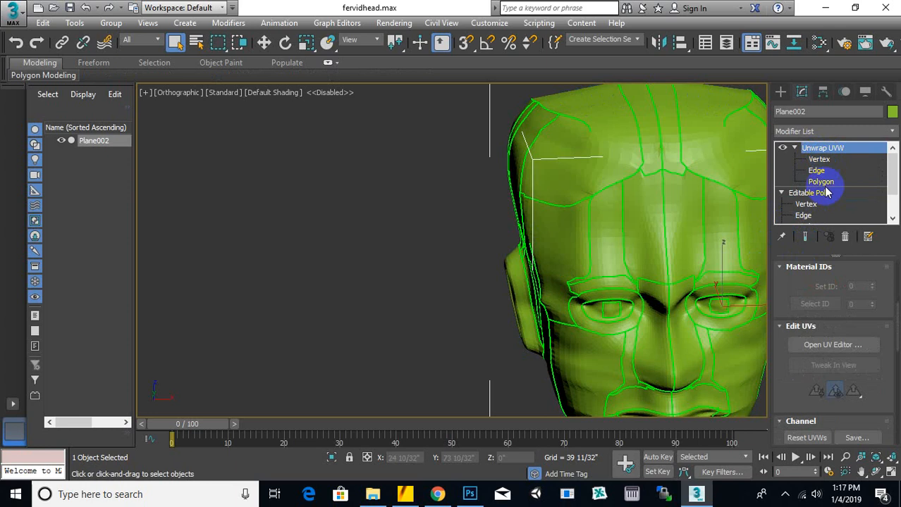
pyautogui.scroll(-2, 890, 359)
pyautogui.click(851, 305)
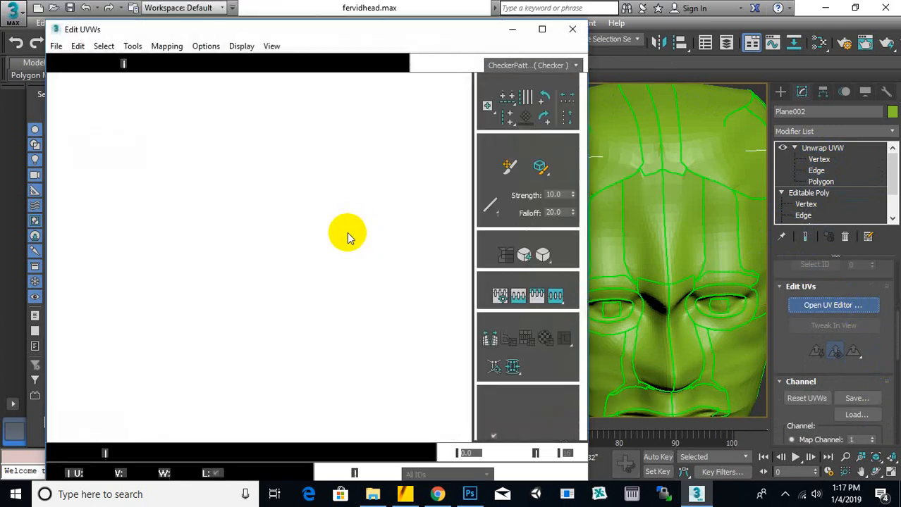
# - Check in the UV editor where the lower-right group of UV islands belongs on the head
pyautogui.scroll(-4, 345, 232)
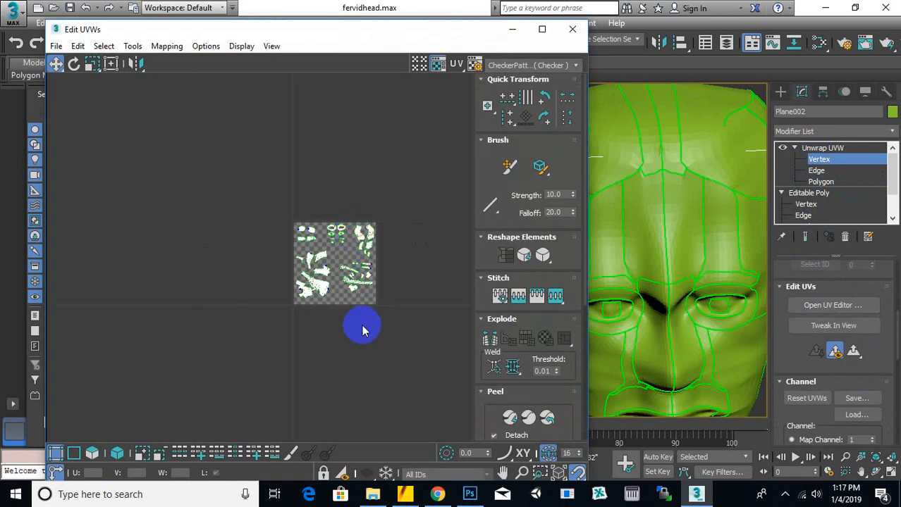
pyautogui.scroll(3, 362, 326)
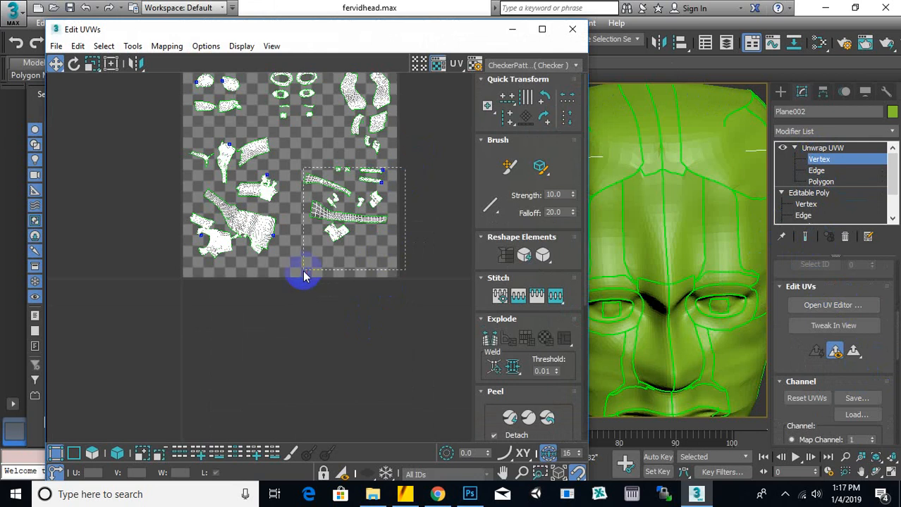
pyautogui.moveTo(304, 271); pyautogui.dragTo(304, 273)
pyautogui.scroll(-3, 675, 261)
pyautogui.keyDown('alt'); pyautogui.moveTo(655, 297); pyautogui.dragTo(623, 306, button='middle'); pyautogui.keyUp('alt')
# - Switch to Photoshop and duplicate the right eyebrow's hair texture over the two short horizontal UV strips at the lower right
pyautogui.click(469, 494)
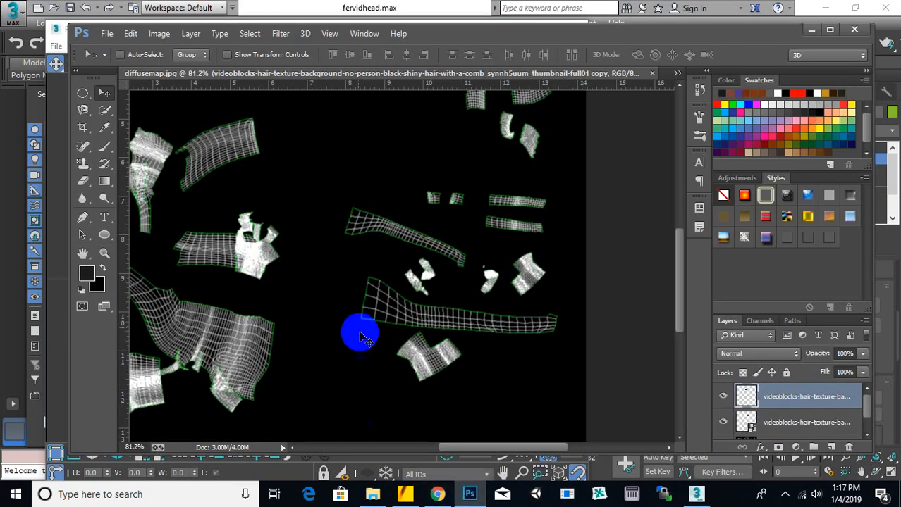
pyautogui.keyDown('alt'); pyautogui.scroll(-4, 402, 298); pyautogui.keyUp('alt')
pyautogui.keyDown('alt'); pyautogui.scroll(2, 405, 162); pyautogui.keyUp('alt')
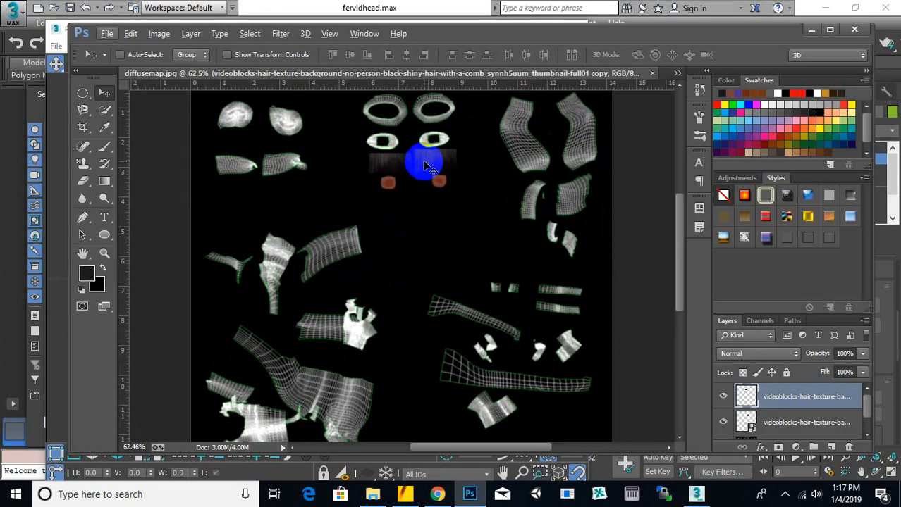
pyautogui.rightClick(426, 167)
pyautogui.click(440, 180)
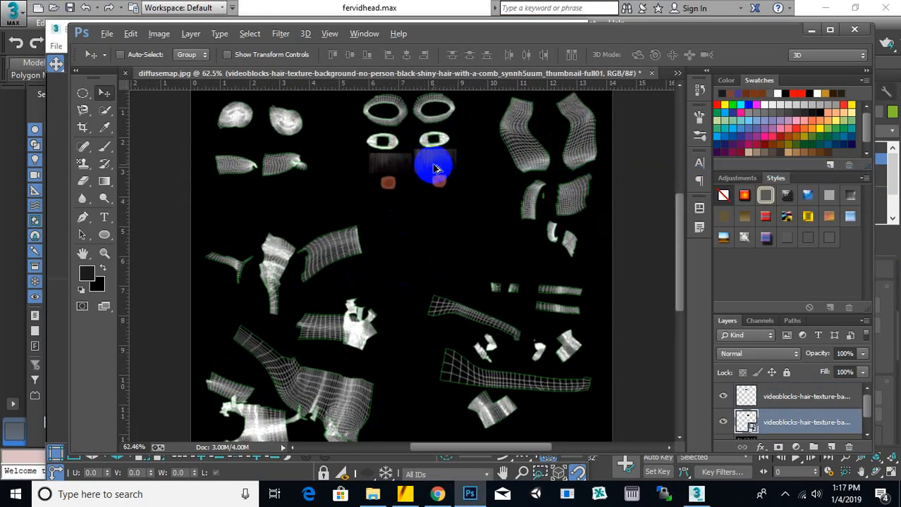
pyautogui.moveTo(434, 167); pyautogui.dragTo(560, 297)
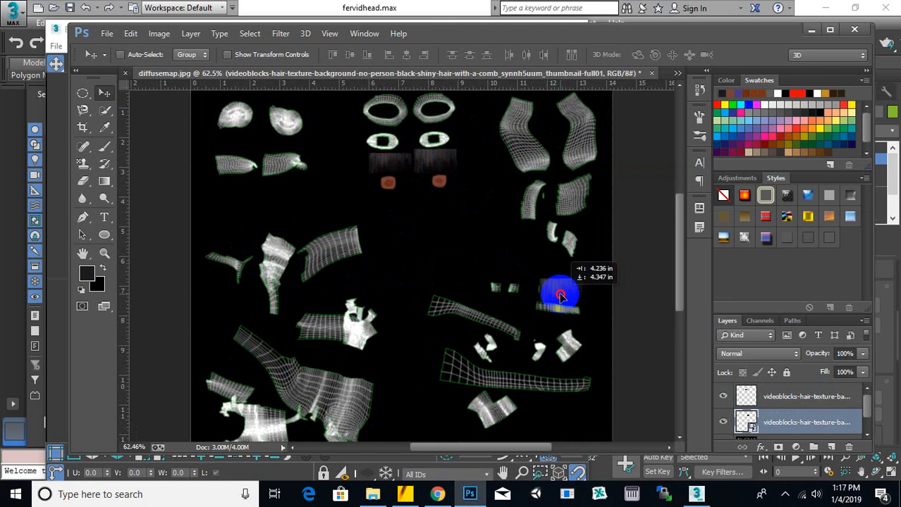
pyautogui.keyDown('alt'); pyautogui.scroll(4, 567, 298); pyautogui.keyUp('alt')
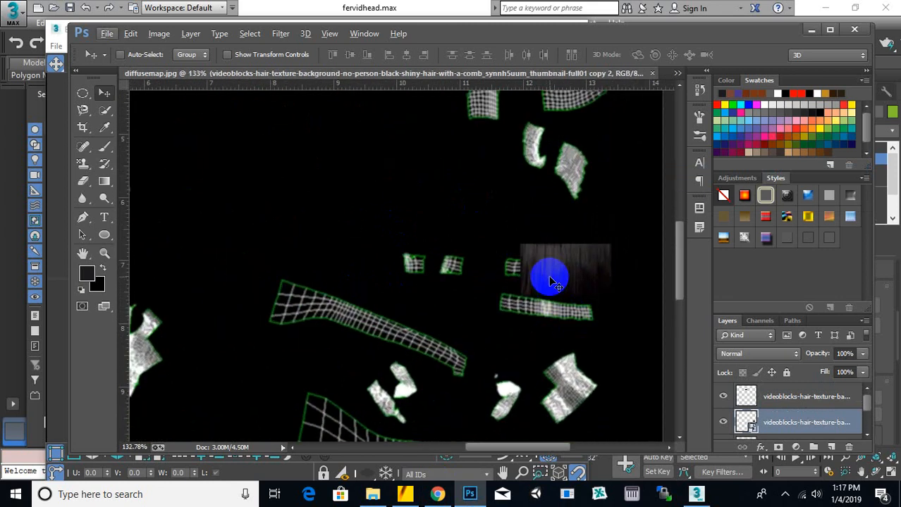
# - Try merging the right eyebrow's hair layer with the lower-right duplicate and shifting the result, and undo the merge
pyautogui.scroll(8, 382, 237)
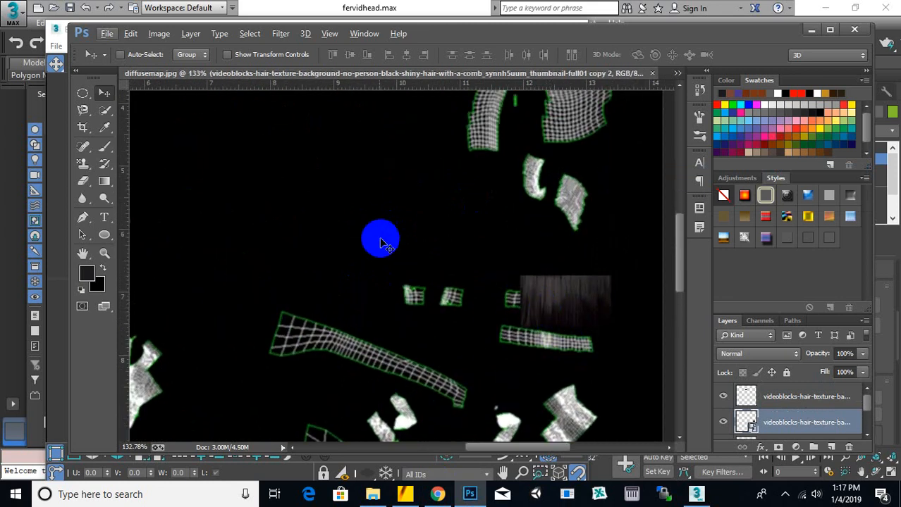
pyautogui.rightClick(303, 190)
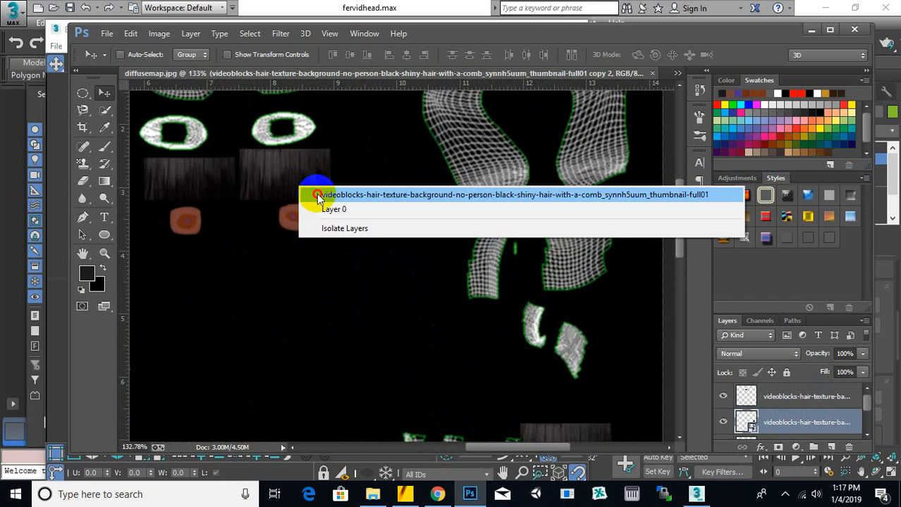
pyautogui.click(316, 198)
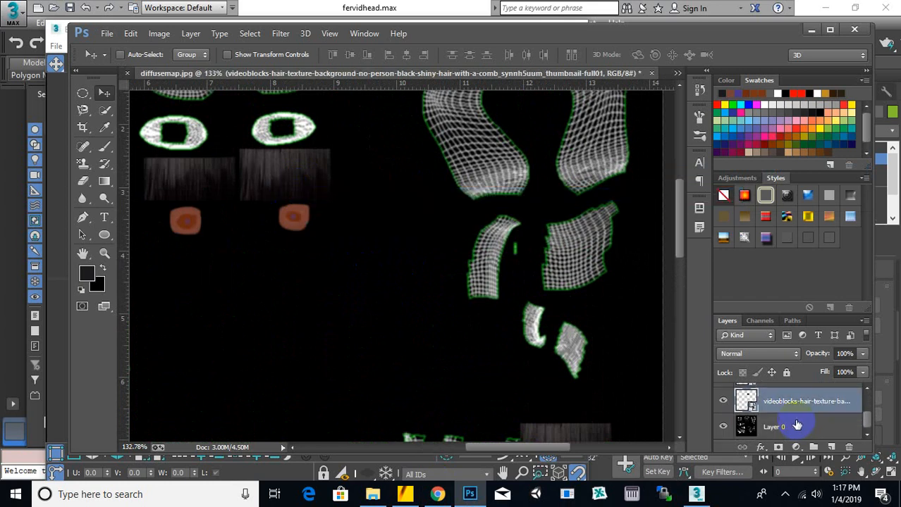
pyautogui.scroll(1, 797, 424)
pyautogui.keyDown('shift'); pyautogui.click(787, 411); pyautogui.keyUp('shift')
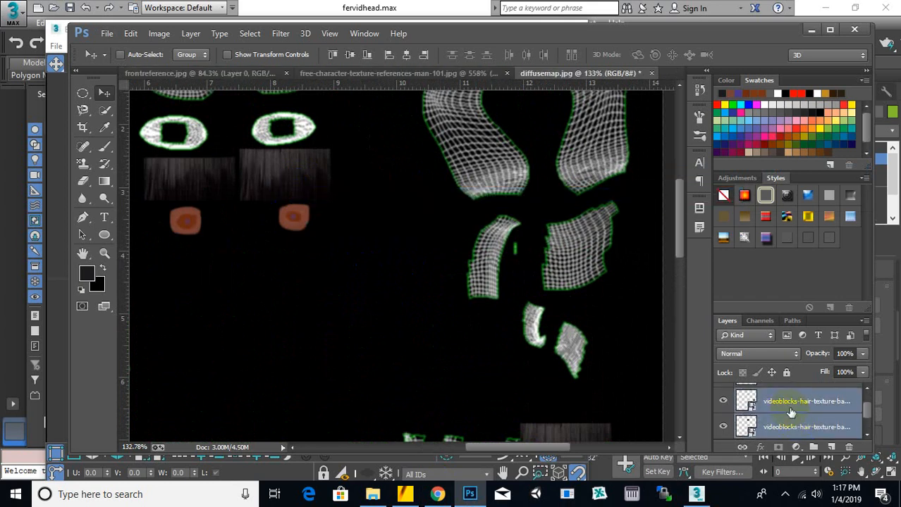
pyautogui.hotkey('ctrl', 'e')
pyautogui.moveTo(267, 184)
pyautogui.mouseDown()
pyautogui.moveTo(258, 188)
pyautogui.moveTo(316, 187)
pyautogui.moveTo(267, 187)
pyautogui.mouseUp()
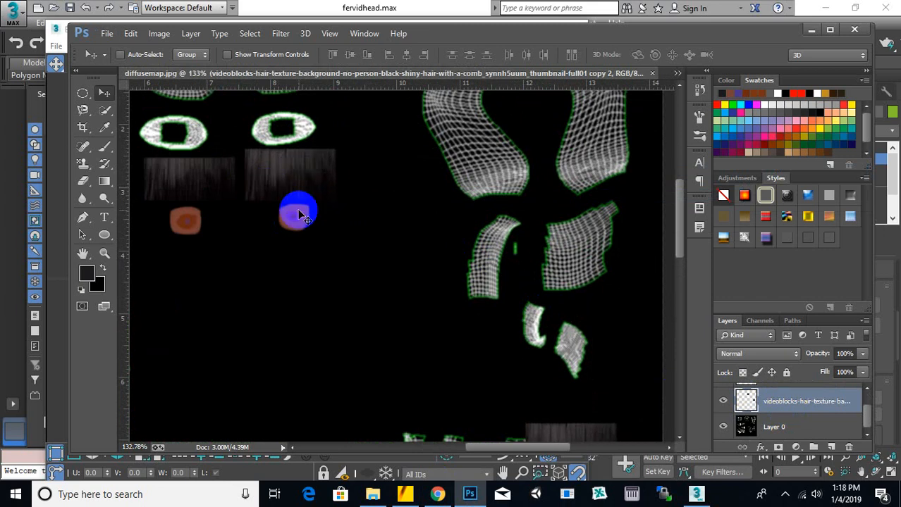
pyautogui.scroll(-2, 495, 319)
pyautogui.moveTo(592, 393); pyautogui.dragTo(590, 394)
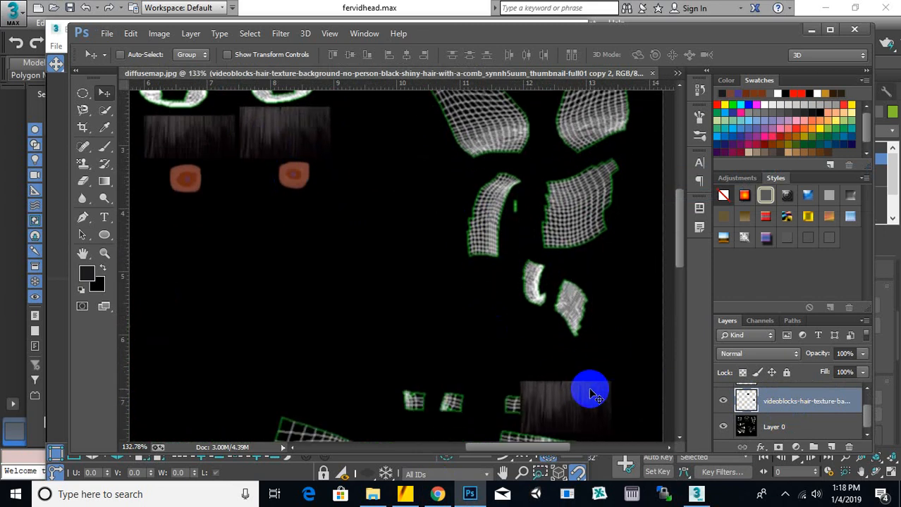
pyautogui.hotkey('ctrl', 'alt', 'z')
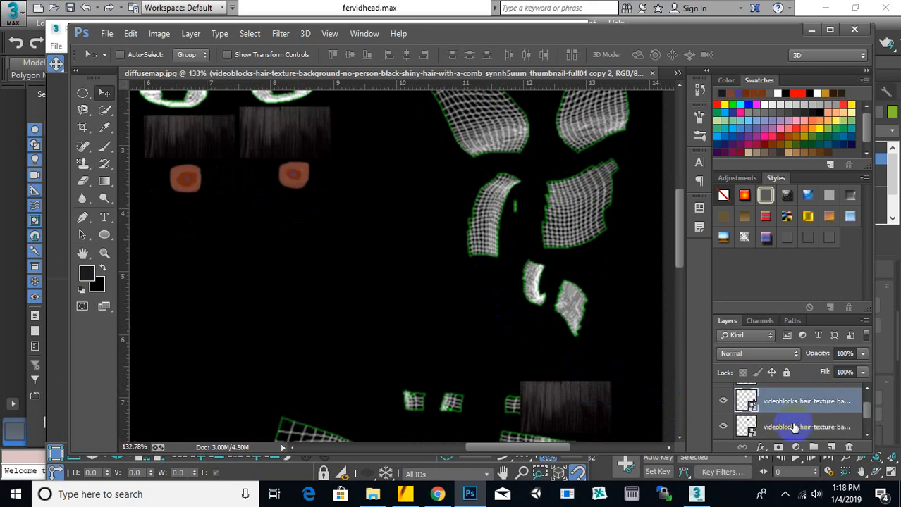
# - Merge the left and right eyebrow hair layers into one layer and nudge it slightly to the right
pyautogui.click(799, 426)
pyautogui.scroll(-2, 811, 418)
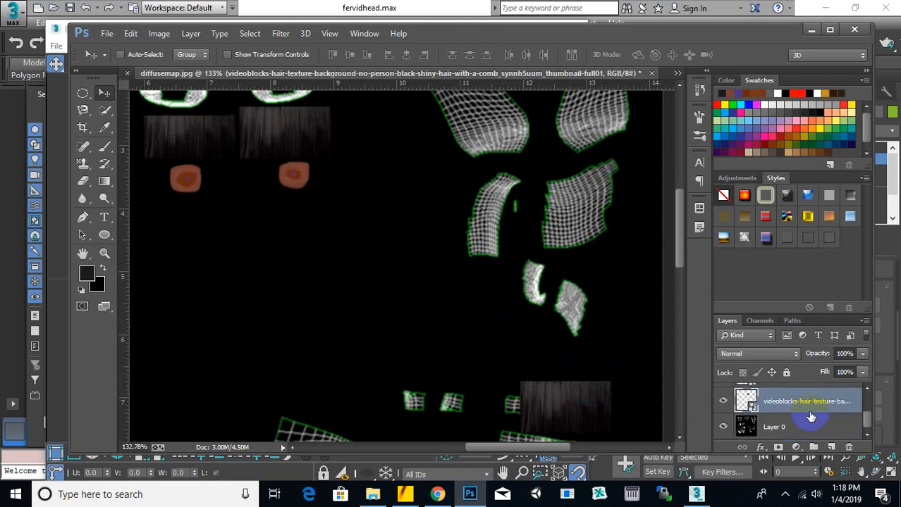
pyautogui.scroll(2, 810, 416)
pyautogui.keyDown('ctrl'); pyautogui.click(797, 402); pyautogui.keyUp('ctrl')
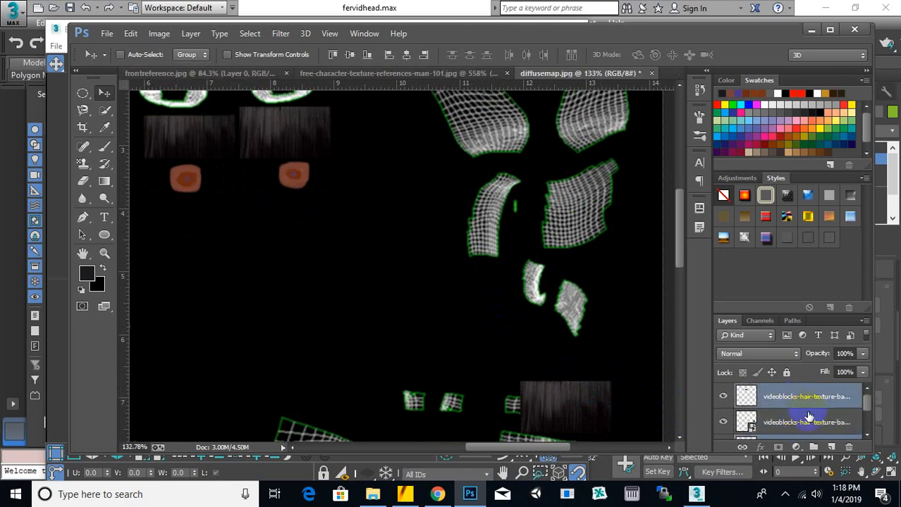
pyautogui.scroll(-1, 814, 418)
pyautogui.scroll(1, 814, 418)
pyautogui.hotkey('ctrl', 'e')
pyautogui.moveTo(278, 141); pyautogui.dragTo(285, 141)
# - Duplicate the lower-right hair texture patch twice, side by side, over the three small square UV islands beside it
pyautogui.scroll(-3, 386, 219)
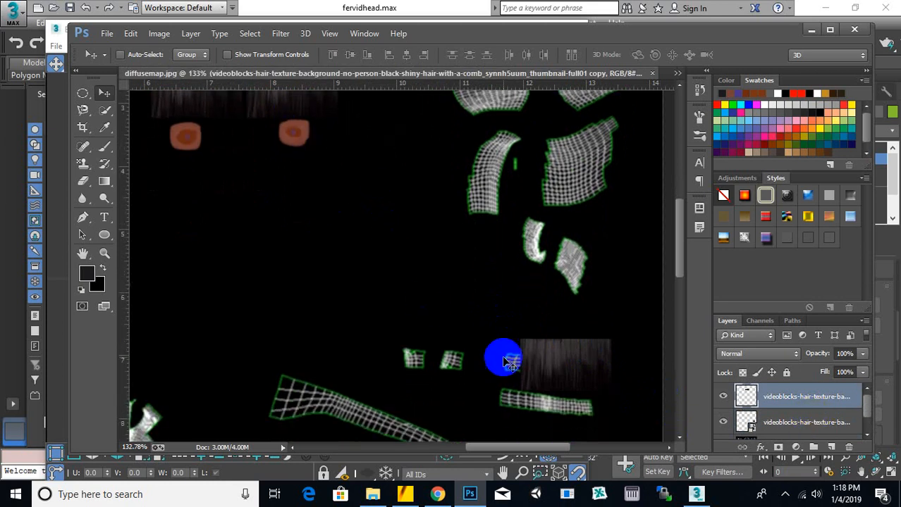
pyautogui.rightClick(585, 375)
pyautogui.click(598, 377)
pyautogui.scroll(-2, 527, 344)
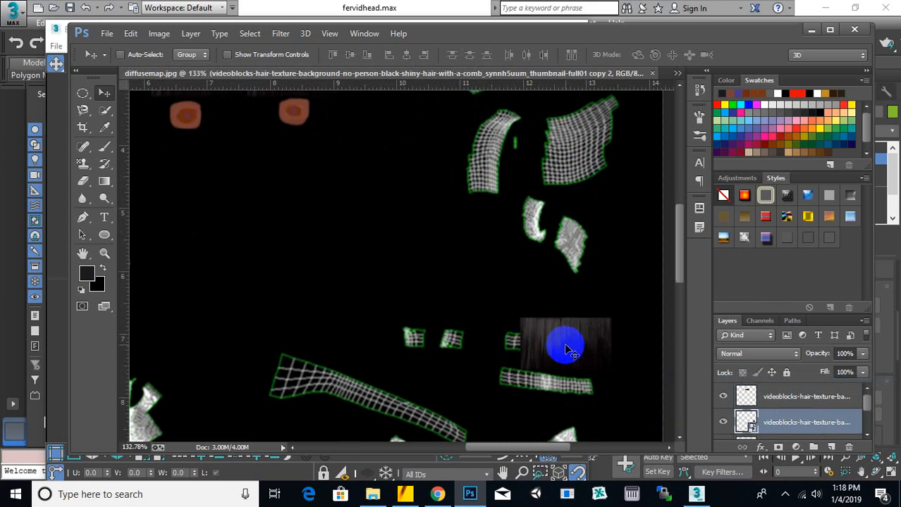
pyautogui.moveTo(562, 349); pyautogui.dragTo(479, 349)
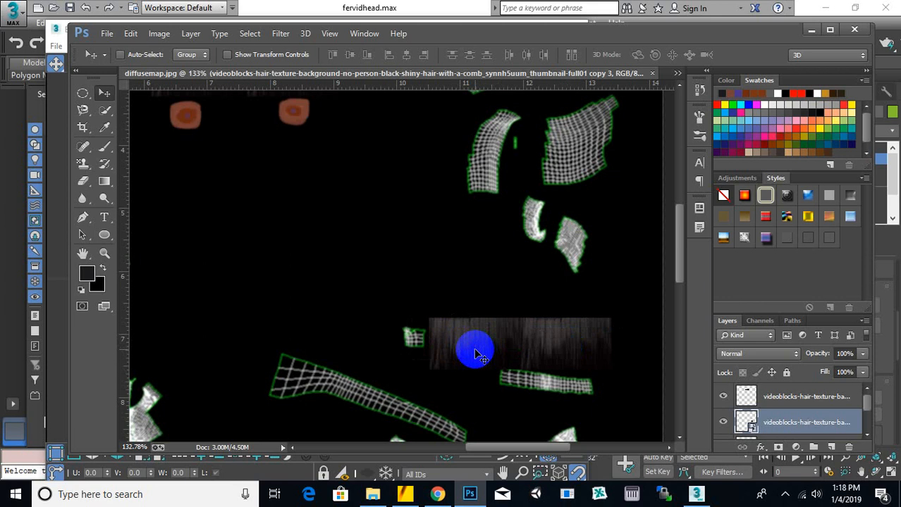
pyautogui.keyDown('alt'); pyautogui.moveTo(471, 356); pyautogui.dragTo(389, 360); pyautogui.keyUp('alt')
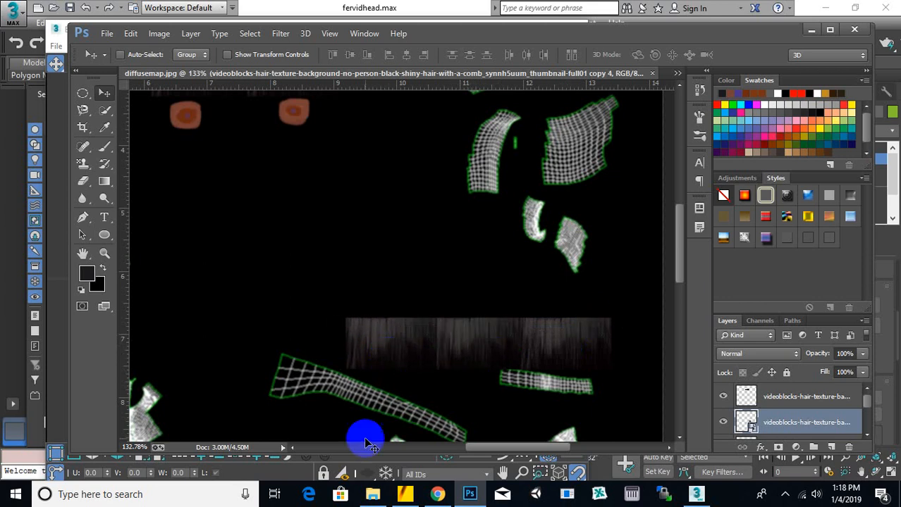
# - Merge the three adjoining lower-right hair patches into a single strip layer
pyautogui.scroll(-3, 464, 334)
pyautogui.scroll(-3, 820, 422)
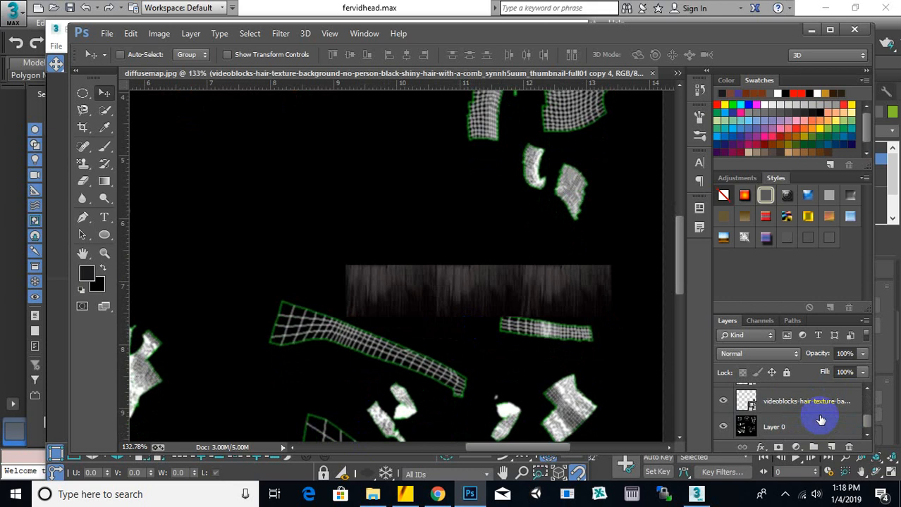
pyautogui.keyDown('ctrl'); pyautogui.click(809, 412); pyautogui.keyUp('ctrl')
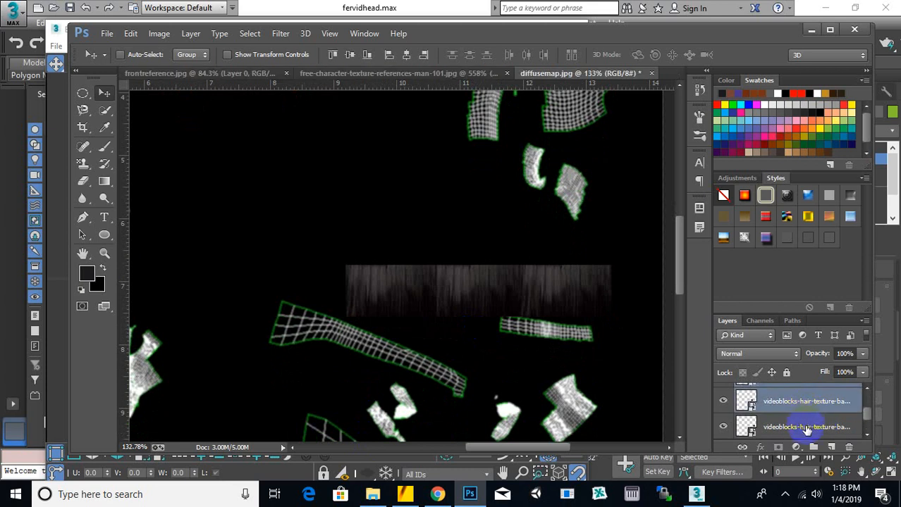
pyautogui.keyDown('ctrl'); pyautogui.click(809, 427); pyautogui.keyUp('ctrl')
pyautogui.scroll(-1, 809, 425)
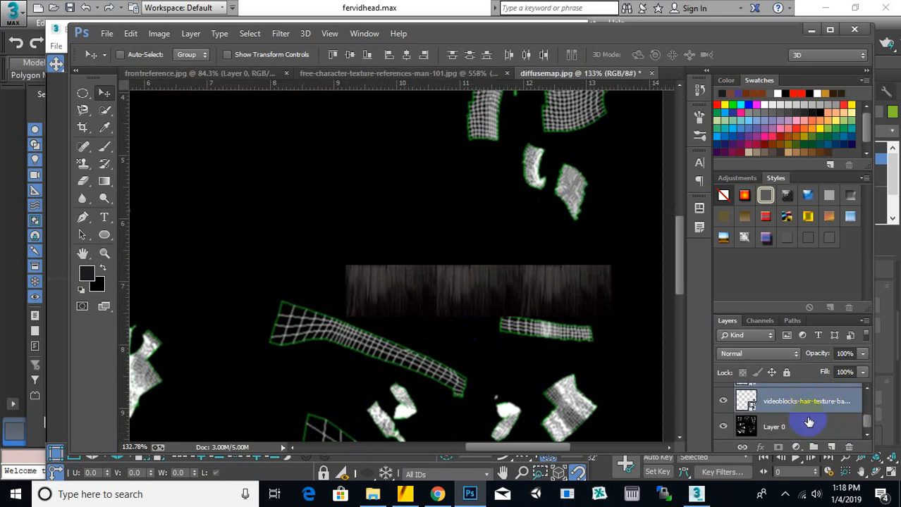
pyautogui.click(808, 414)
# - Duplicate the merged hair strip downward in stacked rows to cover the UV islands beneath it
pyautogui.keyDown('alt'); pyautogui.moveTo(512, 297); pyautogui.dragTo(516, 347); pyautogui.keyUp('alt')
pyautogui.scroll(-2, 514, 341)
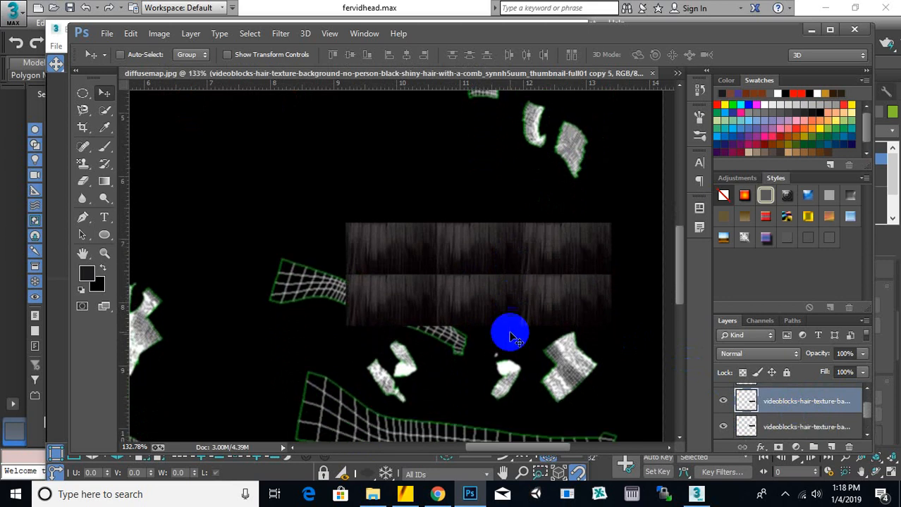
pyautogui.keyDown('alt'); pyautogui.moveTo(528, 306); pyautogui.dragTo(529, 351); pyautogui.keyUp('alt')
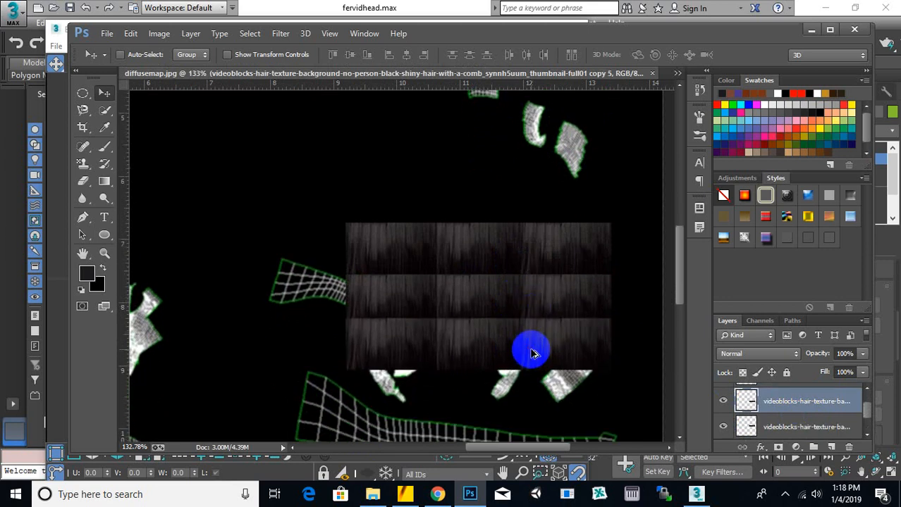
pyautogui.scroll(-3, 532, 345)
pyautogui.keyDown('alt'); pyautogui.moveTo(523, 306); pyautogui.dragTo(550, 356); pyautogui.keyUp('alt')
pyautogui.scroll(-3, 531, 318)
# - Adjust the lowest hair strip and duplicate strips toward the left to cover the remaining long UV islands
pyautogui.moveTo(537, 409)
pyautogui.mouseDown()
pyautogui.moveTo(534, 398)
pyautogui.moveTo(522, 399)
pyautogui.mouseUp()
pyautogui.keyDown('alt'); pyautogui.moveTo(523, 399); pyautogui.dragTo(213, 257); pyautogui.keyUp('alt')
pyautogui.keyDown('alt'); pyautogui.moveTo(292, 259); pyautogui.dragTo(365, 159); pyautogui.keyUp('alt')
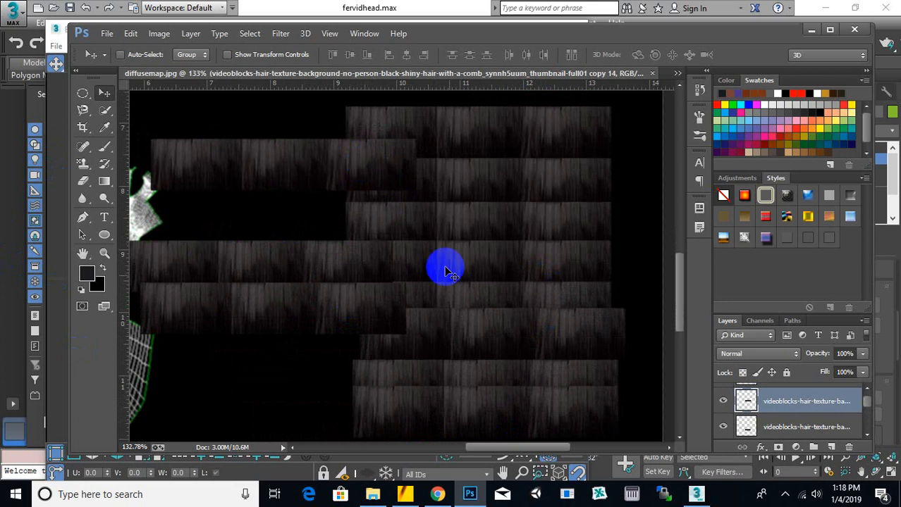
# - Erase the excess left ends of the upper and middle hair strips that extend toward the neighbouring skin UV islands
pyautogui.keyDown('alt'); pyautogui.scroll(-5, 532, 304); pyautogui.keyUp('alt')
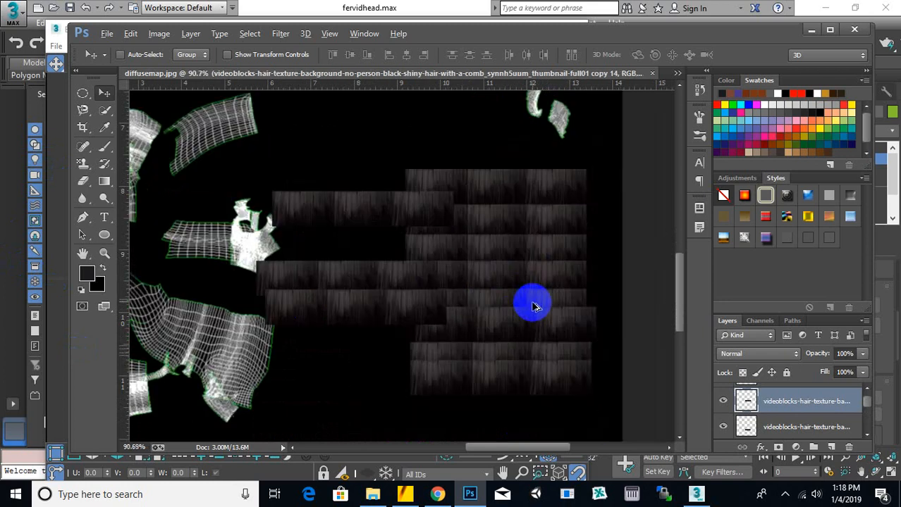
pyautogui.keyDown('alt'); pyautogui.scroll(3, 296, 218); pyautogui.keyUp('alt')
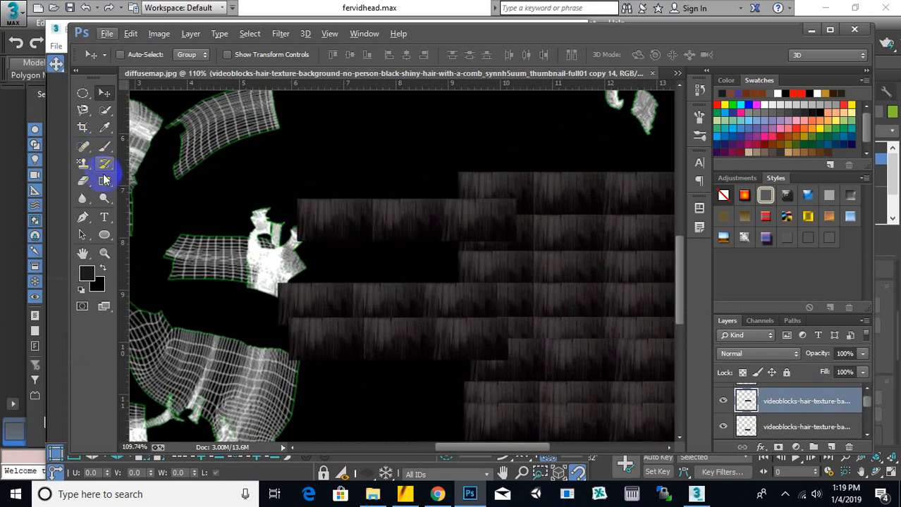
pyautogui.click(82, 181)
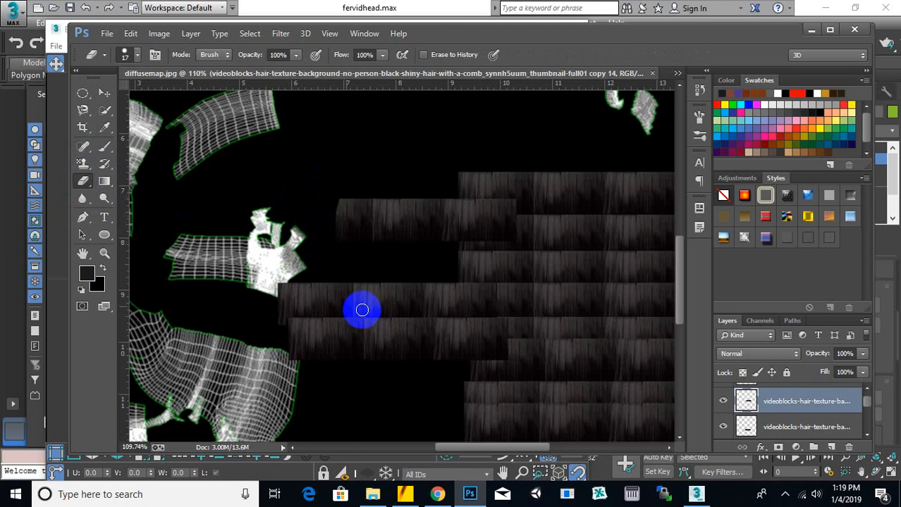
pyautogui.click(103, 93)
pyautogui.rightClick(398, 302)
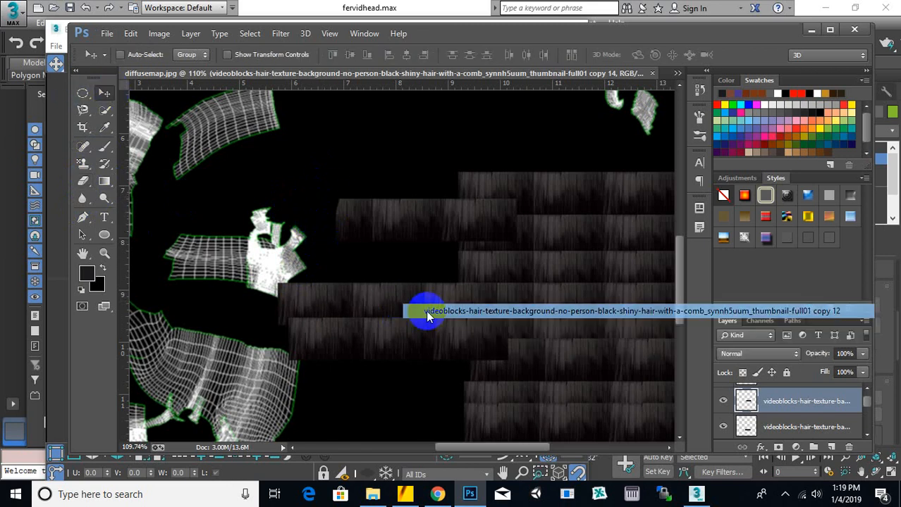
pyautogui.click(423, 312)
pyautogui.click(97, 184)
pyautogui.moveTo(278, 316)
pyautogui.mouseDown()
pyautogui.moveTo(267, 275)
pyautogui.moveTo(295, 322)
pyautogui.moveTo(314, 295)
pyautogui.mouseUp()
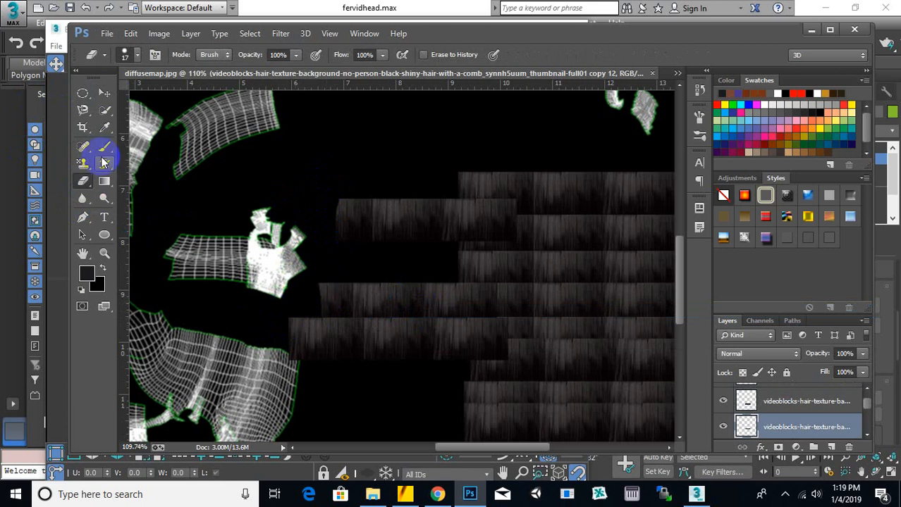
# - Erase the excess left end of the lowest left-hand hair strip, in line with the strip above
pyautogui.click(104, 95)
pyautogui.rightClick(402, 318)
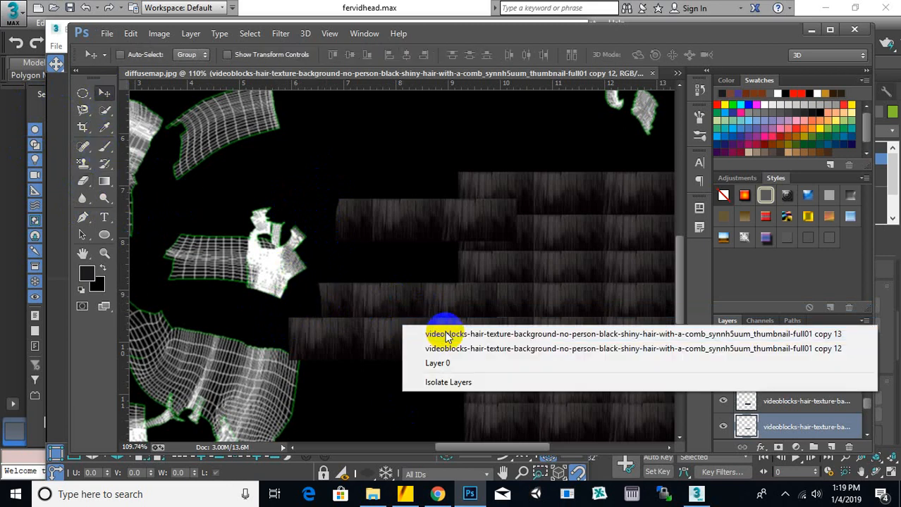
pyautogui.click(440, 327)
pyautogui.click(84, 182)
pyautogui.moveTo(275, 281)
pyautogui.mouseDown()
pyautogui.moveTo(292, 306)
pyautogui.moveTo(301, 376)
pyautogui.moveTo(314, 292)
pyautogui.moveTo(311, 375)
pyautogui.mouseUp()
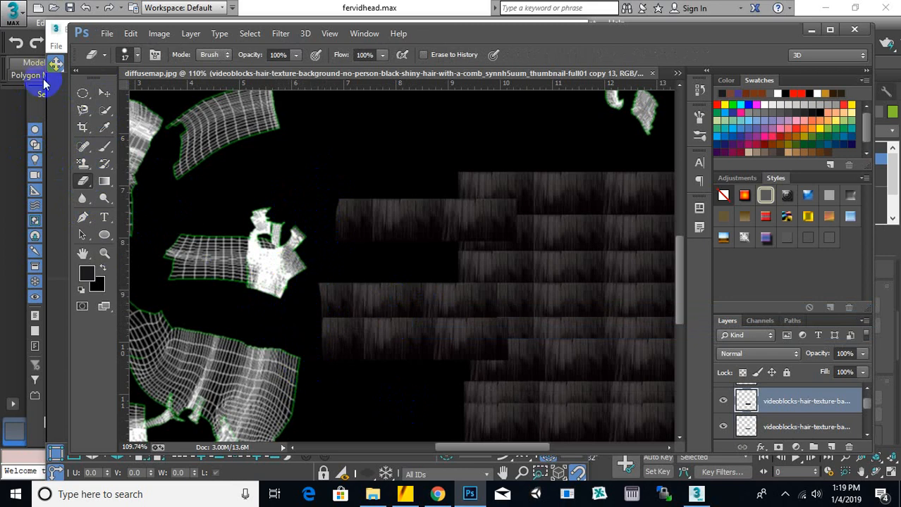
# - Select the stacked hair strip layers above Layer 0 and merge them into one layer
pyautogui.click(103, 93)
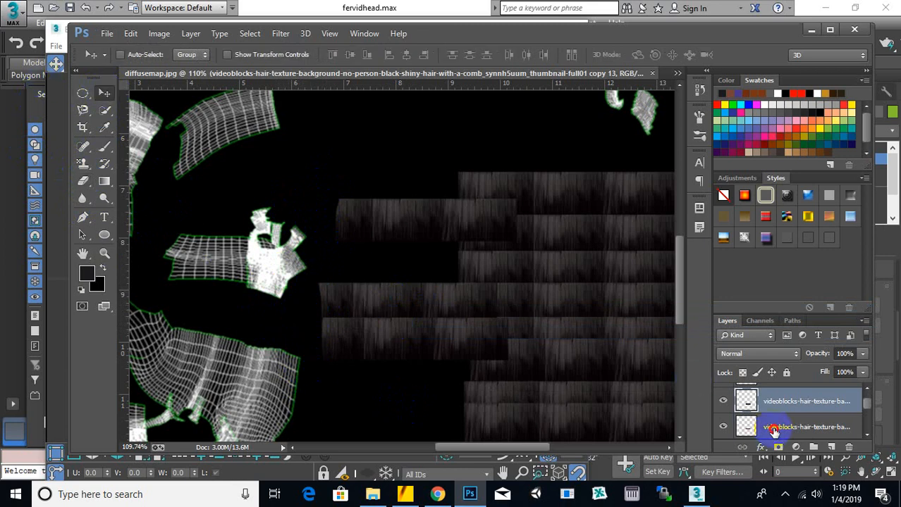
pyautogui.keyDown('ctrl'); pyautogui.click(774, 431); pyautogui.keyUp('ctrl')
pyautogui.scroll(-2, 783, 435)
pyautogui.keyDown('ctrl'); pyautogui.click(789, 412); pyautogui.keyUp('ctrl')
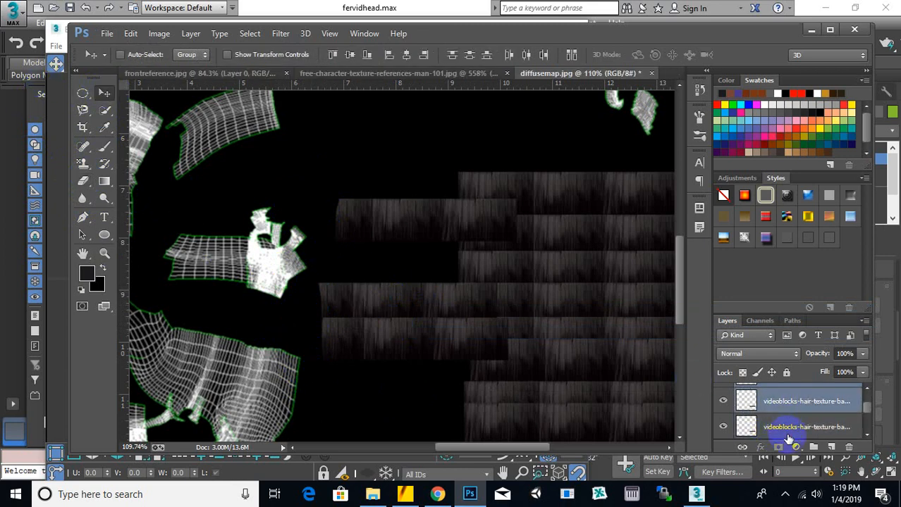
pyautogui.keyDown('ctrl'); pyautogui.click(784, 433); pyautogui.keyUp('ctrl')
pyautogui.scroll(-3, 788, 431)
pyautogui.keyDown('ctrl'); pyautogui.click(799, 407); pyautogui.keyUp('ctrl')
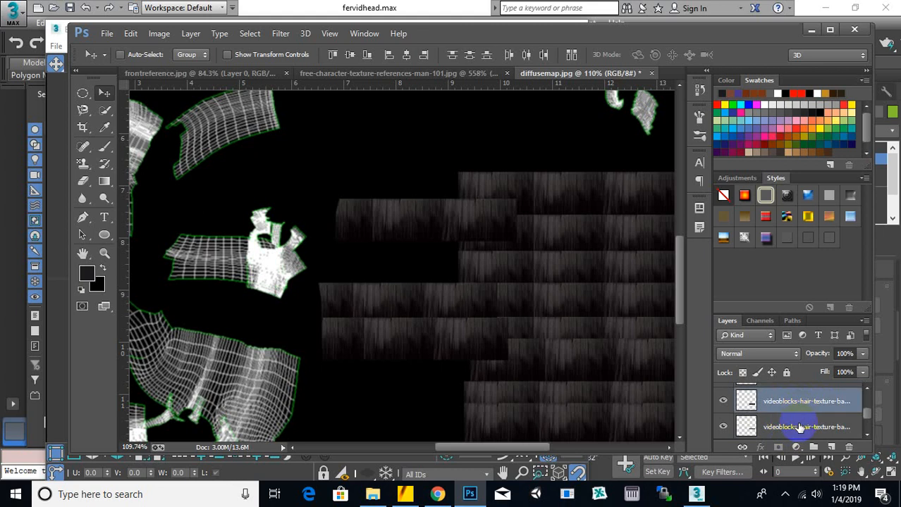
pyautogui.keyDown('ctrl'); pyautogui.click(799, 431); pyautogui.keyUp('ctrl')
pyautogui.scroll(-2, 798, 432)
pyautogui.keyDown('ctrl'); pyautogui.click(784, 409); pyautogui.keyUp('ctrl')
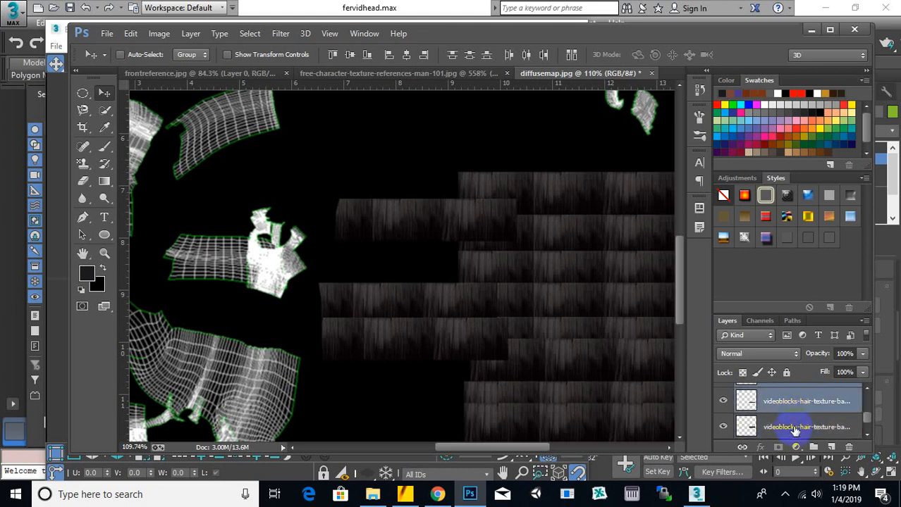
pyautogui.keyDown('ctrl'); pyautogui.click(793, 428); pyautogui.keyUp('ctrl')
pyautogui.scroll(-1, 796, 433)
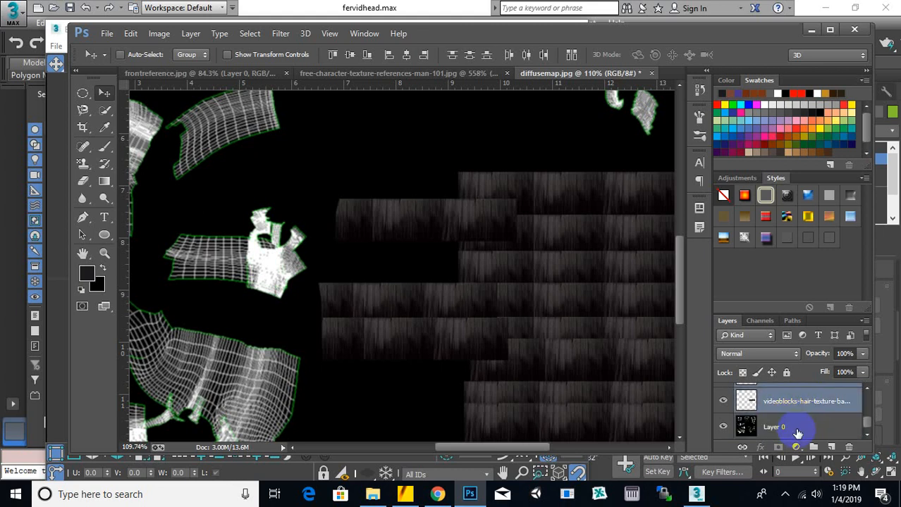
pyautogui.hotkey('ctrl', 'e')
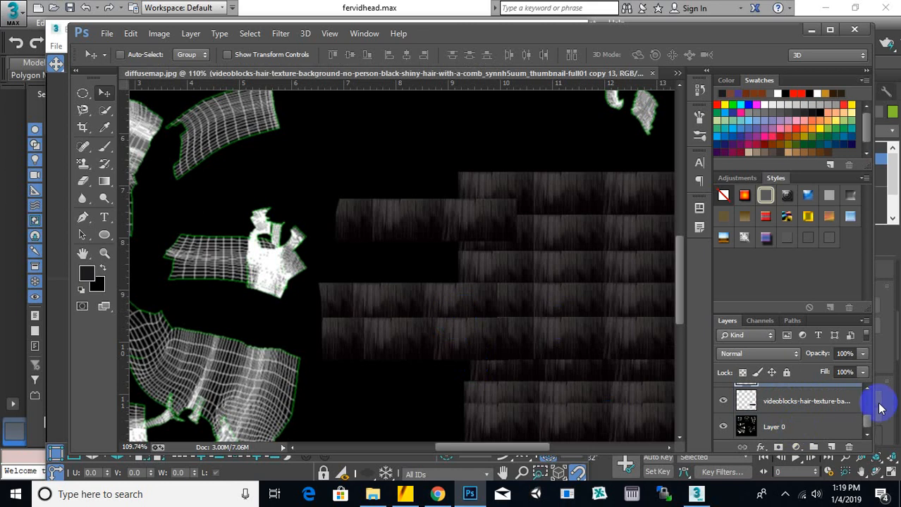
# - Examine the two eye UV islands above the eyebrow hair texture up close
pyautogui.keyDown('alt'); pyautogui.scroll(-5, 567, 363); pyautogui.keyUp('alt')
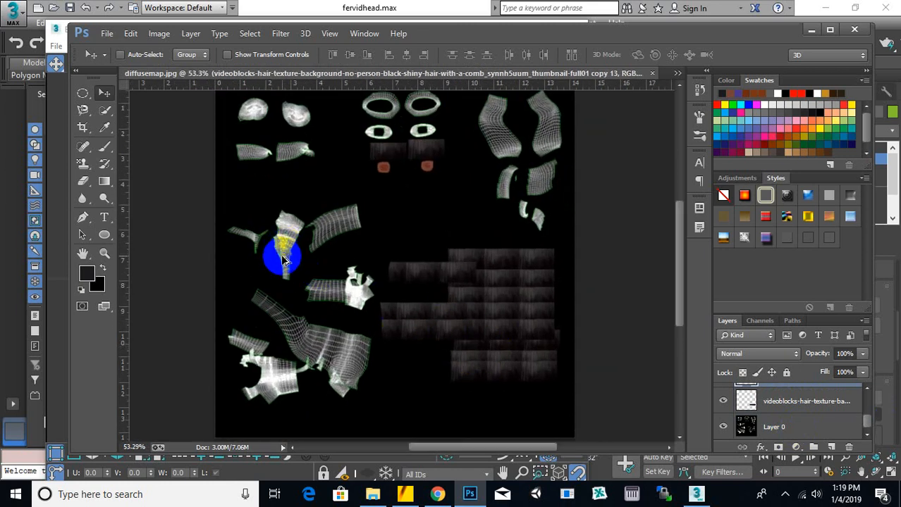
pyautogui.keyDown('alt'); pyautogui.scroll(10, 321, 141); pyautogui.keyUp('alt')
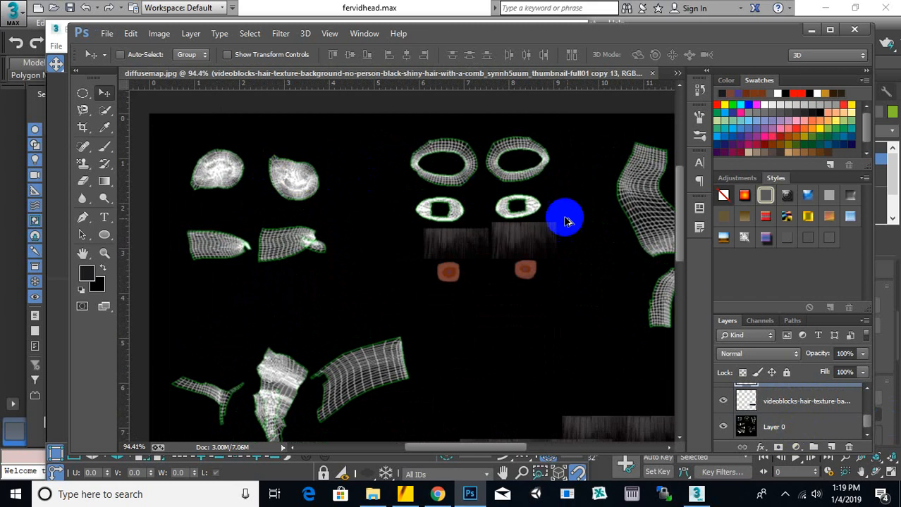
pyautogui.keyDown('alt'); pyautogui.scroll(2, 542, 211); pyautogui.keyUp('alt')
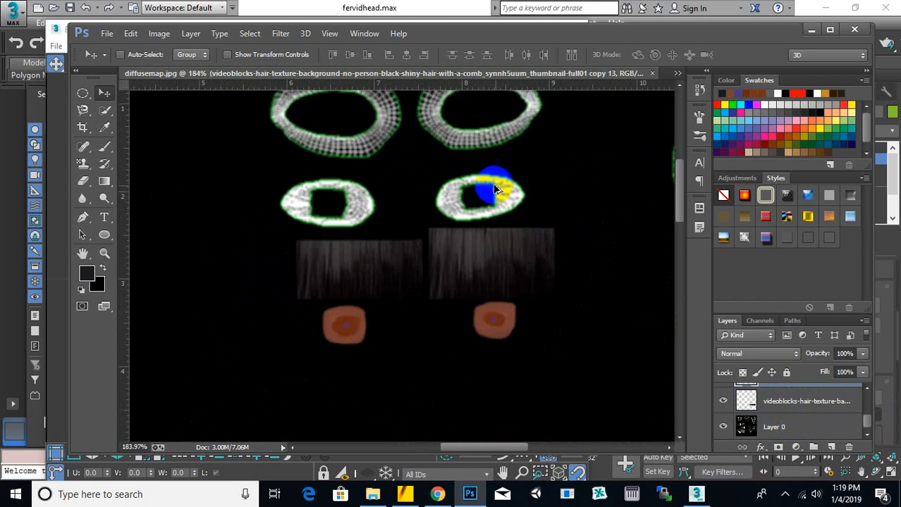
pyautogui.keyDown('alt'); pyautogui.scroll(3, 497, 197); pyautogui.keyUp('alt')
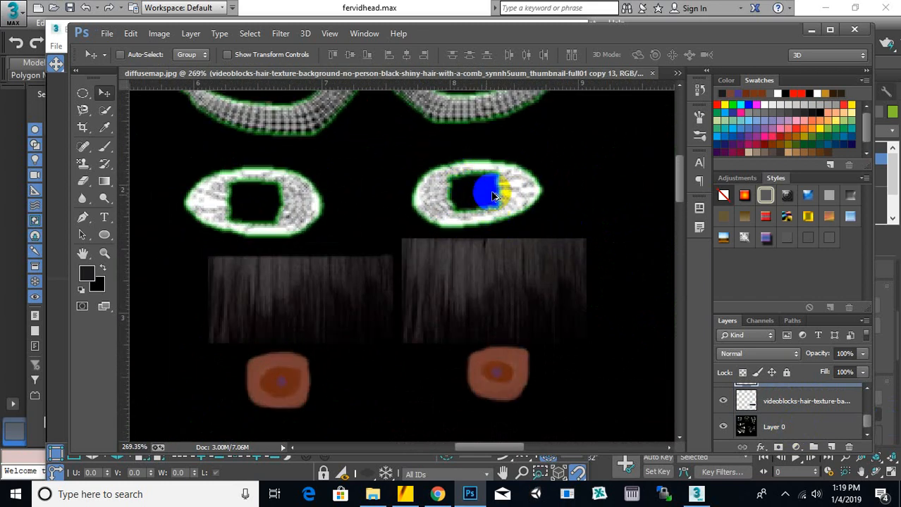
pyautogui.keyDown('alt'); pyautogui.scroll(-3, 472, 220); pyautogui.keyUp('alt')
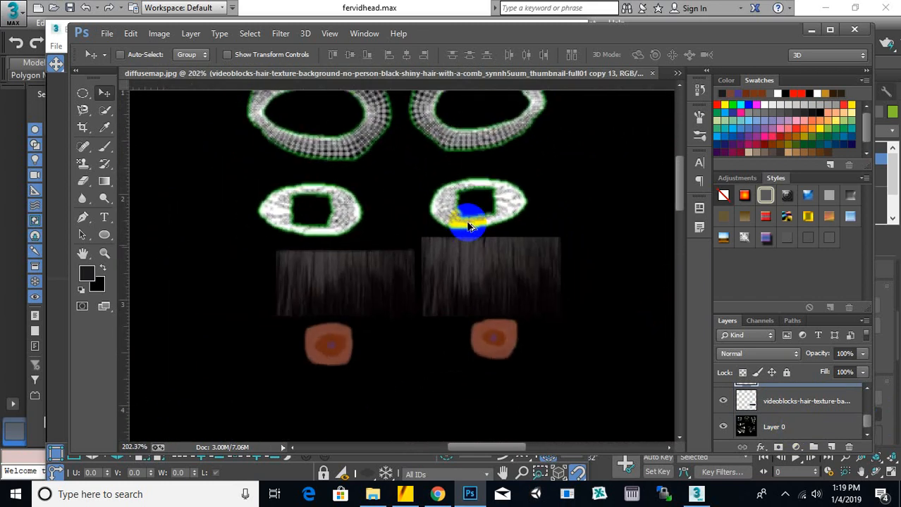
pyautogui.keyDown('alt'); pyautogui.scroll(4, 477, 218); pyautogui.keyUp('alt')
pyautogui.keyDown('alt'); pyautogui.scroll(-3, 494, 200); pyautogui.keyUp('alt')
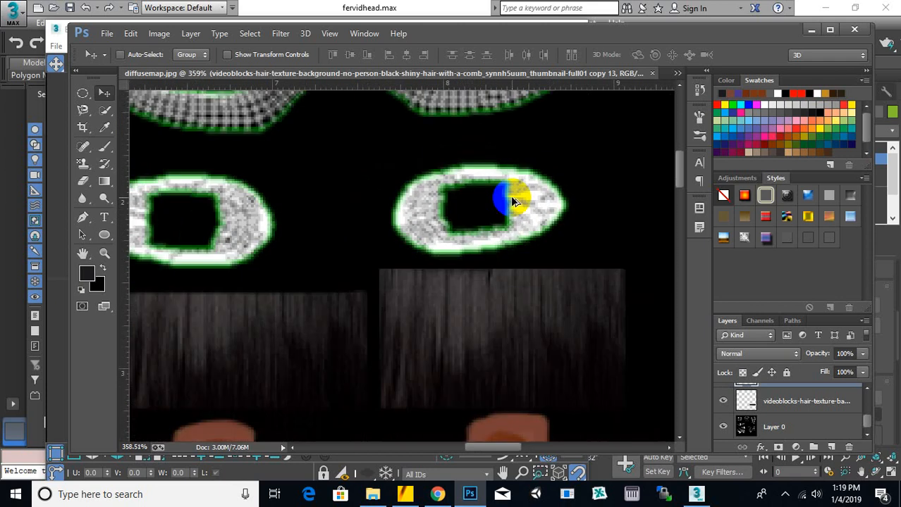
pyautogui.keyDown('alt'); pyautogui.scroll(2, 523, 194); pyautogui.keyUp('alt')
pyautogui.keyDown('alt'); pyautogui.scroll(2, 523, 190); pyautogui.keyUp('alt')
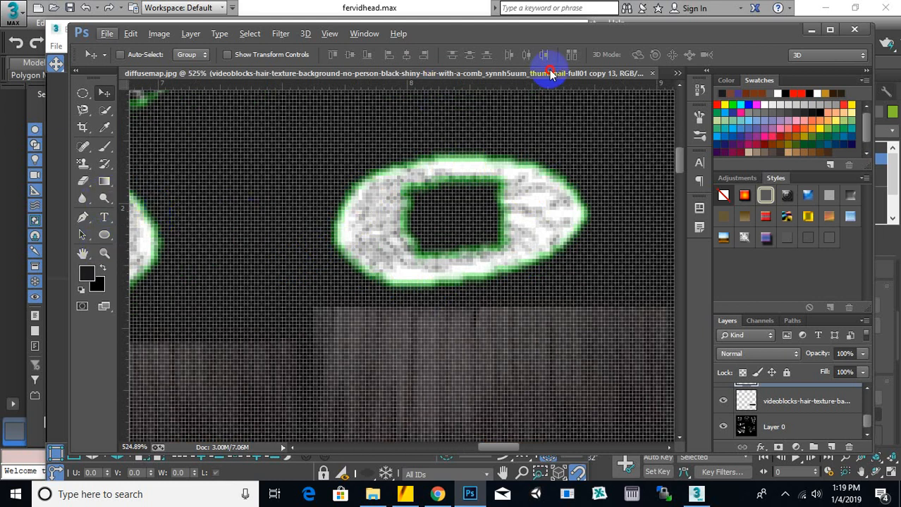
pyautogui.keyDown('alt'); pyautogui.scroll(-1, 499, 207); pyautogui.keyUp('alt')
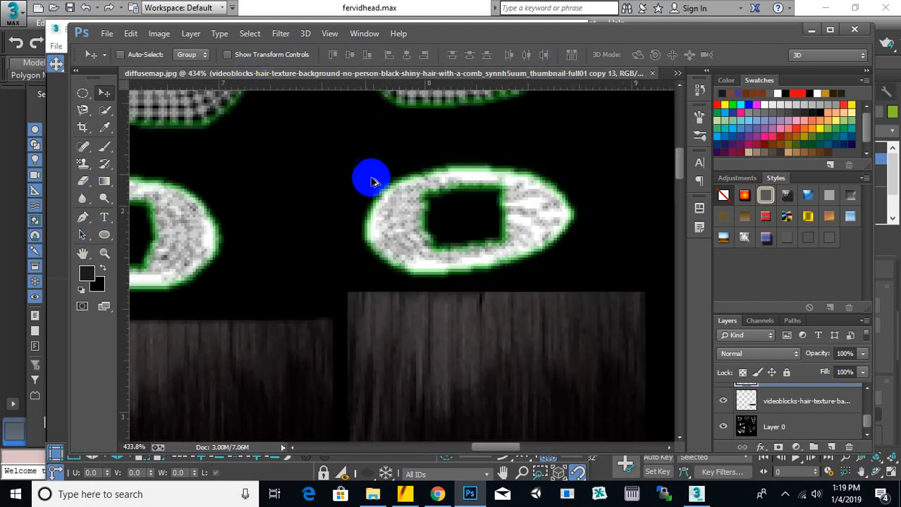
# - Set the foreground colour to the eye-white tone e2d4c7 sampled from the eye in free-character-texture-references-man-101.jpg
pyautogui.click(195, 78)
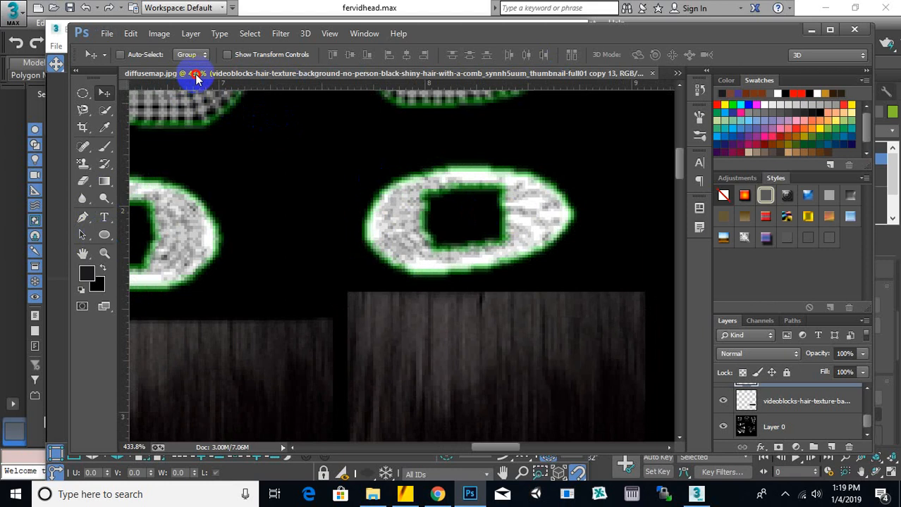
pyautogui.click(678, 75)
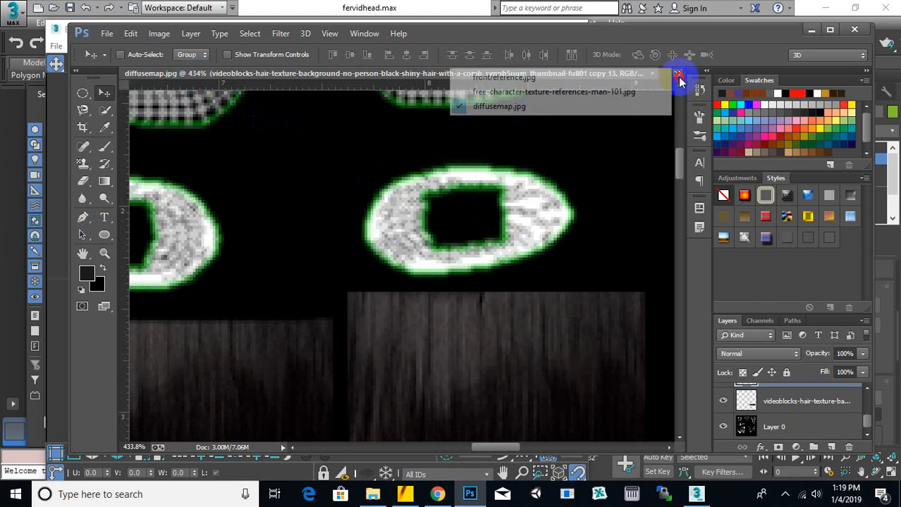
pyautogui.click(575, 92)
pyautogui.keyDown('alt'); pyautogui.scroll(-3, 442, 215); pyautogui.keyUp('alt')
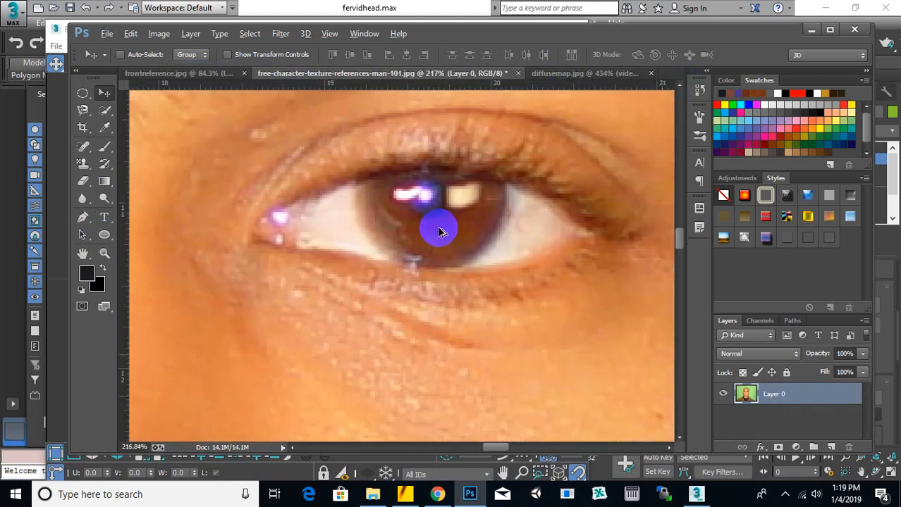
pyautogui.click(90, 279)
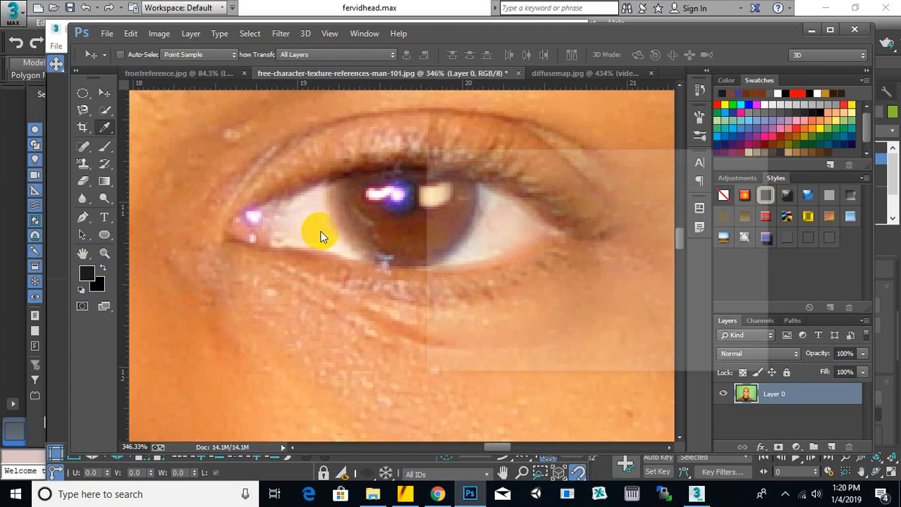
pyautogui.moveTo(510, 154); pyautogui.dragTo(694, 157)
pyautogui.moveTo(475, 218); pyautogui.dragTo(500, 239)
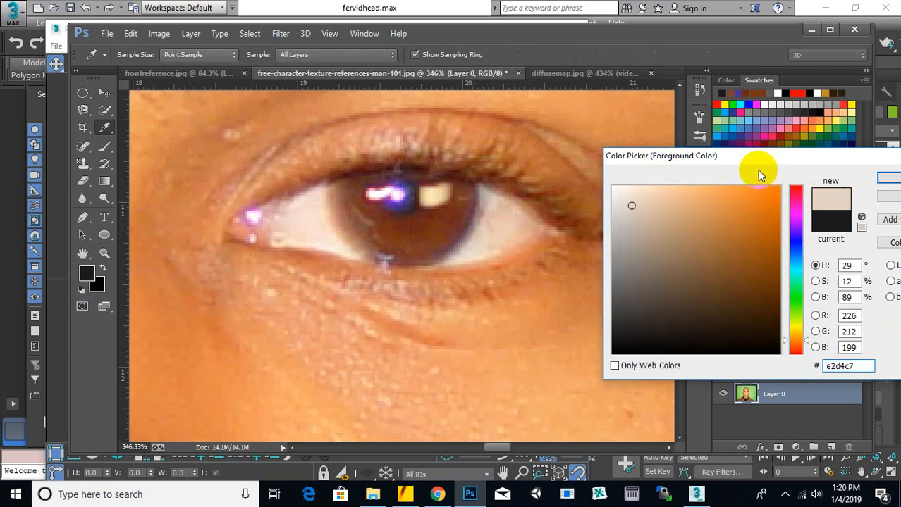
pyautogui.moveTo(767, 160); pyautogui.dragTo(545, 153)
pyautogui.click(694, 171)
pyautogui.press('v')
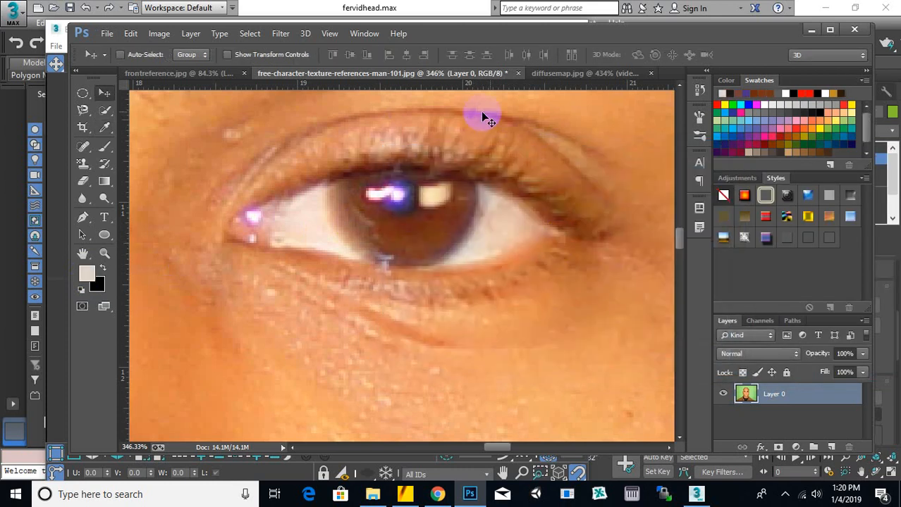
# - Paint the right-hand eye UV island in diffusemap.jpg with the sampled eye-white colour, covering its square hole
pyautogui.click(574, 74)
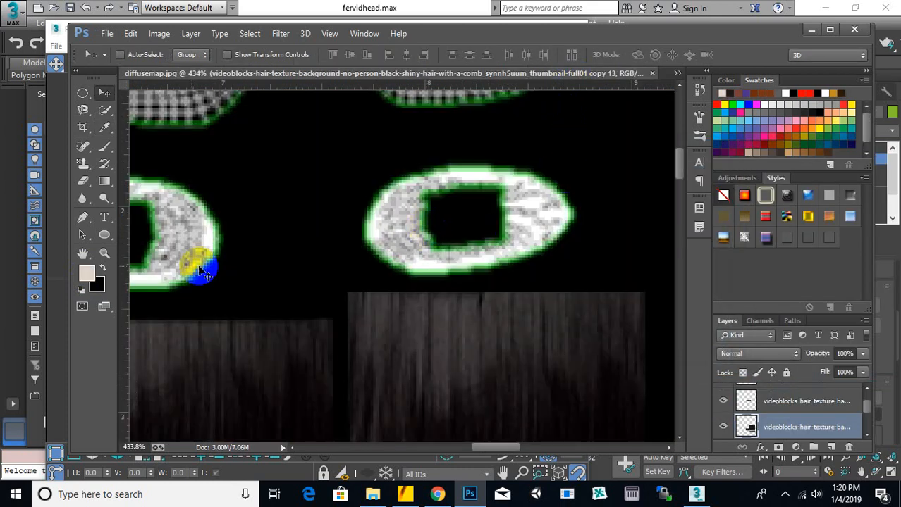
pyautogui.click(105, 148)
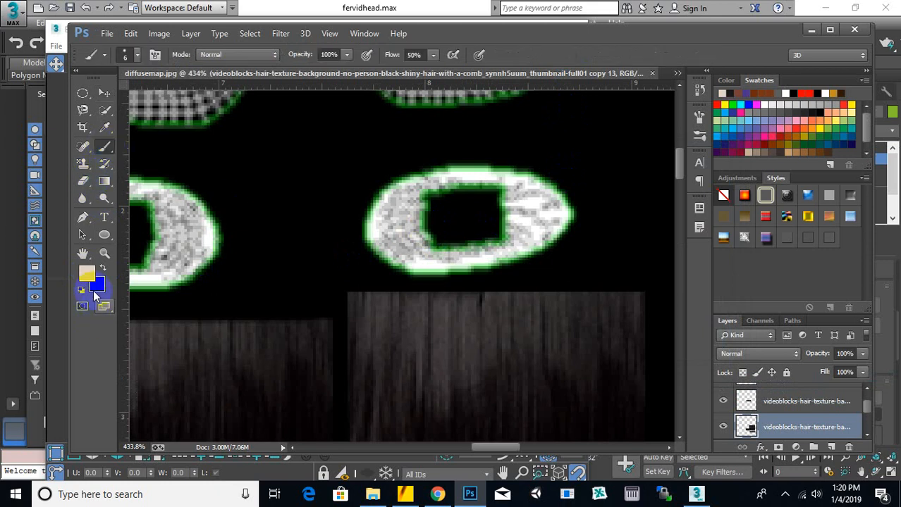
pyautogui.click(393, 225)
pyautogui.moveTo(392, 224)
pyautogui.mouseDown()
pyautogui.moveTo(402, 217)
pyautogui.moveTo(424, 240)
pyautogui.moveTo(424, 204)
pyautogui.moveTo(483, 205)
pyautogui.moveTo(499, 191)
pyautogui.moveTo(485, 215)
pyautogui.moveTo(429, 248)
pyautogui.moveTo(456, 250)
pyautogui.moveTo(540, 221)
pyautogui.moveTo(497, 193)
pyautogui.moveTo(396, 200)
pyautogui.mouseUp()
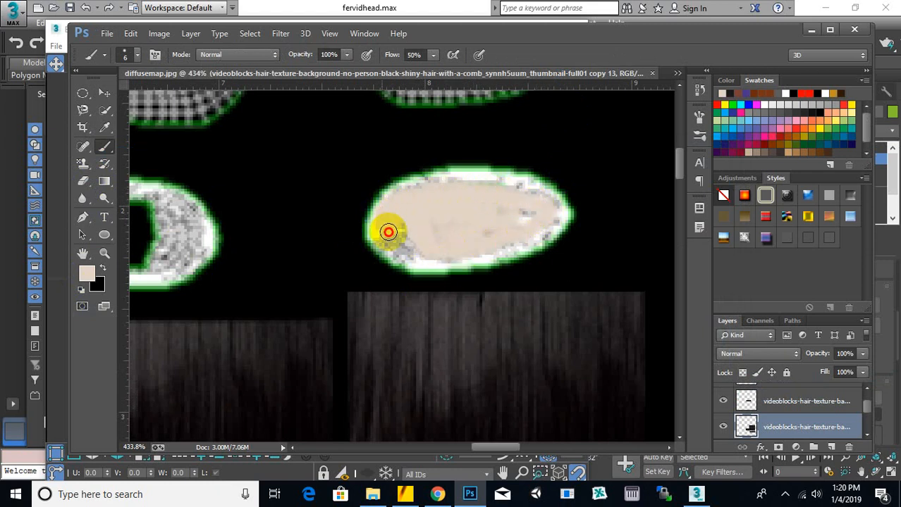
pyautogui.moveTo(389, 232)
pyautogui.mouseDown()
pyautogui.moveTo(428, 252)
pyautogui.moveTo(398, 226)
pyautogui.moveTo(498, 184)
pyautogui.moveTo(547, 202)
pyautogui.moveTo(489, 241)
pyautogui.moveTo(523, 211)
pyautogui.moveTo(488, 226)
pyautogui.moveTo(535, 223)
pyautogui.moveTo(483, 247)
pyautogui.moveTo(415, 253)
pyautogui.moveTo(478, 254)
pyautogui.moveTo(555, 221)
pyautogui.mouseUp()
# - Paint the left-hand eye UV island with the same eye-white colour, covering its hole
pyautogui.keyDown('alt'); pyautogui.scroll(-3, 540, 296); pyautogui.keyUp('alt')
pyautogui.keyDown('alt'); pyautogui.scroll(1, 228, 225); pyautogui.keyUp('alt')
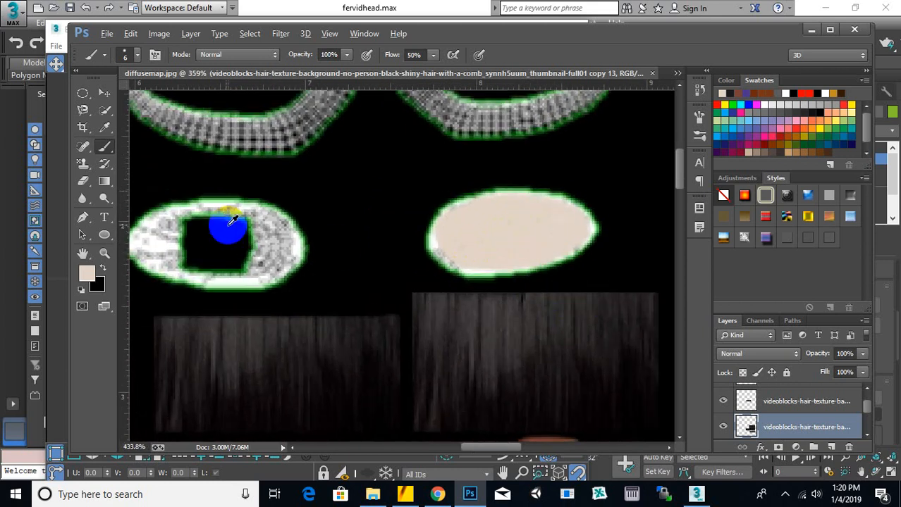
pyautogui.keyDown('alt'); pyautogui.scroll(2, 232, 221); pyautogui.keyUp('alt')
pyautogui.moveTo(286, 232)
pyautogui.mouseDown()
pyautogui.moveTo(249, 211)
pyautogui.moveTo(177, 209)
pyautogui.moveTo(189, 221)
pyautogui.moveTo(177, 228)
pyautogui.moveTo(167, 216)
pyautogui.moveTo(151, 223)
pyautogui.moveTo(204, 241)
pyautogui.moveTo(177, 237)
pyautogui.moveTo(302, 255)
pyautogui.moveTo(264, 210)
pyautogui.moveTo(303, 249)
pyautogui.moveTo(316, 241)
pyautogui.moveTo(290, 294)
pyautogui.moveTo(185, 292)
pyautogui.moveTo(280, 281)
pyautogui.moveTo(201, 265)
pyautogui.moveTo(242, 237)
pyautogui.mouseUp()
pyautogui.keyDown('alt'); pyautogui.scroll(-2, 437, 241); pyautogui.keyUp('alt')
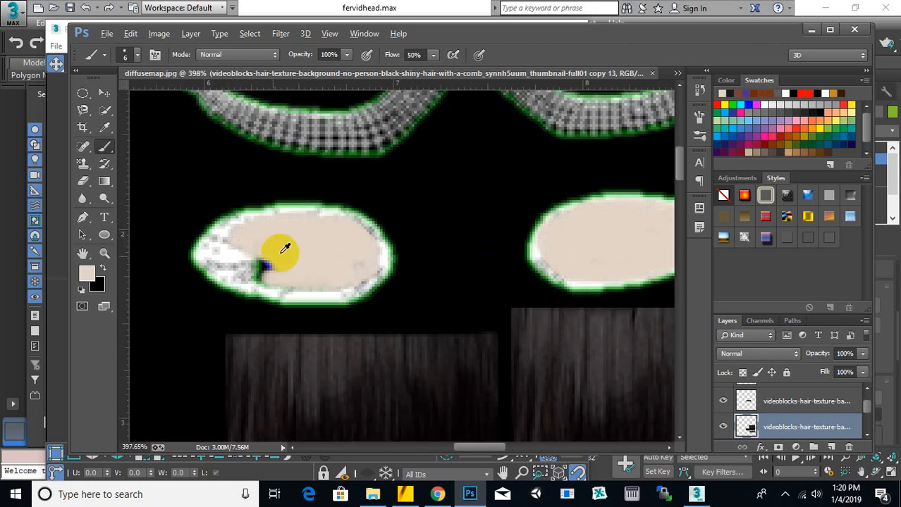
pyautogui.keyDown('alt'); pyautogui.scroll(2, 285, 249); pyautogui.keyUp('alt')
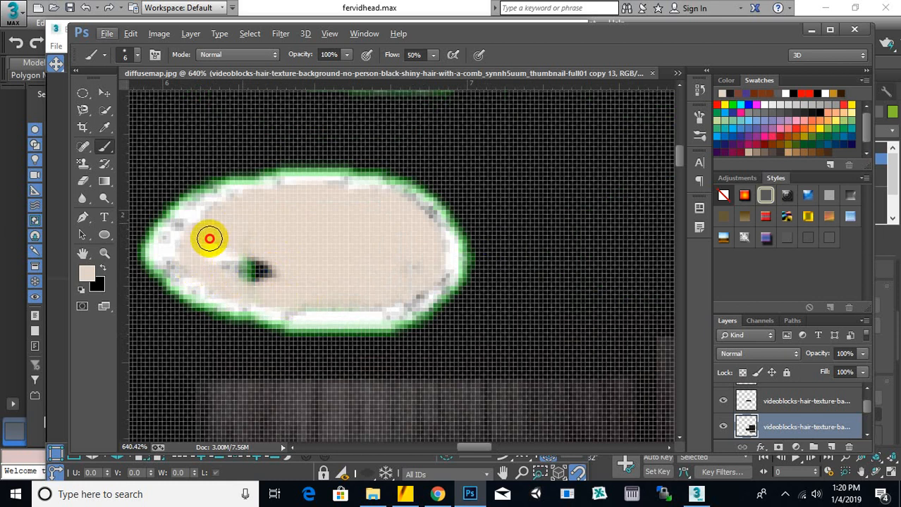
pyautogui.moveTo(209, 239)
pyautogui.mouseDown()
pyautogui.moveTo(323, 294)
pyautogui.moveTo(213, 280)
pyautogui.moveTo(193, 246)
pyautogui.moveTo(265, 201)
pyautogui.moveTo(393, 238)
pyautogui.moveTo(386, 294)
pyautogui.moveTo(330, 274)
pyautogui.mouseUp()
pyautogui.keyDown('alt'); pyautogui.scroll(-2, 265, 250); pyautogui.keyUp('alt')
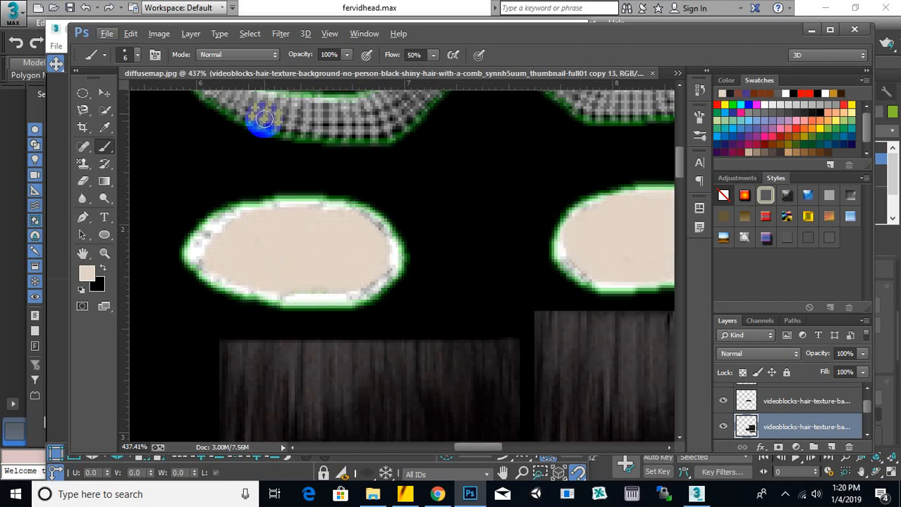
# - Sample the orange skin tone at the lower eyelid's outer edge in free-character-texture-references-man-101.jpg
pyautogui.click(679, 73)
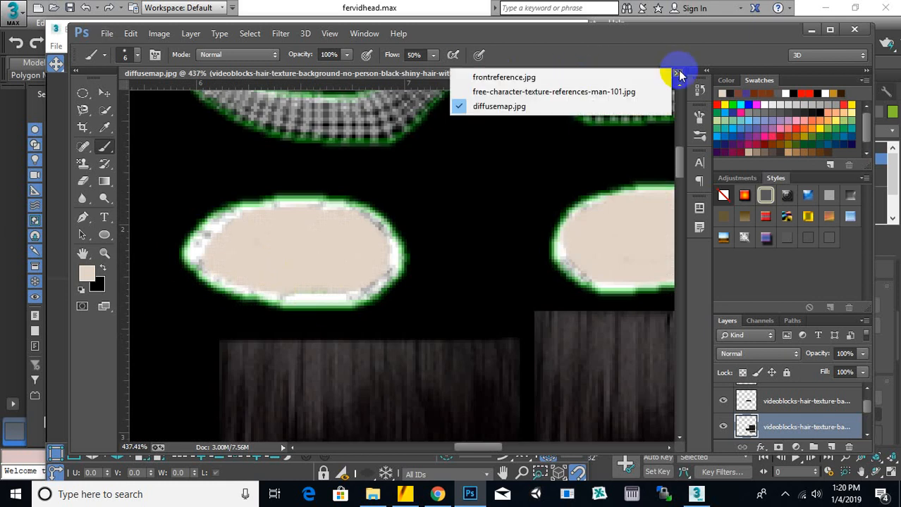
pyautogui.click(554, 92)
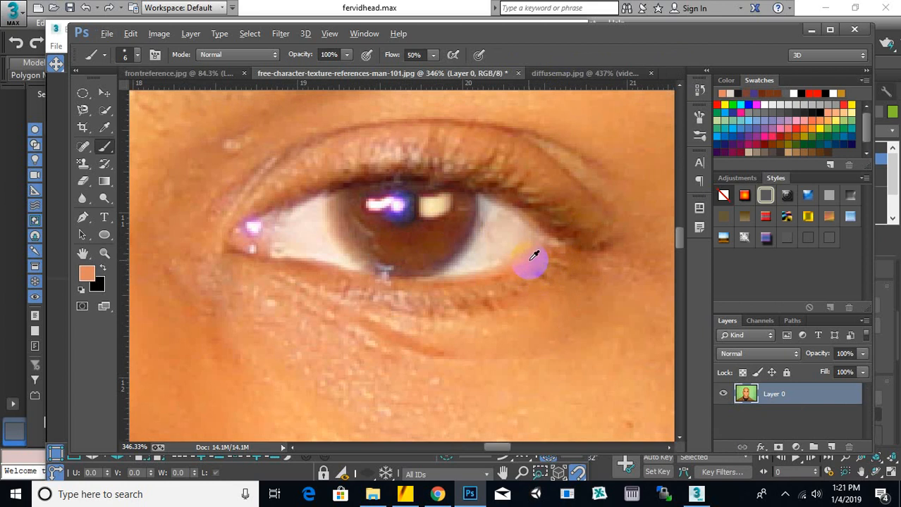
pyautogui.keyDown('alt'); pyautogui.click(533, 255); pyautogui.keyUp('alt')
pyautogui.keyDown('alt'); pyautogui.click(536, 258); pyautogui.keyUp('alt')
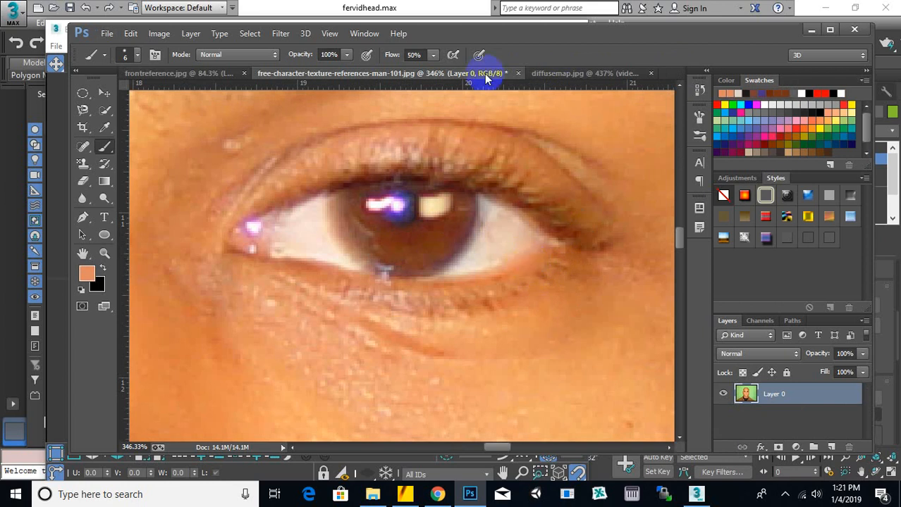
# - Paint an orange skin-coloured rim around the left-hand eye UV island in diffusemap.jpg, covering its green outline
pyautogui.click(567, 73)
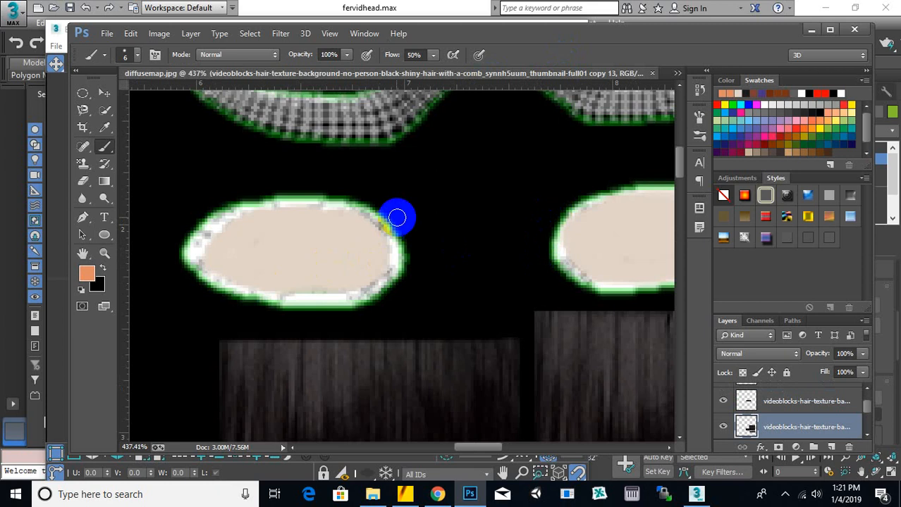
pyautogui.moveTo(372, 218)
pyautogui.mouseDown()
pyautogui.moveTo(344, 203)
pyautogui.moveTo(279, 200)
pyautogui.moveTo(201, 232)
pyautogui.mouseUp()
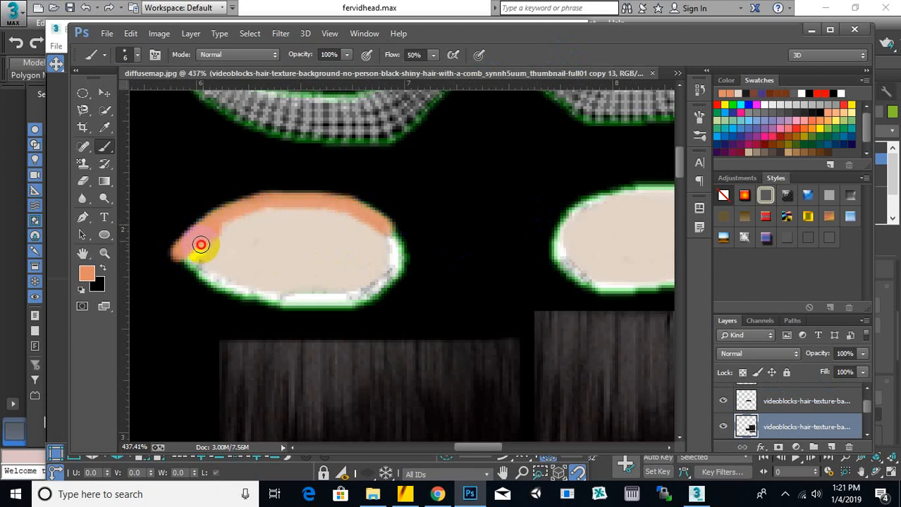
pyautogui.moveTo(195, 262)
pyautogui.mouseDown()
pyautogui.moveTo(229, 287)
pyautogui.moveTo(293, 301)
pyautogui.moveTo(366, 295)
pyautogui.moveTo(400, 260)
pyautogui.moveTo(302, 301)
pyautogui.moveTo(223, 285)
pyautogui.mouseUp()
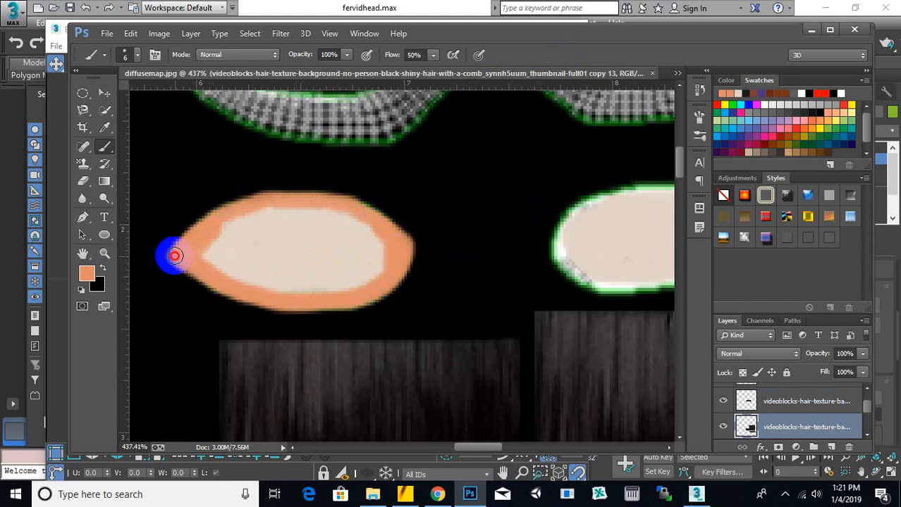
pyautogui.moveTo(351, 205)
pyautogui.mouseDown()
pyautogui.moveTo(389, 217)
pyautogui.moveTo(328, 187)
pyautogui.moveTo(250, 203)
pyautogui.mouseUp()
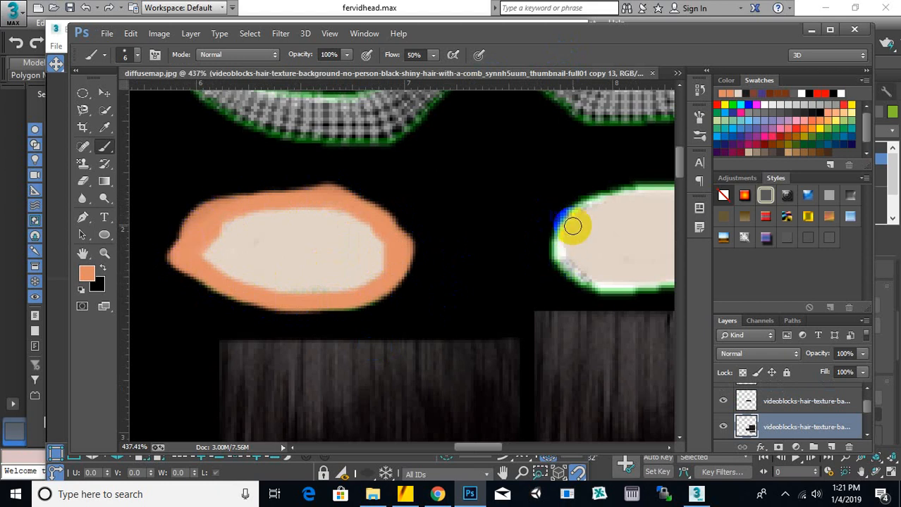
# - Paint a matching orange skin-coloured rim all the way around the right-hand eye UV island
pyautogui.moveTo(557, 226); pyautogui.dragTo(555, 230)
pyautogui.moveTo(559, 268)
pyautogui.mouseDown()
pyautogui.moveTo(599, 291)
pyautogui.moveTo(559, 248)
pyautogui.moveTo(609, 292)
pyautogui.moveTo(635, 292)
pyautogui.mouseUp()
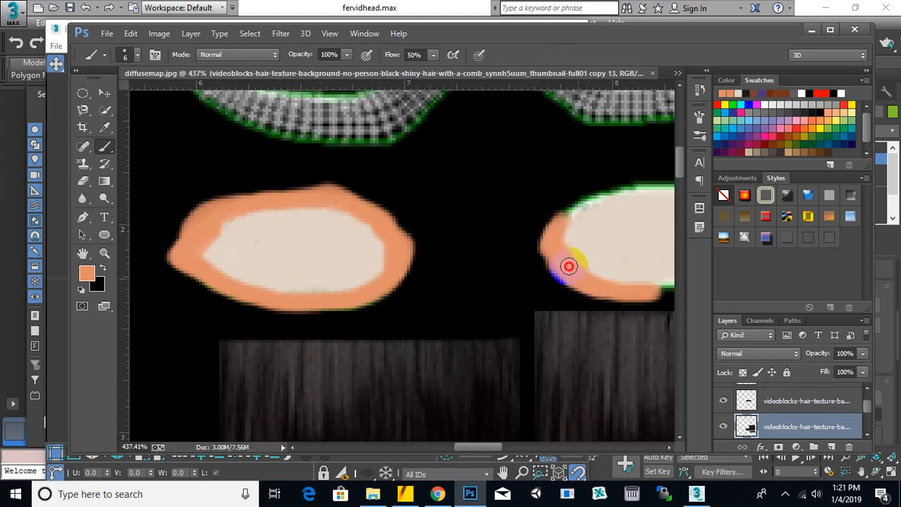
pyautogui.moveTo(564, 216)
pyautogui.mouseDown()
pyautogui.moveTo(628, 187)
pyautogui.moveTo(592, 202)
pyautogui.mouseUp()
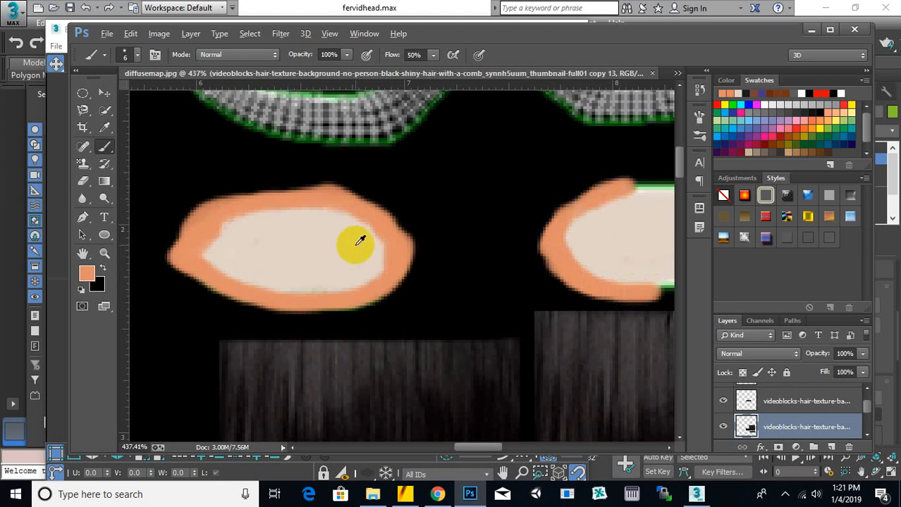
pyautogui.keyDown('alt'); pyautogui.scroll(-5, 360, 308); pyautogui.keyUp('alt')
pyautogui.keyDown('alt'); pyautogui.scroll(5, 594, 254); pyautogui.keyUp('alt')
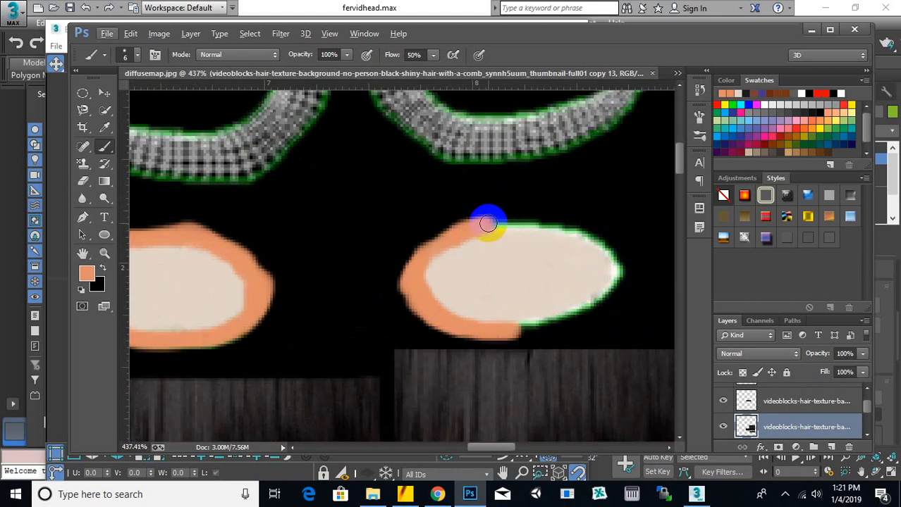
pyautogui.moveTo(487, 224)
pyautogui.mouseDown()
pyautogui.moveTo(525, 217)
pyautogui.moveTo(567, 227)
pyautogui.moveTo(619, 255)
pyautogui.moveTo(567, 306)
pyautogui.moveTo(503, 327)
pyautogui.moveTo(576, 314)
pyautogui.mouseUp()
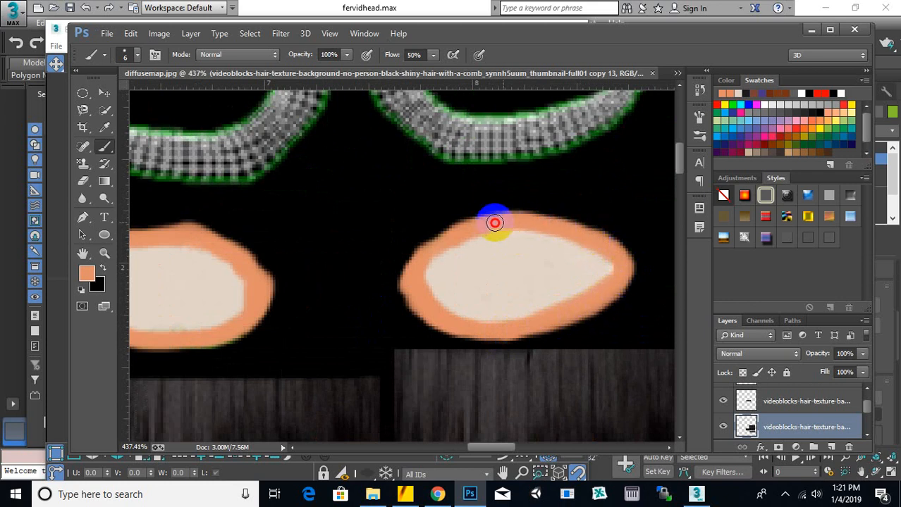
pyautogui.keyDown('alt'); pyautogui.scroll(-5, 425, 233); pyautogui.keyUp('alt')
pyautogui.keyDown('alt'); pyautogui.scroll(3, 289, 272); pyautogui.keyUp('alt')
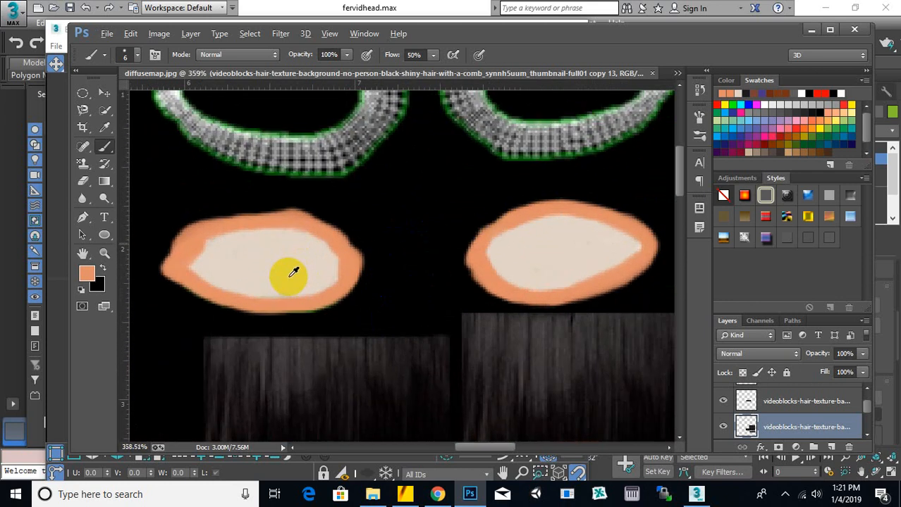
# - Sample skin tones along the upper eyelid in free-character-texture-references-man-101.jpg, ending with the orange-brown tone near the inner corner
pyautogui.click(677, 75)
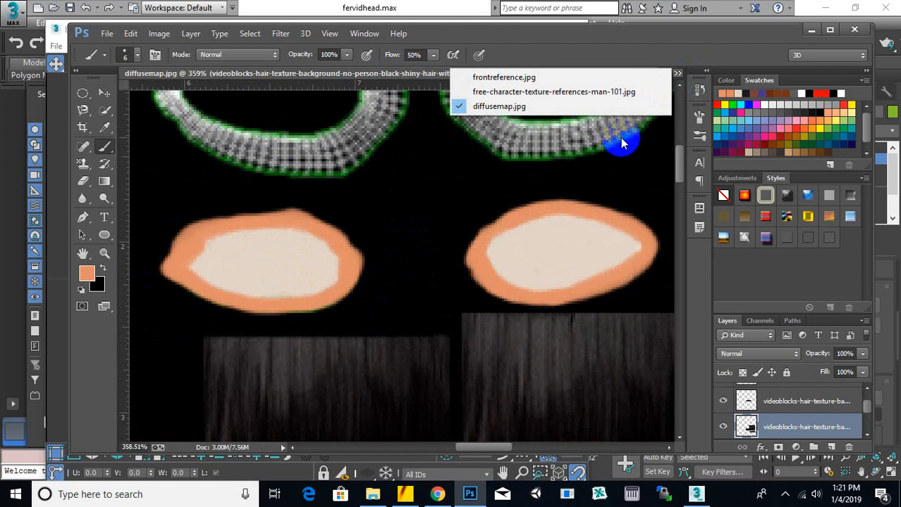
pyautogui.click(557, 91)
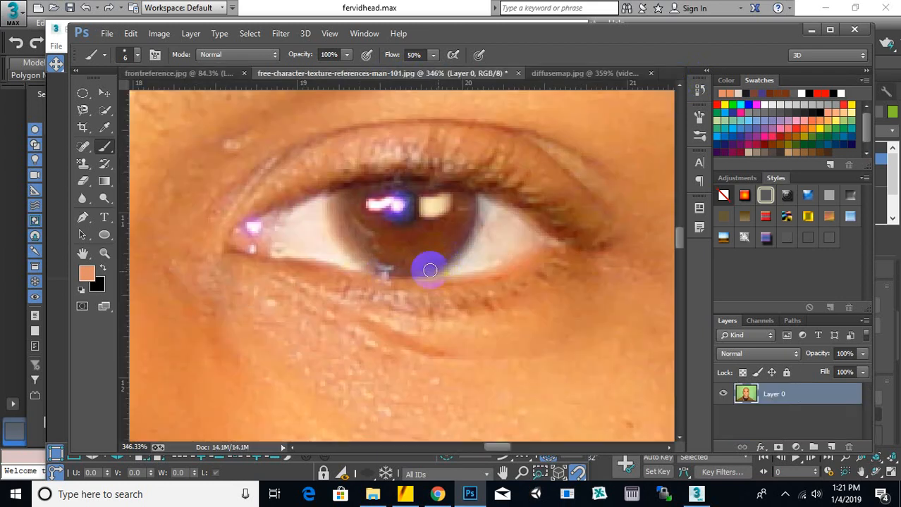
pyautogui.scroll(-1, 437, 275)
pyautogui.keyDown('alt'); pyautogui.scroll(-2, 494, 282); pyautogui.keyUp('alt')
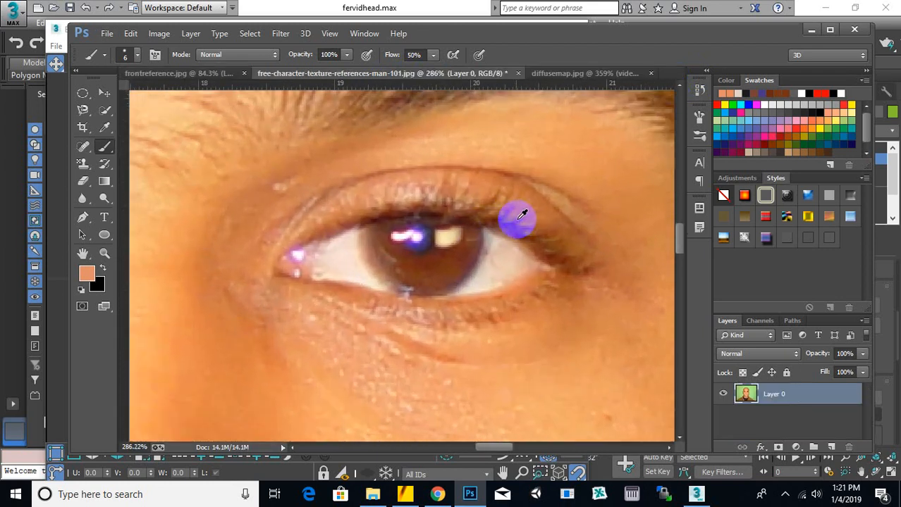
pyautogui.scroll(-1, 483, 248)
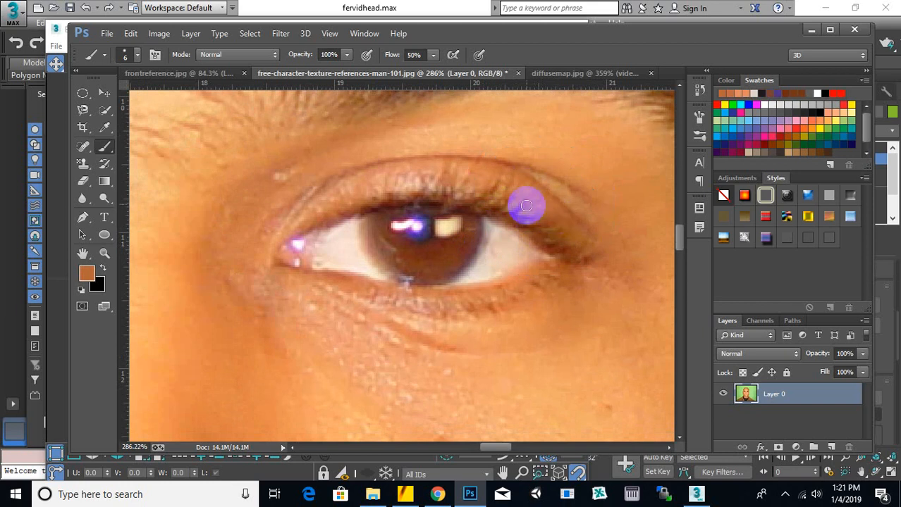
pyautogui.keyDown('alt'); pyautogui.click(548, 202); pyautogui.keyUp('alt')
pyautogui.keyDown('alt'); pyautogui.click(549, 204); pyautogui.keyUp('alt')
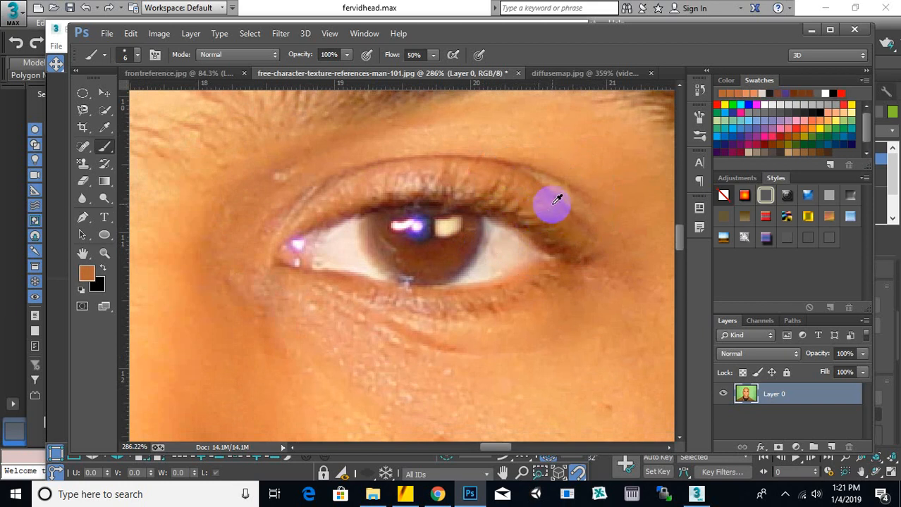
pyautogui.keyDown('alt'); pyautogui.click(416, 182); pyautogui.keyUp('alt')
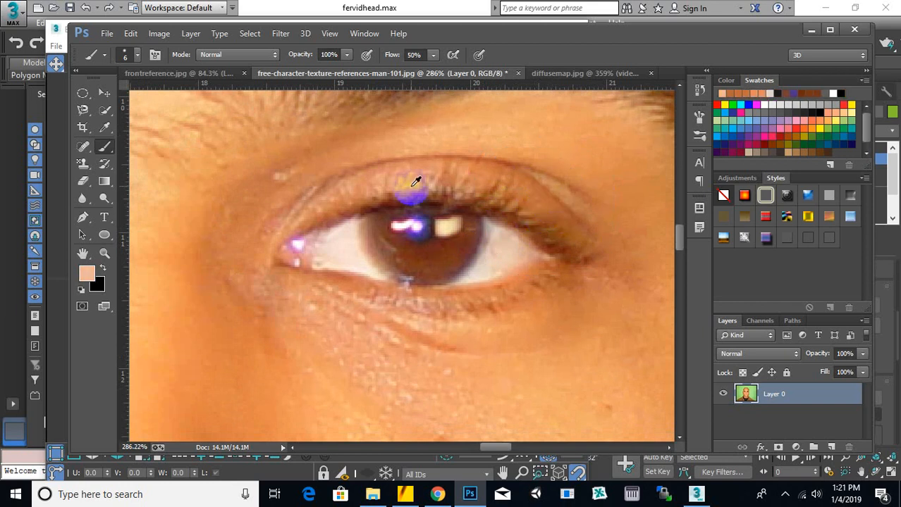
pyautogui.keyDown('alt'); pyautogui.click(361, 190); pyautogui.keyUp('alt')
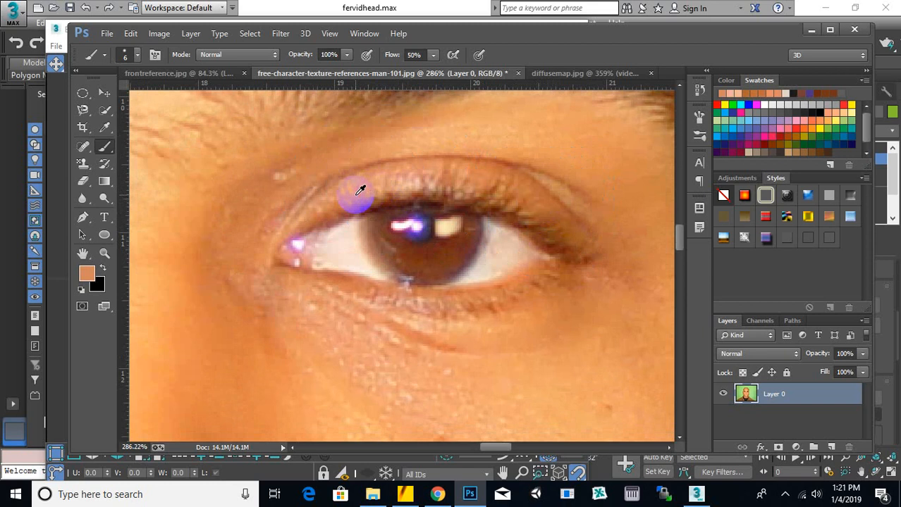
# - Paint an orange skin-coloured band around the inner opening of the right-hand eyelid UV island in diffusemap.jpg
pyautogui.click(555, 73)
pyautogui.scroll(5, 462, 243)
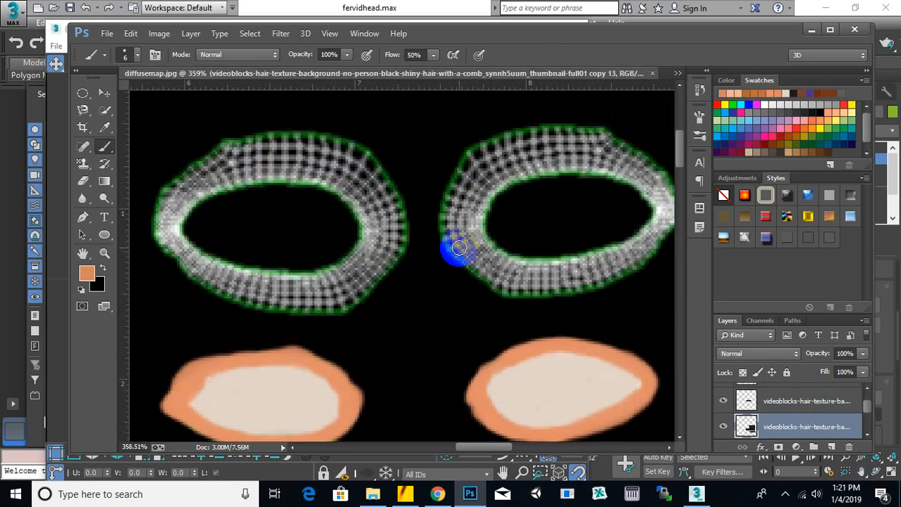
pyautogui.keyDown('alt'); pyautogui.scroll(-6, 459, 248); pyautogui.keyUp('alt')
pyautogui.keyDown('alt'); pyautogui.scroll(6, 509, 231); pyautogui.keyUp('alt')
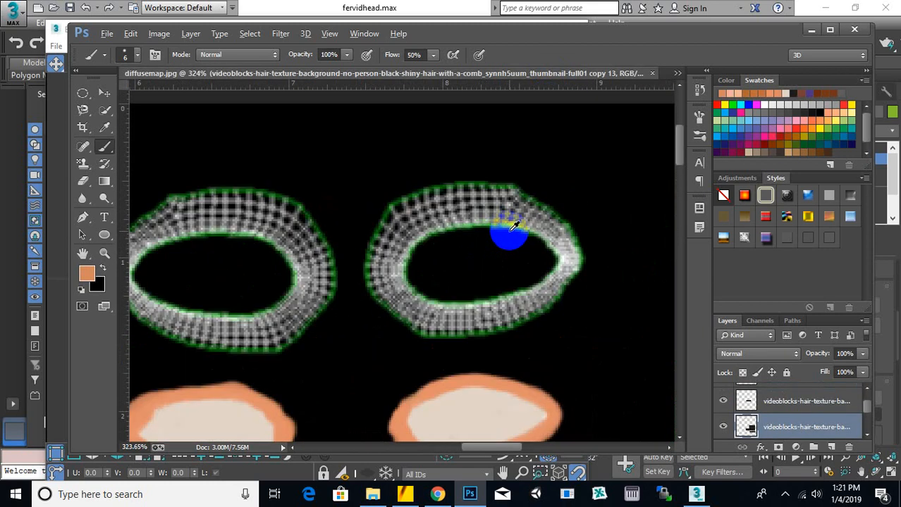
pyautogui.keyDown('alt'); pyautogui.scroll(2, 514, 224); pyautogui.keyUp('alt')
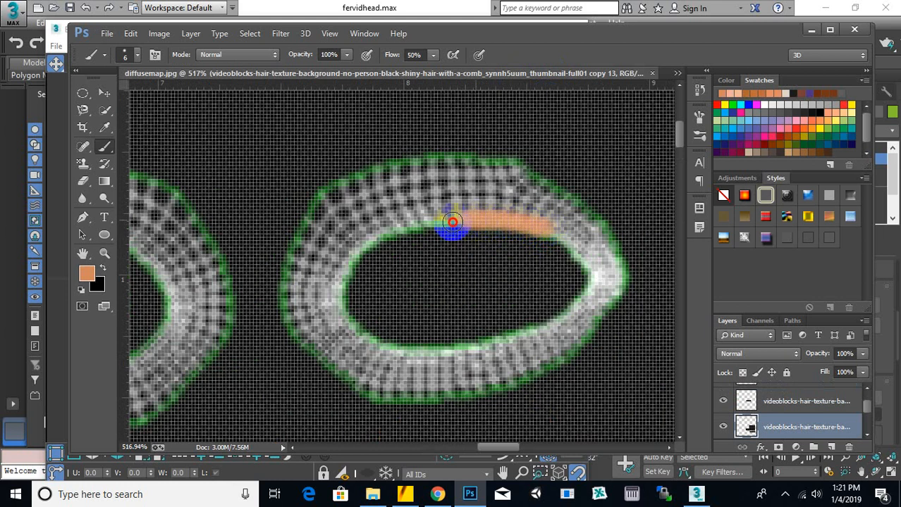
pyautogui.moveTo(396, 241)
pyautogui.mouseDown()
pyautogui.moveTo(361, 292)
pyautogui.moveTo(400, 332)
pyautogui.moveTo(524, 321)
pyautogui.moveTo(577, 268)
pyautogui.mouseUp()
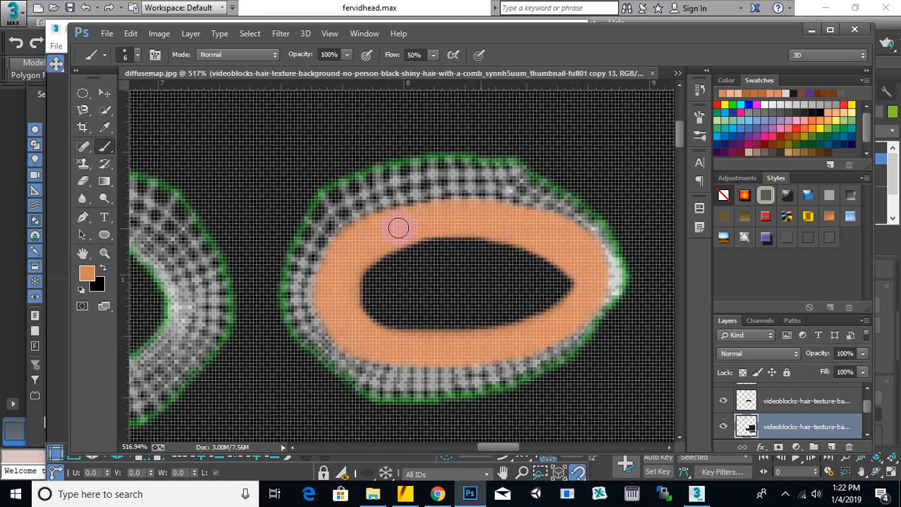
# - Enlarge the brush to 22 px and fill the entire right-hand eyelid UV island with the orange skin colour
pyautogui.click(138, 55)
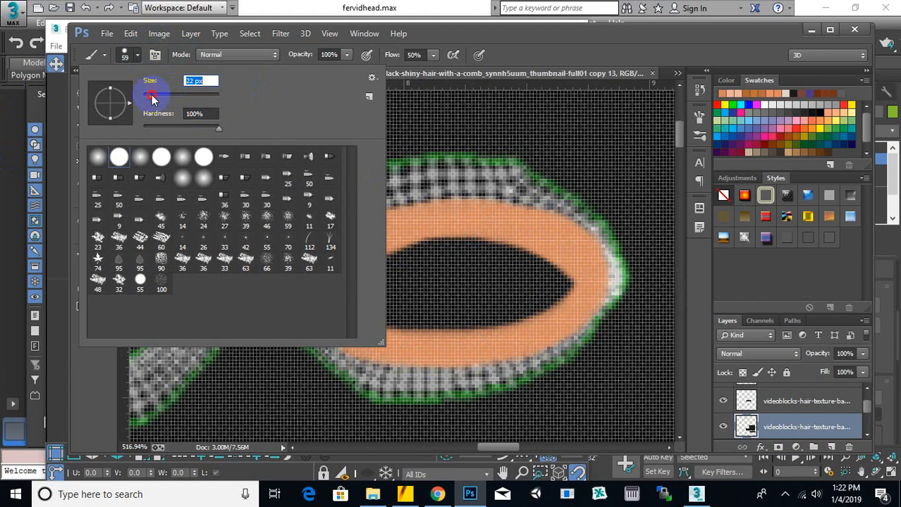
pyautogui.moveTo(493, 258)
pyautogui.mouseDown()
pyautogui.moveTo(509, 288)
pyautogui.moveTo(422, 284)
pyautogui.moveTo(460, 283)
pyautogui.moveTo(437, 285)
pyautogui.mouseUp()
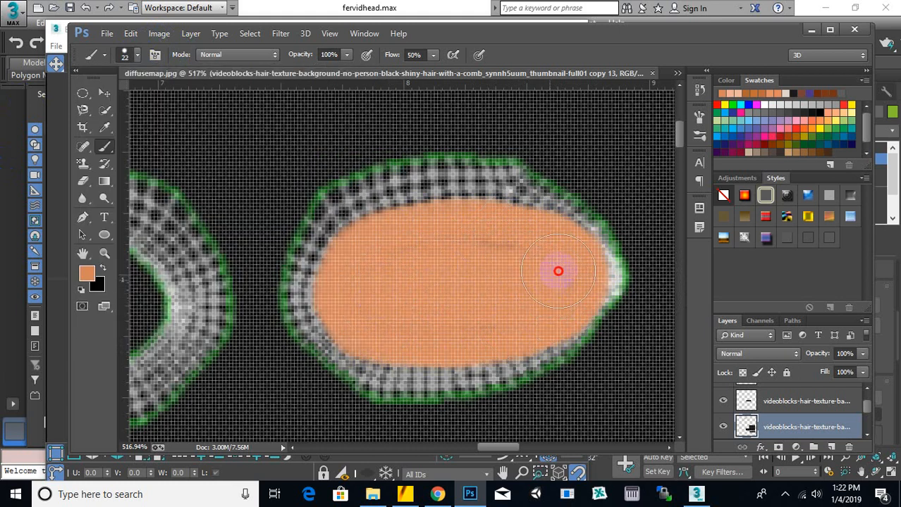
pyautogui.moveTo(522, 244)
pyautogui.mouseDown()
pyautogui.moveTo(445, 219)
pyautogui.moveTo(342, 262)
pyautogui.mouseUp()
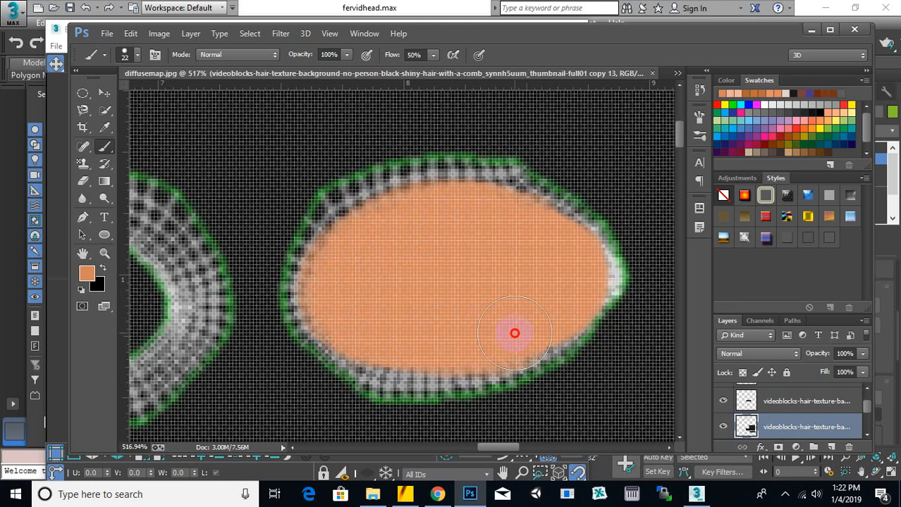
pyautogui.moveTo(514, 333)
pyautogui.mouseDown()
pyautogui.moveTo(429, 366)
pyautogui.moveTo(593, 287)
pyautogui.moveTo(521, 203)
pyautogui.moveTo(364, 201)
pyautogui.moveTo(316, 221)
pyautogui.moveTo(555, 243)
pyautogui.moveTo(491, 370)
pyautogui.moveTo(302, 272)
pyautogui.moveTo(527, 364)
pyautogui.moveTo(608, 317)
pyautogui.mouseUp()
pyautogui.keyDown('alt'); pyautogui.scroll(-3, 601, 342); pyautogui.keyUp('alt')
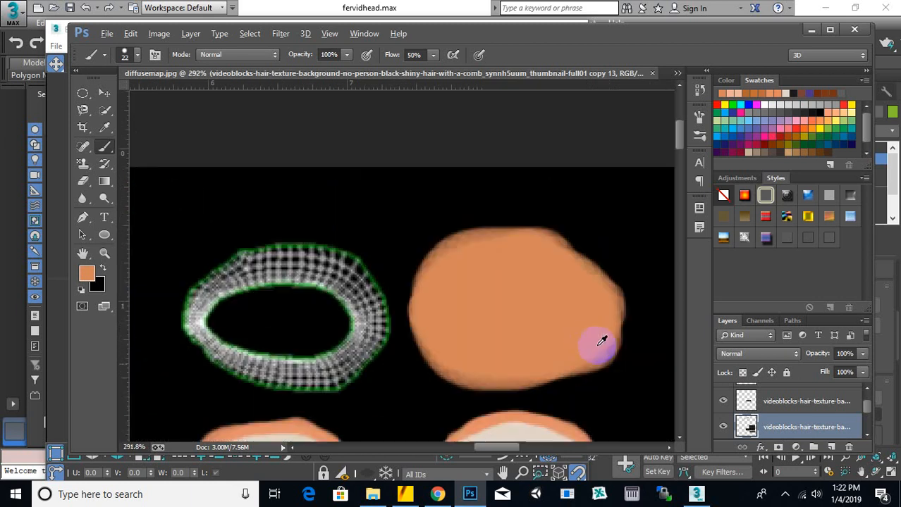
# - Cover the left-hand eyelid UV island with the same orange skin colour, leaving a small gap in its centre
pyautogui.keyDown('alt'); pyautogui.scroll(2, 317, 424); pyautogui.keyUp('alt')
pyautogui.moveTo(332, 376)
pyautogui.mouseDown()
pyautogui.moveTo(316, 338)
pyautogui.moveTo(278, 372)
pyautogui.moveTo(281, 357)
pyautogui.moveTo(222, 235)
pyautogui.moveTo(261, 209)
pyautogui.moveTo(322, 258)
pyautogui.moveTo(332, 214)
pyautogui.moveTo(408, 298)
pyautogui.moveTo(368, 243)
pyautogui.moveTo(273, 226)
pyautogui.mouseUp()
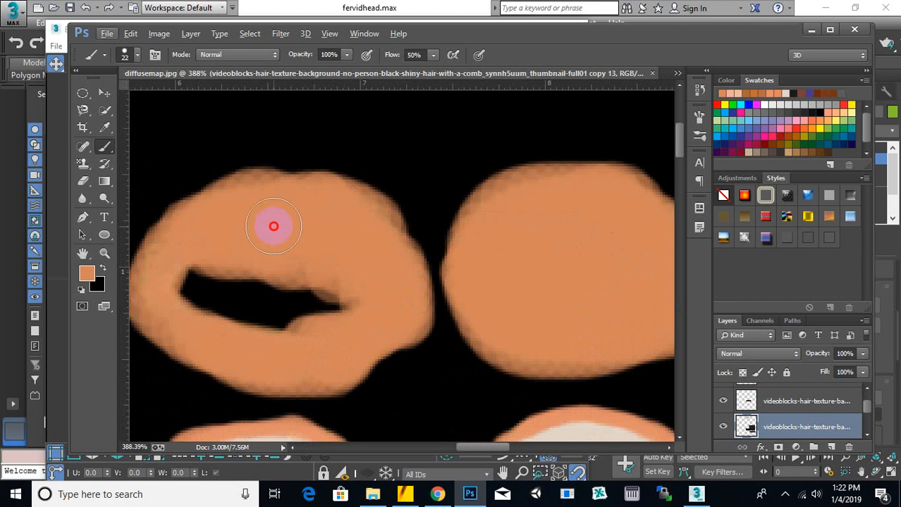
pyautogui.moveTo(173, 250); pyautogui.dragTo(204, 285)
# - Sample a darker reddish-brown skin tone at the upper lash line in free-character-texture-references-man-101.jpg as the foreground colour
pyautogui.click(677, 73)
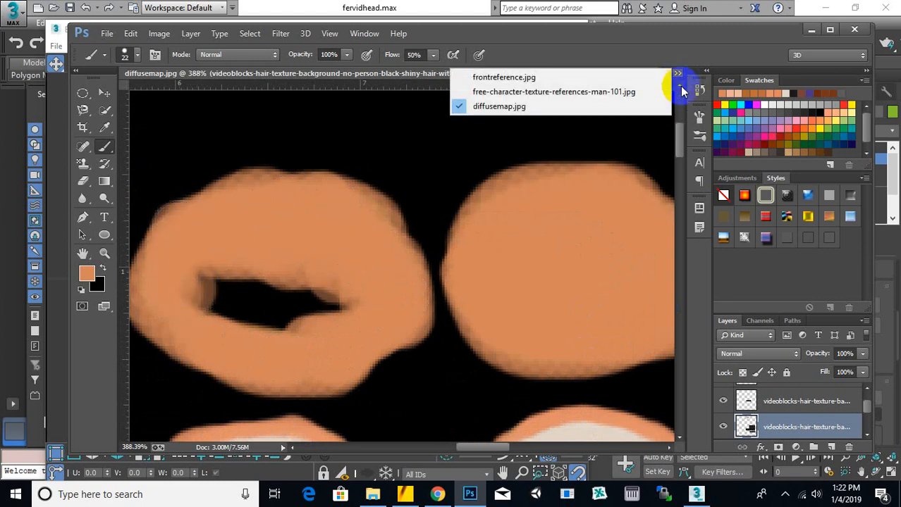
pyautogui.click(574, 91)
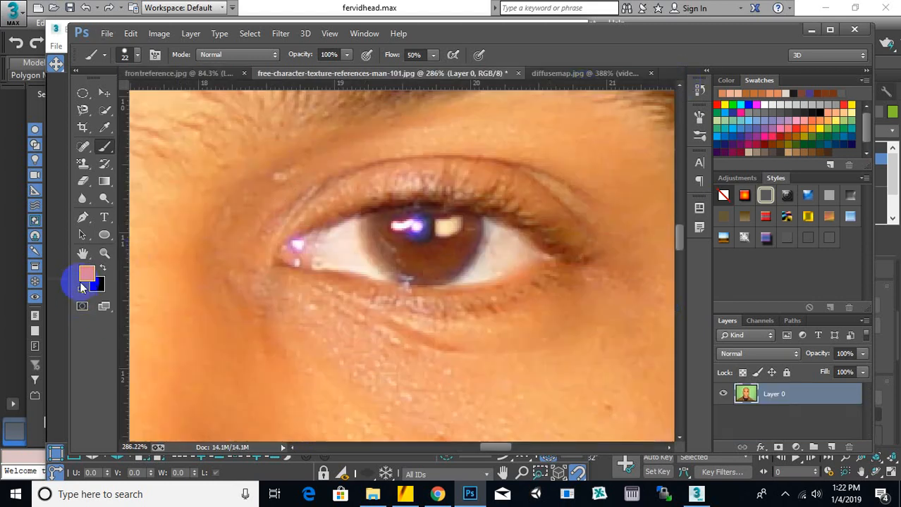
pyautogui.click(86, 275)
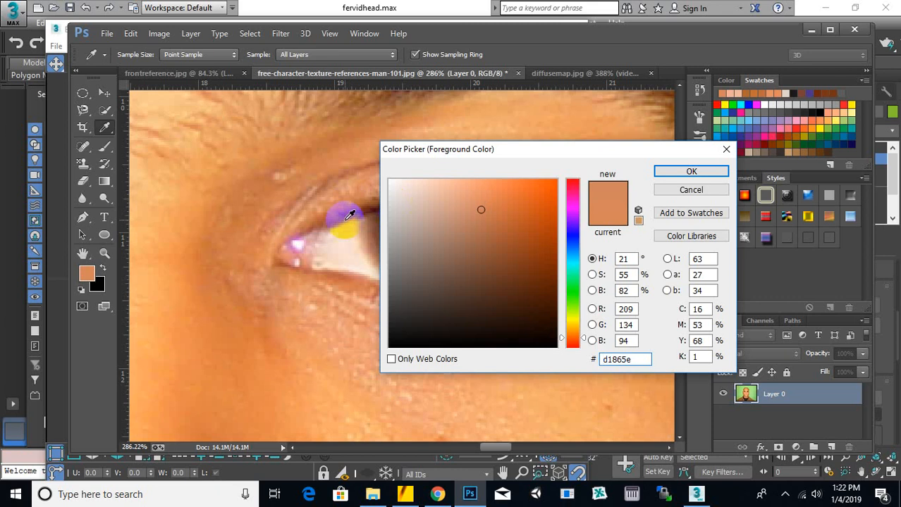
pyautogui.click(678, 171)
pyautogui.click(568, 75)
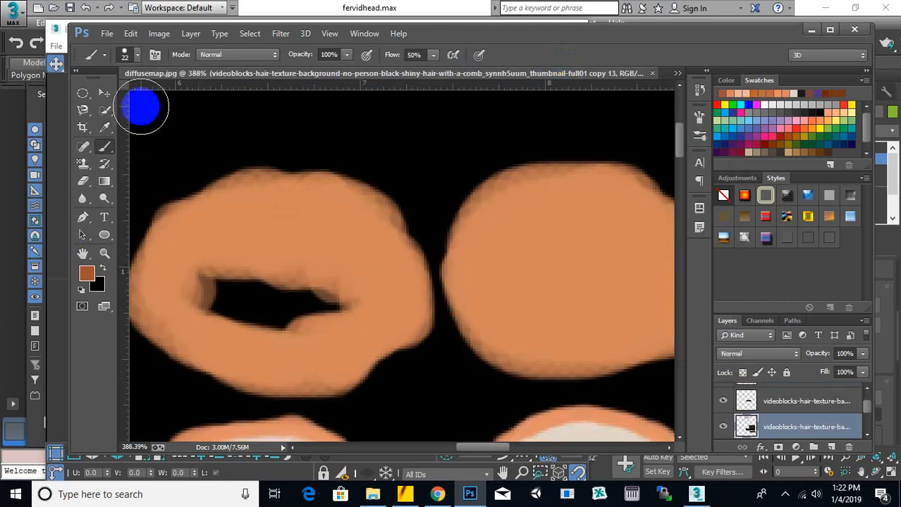
# - Stamp reddish-brown speckles in several places on both eyelid UV islands in diffusemap.jpg with the 66 px spatter brush
pyautogui.click(138, 55)
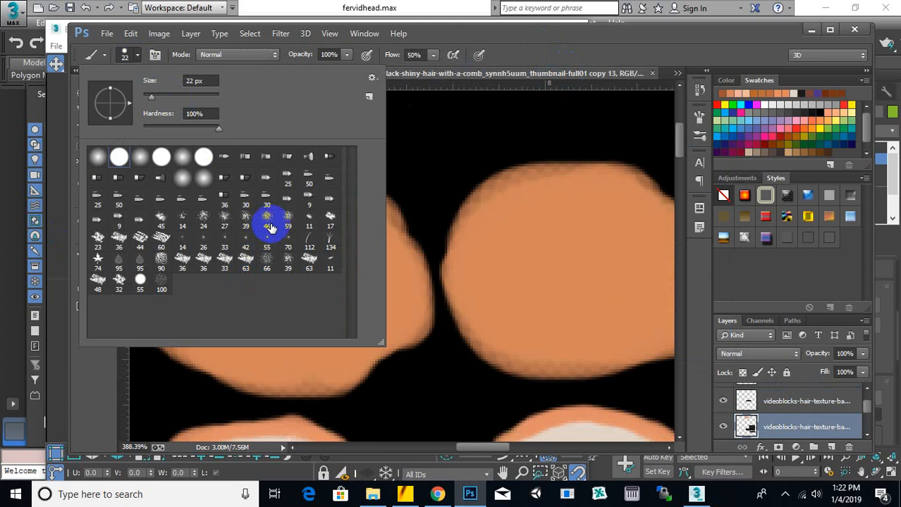
pyautogui.doubleClick(267, 260)
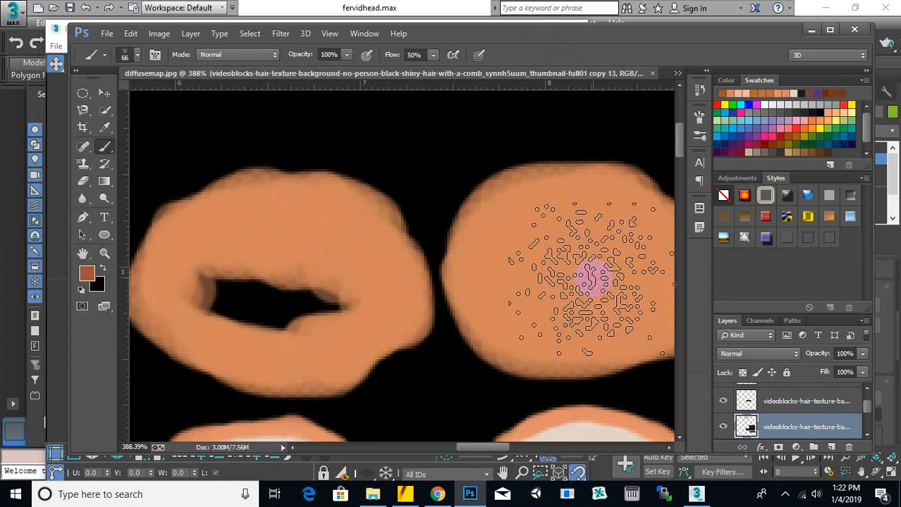
pyautogui.scroll(-1, 324, 254)
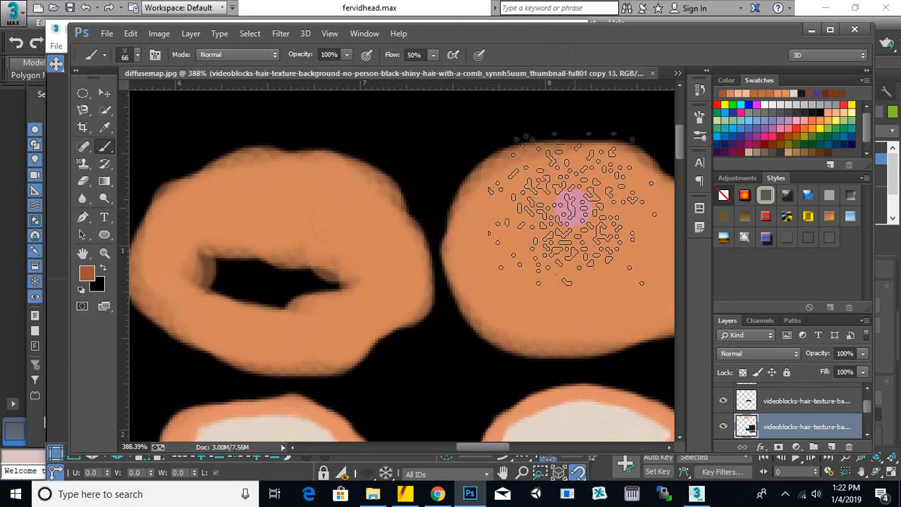
pyautogui.click(303, 305)
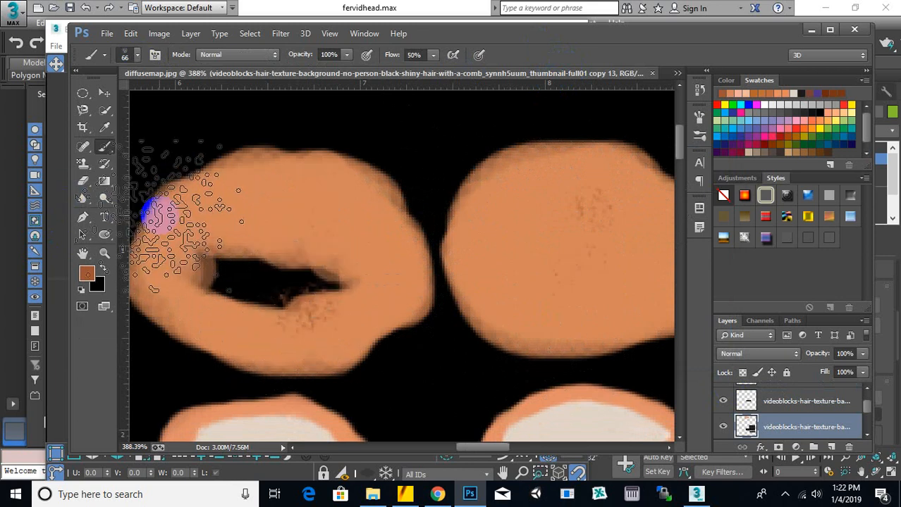
pyautogui.click(184, 205)
pyautogui.click(525, 208)
pyautogui.click(612, 270)
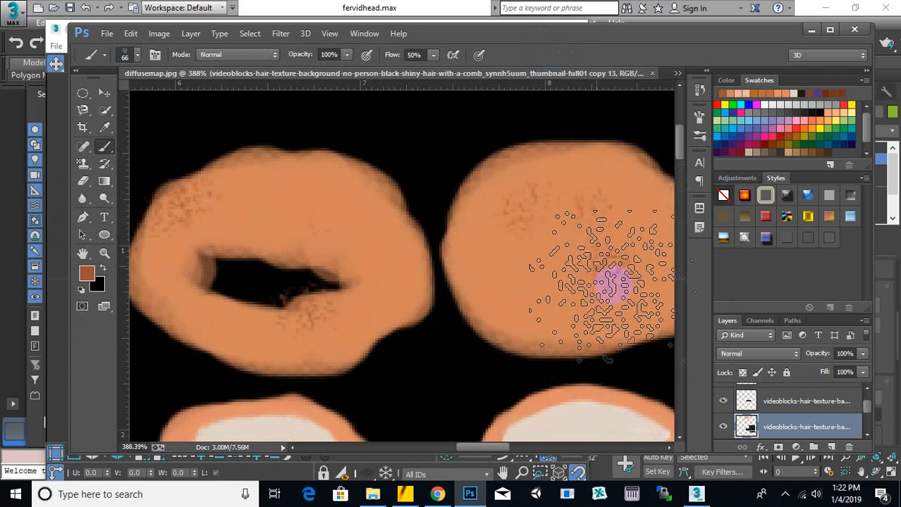
pyautogui.click(324, 197)
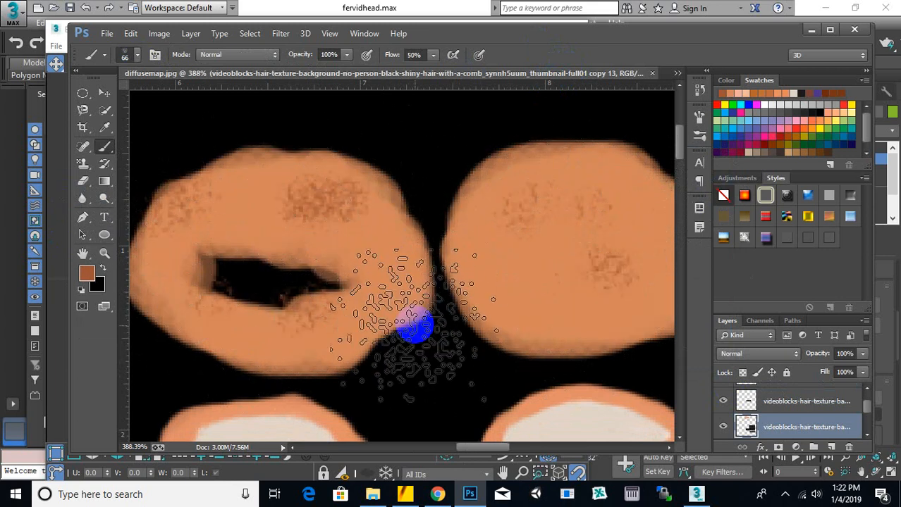
pyautogui.click(206, 291)
pyautogui.keyDown('alt'); pyautogui.scroll(-3, 449, 283); pyautogui.keyUp('alt')
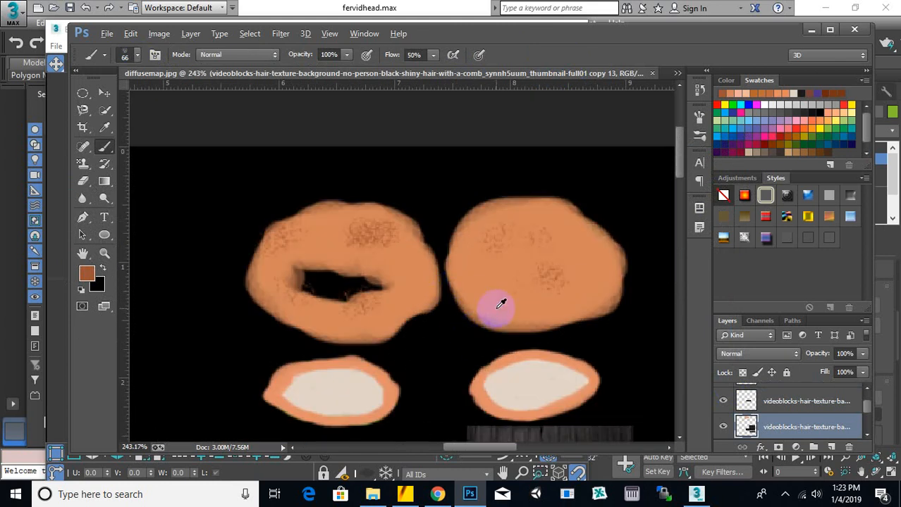
pyautogui.scroll(-2, 499, 303)
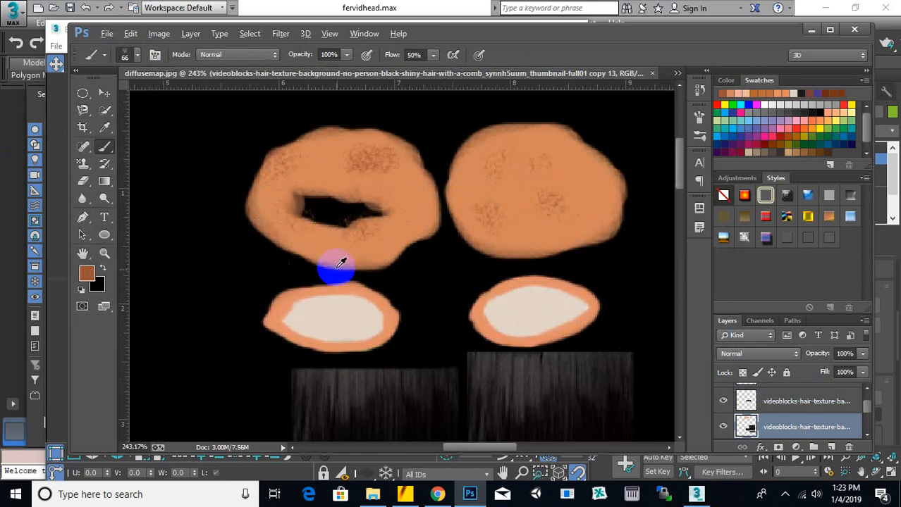
# - Sample the light orange skin tone #fbb06d just above the nose tip in free-character-texture-references-man-101.jpg as the foreground colour
pyautogui.keyDown('alt'); pyautogui.scroll(-7, 352, 323); pyautogui.keyUp('alt')
pyautogui.keyDown('alt'); pyautogui.scroll(-2, 356, 328); pyautogui.keyUp('alt')
pyautogui.scroll(-4, 494, 323)
pyautogui.keyDown('alt'); pyautogui.scroll(3, 538, 257); pyautogui.keyUp('alt')
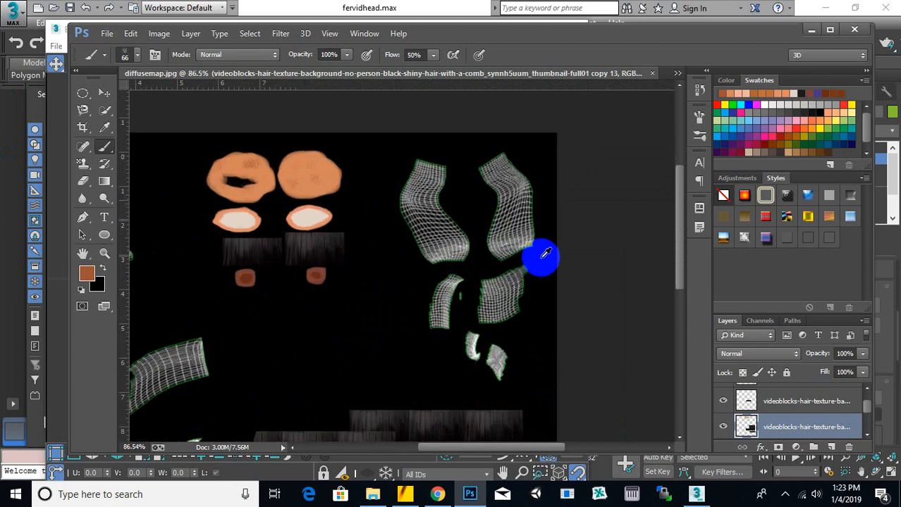
pyautogui.keyDown('alt'); pyautogui.scroll(3, 475, 256); pyautogui.keyUp('alt')
pyautogui.keyDown('alt'); pyautogui.scroll(1, 479, 252); pyautogui.keyUp('alt')
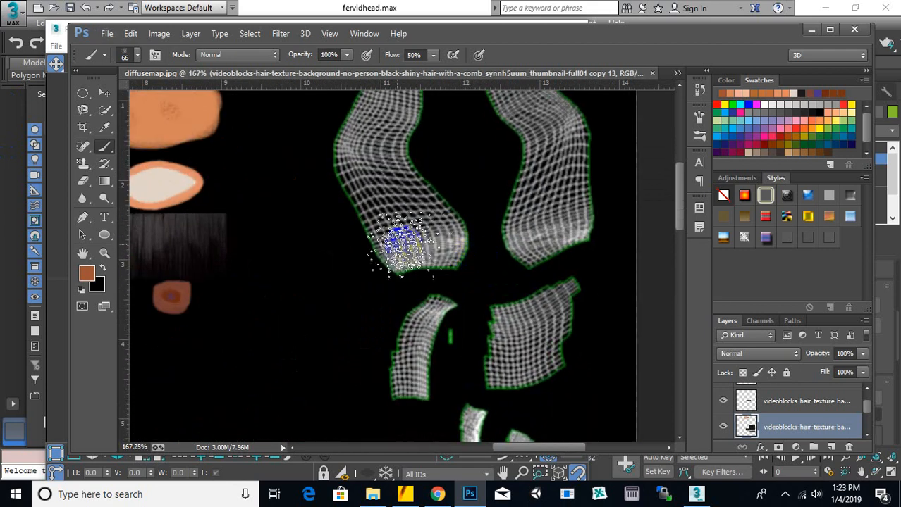
pyautogui.click(676, 74)
pyautogui.click(638, 93)
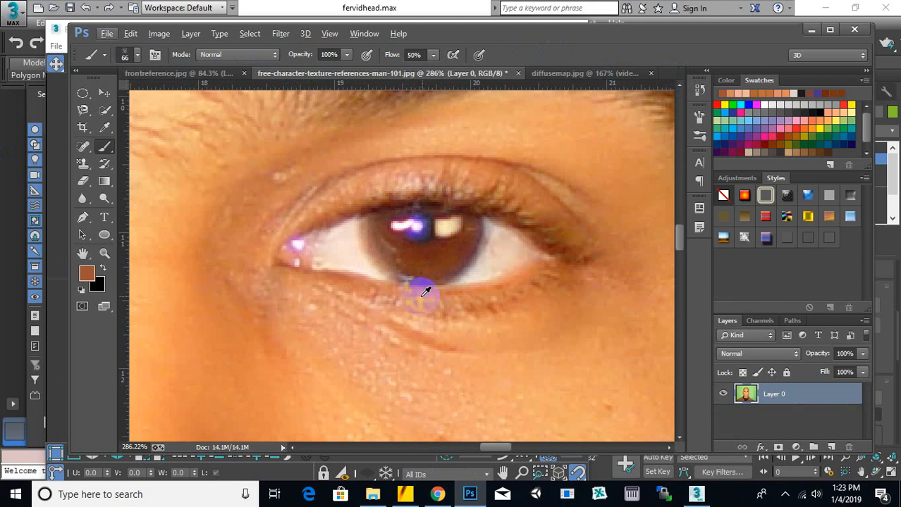
pyautogui.keyDown('alt'); pyautogui.scroll(-8, 425, 291); pyautogui.keyUp('alt')
pyautogui.scroll(-1, 381, 352)
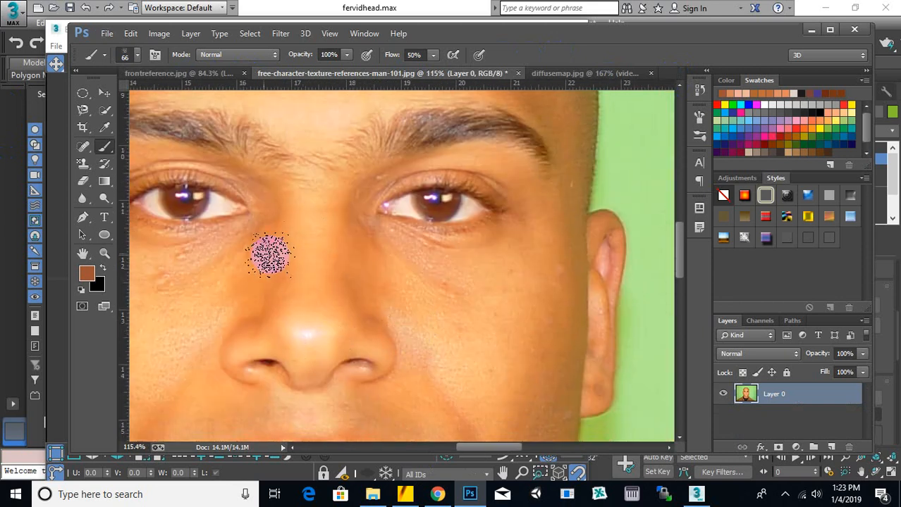
pyautogui.click(91, 274)
pyautogui.click(259, 301)
pyautogui.click(296, 302)
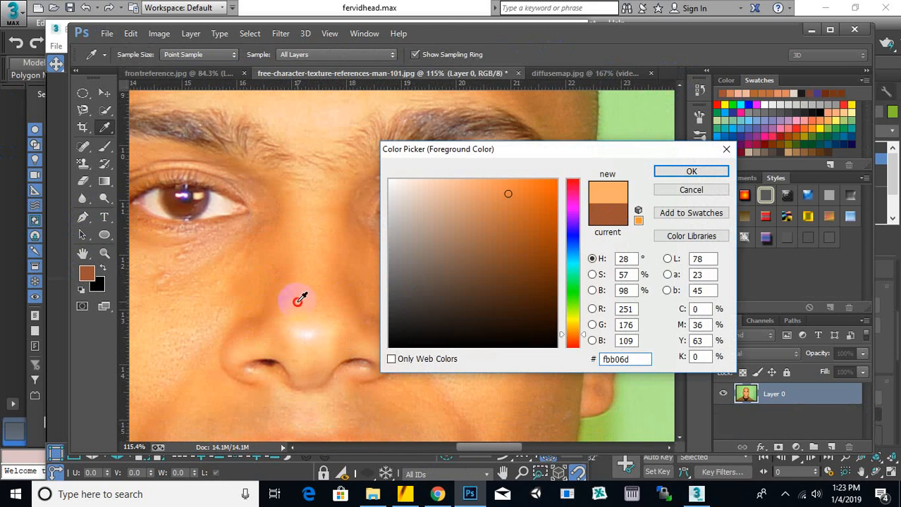
pyautogui.click(671, 173)
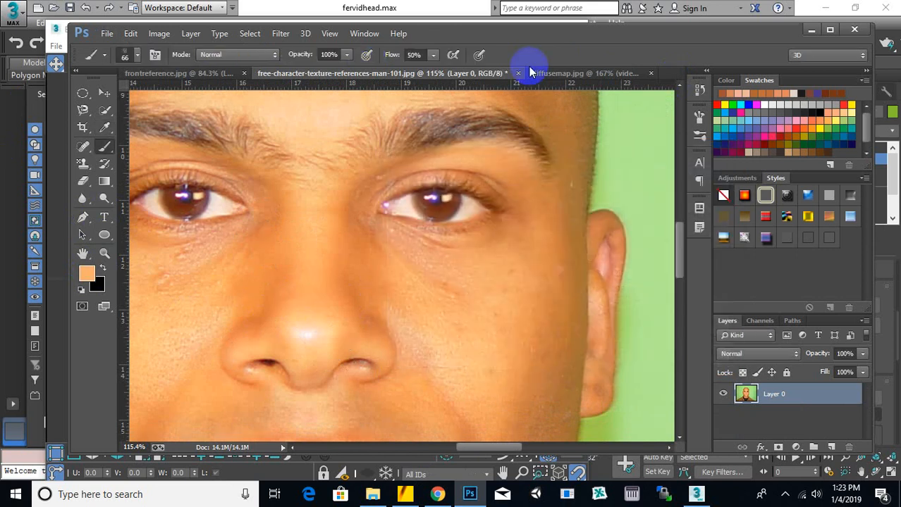
pyautogui.click(567, 75)
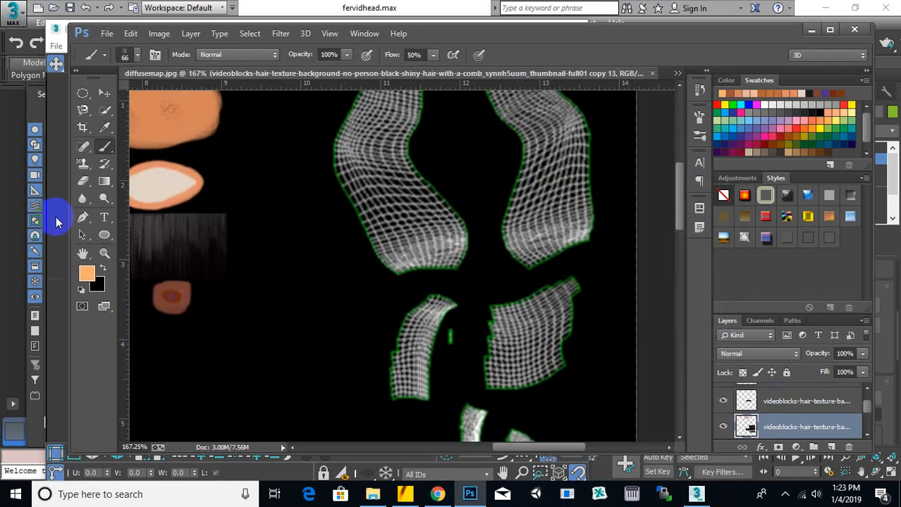
# - Paint the two large curved UV islands in diffusemap.jpg light orange with a round 66 px brush, covering their wireframes
pyautogui.click(138, 57)
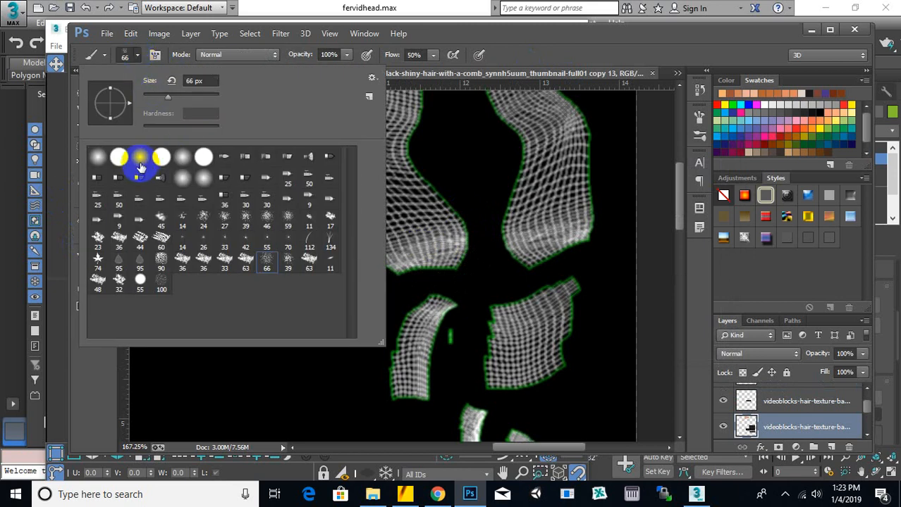
pyautogui.doubleClick(141, 167)
pyautogui.moveTo(422, 157)
pyautogui.mouseDown()
pyautogui.moveTo(375, 155)
pyautogui.moveTo(430, 219)
pyautogui.moveTo(396, 209)
pyautogui.moveTo(422, 231)
pyautogui.moveTo(406, 243)
pyautogui.moveTo(571, 218)
pyautogui.moveTo(535, 179)
pyautogui.moveTo(539, 150)
pyautogui.moveTo(507, 222)
pyautogui.mouseUp()
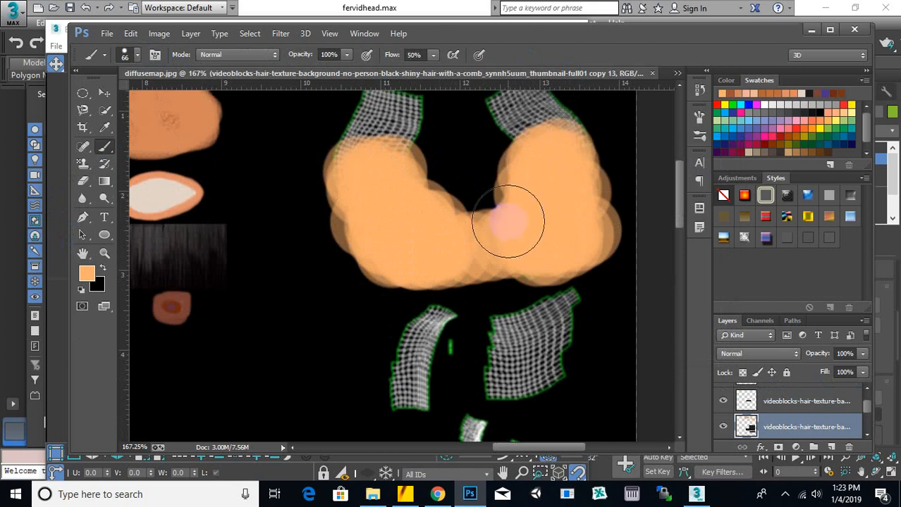
pyautogui.scroll(6, 508, 222)
pyautogui.moveTo(574, 191); pyautogui.dragTo(531, 220)
pyautogui.moveTo(407, 128)
pyautogui.mouseDown()
pyautogui.moveTo(411, 151)
pyautogui.moveTo(358, 170)
pyautogui.mouseUp()
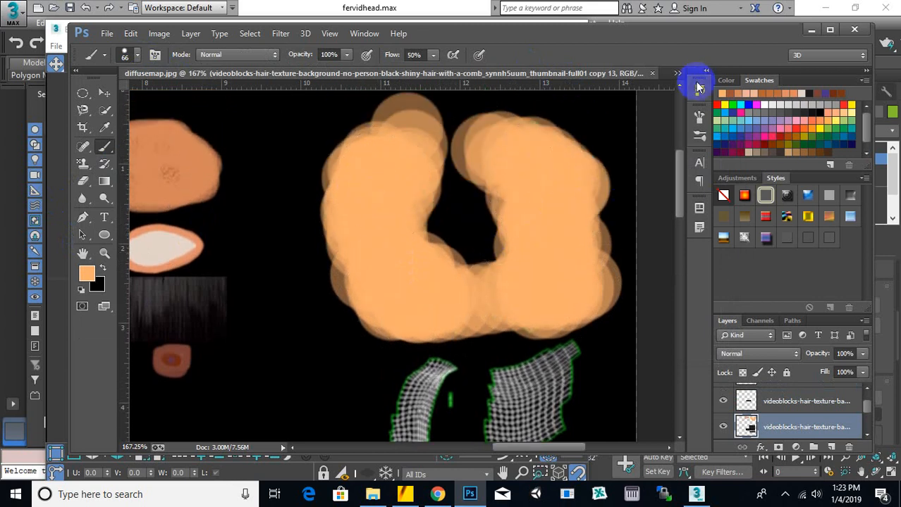
# - Sample a deeper orange skin tone from the side of the nose bridge in free-character-texture-references-man-101.jpg and return to diffusemap.jpg
pyautogui.click(678, 73)
pyautogui.click(575, 90)
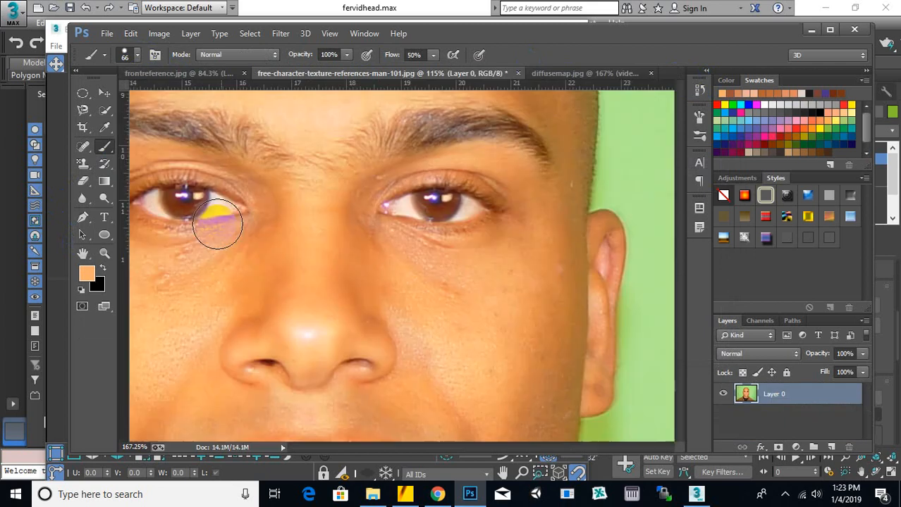
pyautogui.click(89, 277)
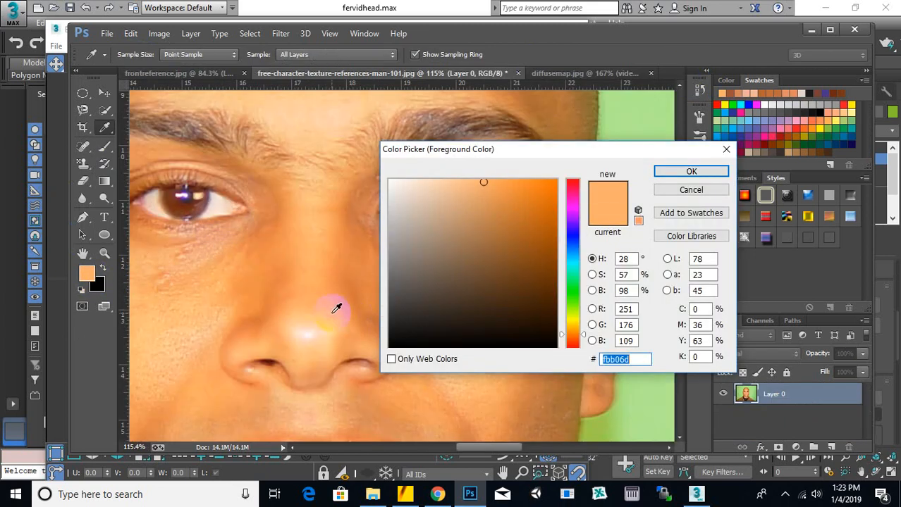
pyautogui.click(340, 255)
pyautogui.click(671, 172)
pyautogui.press('b')
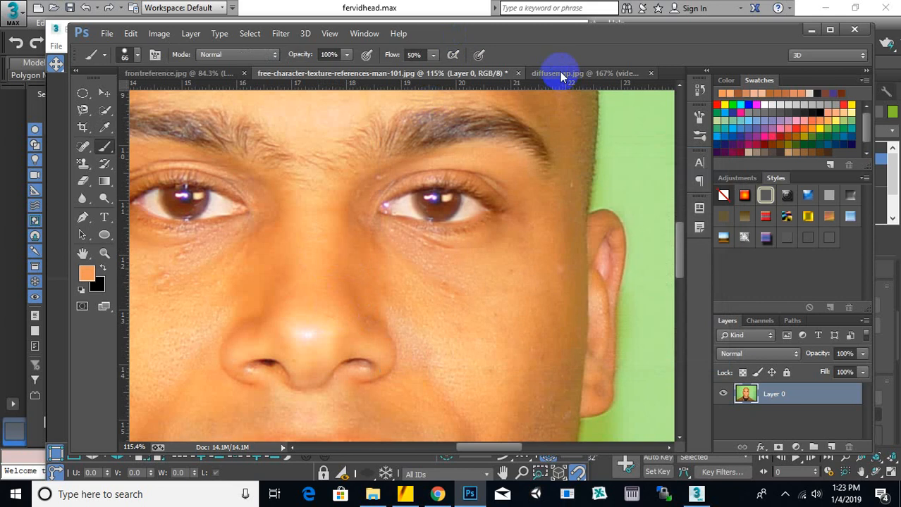
pyautogui.click(561, 74)
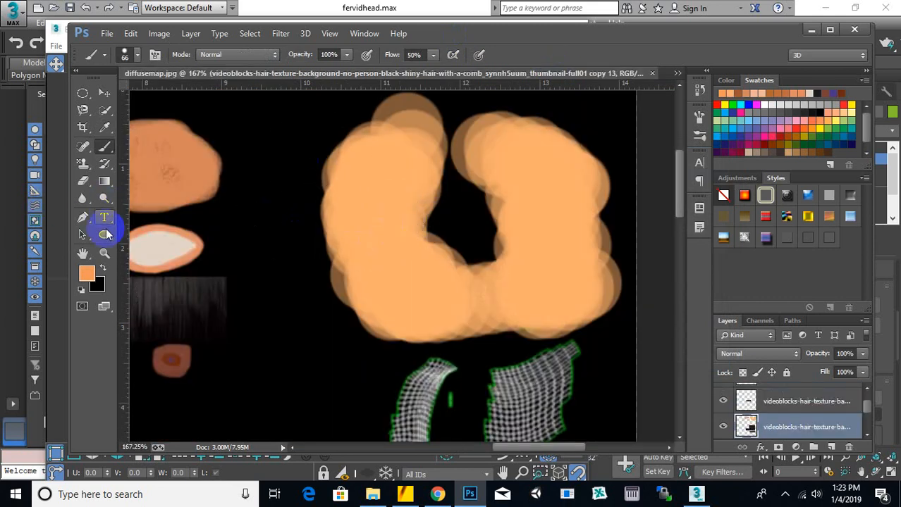
# - Paint deeper orange patches over both curved UV islands in diffusemap.jpg with the 46 px spatter brush
pyautogui.click(139, 55)
pyautogui.click(223, 128)
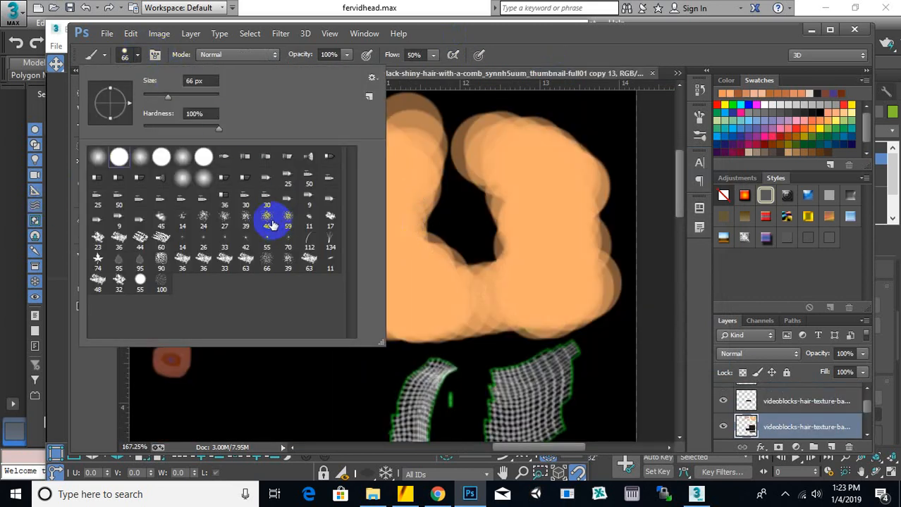
pyautogui.doubleClick(272, 226)
pyautogui.moveTo(378, 145)
pyautogui.mouseDown()
pyautogui.moveTo(362, 177)
pyautogui.moveTo(367, 226)
pyautogui.mouseUp()
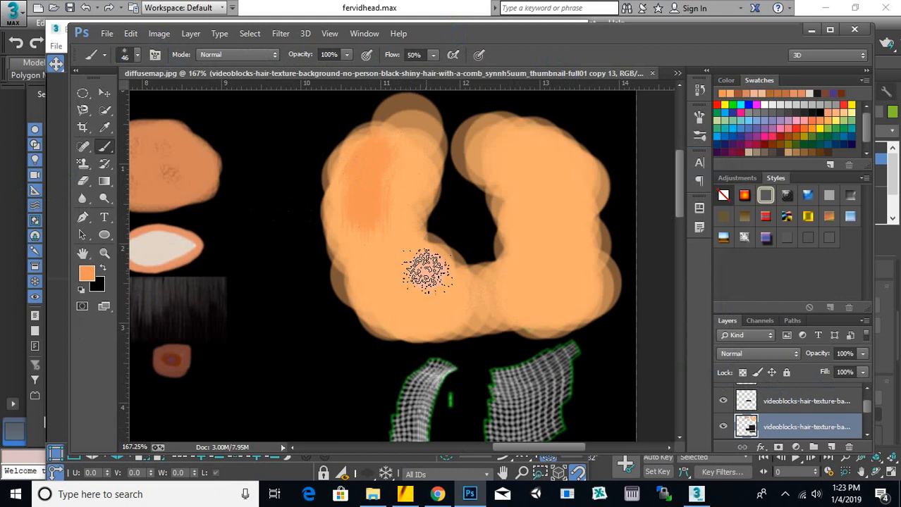
pyautogui.moveTo(427, 270)
pyautogui.mouseDown()
pyautogui.moveTo(408, 288)
pyautogui.moveTo(375, 233)
pyautogui.moveTo(492, 288)
pyautogui.moveTo(574, 254)
pyautogui.moveTo(537, 158)
pyautogui.mouseUp()
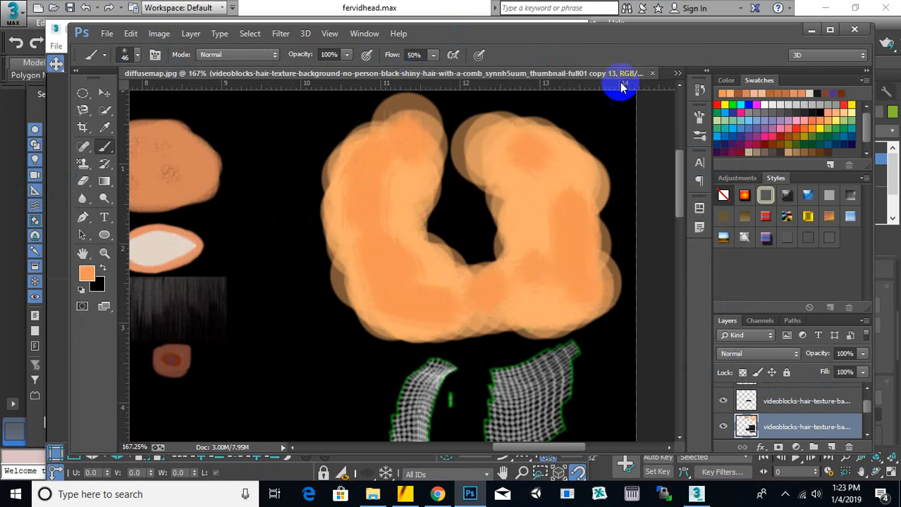
# - Sample a pinkish-brown skin tone from beneath the nose in free-character-texture-references-man-101.jpg as the foreground colour
pyautogui.click(676, 74)
pyautogui.click(564, 90)
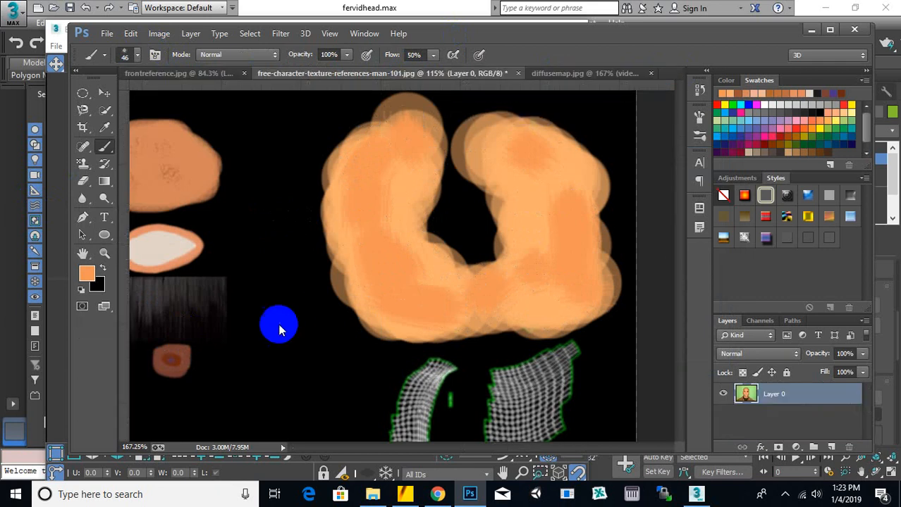
pyautogui.scroll(-2, 383, 361)
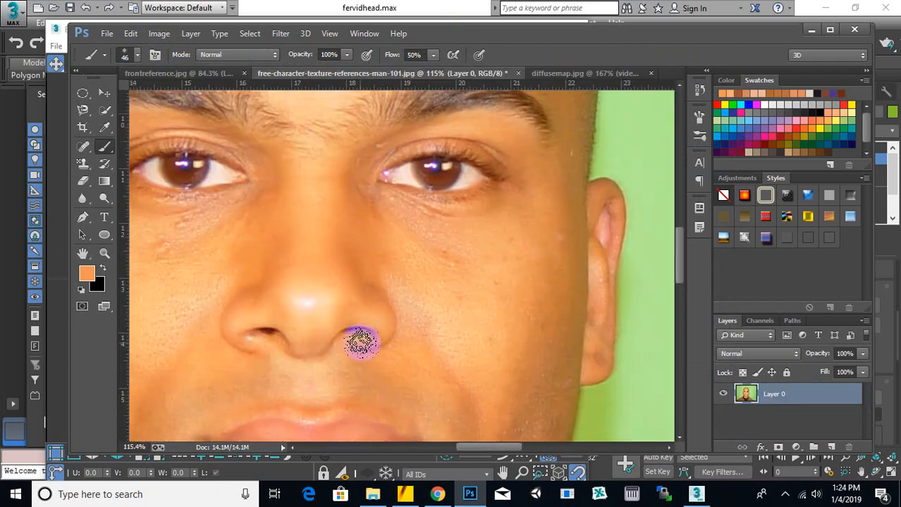
pyautogui.click(85, 275)
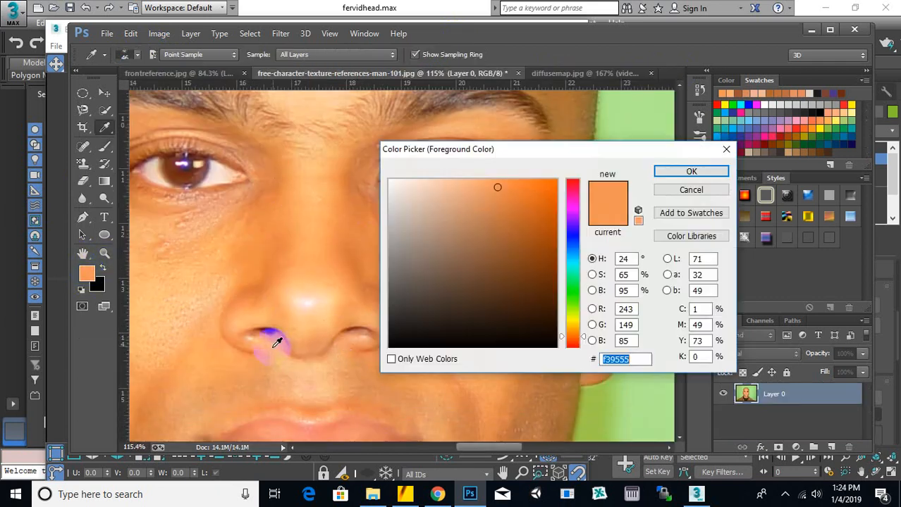
pyautogui.click(275, 322)
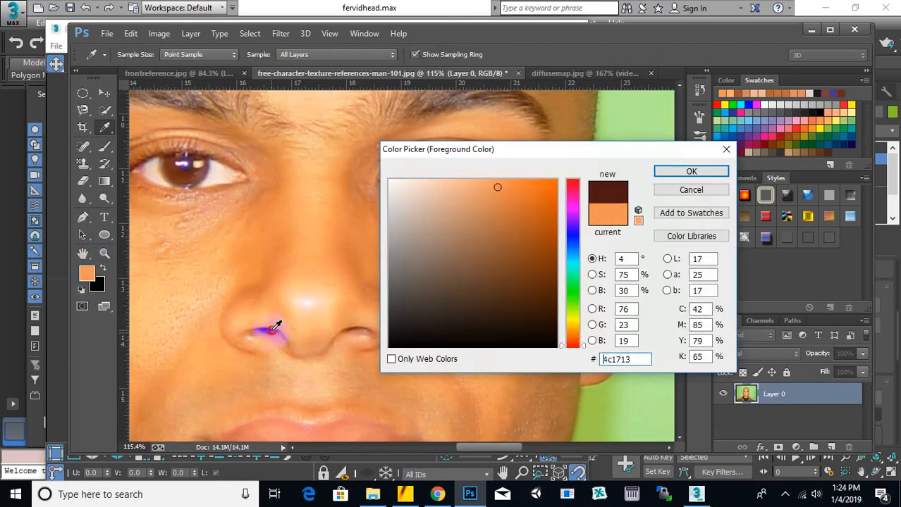
pyautogui.click(368, 329)
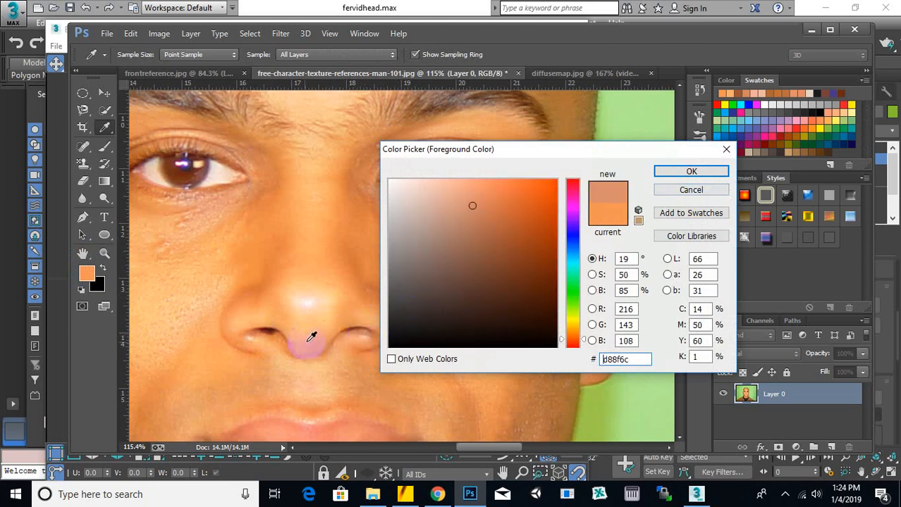
pyautogui.click(691, 172)
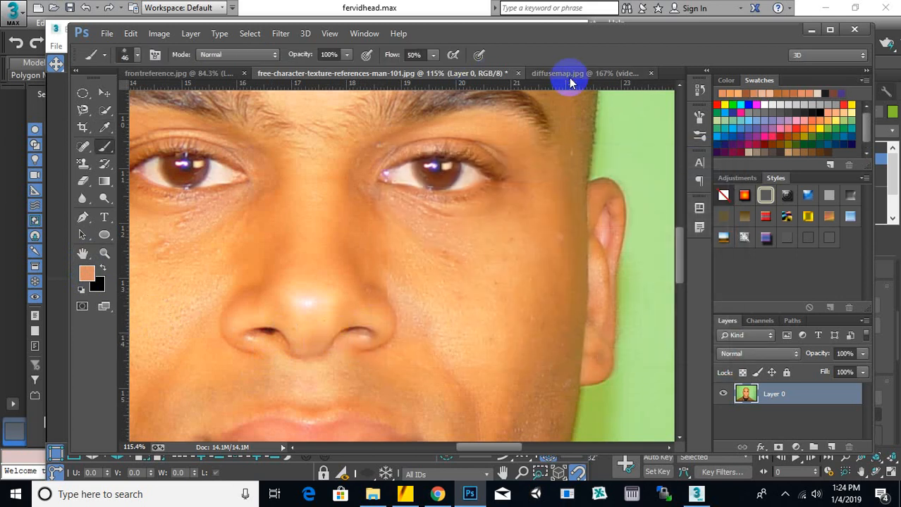
# - Dab the pinkish-brown tone near the lower ends of both curved UV islands in diffusemap.jpg with the spatter brush
pyautogui.click(569, 74)
pyautogui.press('b')
pyautogui.scroll(-1, 524, 311)
pyautogui.click(549, 288)
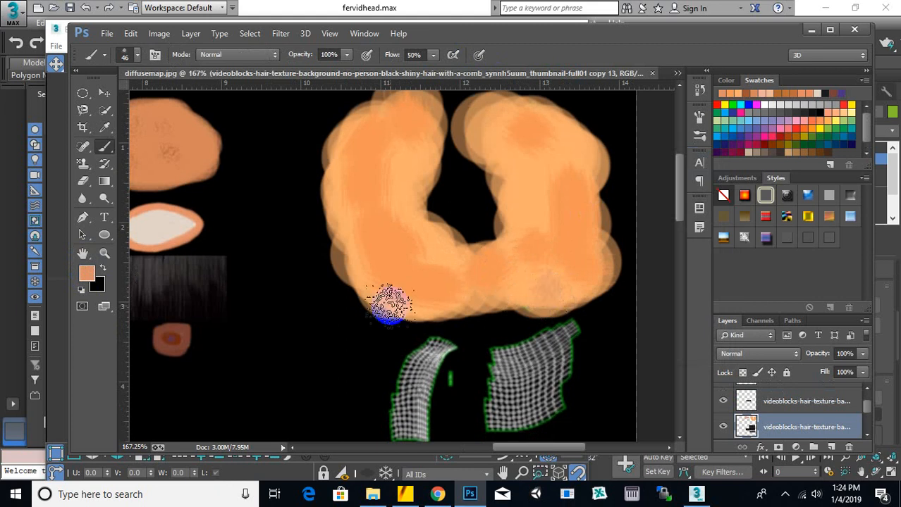
pyautogui.click(413, 298)
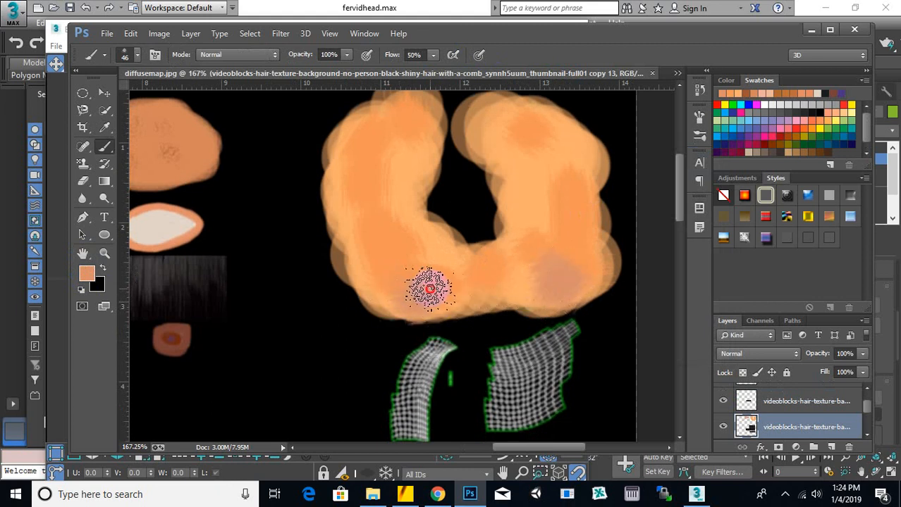
# - Switch to 3ds Max, select the small UV islands below the curved pair to check which face areas they cover, and return to Photoshop
pyautogui.keyDown('alt'); pyautogui.scroll(-3, 322, 281); pyautogui.keyUp('alt')
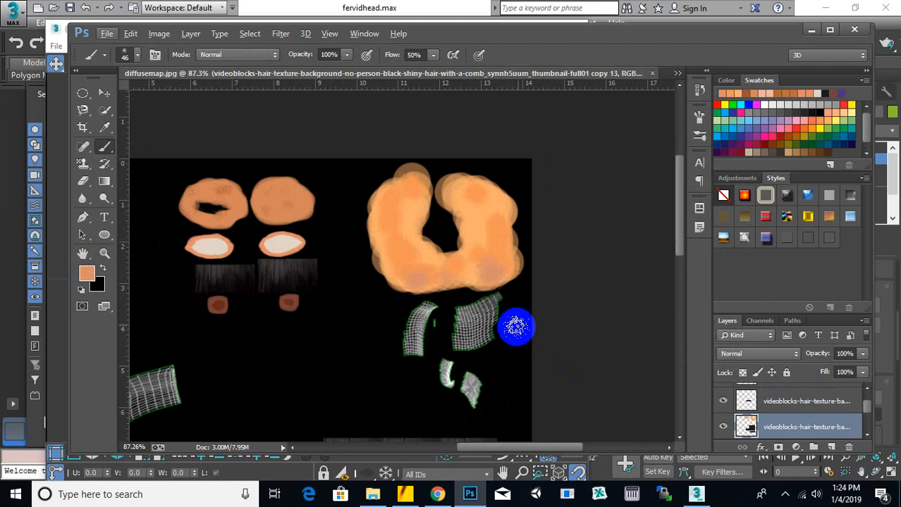
pyautogui.scroll(-3, 516, 326)
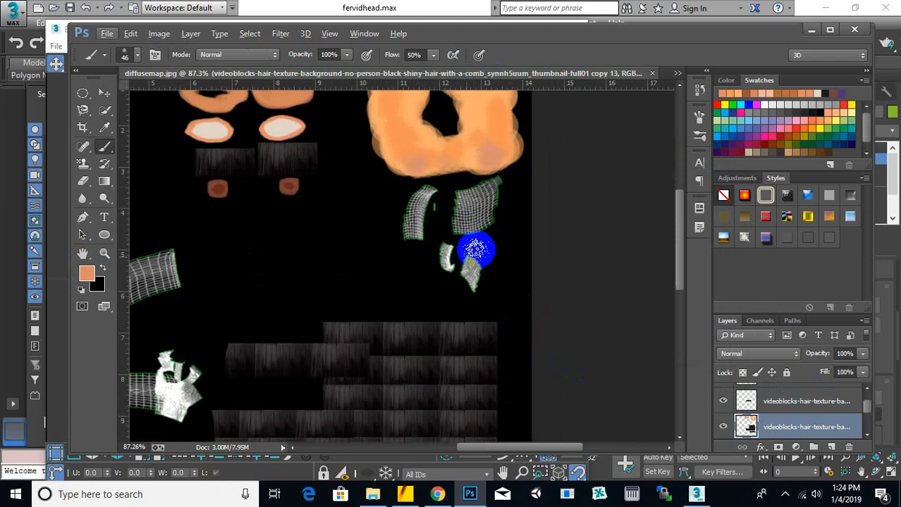
pyautogui.keyDown('alt'); pyautogui.scroll(2, 493, 265); pyautogui.keyUp('alt')
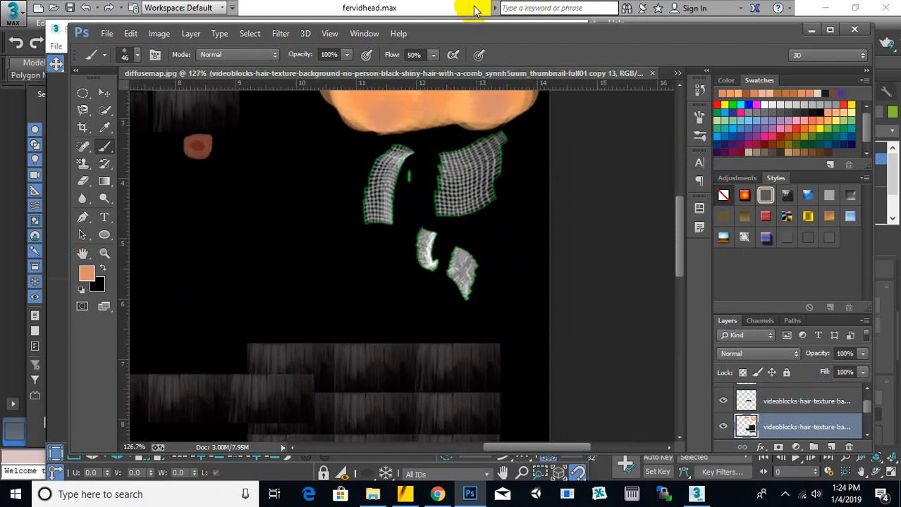
pyautogui.click(451, 8)
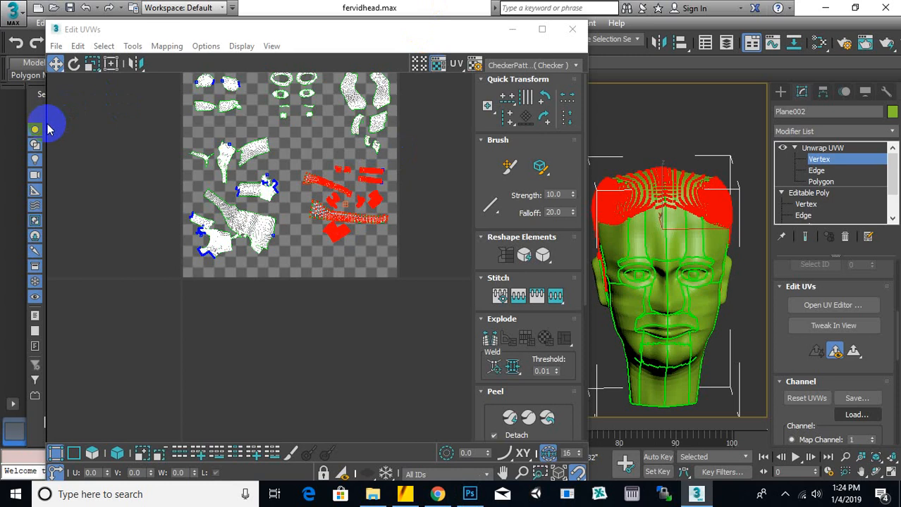
pyautogui.moveTo(406, 121); pyautogui.dragTo(360, 151)
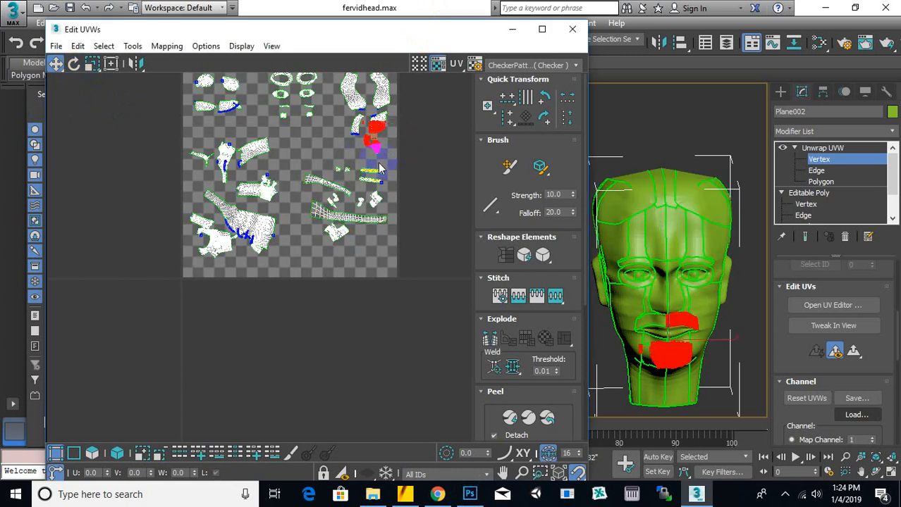
pyautogui.scroll(6, 677, 394)
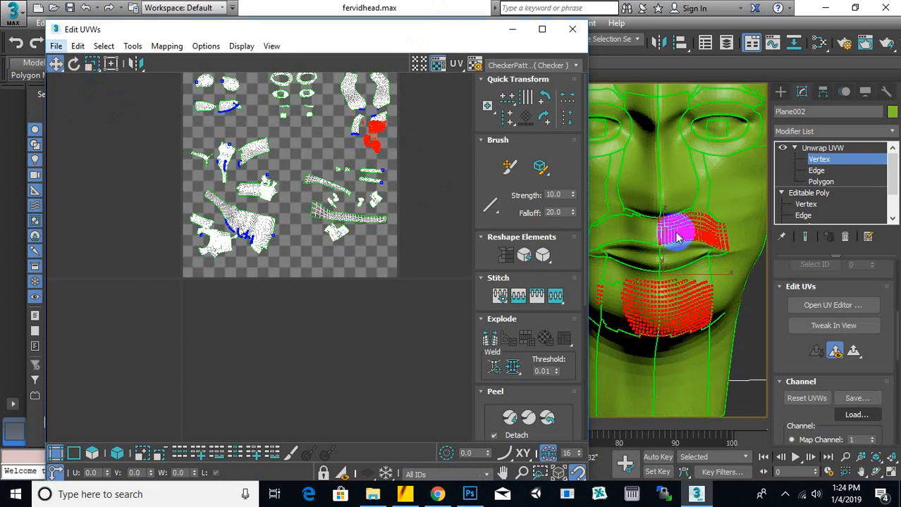
pyautogui.click(394, 144)
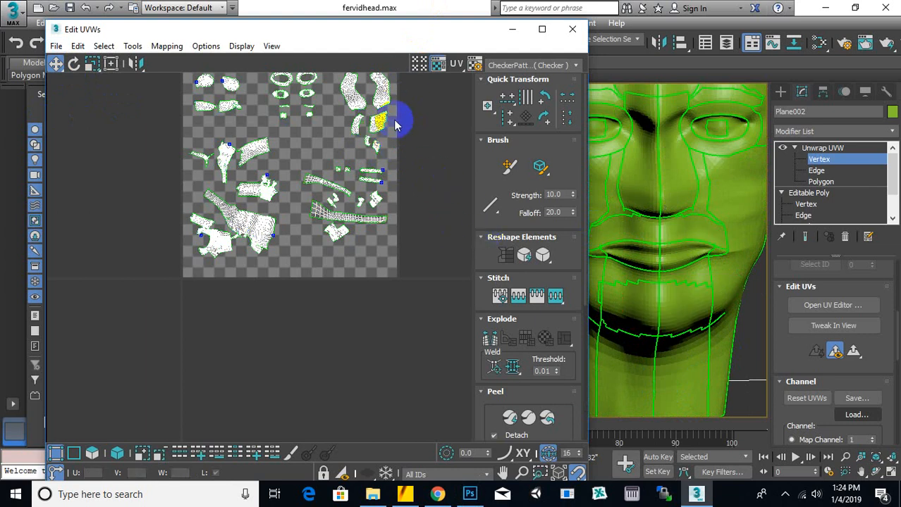
pyautogui.click(413, 6)
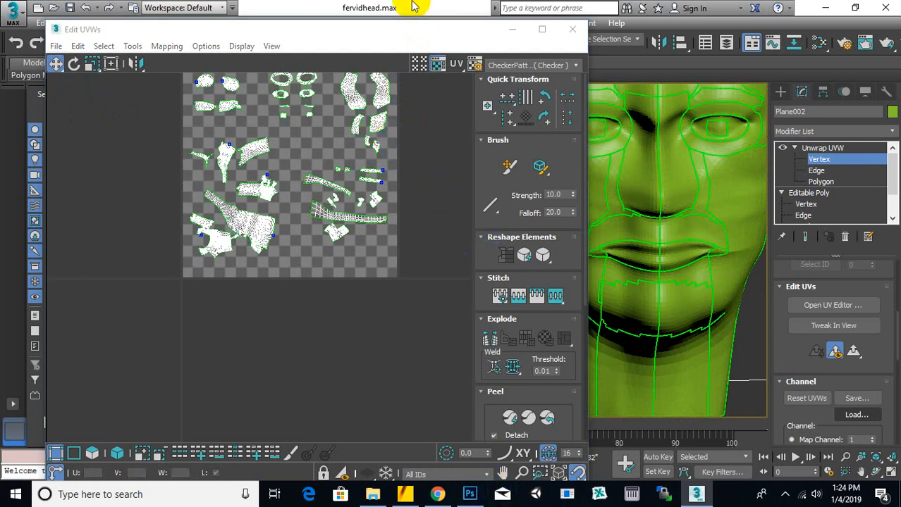
pyautogui.click(469, 494)
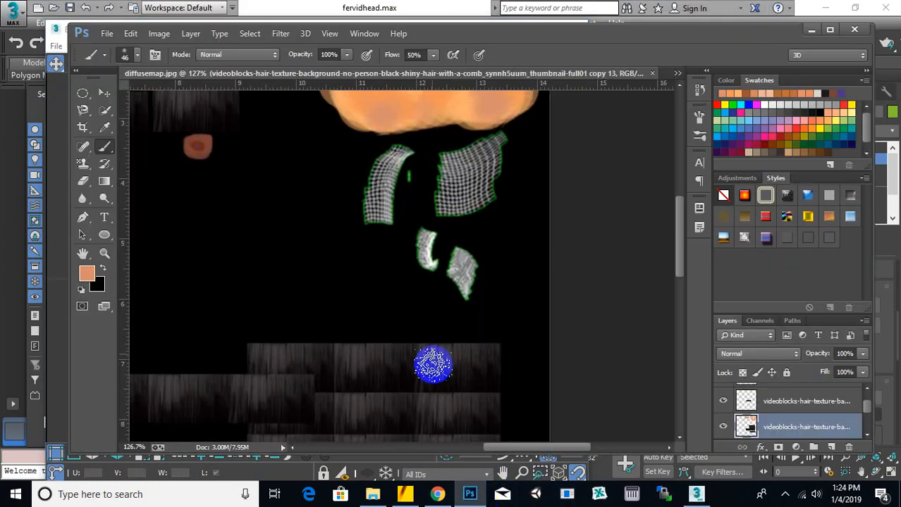
# - Duplicate the tiled hair texture layer and place the copy over the wireframe islands directly below the orange skin island
pyautogui.scroll(-3, 451, 332)
pyautogui.click(104, 92)
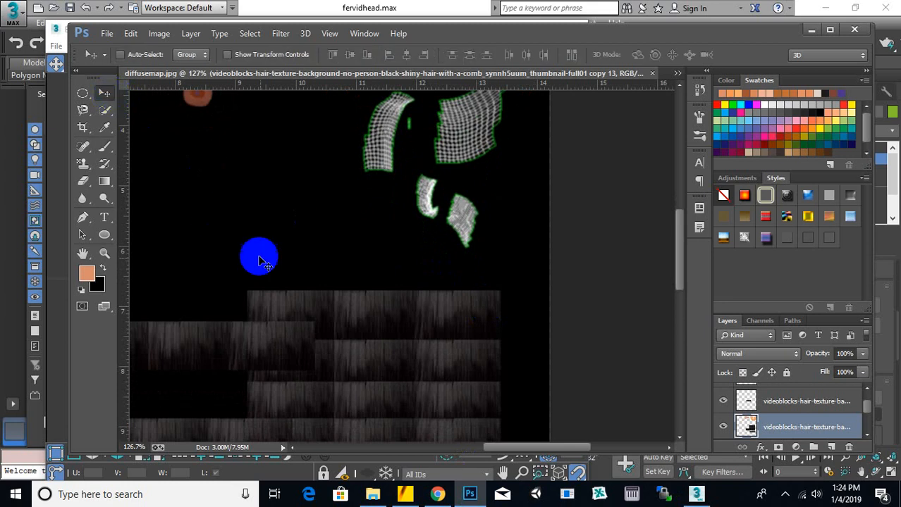
pyautogui.rightClick(268, 300)
pyautogui.click(280, 310)
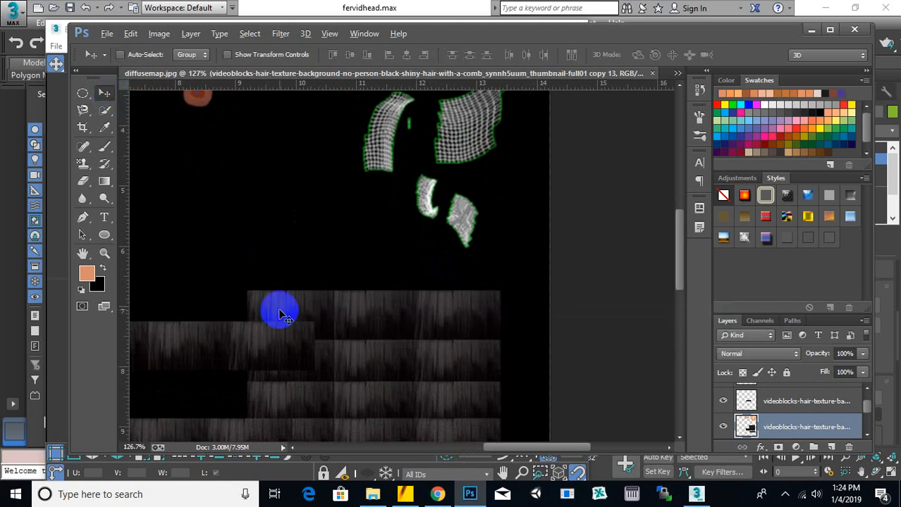
pyautogui.moveTo(280, 315); pyautogui.dragTo(342, 115)
pyautogui.scroll(2, 377, 251)
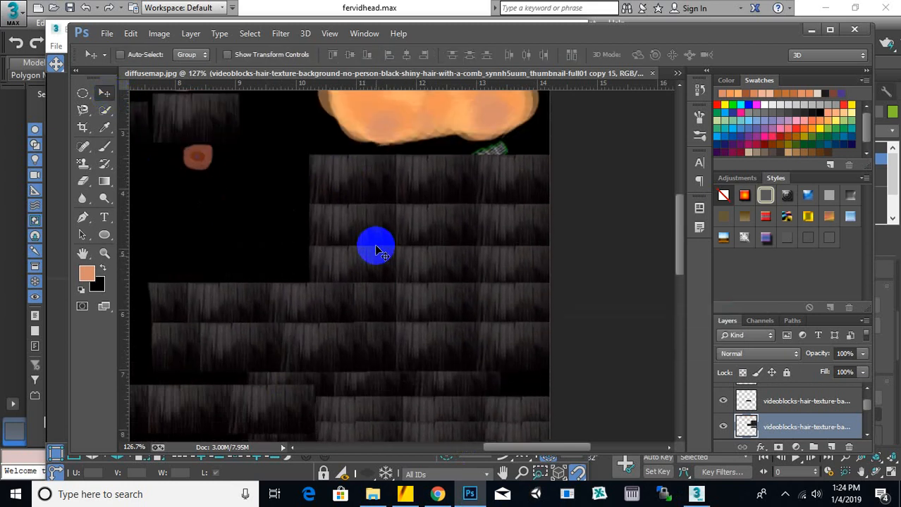
pyautogui.scroll(2, 377, 252)
pyautogui.moveTo(416, 292); pyautogui.dragTo(426, 310)
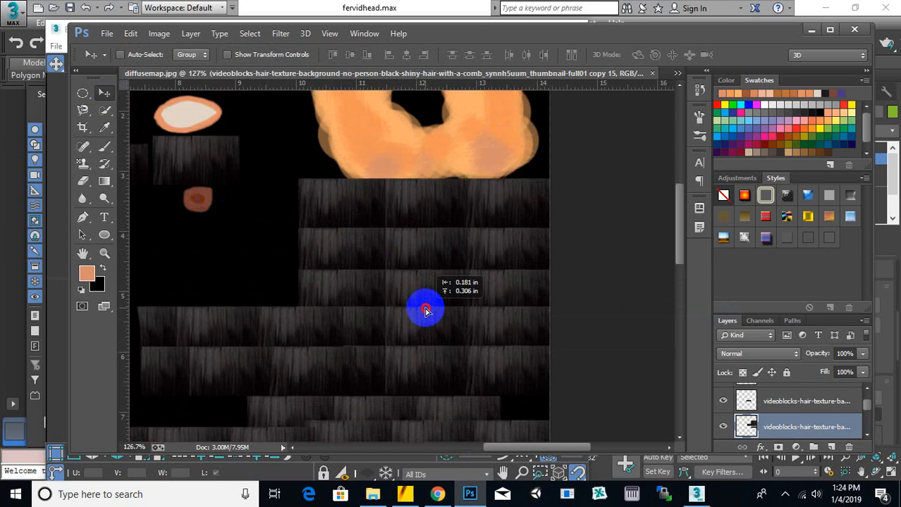
pyautogui.scroll(-3, 425, 311)
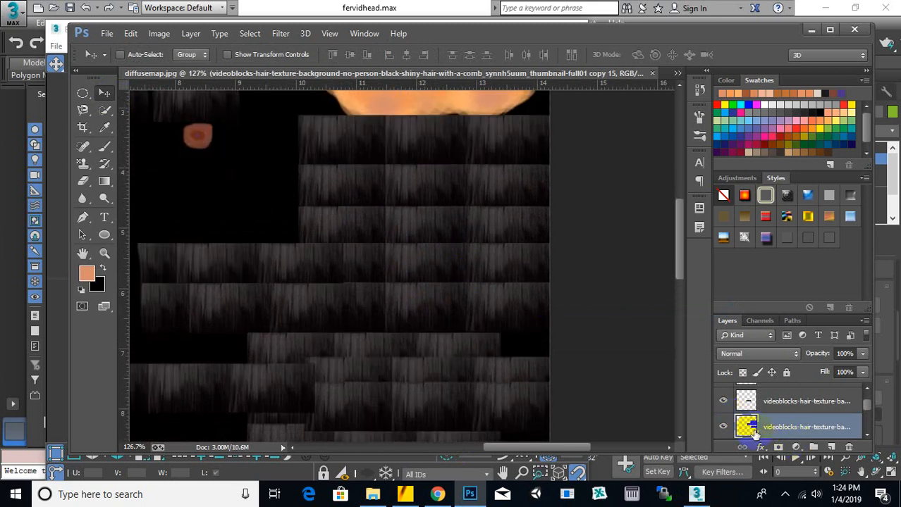
pyautogui.keyDown('alt'); pyautogui.scroll(-3, 475, 273); pyautogui.keyUp('alt')
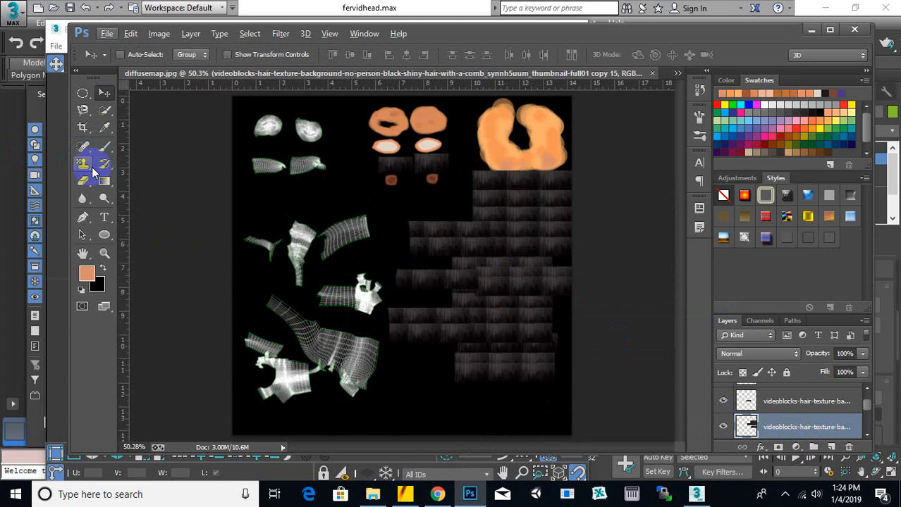
# - Erase the copied hair texture's upper edge along the underside of the orange island with a 38 px hard round eraser
pyautogui.click(84, 180)
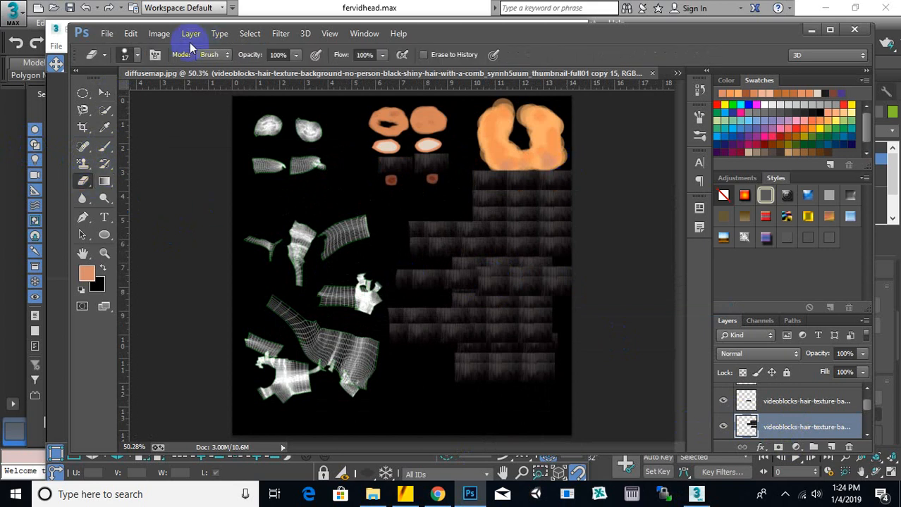
pyautogui.click(139, 55)
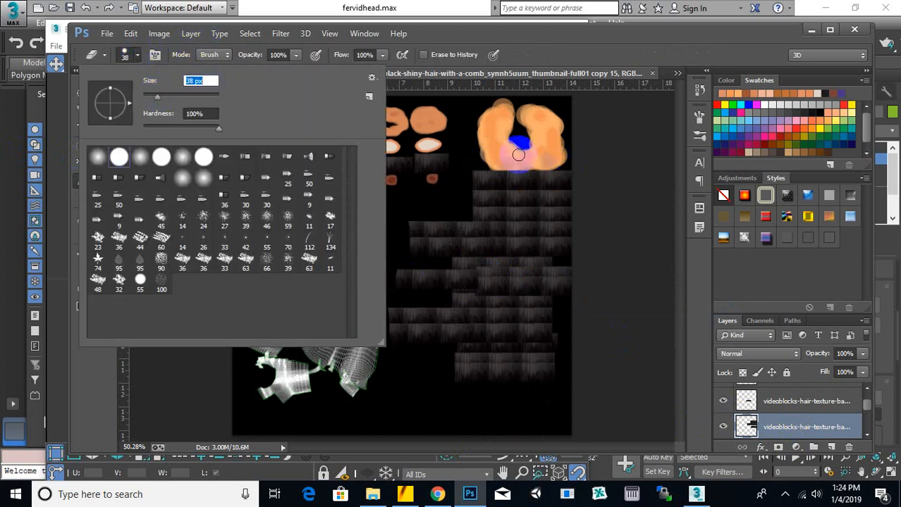
pyautogui.click(578, 172)
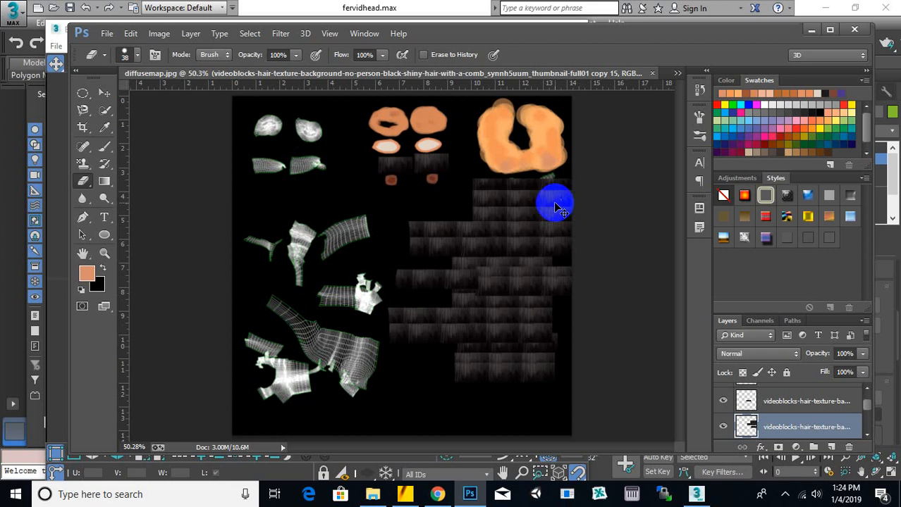
pyautogui.hotkey('ctrl', 'z')
pyautogui.keyDown('alt'); pyautogui.scroll(9, 557, 201); pyautogui.keyUp('alt')
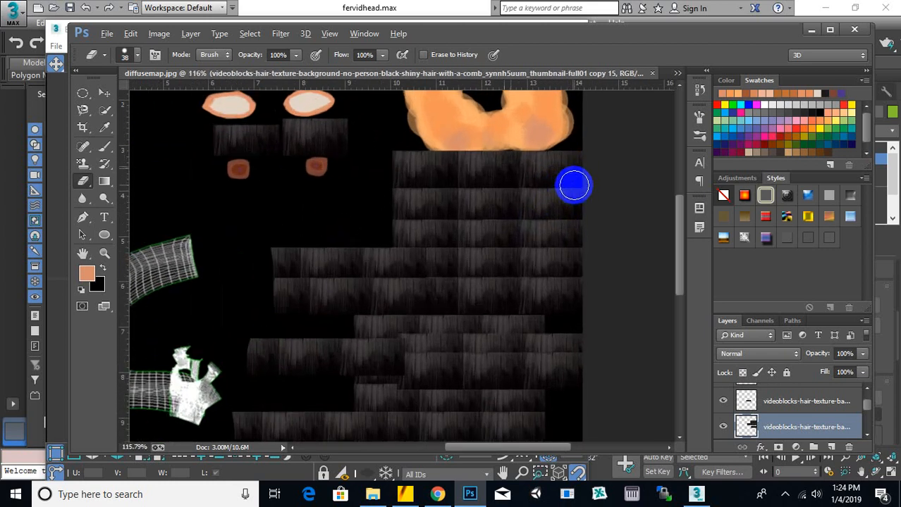
pyautogui.click(572, 155)
pyautogui.moveTo(562, 140); pyautogui.dragTo(468, 140)
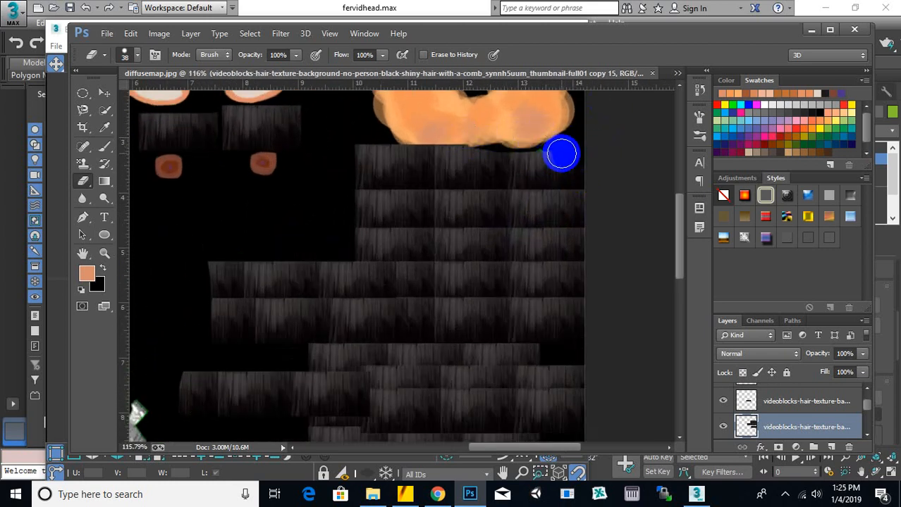
pyautogui.moveTo(561, 157); pyautogui.dragTo(517, 150)
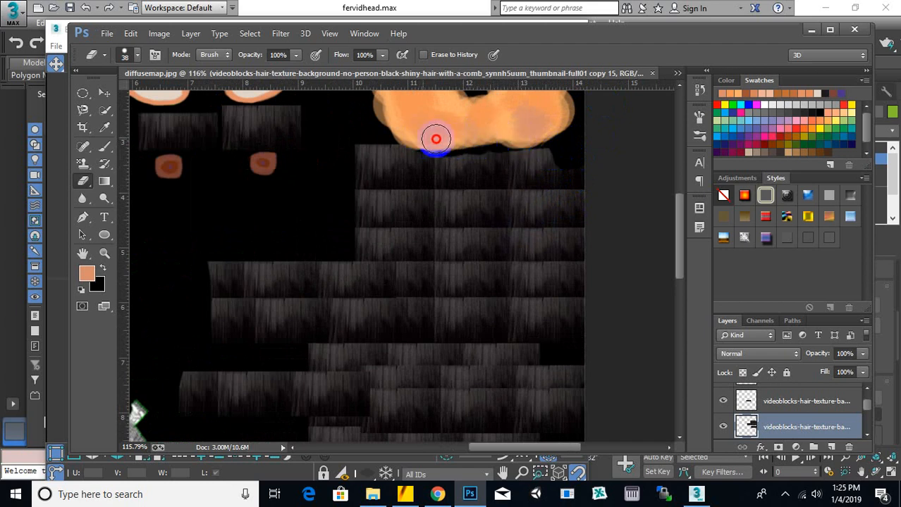
# - Erase the copied hair texture's overhanging left part and trim its lower edge with the eraser
pyautogui.scroll(-2, 465, 175)
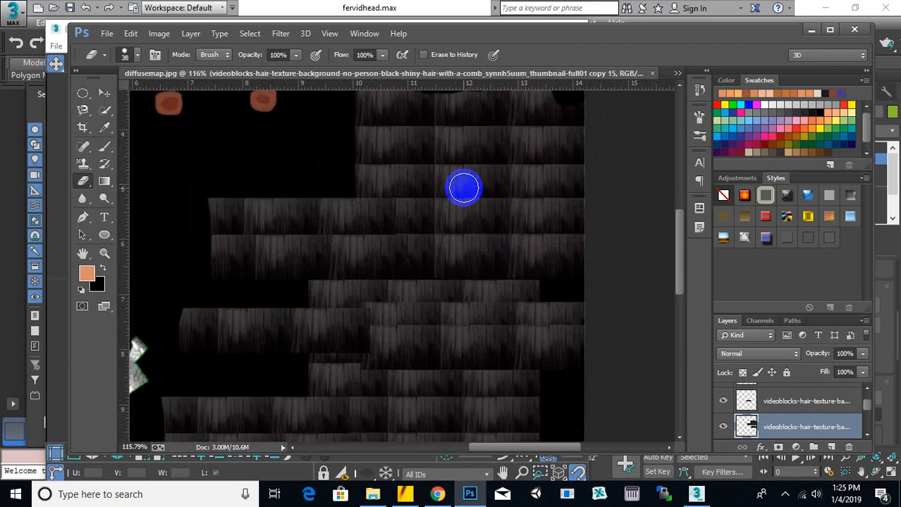
pyautogui.moveTo(313, 179)
pyautogui.mouseDown()
pyautogui.moveTo(318, 334)
pyautogui.moveTo(280, 151)
pyautogui.moveTo(231, 282)
pyautogui.moveTo(217, 224)
pyautogui.moveTo(272, 181)
pyautogui.mouseUp()
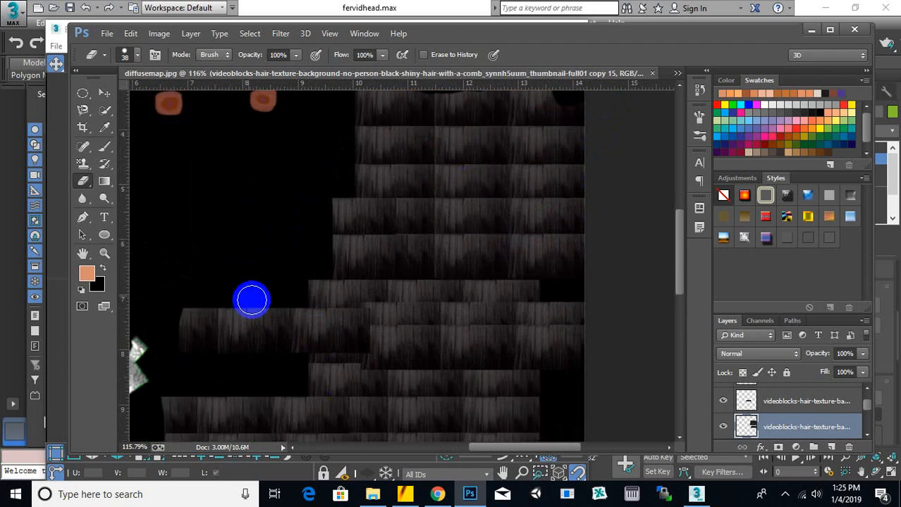
pyautogui.moveTo(363, 268); pyautogui.dragTo(582, 260)
pyautogui.moveTo(736, 246)
pyautogui.mouseDown()
pyautogui.moveTo(571, 248)
pyautogui.moveTo(542, 271)
pyautogui.mouseUp()
pyautogui.hotkey('ctrl', 'z')
pyautogui.moveTo(605, 267); pyautogui.dragTo(335, 279)
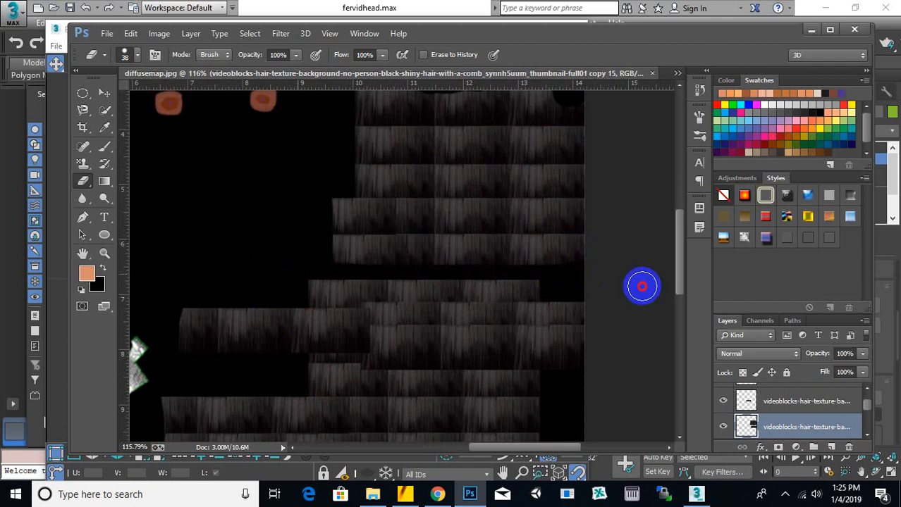
# - Trim the lower edge of the copied hair texture's bottom row with the eraser, undoing the last stroke
pyautogui.moveTo(643, 285); pyautogui.dragTo(327, 269)
pyautogui.moveTo(606, 259); pyautogui.dragTo(187, 262)
pyautogui.moveTo(663, 255); pyautogui.dragTo(80, 251)
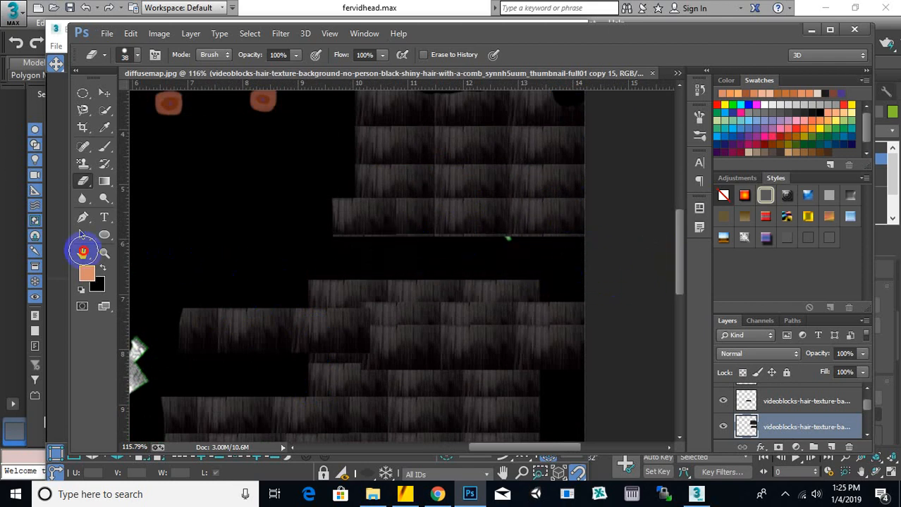
pyautogui.hotkey('ctrl', 'z')
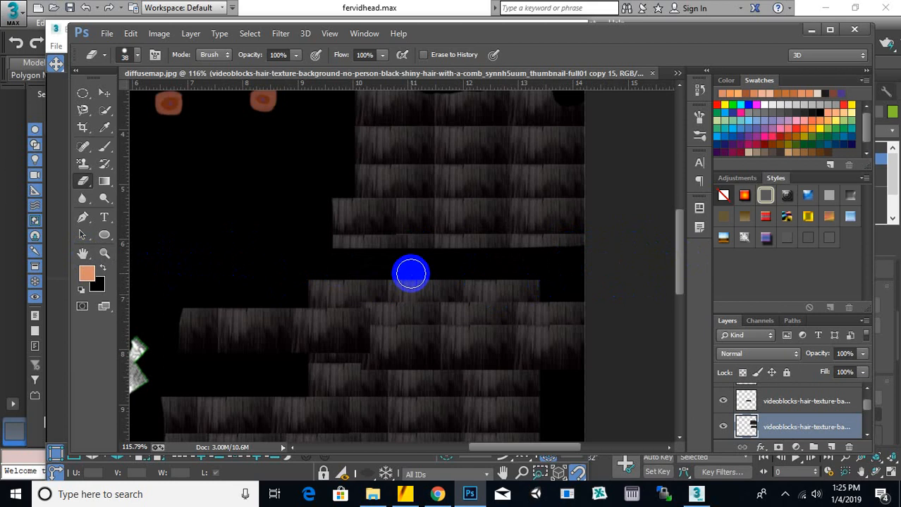
# - Sample an orange skin tone from the ear in the reference photo and paint over the diffuse map's two rounded wireframe islands with the 46 px brush
pyautogui.keyDown('alt'); pyautogui.scroll(-5, 408, 272); pyautogui.keyUp('alt')
pyautogui.keyDown('alt'); pyautogui.scroll(2, 461, 190); pyautogui.keyUp('alt')
pyautogui.keyDown('alt'); pyautogui.scroll(-4, 466, 211); pyautogui.keyUp('alt')
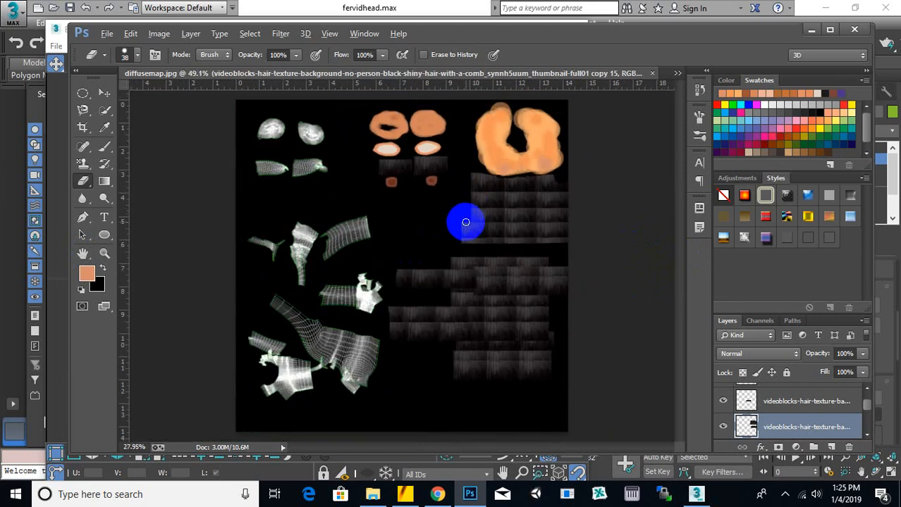
pyautogui.keyDown('alt'); pyautogui.scroll(2, 314, 211); pyautogui.keyUp('alt')
pyautogui.keyDown('alt'); pyautogui.scroll(5, 311, 170); pyautogui.keyUp('alt')
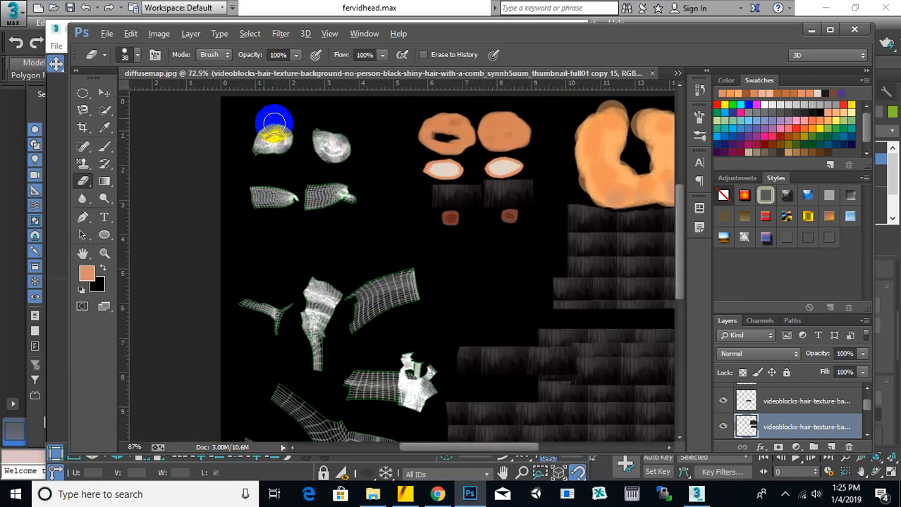
pyautogui.click(678, 73)
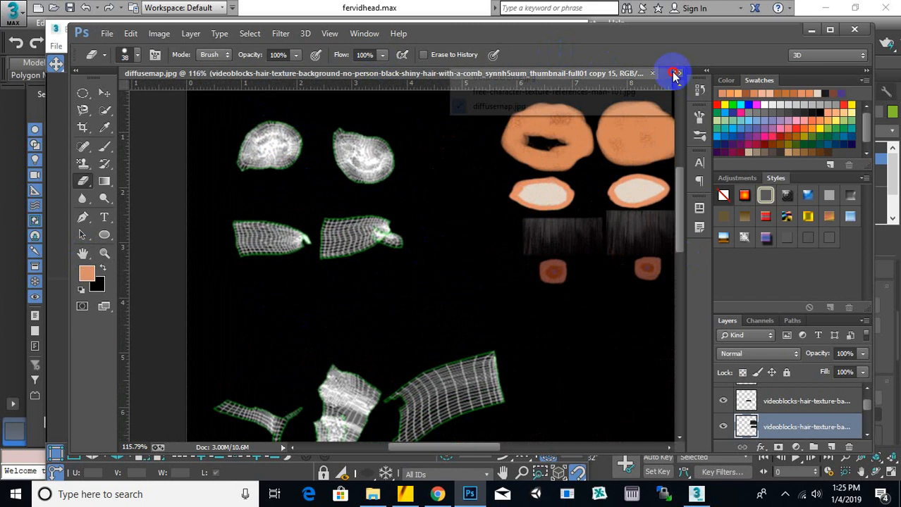
pyautogui.click(586, 92)
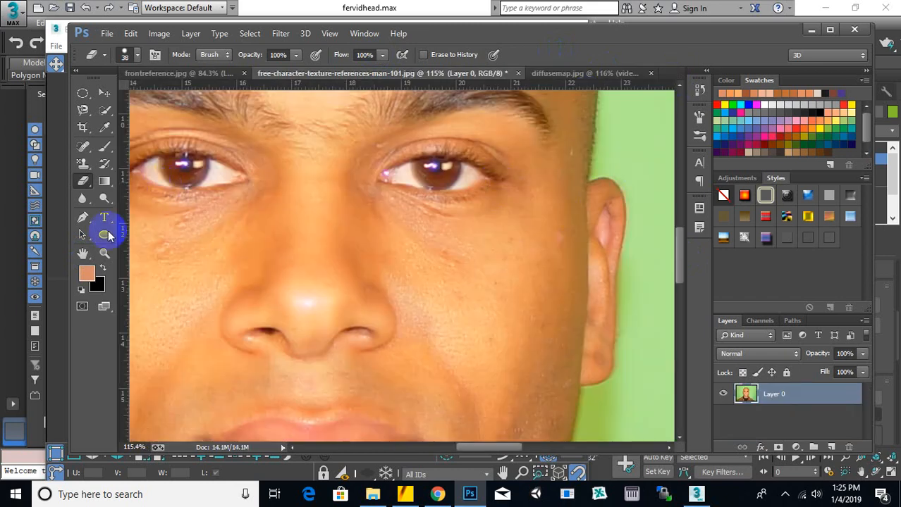
pyautogui.click(104, 146)
pyautogui.keyDown('alt'); pyautogui.click(604, 186); pyautogui.keyUp('alt')
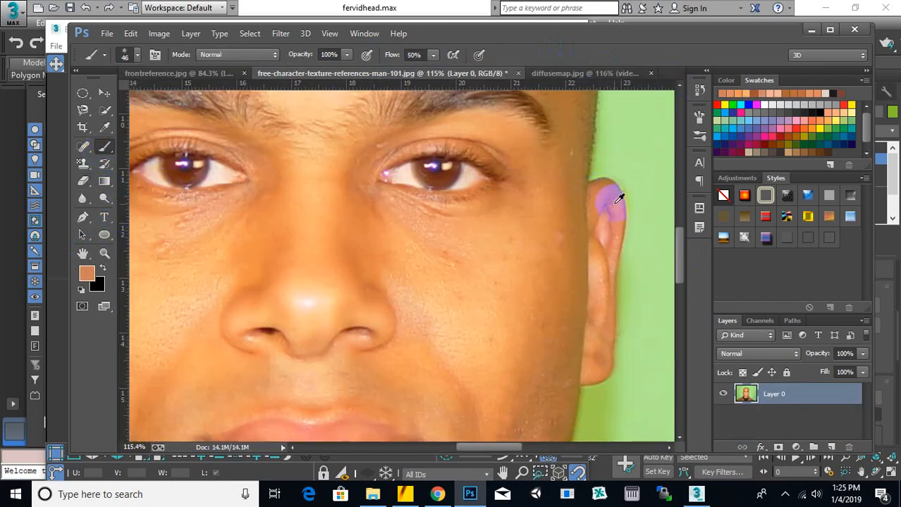
pyautogui.click(582, 75)
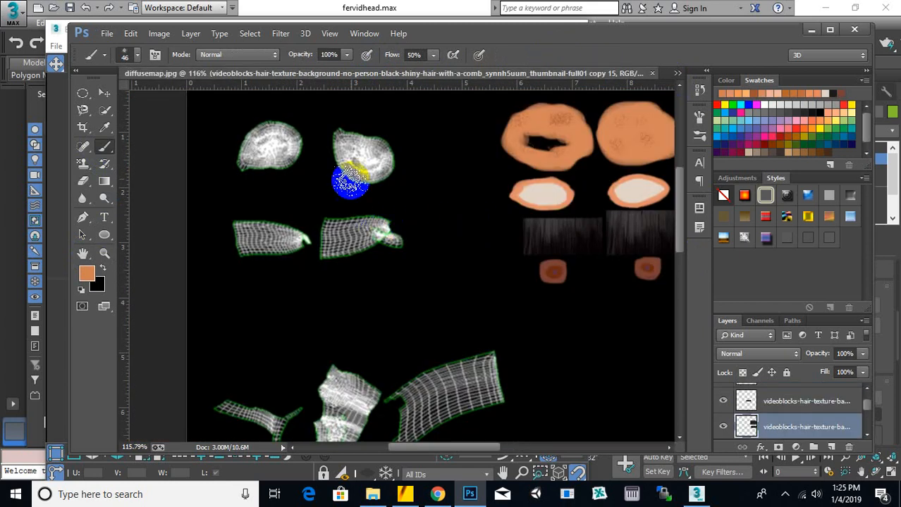
pyautogui.moveTo(384, 171)
pyautogui.mouseDown()
pyautogui.moveTo(354, 151)
pyautogui.moveTo(358, 144)
pyautogui.moveTo(337, 145)
pyautogui.moveTo(368, 172)
pyautogui.mouseUp()
pyautogui.moveTo(298, 165)
pyautogui.mouseDown()
pyautogui.moveTo(292, 137)
pyautogui.moveTo(261, 152)
pyautogui.moveTo(249, 137)
pyautogui.moveTo(249, 150)
pyautogui.mouseUp()
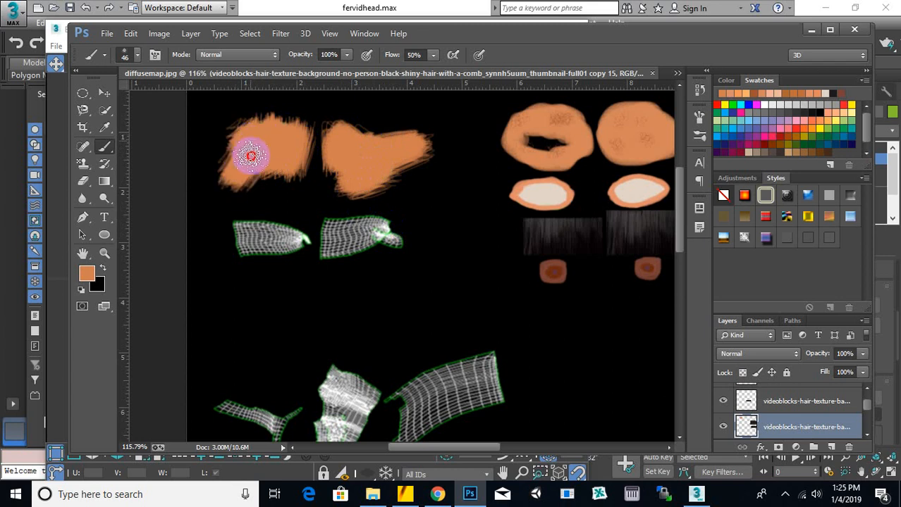
# - Sample a lighter peach tone from the reference photo's inner ear and brush highlights onto both orange islands just painted
pyautogui.click(678, 74)
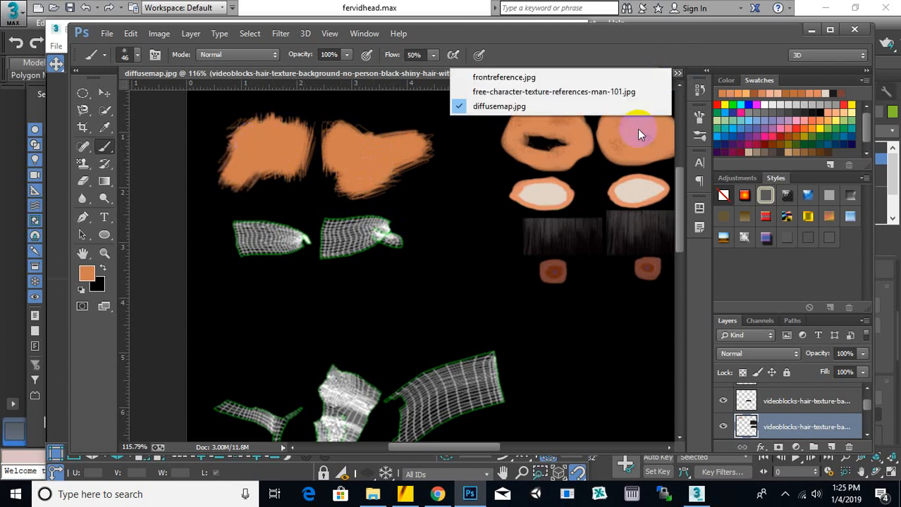
pyautogui.click(576, 91)
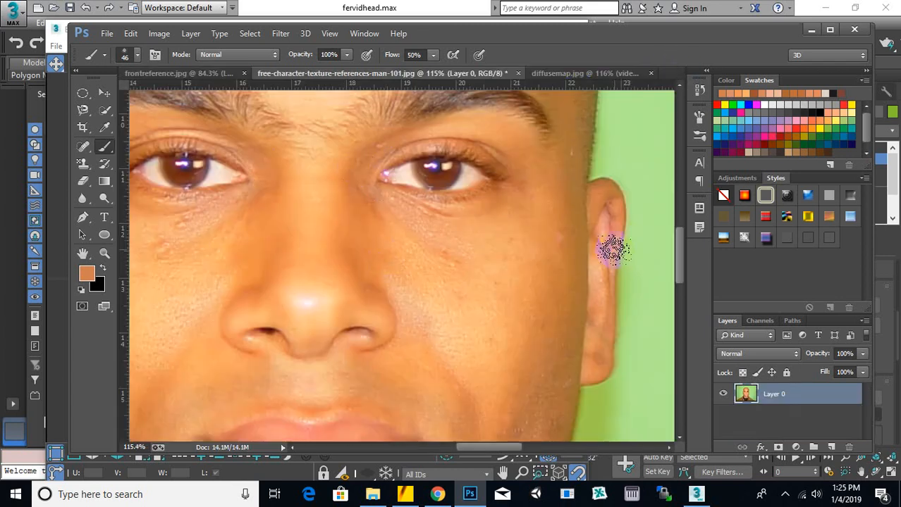
pyautogui.keyDown('alt'); pyautogui.click(600, 260); pyautogui.keyUp('alt')
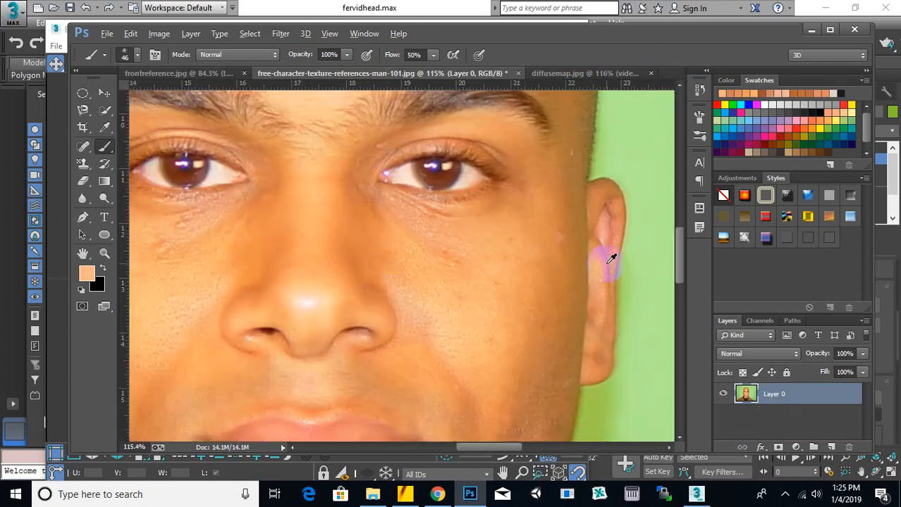
pyautogui.click(571, 74)
pyautogui.moveTo(358, 145)
pyautogui.mouseDown()
pyautogui.moveTo(367, 155)
pyautogui.moveTo(423, 151)
pyautogui.mouseUp()
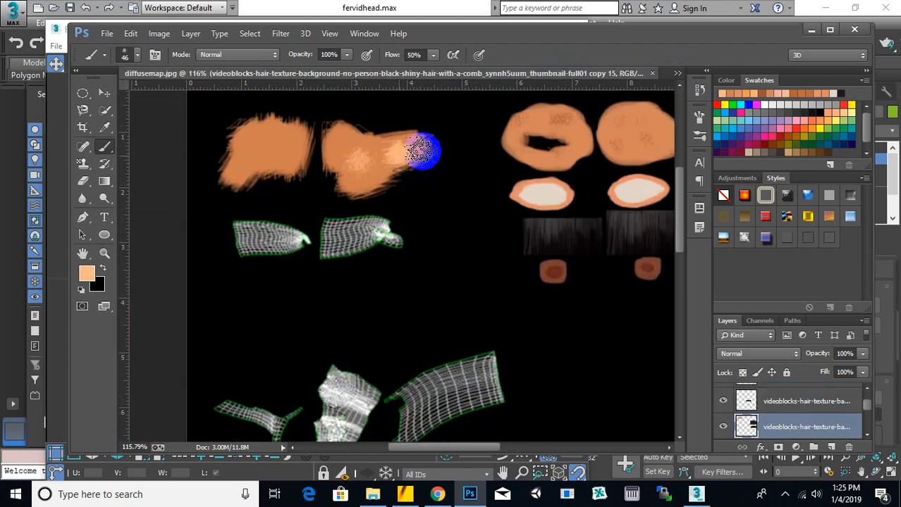
pyautogui.click(321, 156)
pyautogui.moveTo(321, 157); pyautogui.dragTo(241, 151)
# - Sample a pink tone from the lips in the reference photo and paint over the two wireframe islands below the orange pair
pyautogui.scroll(-2, 394, 175)
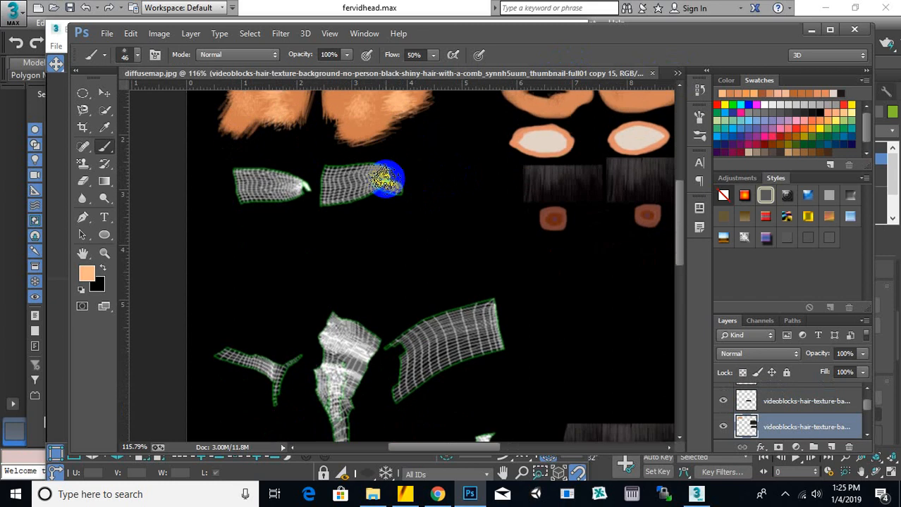
pyautogui.click(676, 73)
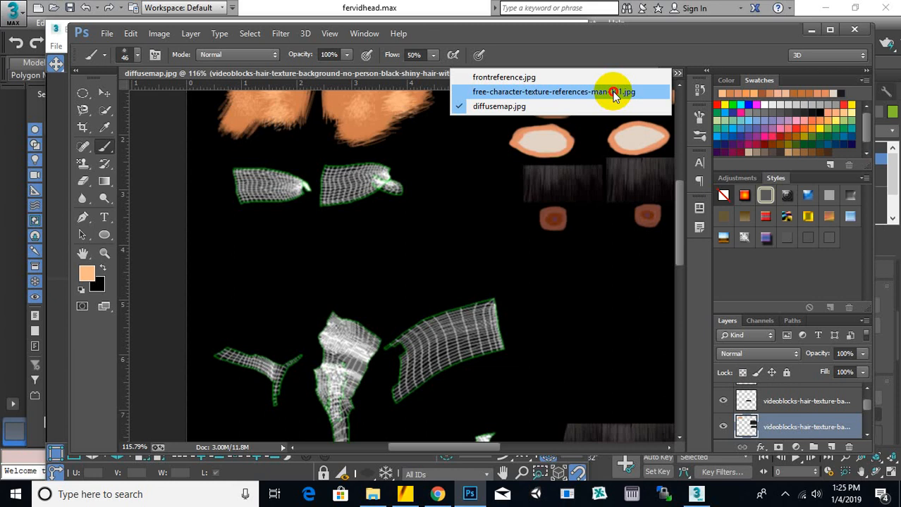
pyautogui.click(613, 92)
pyautogui.scroll(-5, 412, 261)
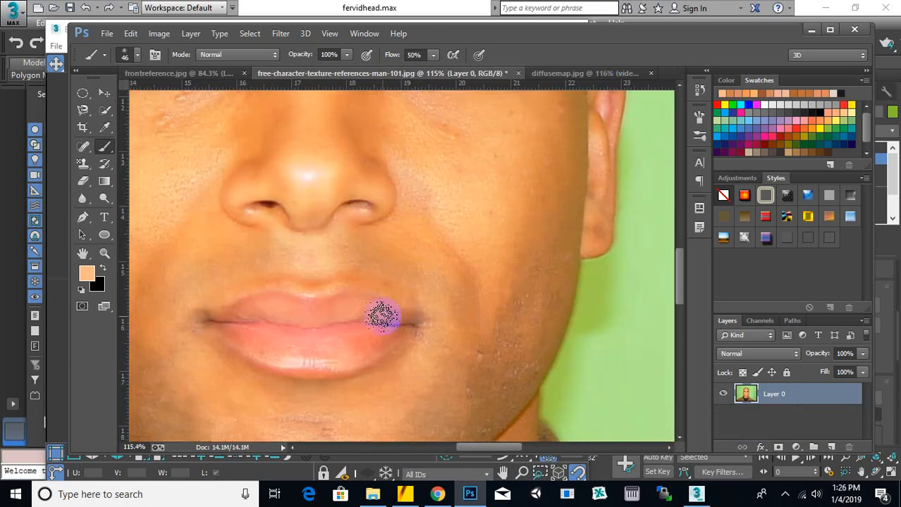
pyautogui.keyDown('alt'); pyautogui.click(365, 331); pyautogui.keyUp('alt')
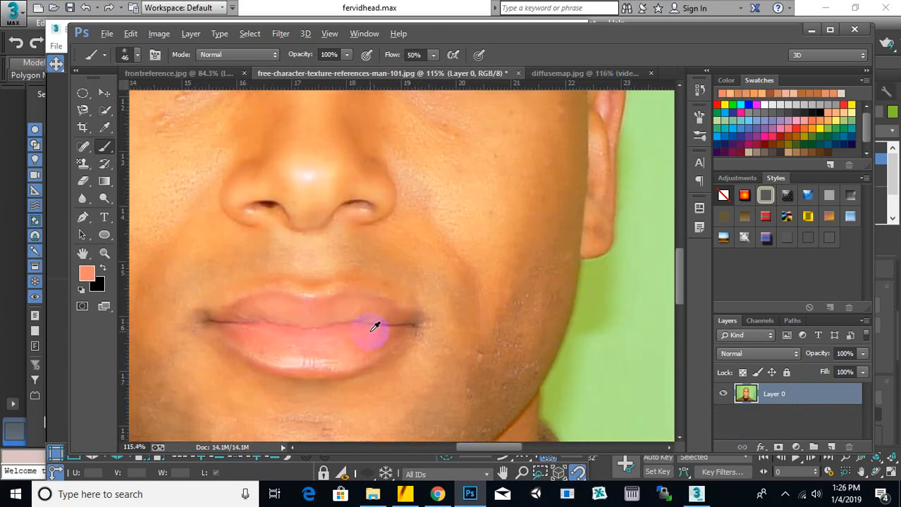
pyautogui.click(623, 72)
pyautogui.moveTo(334, 201)
pyautogui.mouseDown()
pyautogui.moveTo(373, 191)
pyautogui.moveTo(352, 181)
pyautogui.moveTo(364, 172)
pyautogui.moveTo(346, 187)
pyautogui.moveTo(316, 191)
pyautogui.moveTo(257, 193)
pyautogui.moveTo(229, 180)
pyautogui.mouseUp()
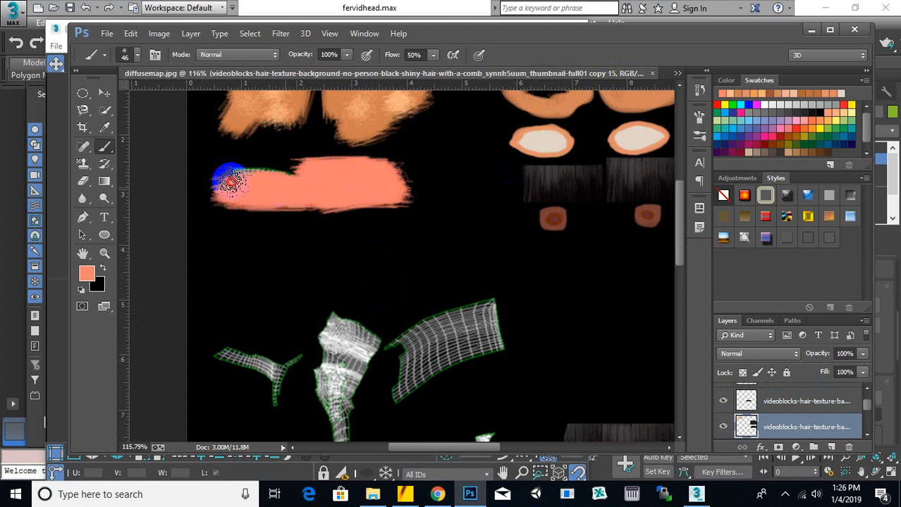
# - Sample a second tone around the upper lip in the reference photo and brush it over the pink lip islands
pyautogui.click(677, 74)
pyautogui.click(623, 92)
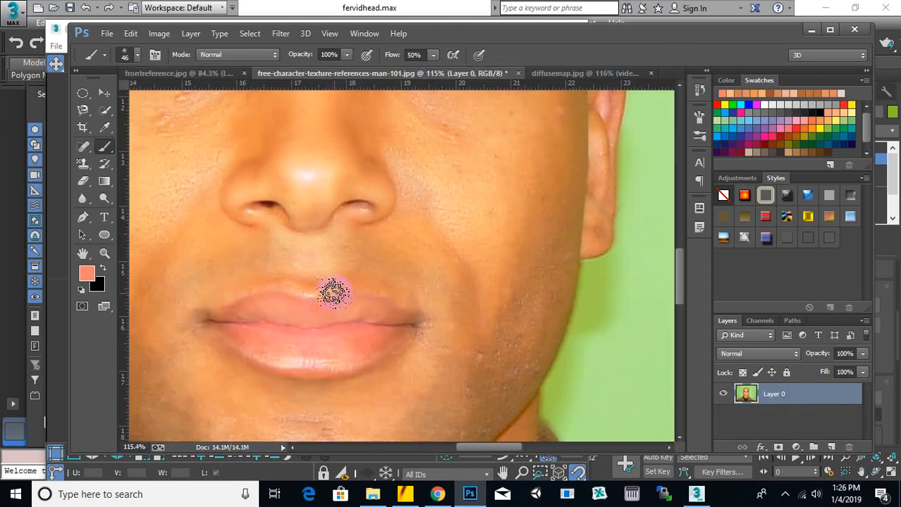
pyautogui.click(622, 74)
pyautogui.moveTo(345, 185)
pyautogui.mouseDown()
pyautogui.moveTo(222, 212)
pyautogui.moveTo(262, 170)
pyautogui.moveTo(327, 200)
pyautogui.moveTo(233, 211)
pyautogui.moveTo(306, 213)
pyautogui.moveTo(261, 169)
pyautogui.moveTo(386, 167)
pyautogui.mouseUp()
# - Sample a light orange skin tone from the cheek in the reference photo for the remaining wireframe islands and return to the diffuse map
pyautogui.scroll(-2, 281, 211)
pyautogui.scroll(-6, 381, 232)
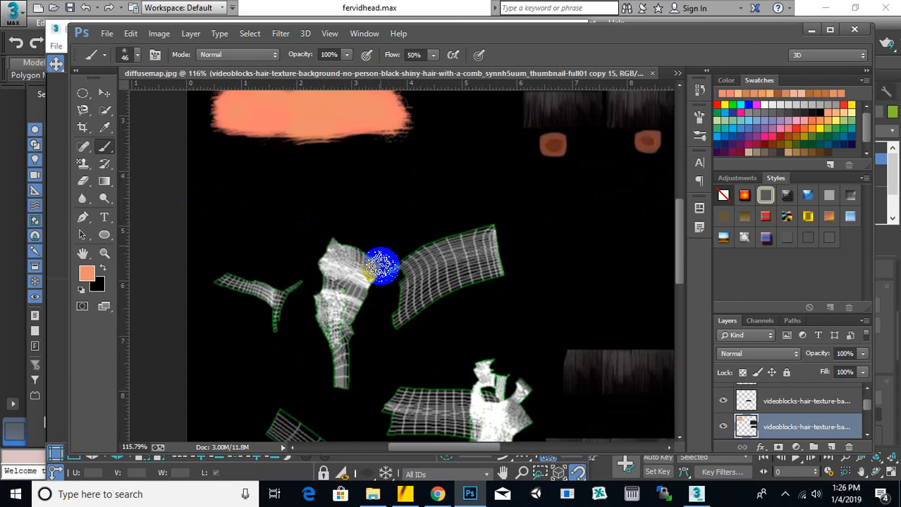
pyautogui.click(675, 77)
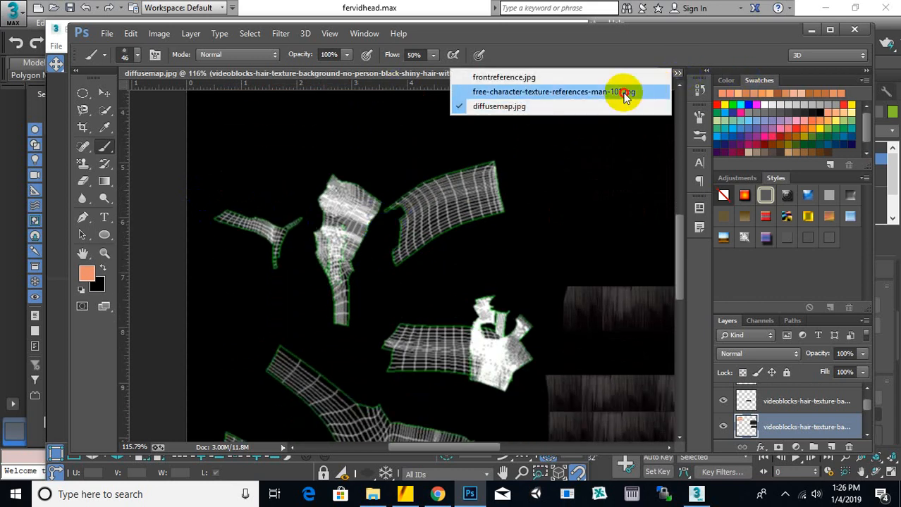
pyautogui.click(618, 109)
pyautogui.scroll(-9, 600, 150)
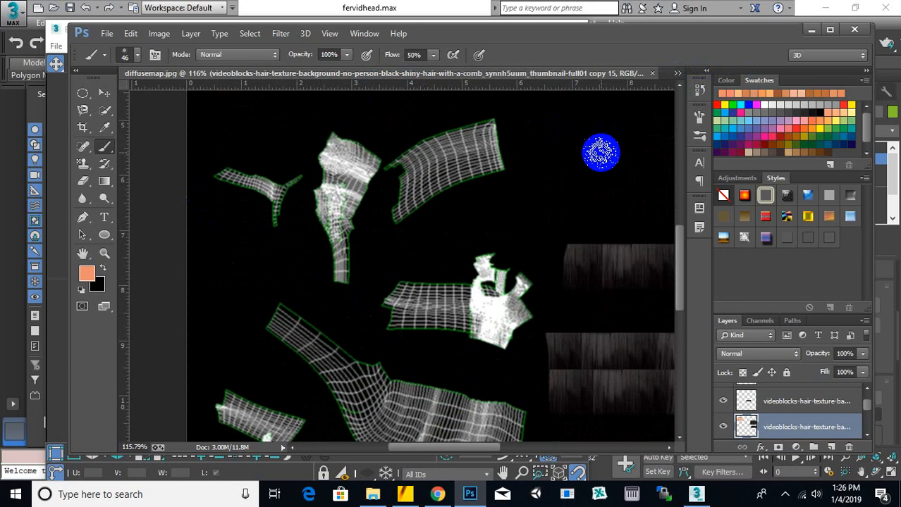
pyautogui.scroll(7, 351, 305)
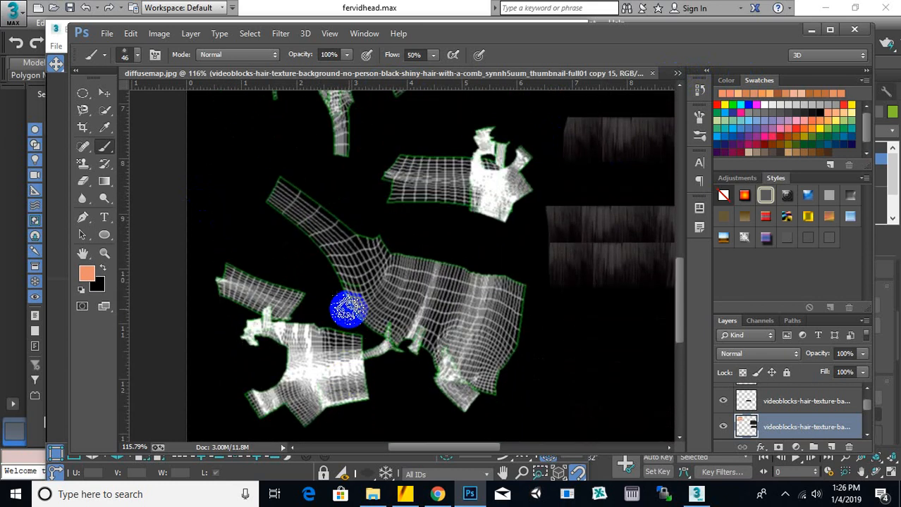
pyautogui.click(677, 74)
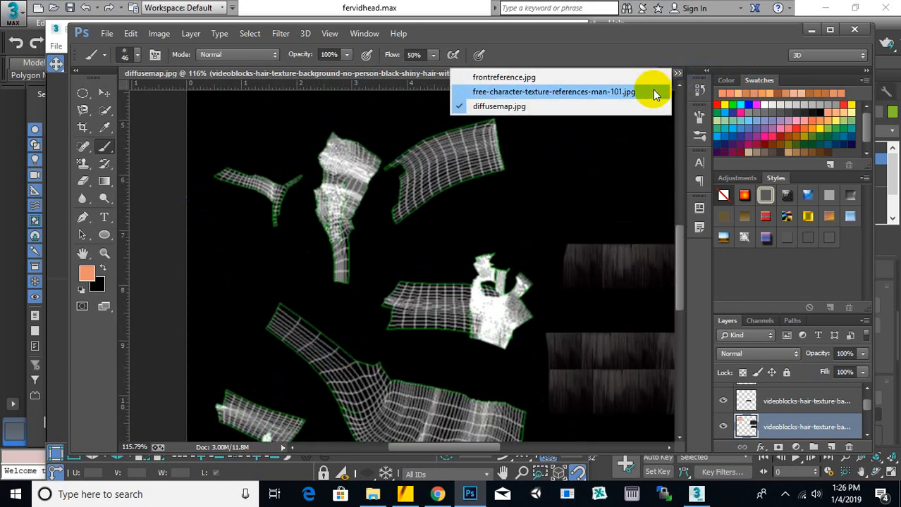
pyautogui.click(654, 94)
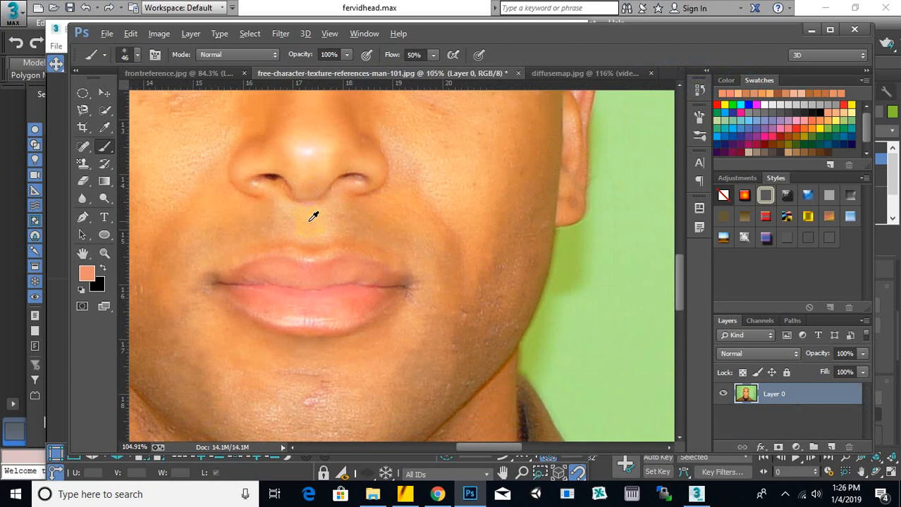
pyautogui.keyDown('alt'); pyautogui.scroll(-3, 410, 208); pyautogui.keyUp('alt')
pyautogui.keyDown('alt'); pyautogui.scroll(2, 410, 208); pyautogui.keyUp('alt')
pyautogui.keyDown('alt'); pyautogui.click(382, 201); pyautogui.keyUp('alt')
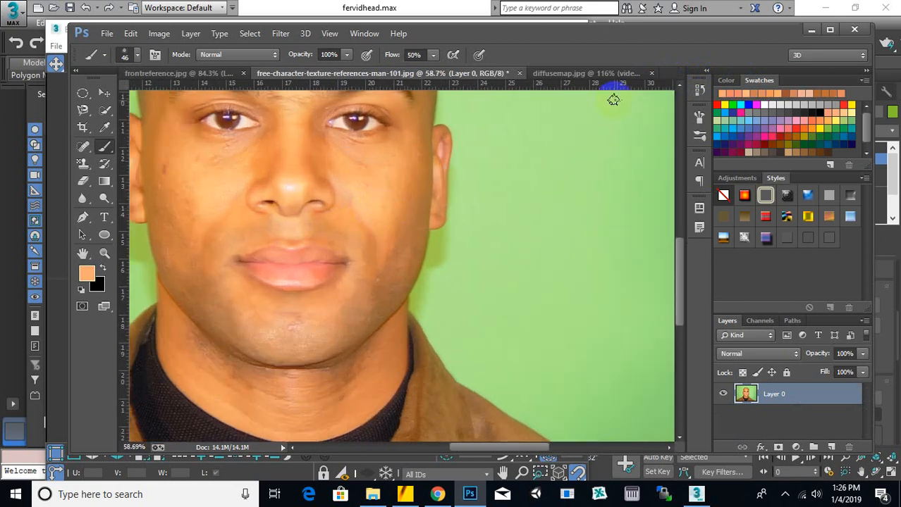
pyautogui.click(622, 75)
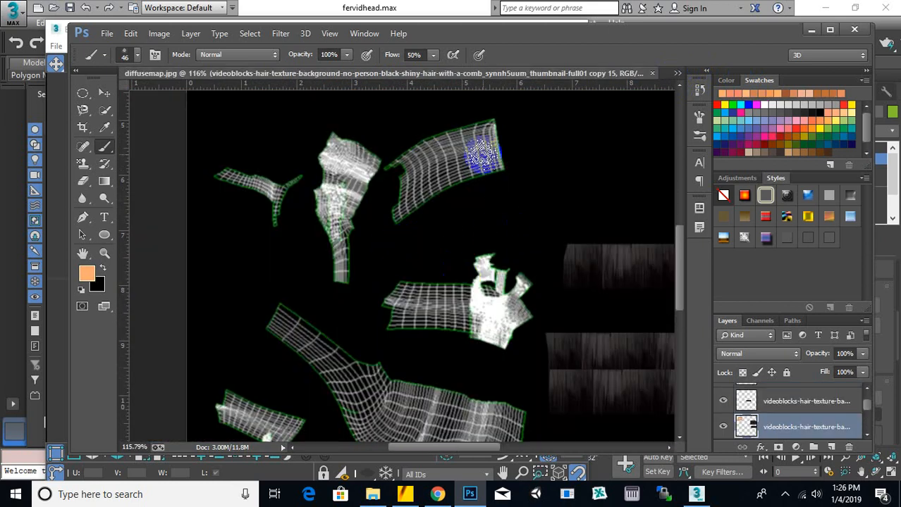
# - Paint all remaining wireframe islands beneath the pink lip area with the light orange skin tone, extending past their outlines
pyautogui.moveTo(483, 146)
pyautogui.mouseDown()
pyautogui.moveTo(484, 174)
pyautogui.moveTo(481, 153)
pyautogui.moveTo(455, 149)
pyautogui.moveTo(451, 137)
pyautogui.moveTo(439, 147)
pyautogui.moveTo(488, 146)
pyautogui.moveTo(460, 173)
pyautogui.moveTo(372, 191)
pyautogui.moveTo(338, 259)
pyautogui.moveTo(346, 207)
pyautogui.moveTo(315, 212)
pyautogui.moveTo(342, 148)
pyautogui.moveTo(293, 206)
pyautogui.moveTo(258, 225)
pyautogui.moveTo(256, 204)
pyautogui.mouseUp()
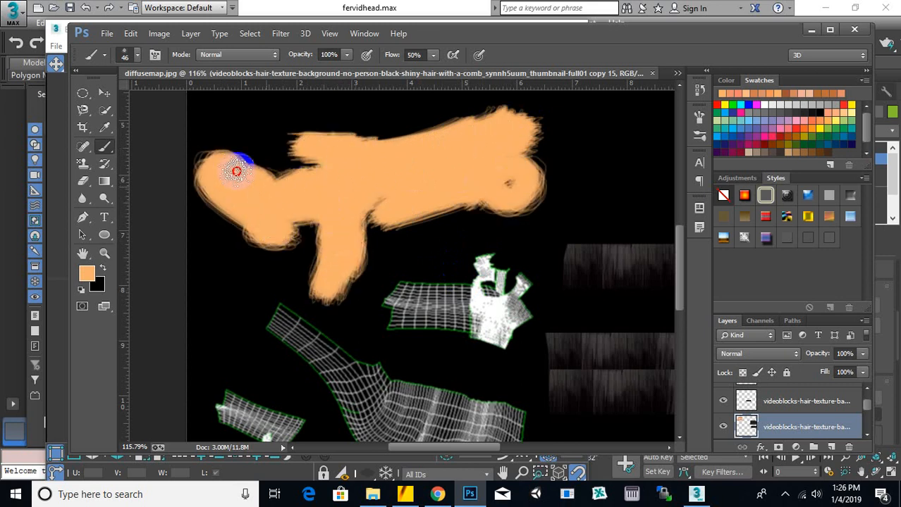
pyautogui.moveTo(236, 172)
pyautogui.mouseDown()
pyautogui.moveTo(426, 281)
pyautogui.moveTo(408, 288)
pyautogui.moveTo(432, 326)
pyautogui.moveTo(489, 275)
pyautogui.moveTo(469, 264)
pyautogui.moveTo(515, 298)
pyautogui.moveTo(501, 344)
pyautogui.moveTo(440, 332)
pyautogui.moveTo(513, 323)
pyautogui.moveTo(403, 275)
pyautogui.moveTo(375, 296)
pyautogui.mouseUp()
pyautogui.scroll(-3, 331, 243)
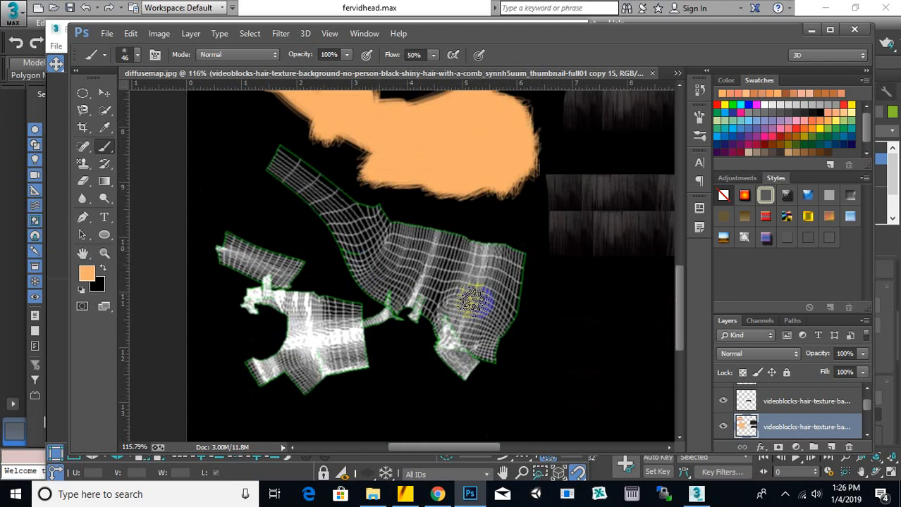
pyautogui.moveTo(475, 299)
pyautogui.mouseDown()
pyautogui.moveTo(482, 261)
pyautogui.moveTo(509, 288)
pyautogui.moveTo(479, 368)
pyautogui.moveTo(460, 301)
pyautogui.moveTo(469, 219)
pyautogui.moveTo(443, 268)
pyautogui.moveTo(398, 288)
pyautogui.moveTo(357, 362)
pyautogui.moveTo(286, 376)
pyautogui.moveTo(358, 358)
pyautogui.moveTo(264, 354)
pyautogui.moveTo(404, 304)
pyautogui.moveTo(275, 299)
pyautogui.moveTo(245, 283)
pyautogui.moveTo(226, 246)
pyautogui.moveTo(235, 257)
pyautogui.moveTo(281, 268)
pyautogui.moveTo(391, 264)
pyautogui.moveTo(377, 263)
pyautogui.moveTo(432, 209)
pyautogui.moveTo(364, 244)
pyautogui.moveTo(335, 214)
pyautogui.moveTo(363, 203)
pyautogui.moveTo(373, 154)
pyautogui.moveTo(339, 141)
pyautogui.mouseUp()
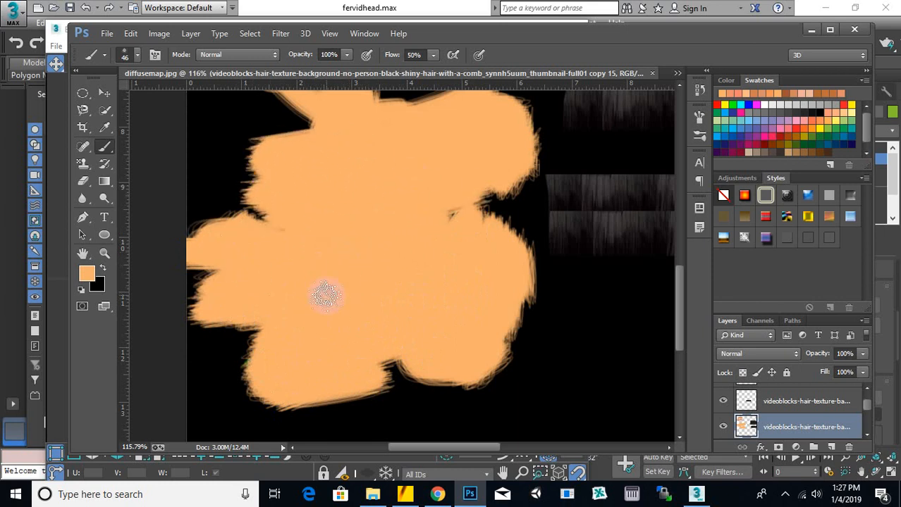
# - Sample a darker orange skin tone from the cheek beside the mouth in the reference photo and return to the diffuse map
pyautogui.keyDown('alt'); pyautogui.scroll(-5, 327, 296); pyautogui.keyUp('alt')
pyautogui.click(678, 73)
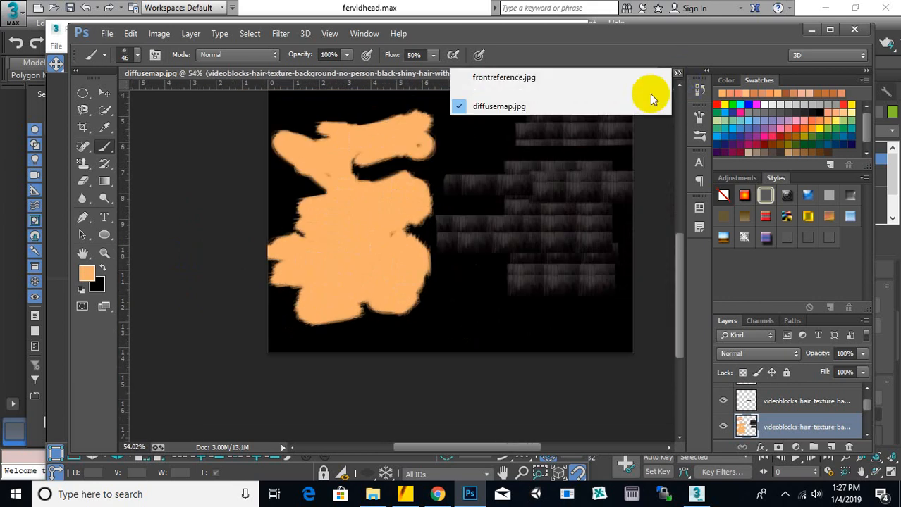
pyautogui.click(577, 92)
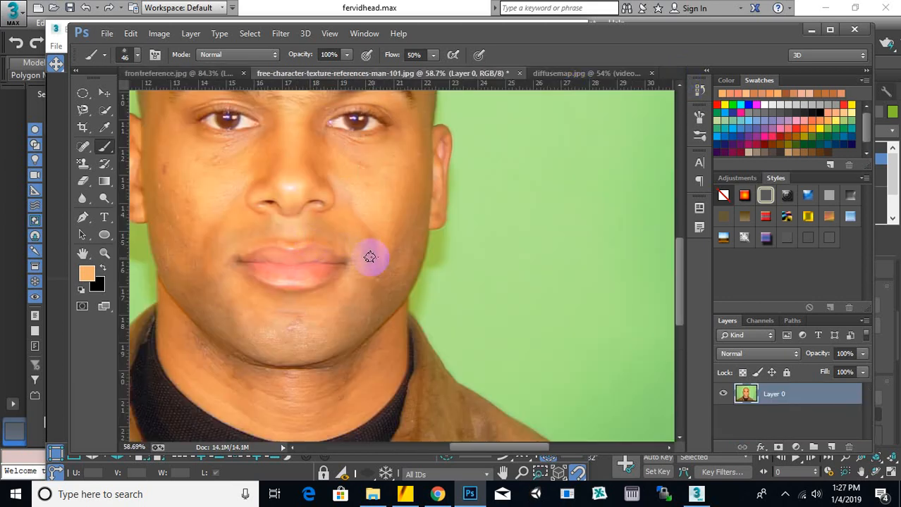
pyautogui.keyDown('alt'); pyautogui.click(374, 240); pyautogui.keyUp('alt')
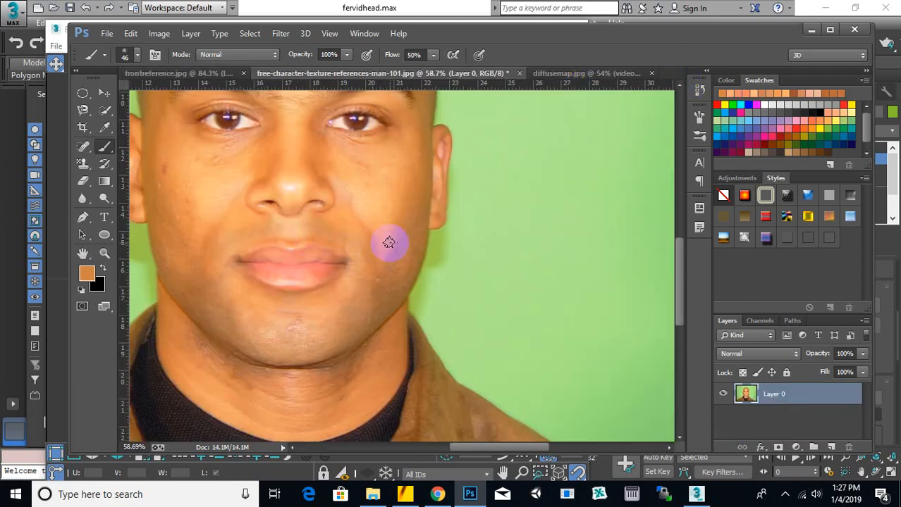
pyautogui.click(599, 74)
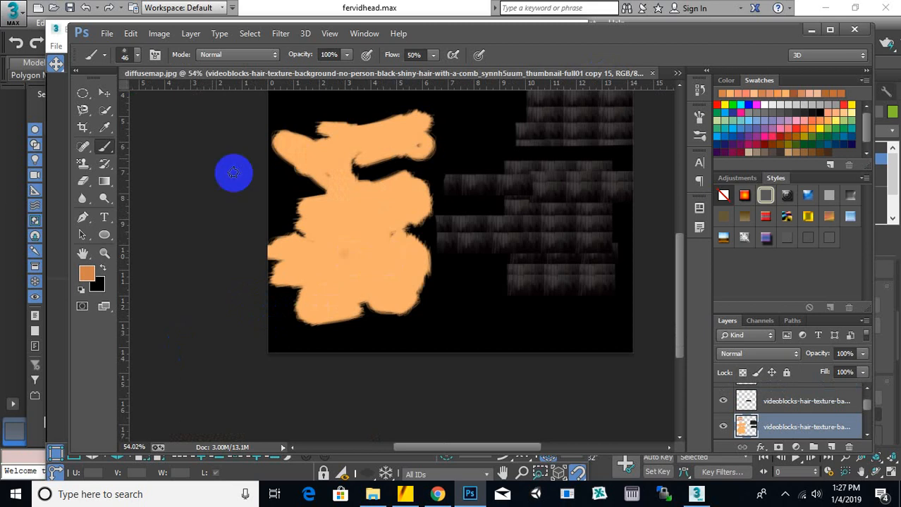
# - Choose the 66 px spatter brush tip and brush darker orange streaks over the large light orange skin area
pyautogui.click(137, 57)
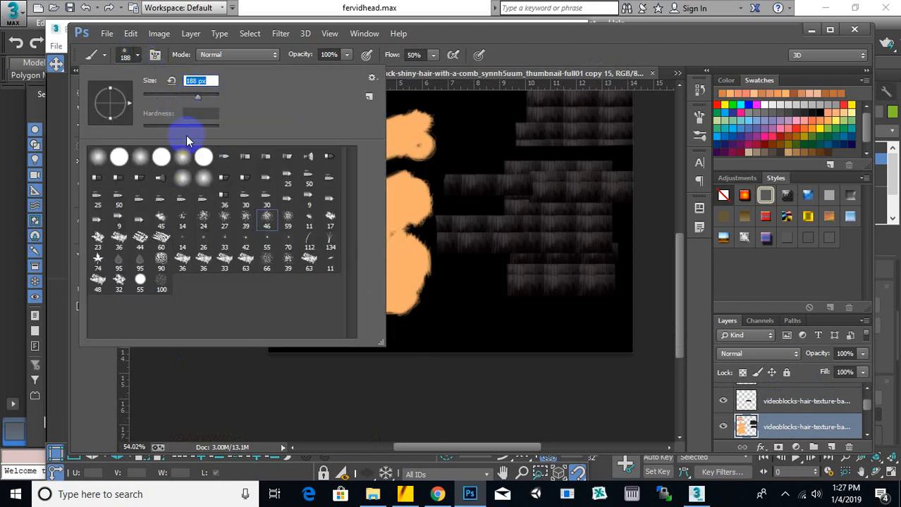
pyautogui.click(262, 216)
pyautogui.doubleClick(265, 258)
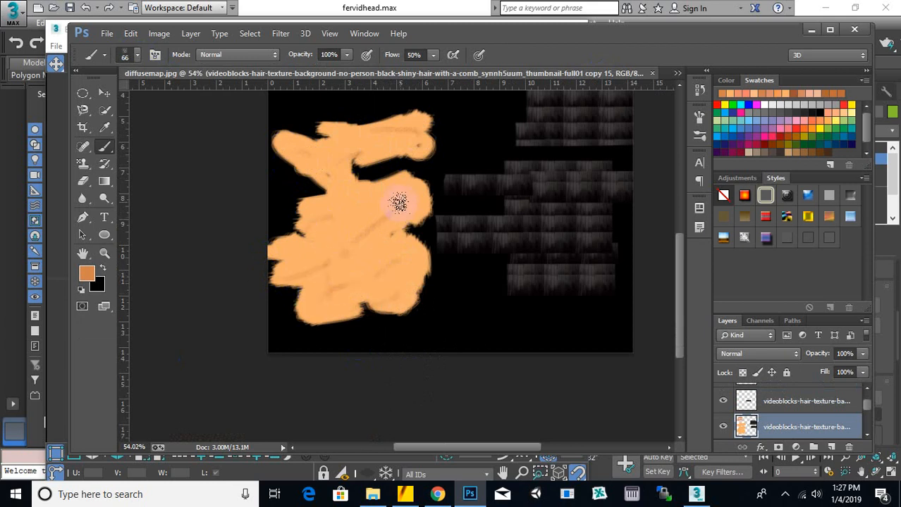
# - Sample a brighter orange tone from the nose bridge in the reference photo and return to the diffuse map
pyautogui.click(677, 74)
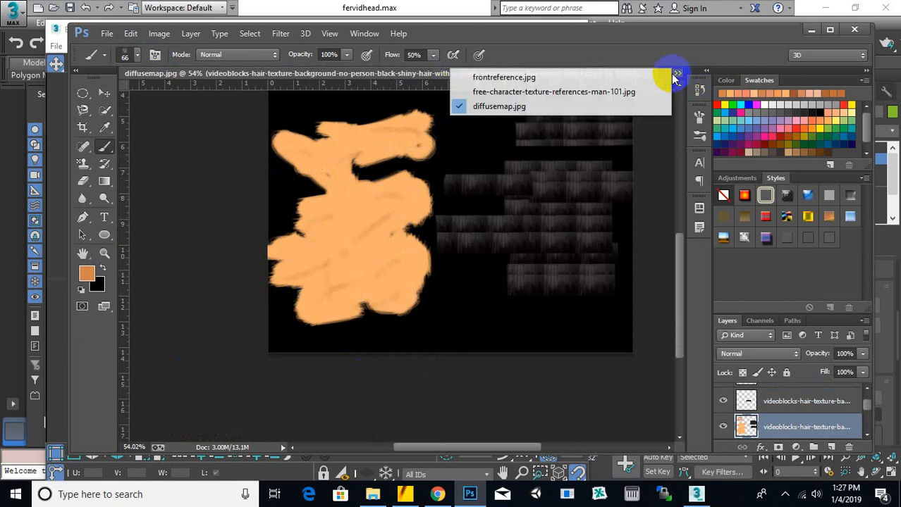
pyautogui.click(624, 93)
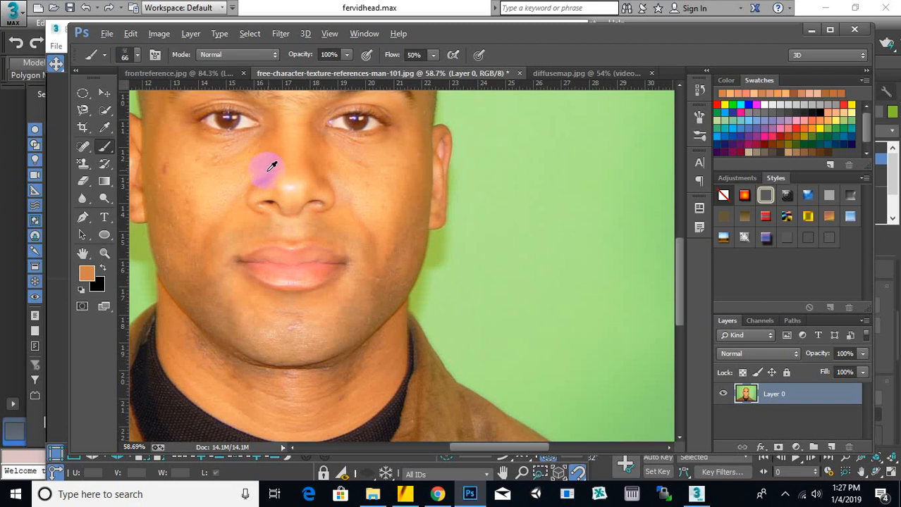
pyautogui.keyDown('alt'); pyautogui.moveTo(267, 164); pyautogui.dragTo(299, 162); pyautogui.keyUp('alt')
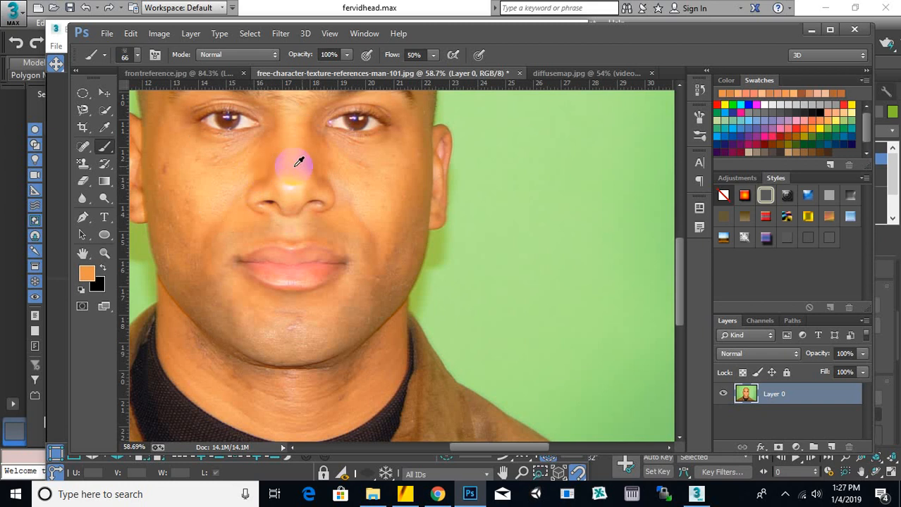
pyautogui.click(595, 73)
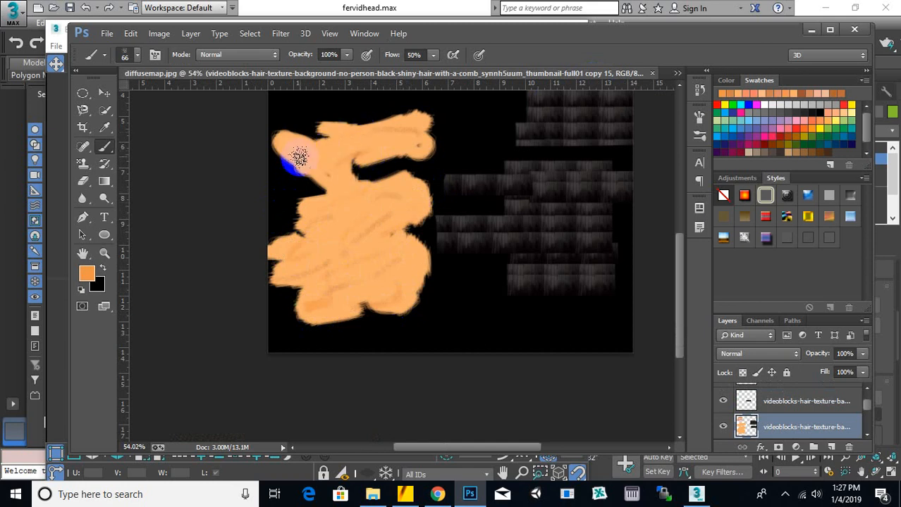
# - Brush the nose-bridge orange in loose strokes over the upper and lower parts of the large skin area
pyautogui.keyDown('alt'); pyautogui.moveTo(407, 151); pyautogui.dragTo(423, 124); pyautogui.keyUp('alt')
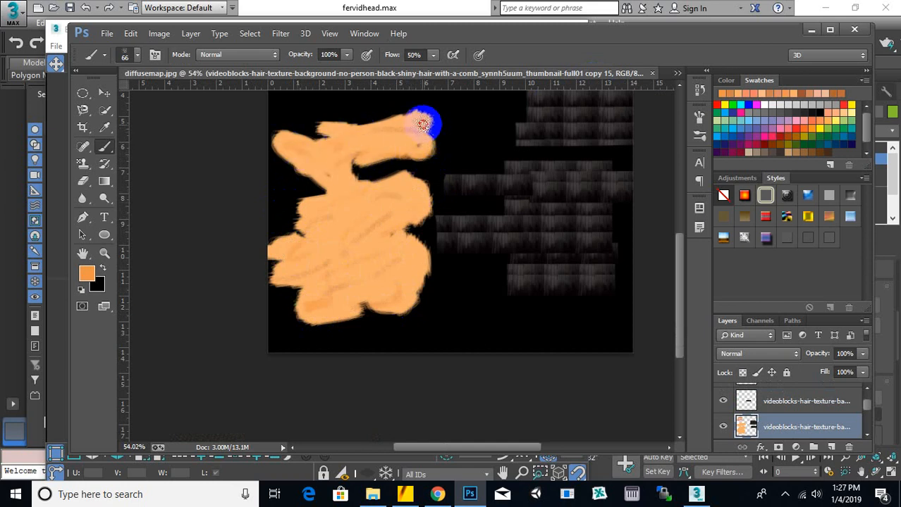
pyautogui.moveTo(357, 197)
pyautogui.mouseDown()
pyautogui.moveTo(315, 330)
pyautogui.moveTo(354, 311)
pyautogui.moveTo(321, 307)
pyautogui.mouseUp()
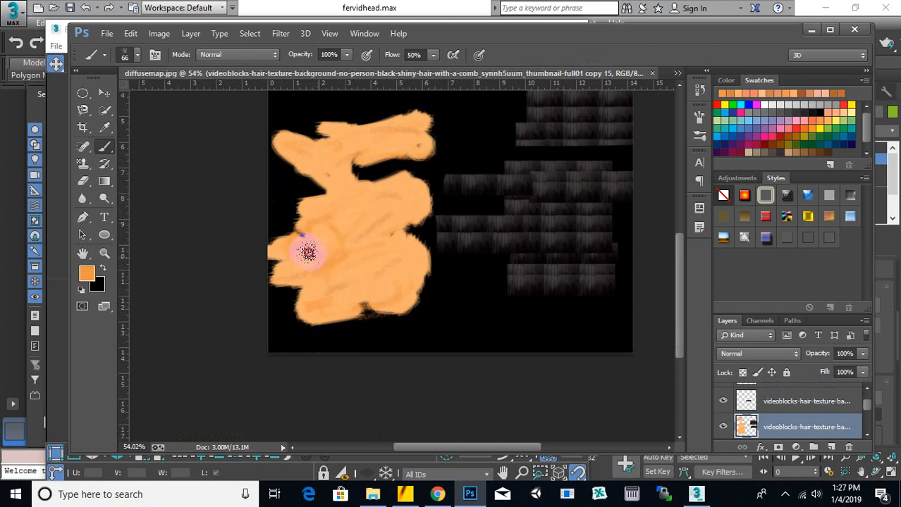
pyautogui.keyDown('alt'); pyautogui.scroll(-7, 328, 299); pyautogui.keyUp('alt')
pyautogui.keyDown('alt'); pyautogui.scroll(6, 430, 275); pyautogui.keyUp('alt')
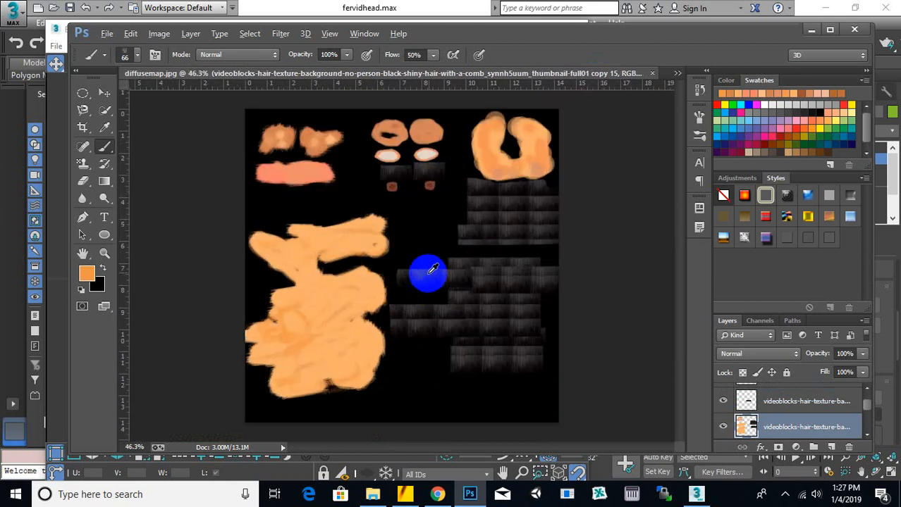
# - Save the painted map as a JPEG named normalmap.jpg in the images folder, with the quality raised to the largest file size
pyautogui.click(106, 33)
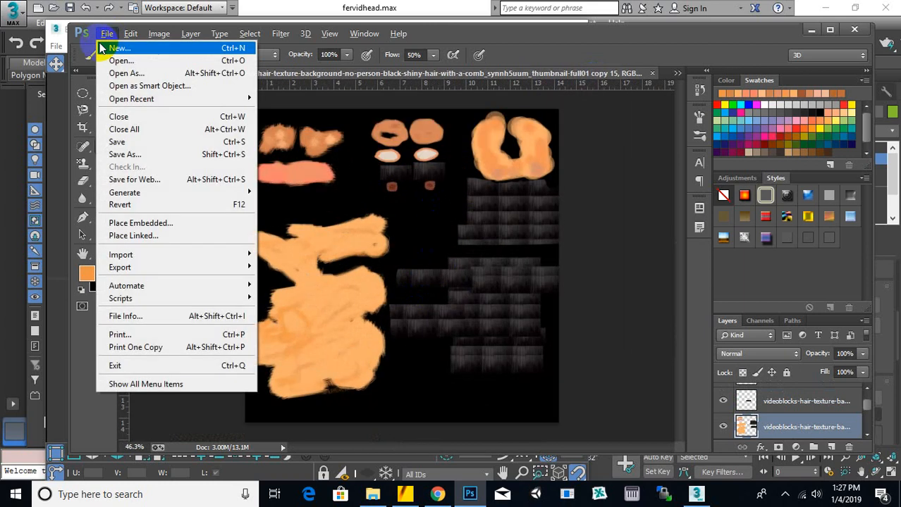
pyautogui.click(117, 142)
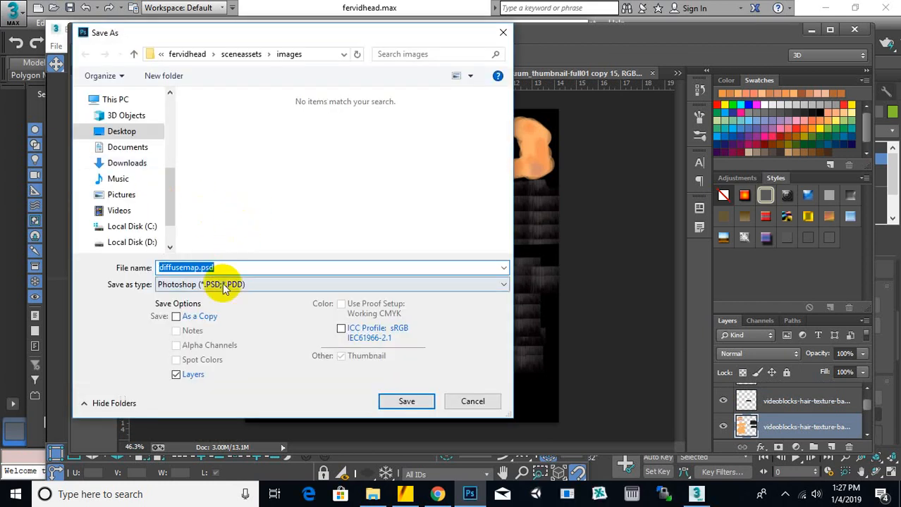
pyautogui.click(224, 285)
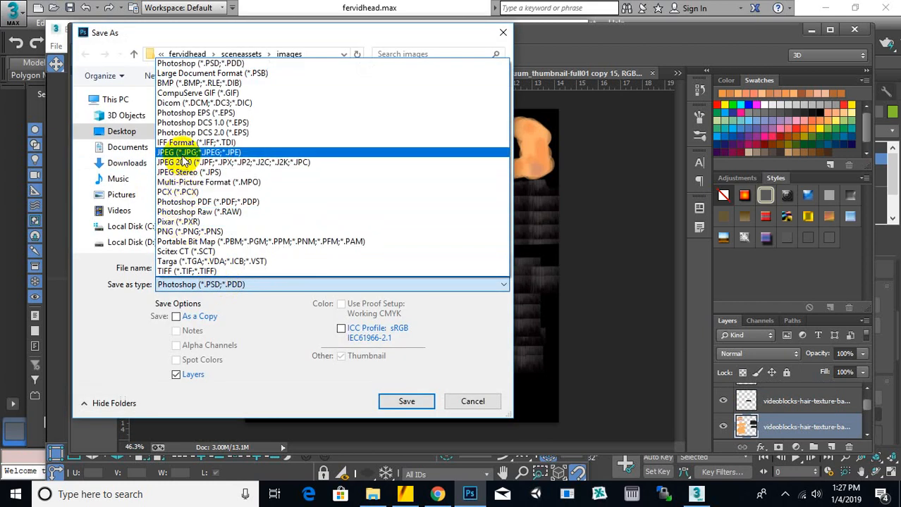
pyautogui.click(182, 154)
pyautogui.doubleClick(201, 268)
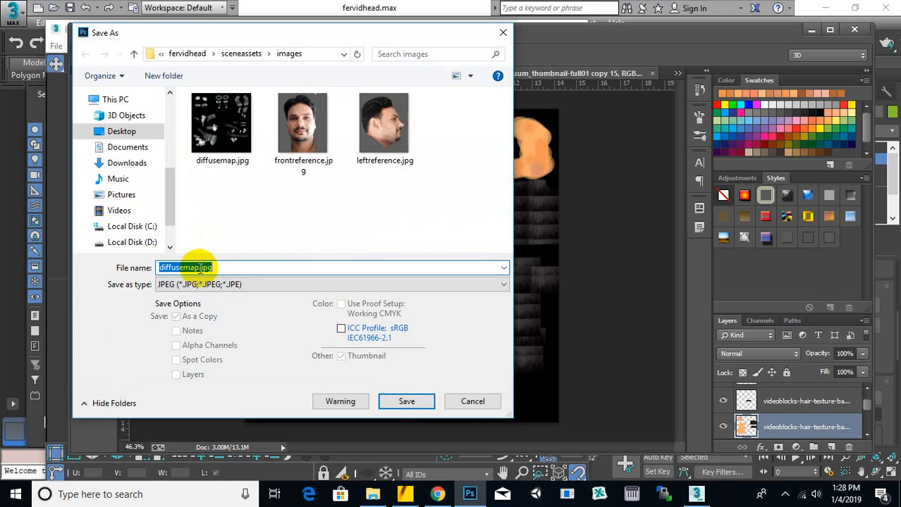
pyautogui.moveTo(183, 268); pyautogui.dragTo(92, 268)
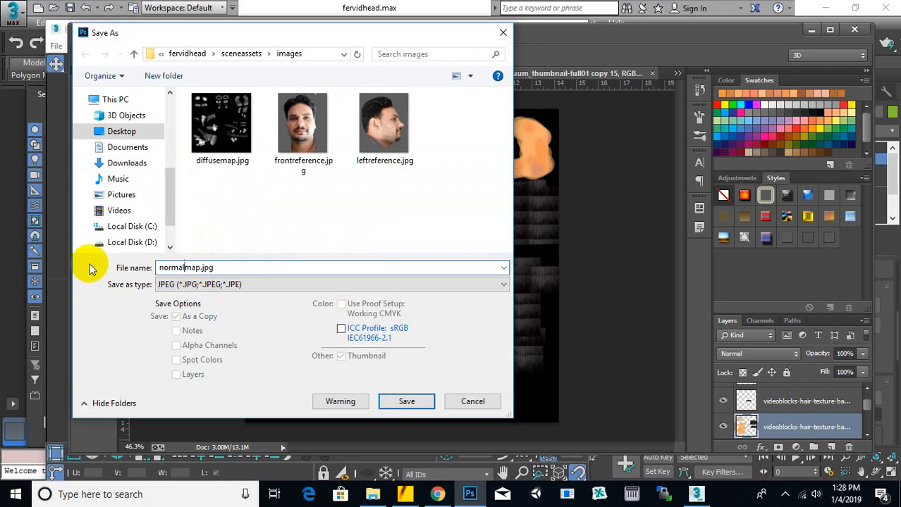
pyautogui.click(380, 402)
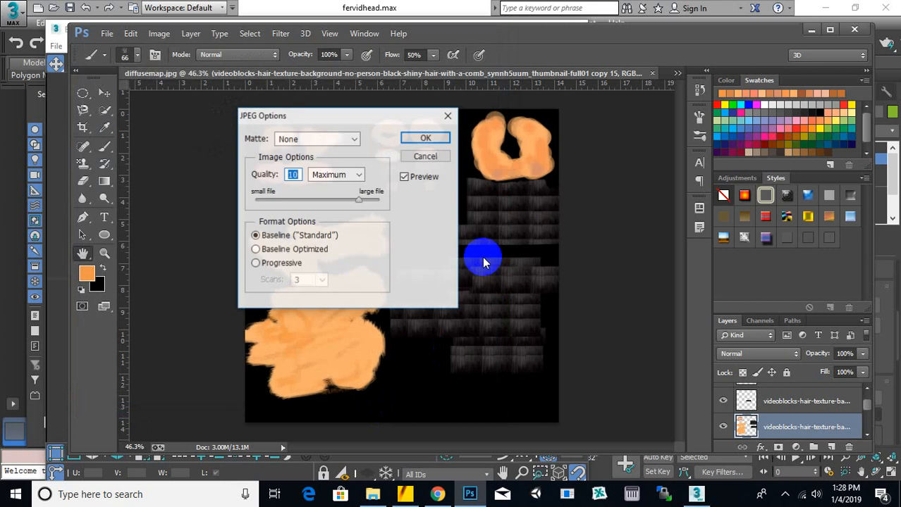
pyautogui.moveTo(372, 201); pyautogui.dragTo(379, 200)
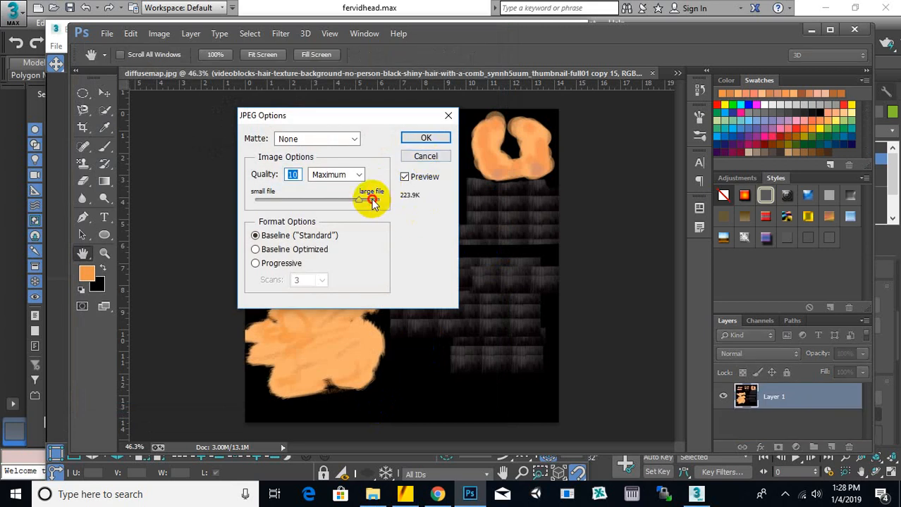
pyautogui.click(426, 138)
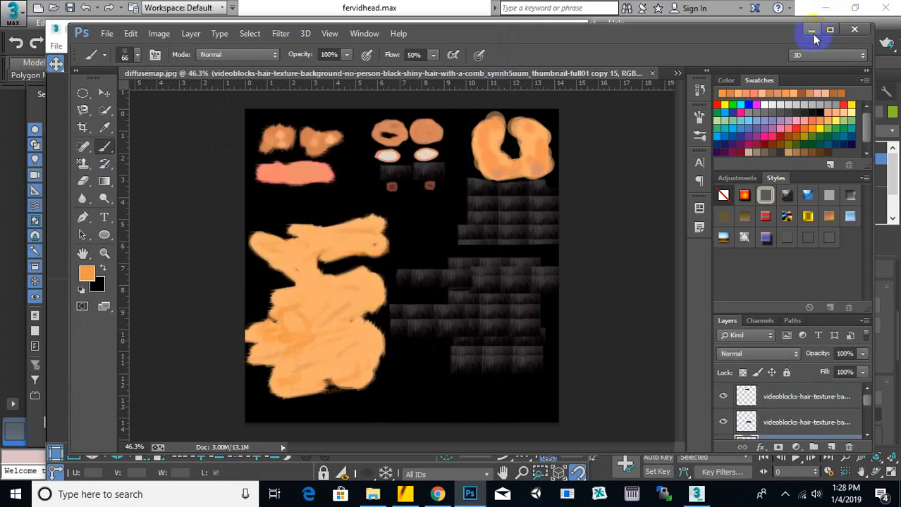
# - Switch to 3ds Max, close the UV editing window and open the Slate Material Editor beside the head model
pyautogui.click(811, 29)
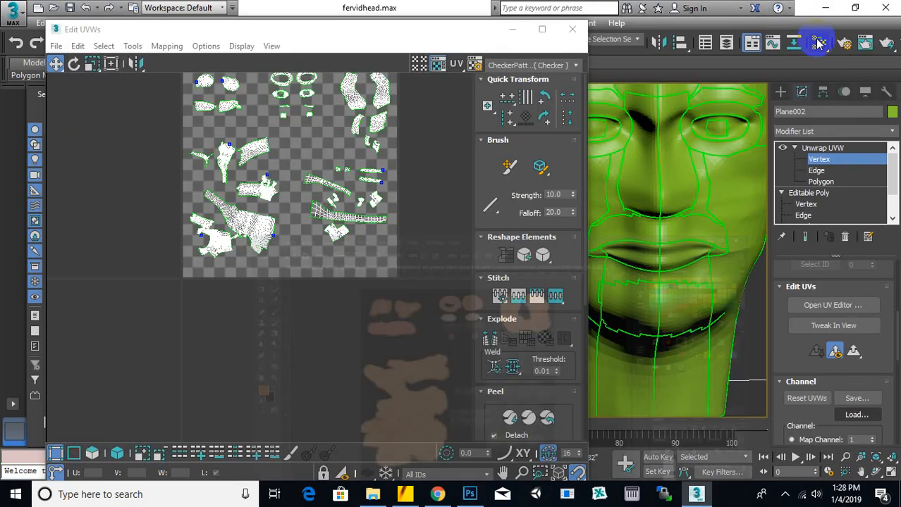
pyautogui.click(570, 34)
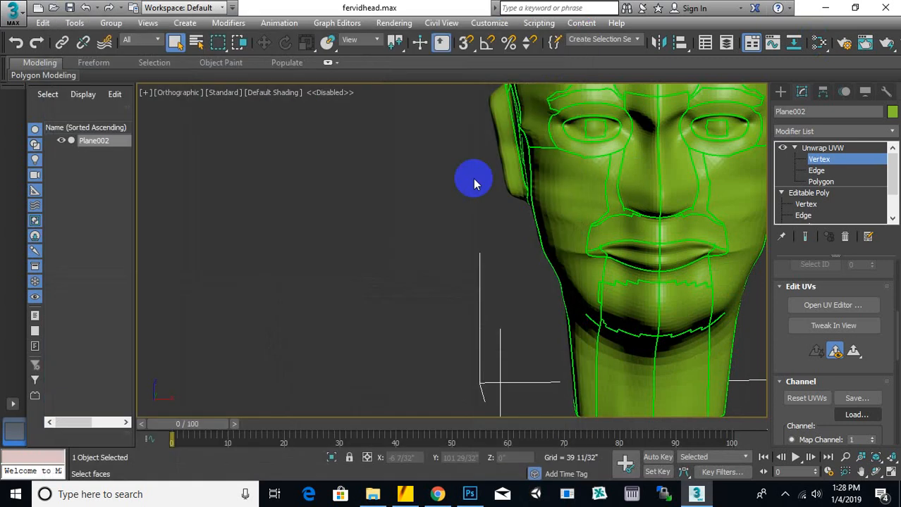
pyautogui.scroll(-5, 416, 204)
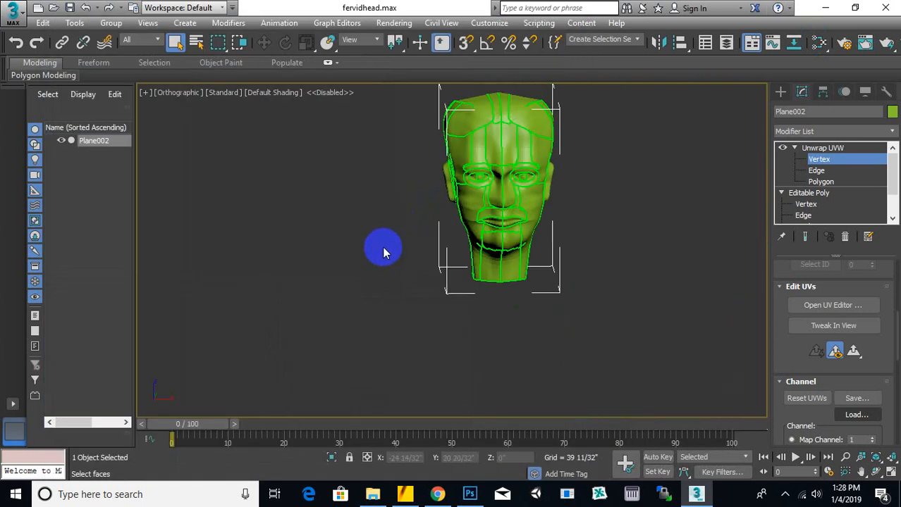
pyautogui.press('m')
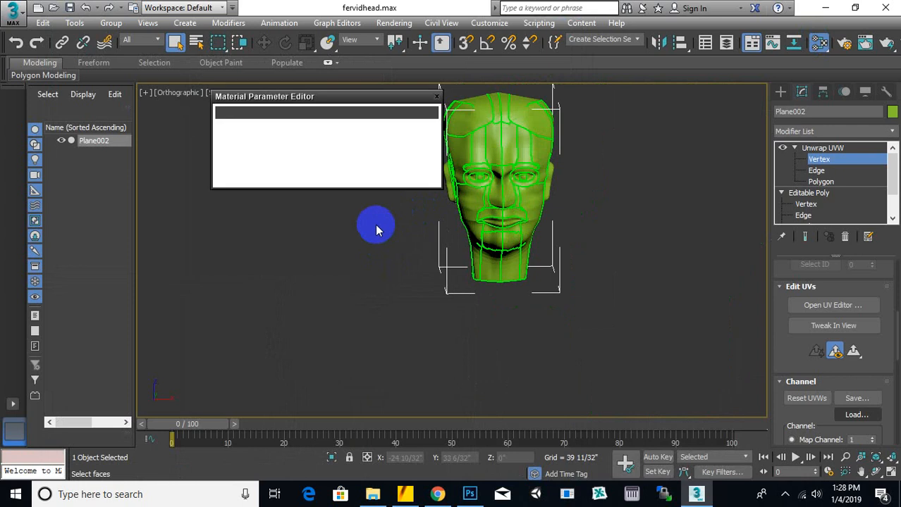
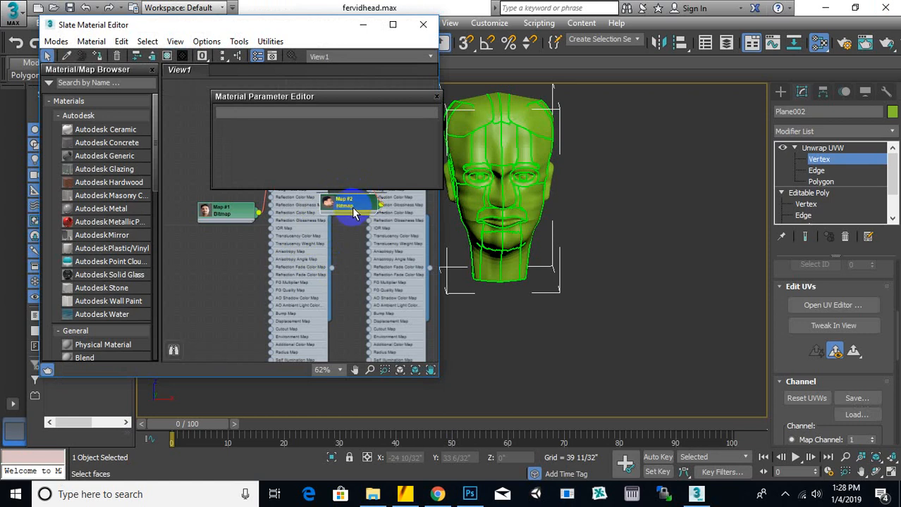
# - Delete the Map #2 bitmap and Material #26 nodes from the material graph, closing the Material Parameter Editor
pyautogui.press('Delete')
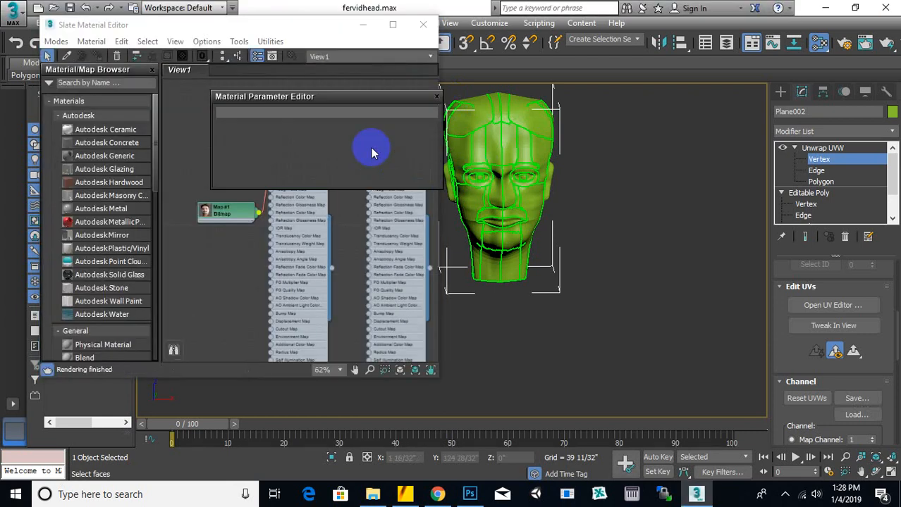
pyautogui.click(436, 96)
pyautogui.click(386, 175)
pyautogui.moveTo(386, 176); pyautogui.dragTo(378, 177)
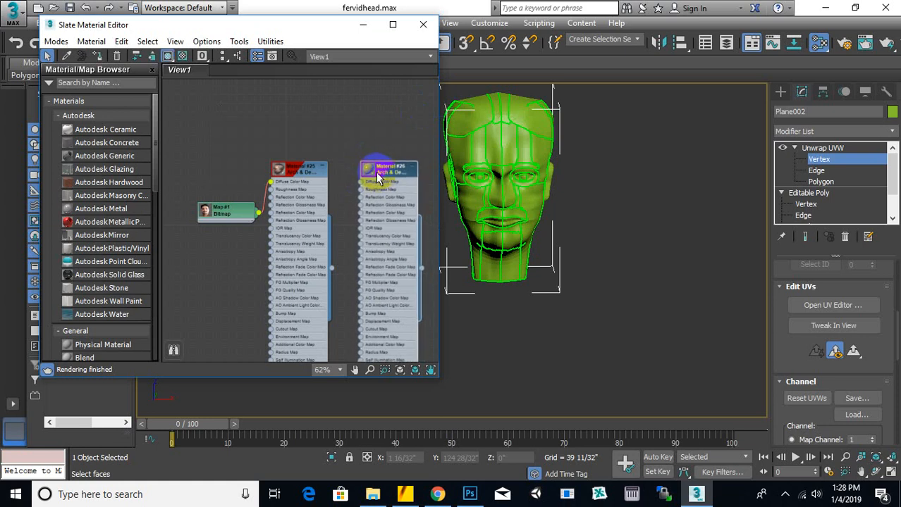
pyautogui.press('Delete')
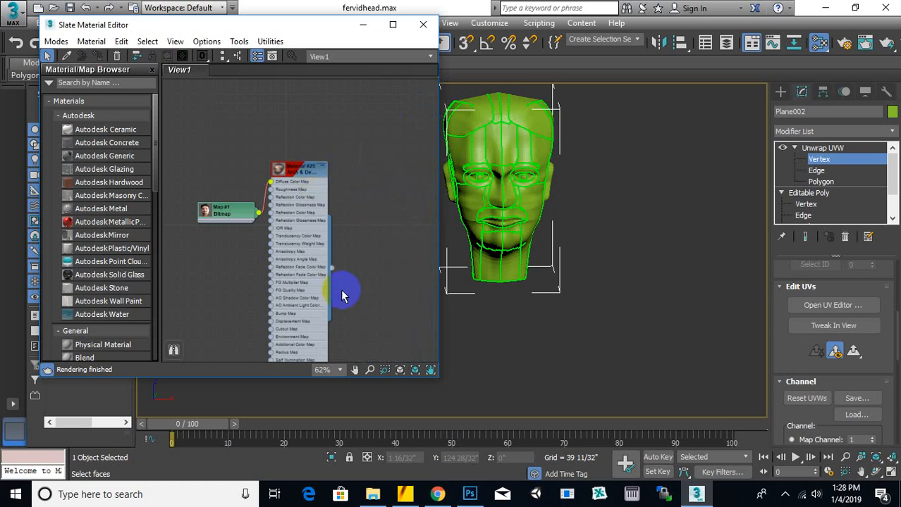
# - Assign Material #25 to the head model and examine how its texture maps onto the face
pyautogui.moveTo(336, 274); pyautogui.dragTo(474, 206)
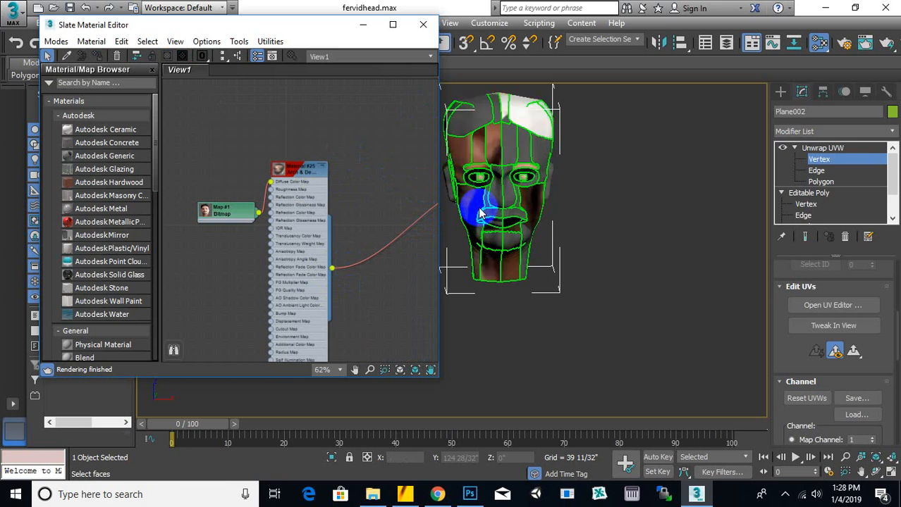
pyautogui.scroll(3, 473, 207)
pyautogui.moveTo(487, 197); pyautogui.dragTo(603, 279, button='middle')
pyautogui.scroll(-2, 603, 278)
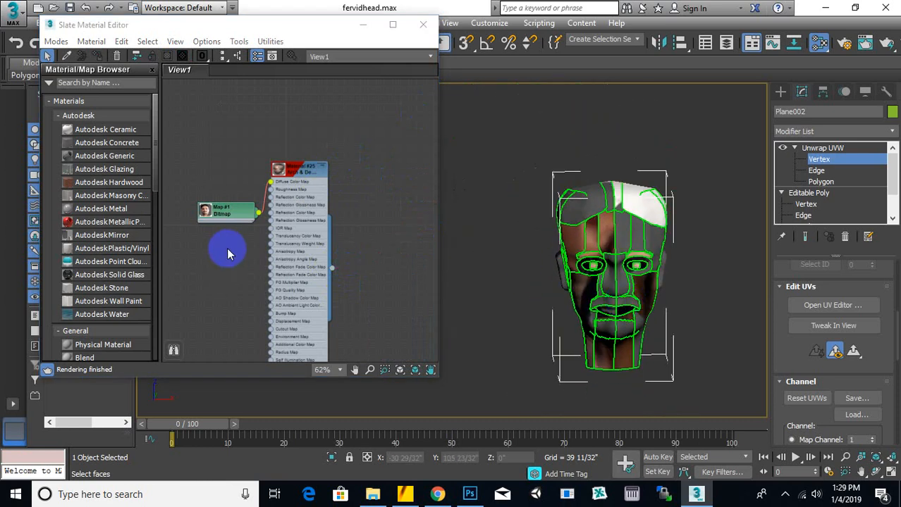
pyautogui.scroll(-3, 615, 279)
pyautogui.moveTo(636, 291); pyautogui.dragTo(546, 240, button='middle')
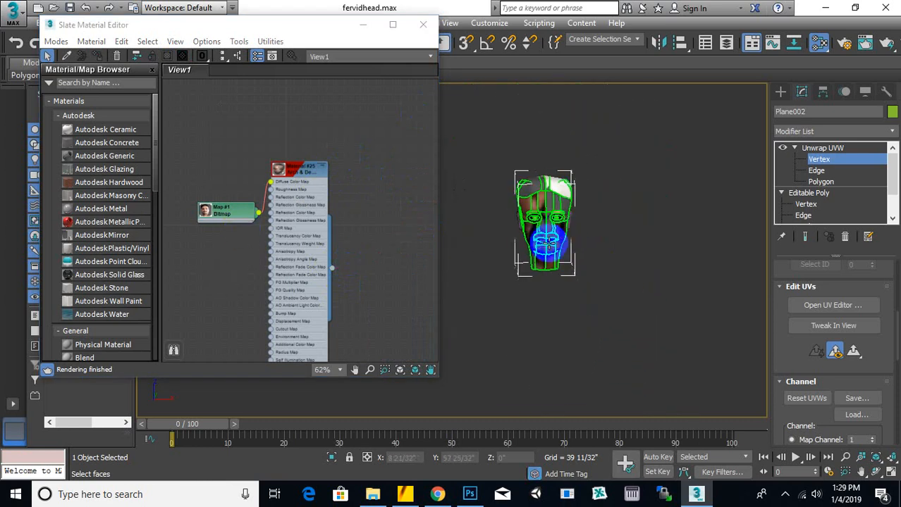
pyautogui.scroll(5, 537, 240)
pyautogui.scroll(2, 535, 237)
pyautogui.scroll(2, 568, 279)
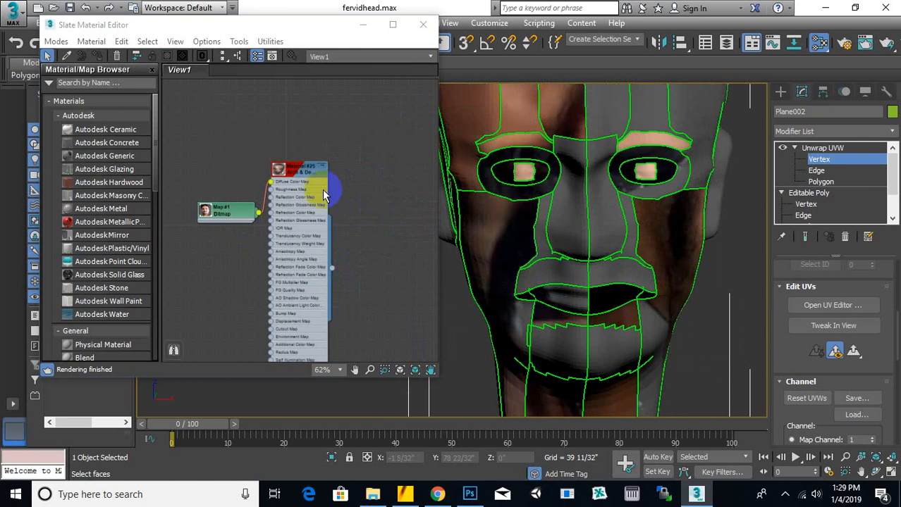
# - Delete the remaining Material #25 and Map #1 bitmap nodes to empty the material graph
pyautogui.click(296, 172)
pyautogui.press('Delete')
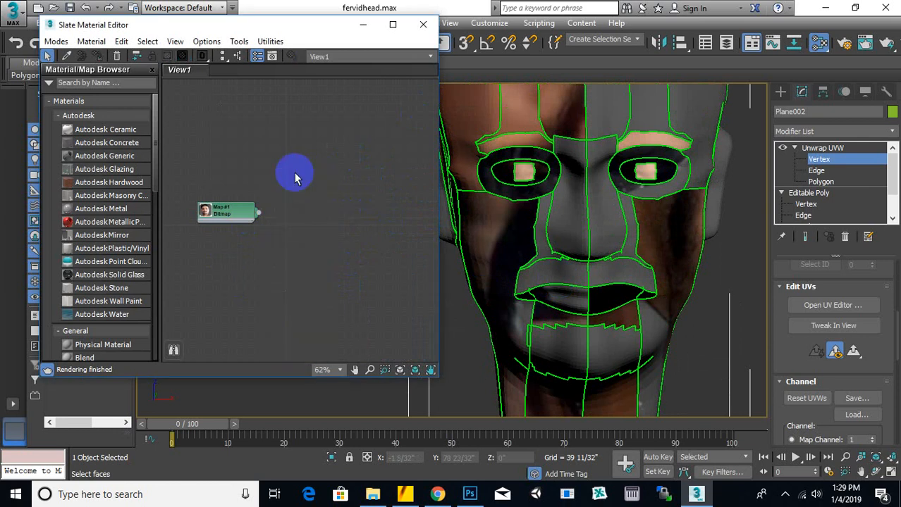
pyautogui.click(224, 209)
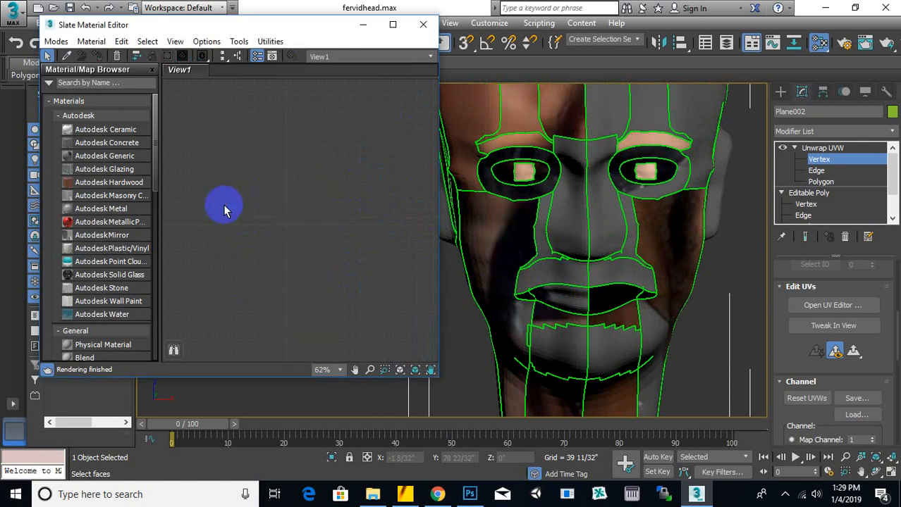
pyautogui.scroll(-2, 229, 198)
pyautogui.scroll(-4, 631, 217)
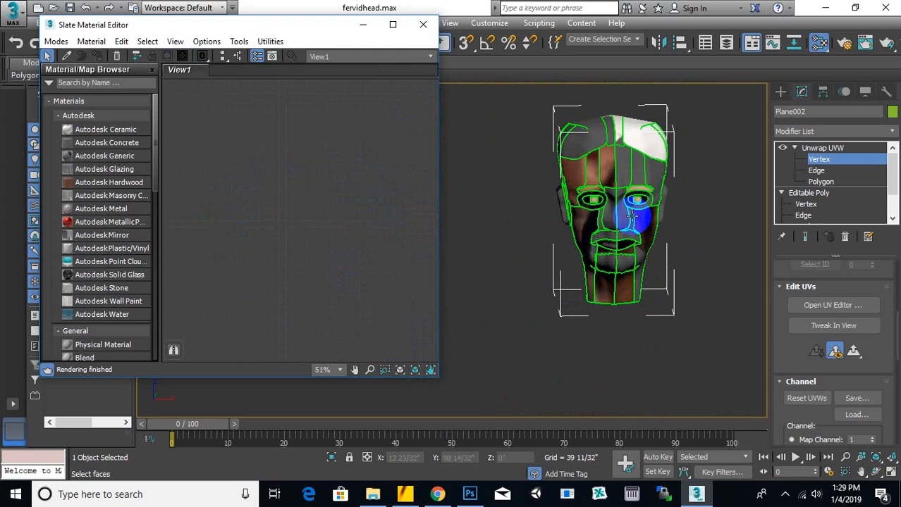
pyautogui.moveTo(606, 126); pyautogui.dragTo(620, 171, button='middle')
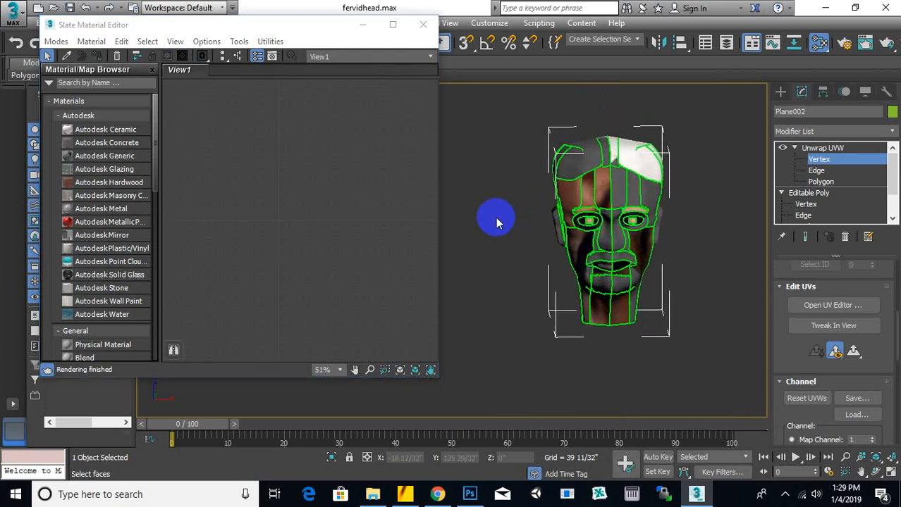
pyautogui.scroll(5, 627, 235)
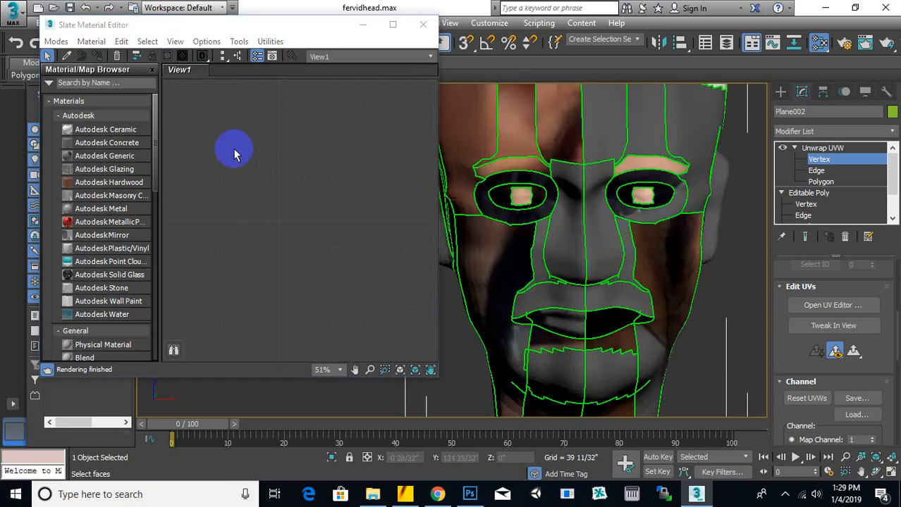
# - Search the material browser for "standar" and add a Standard material node to the empty graph
pyautogui.click(78, 84)
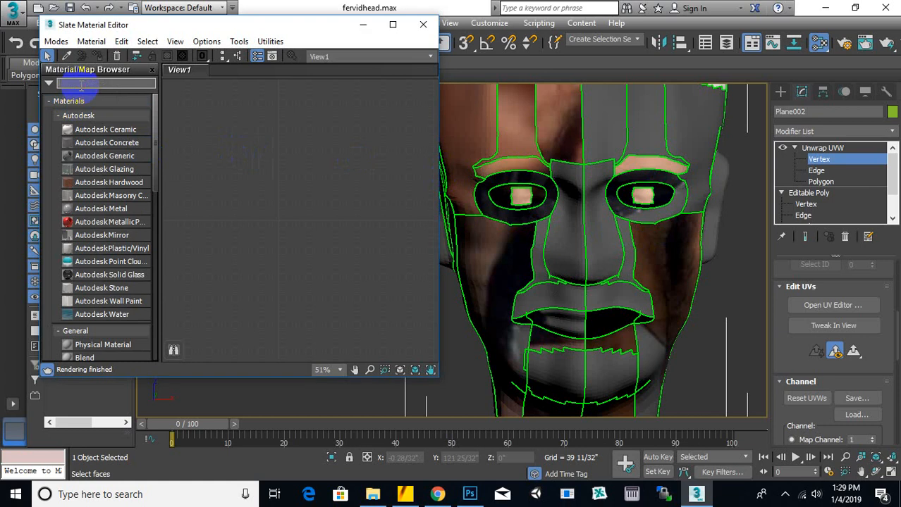
pyautogui.write('standar')
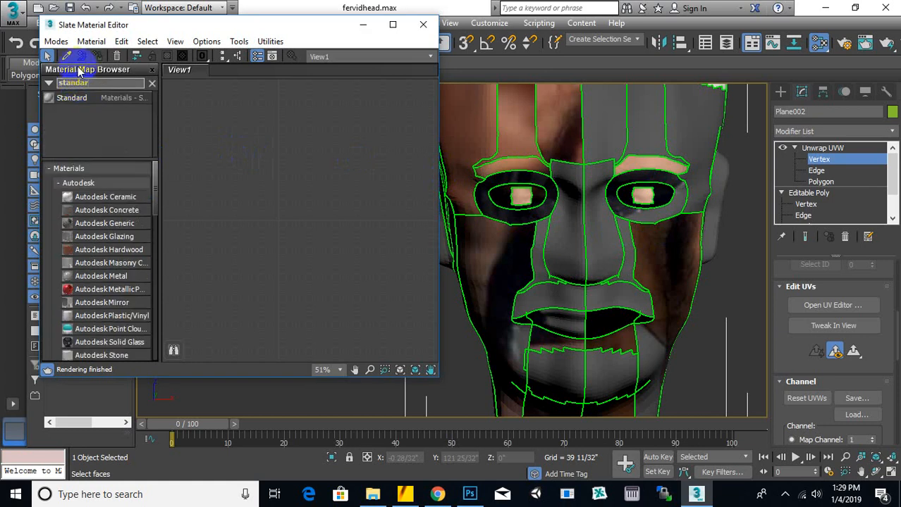
pyautogui.click(71, 98)
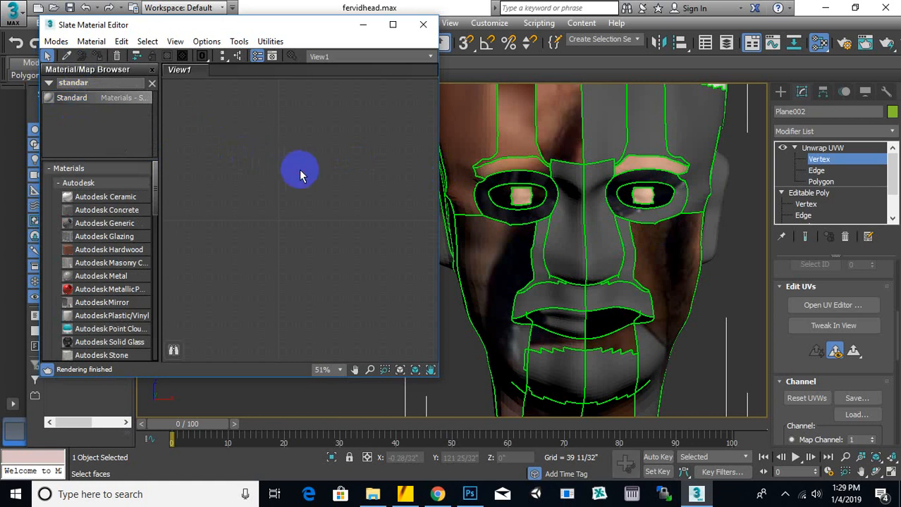
pyautogui.moveTo(299, 174); pyautogui.dragTo(285, 165)
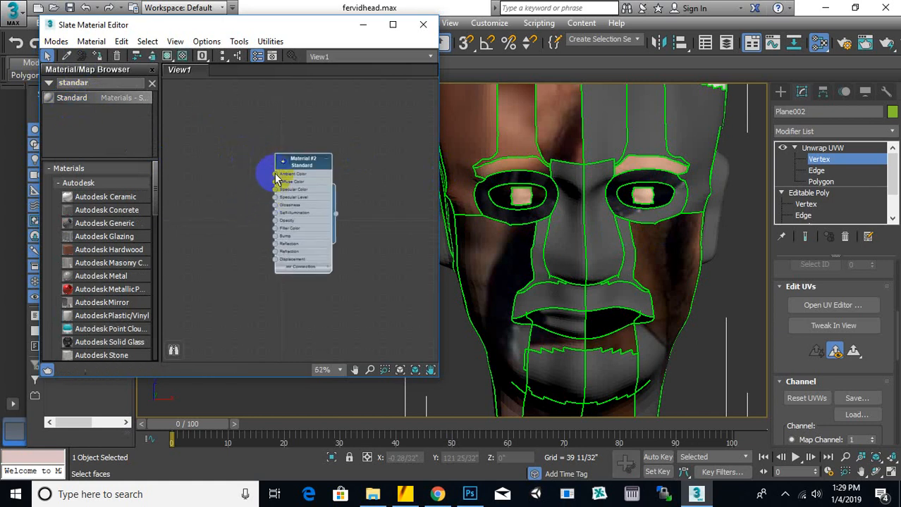
# - Connect a Bitmap map that loads normalmap.jpg to the Diffuse Color of the new Standard material
pyautogui.scroll(5, 275, 180)
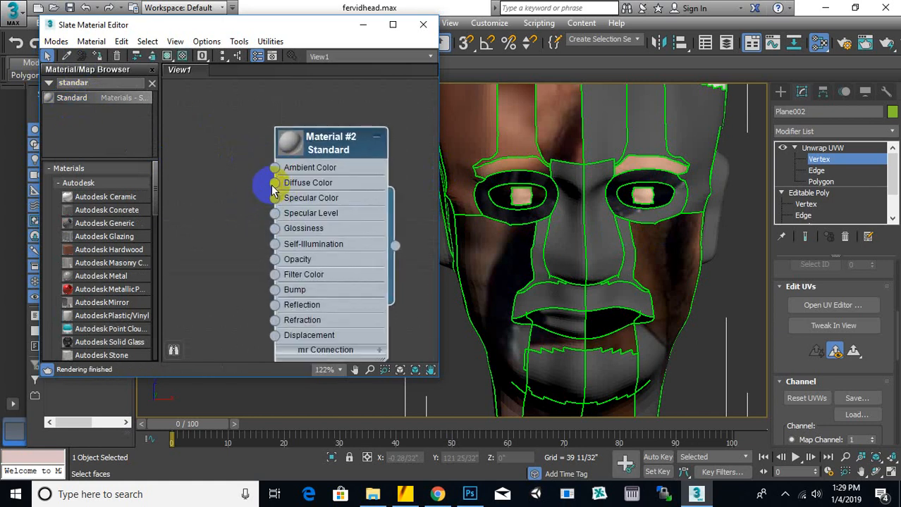
pyautogui.moveTo(273, 185); pyautogui.dragTo(222, 210)
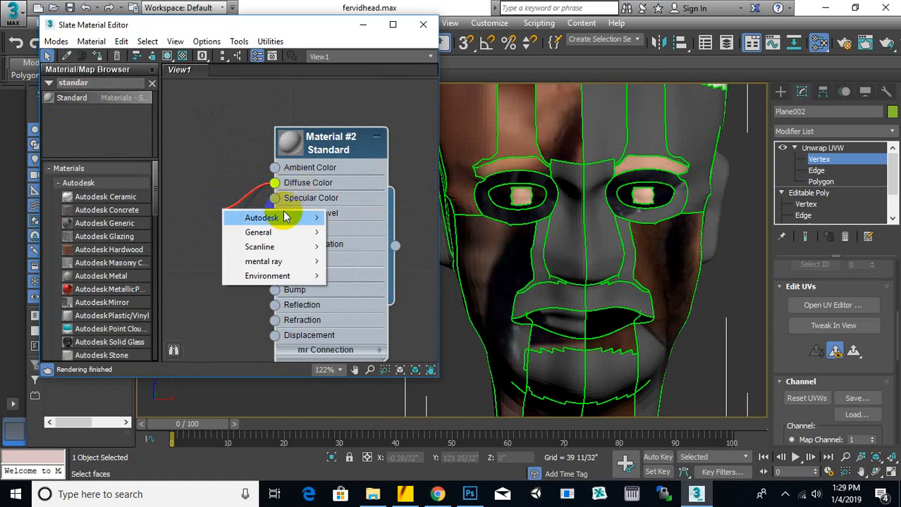
pyautogui.moveTo(277, 235)
pyautogui.click(350, 24)
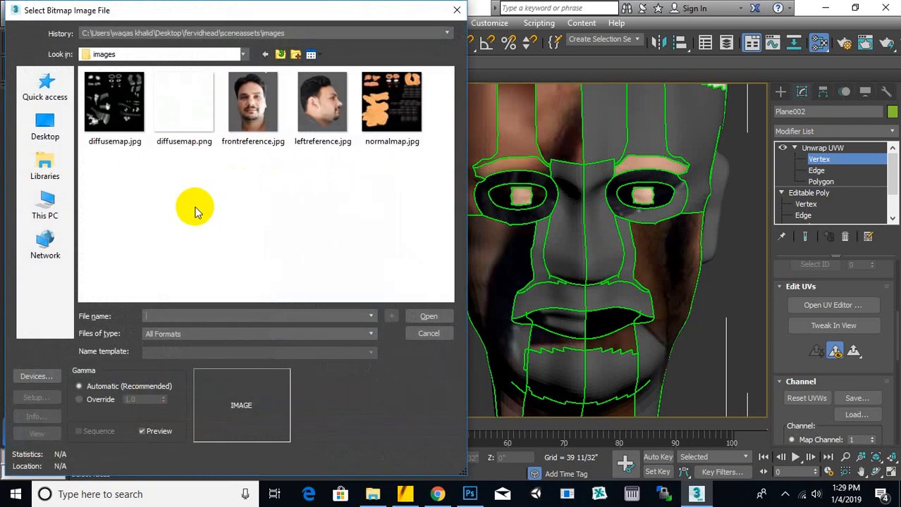
pyautogui.click(391, 105)
pyautogui.doubleClick(392, 104)
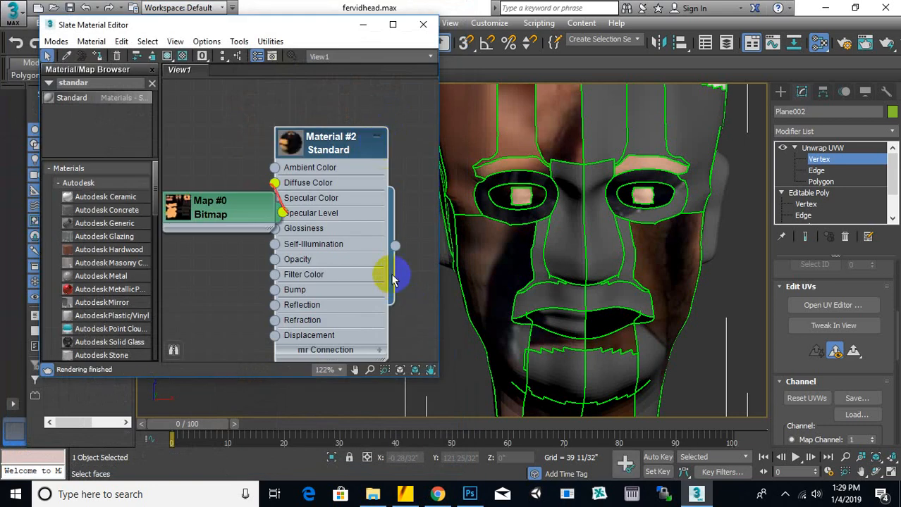
# - Assign the new Standard material to the head, show it shaded in the viewport and close the Slate Material Editor
pyautogui.moveTo(395, 246); pyautogui.dragTo(462, 139)
pyautogui.moveTo(395, 246); pyautogui.dragTo(485, 141)
pyautogui.moveTo(498, 176); pyautogui.dragTo(498, 176)
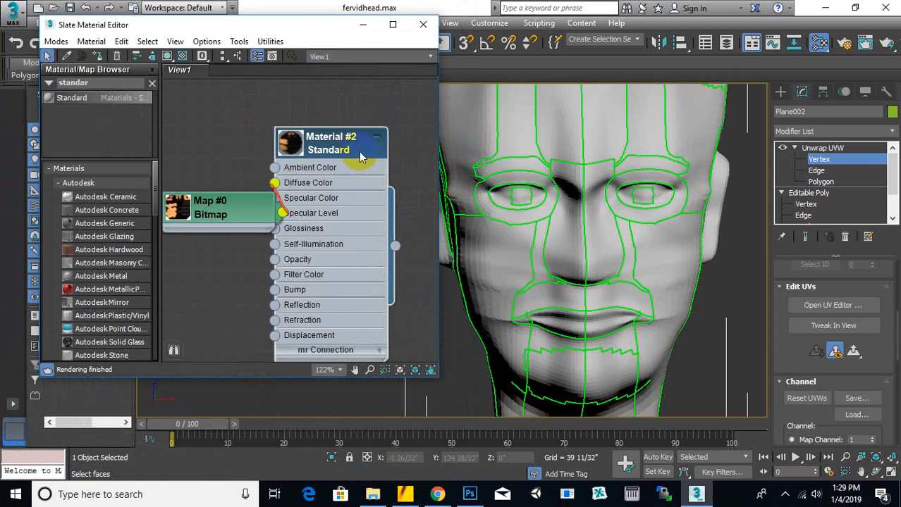
pyautogui.rightClick(350, 140)
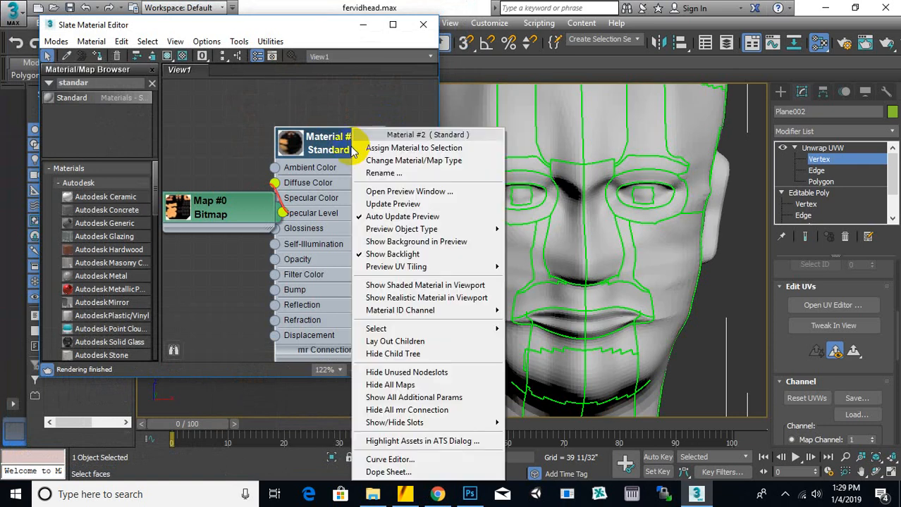
pyautogui.click(430, 285)
pyautogui.click(423, 24)
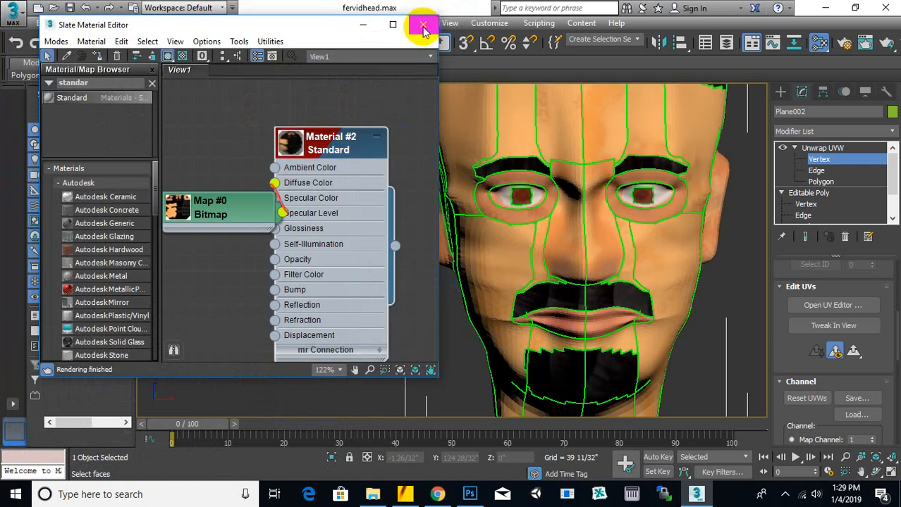
# - Examine the textured head up close and from several angles, checking the eyes, nose, moustache, beard and hairline
pyautogui.scroll(-2, 397, 201)
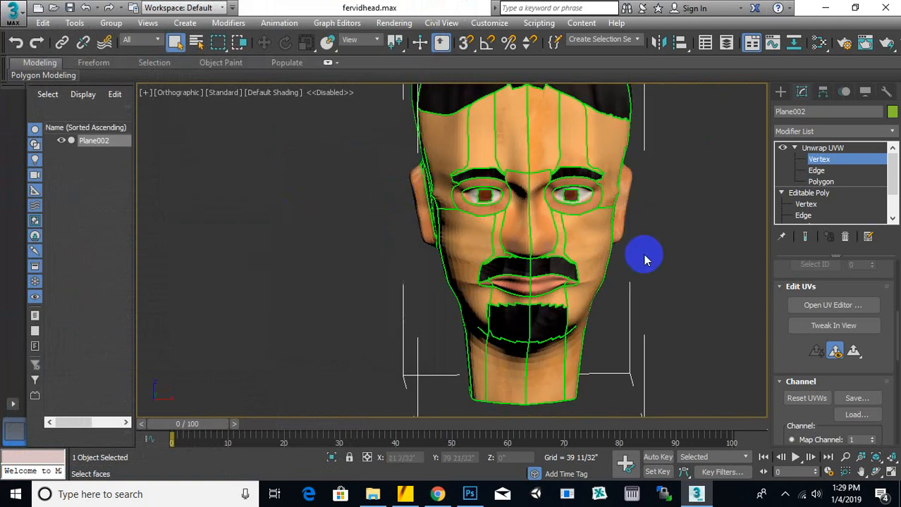
pyautogui.moveTo(644, 255); pyautogui.dragTo(565, 265, button='middle')
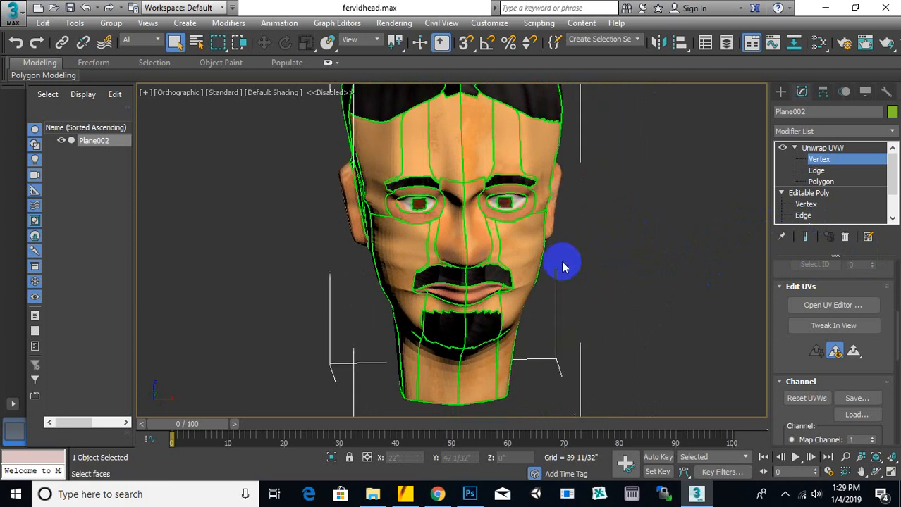
pyautogui.scroll(5, 561, 213)
pyautogui.scroll(-2, 512, 206)
pyautogui.moveTo(520, 198); pyautogui.dragTo(588, 199, button='middle')
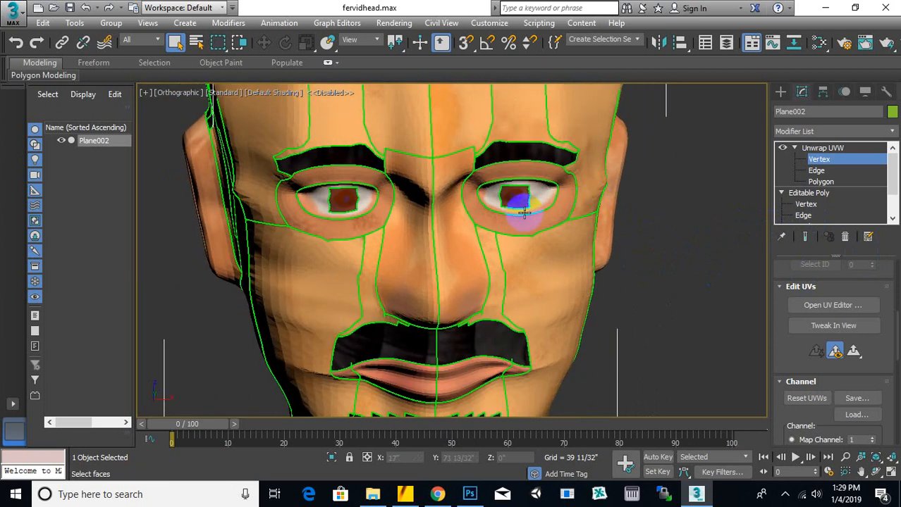
pyautogui.scroll(3, 519, 211)
pyautogui.keyDown('alt'); pyautogui.moveTo(504, 183); pyautogui.dragTo(571, 181, button='middle'); pyautogui.keyUp('alt')
pyautogui.moveTo(572, 222); pyautogui.dragTo(521, 219, button='middle')
pyautogui.scroll(-2, 568, 169)
pyautogui.scroll(-1, 544, 217)
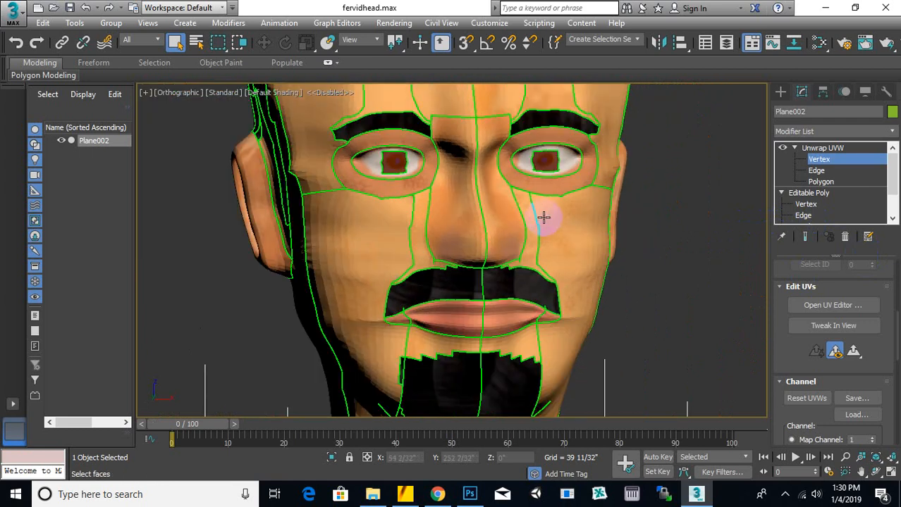
pyautogui.moveTo(548, 156)
pyautogui.keyDown('alt'); pyautogui.mouseDown(button='middle')
pyautogui.moveTo(588, 152)
pyautogui.moveTo(617, 164)
pyautogui.moveTo(542, 168)
pyautogui.mouseUp(button='middle'); pyautogui.keyUp('alt')
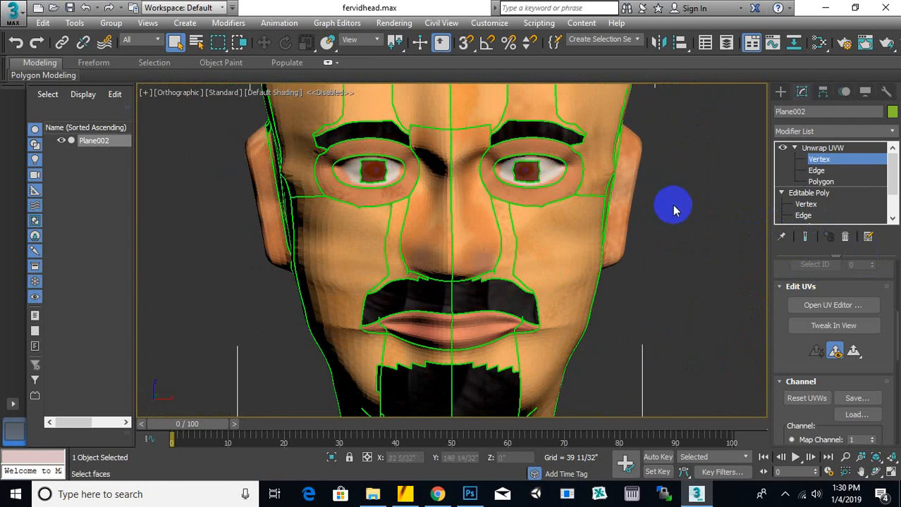
pyautogui.scroll(-2, 672, 205)
pyautogui.keyDown('alt'); pyautogui.moveTo(526, 392); pyautogui.dragTo(502, 357, button='middle'); pyautogui.keyUp('alt')
pyautogui.scroll(-3, 501, 354)
pyautogui.scroll(3, 566, 305)
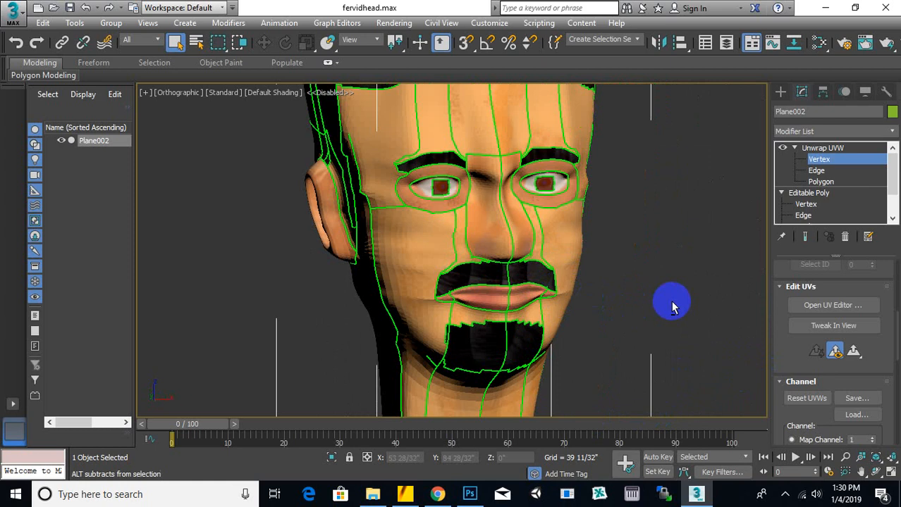
pyautogui.keyDown('alt'); pyautogui.moveTo(671, 306); pyautogui.dragTo(583, 362, button='middle'); pyautogui.keyUp('alt')
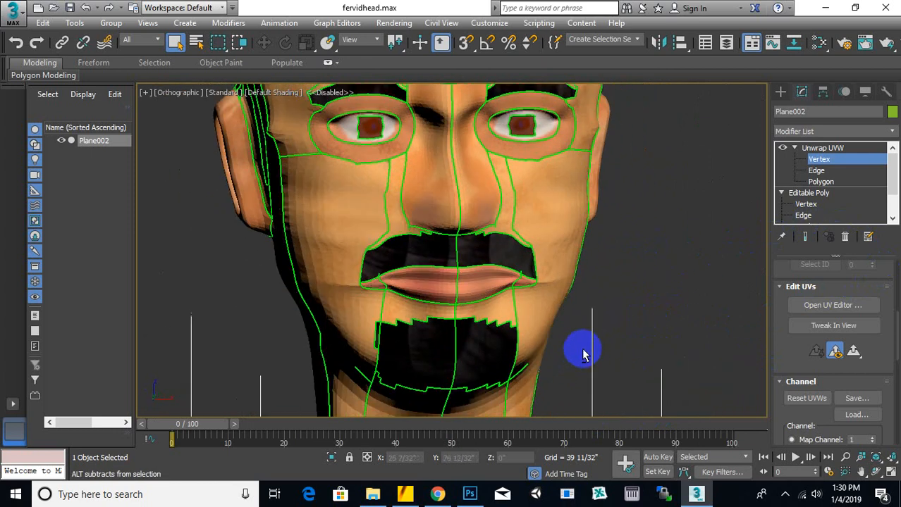
pyautogui.scroll(2, 627, 302)
pyautogui.scroll(-3, 628, 301)
pyautogui.moveTo(626, 335); pyautogui.dragTo(592, 388, button='middle')
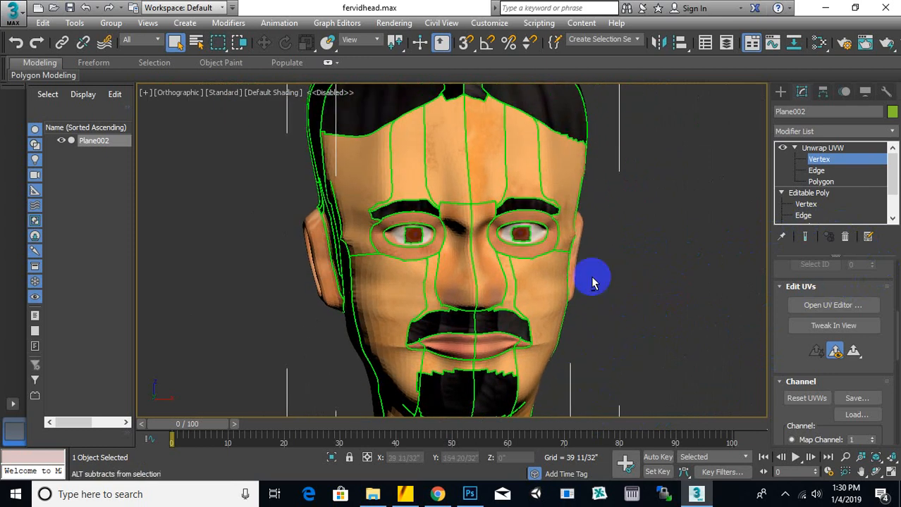
pyautogui.keyDown('alt'); pyautogui.moveTo(592, 282); pyautogui.dragTo(606, 322, button='middle'); pyautogui.keyUp('alt')
pyautogui.scroll(-2, 597, 271)
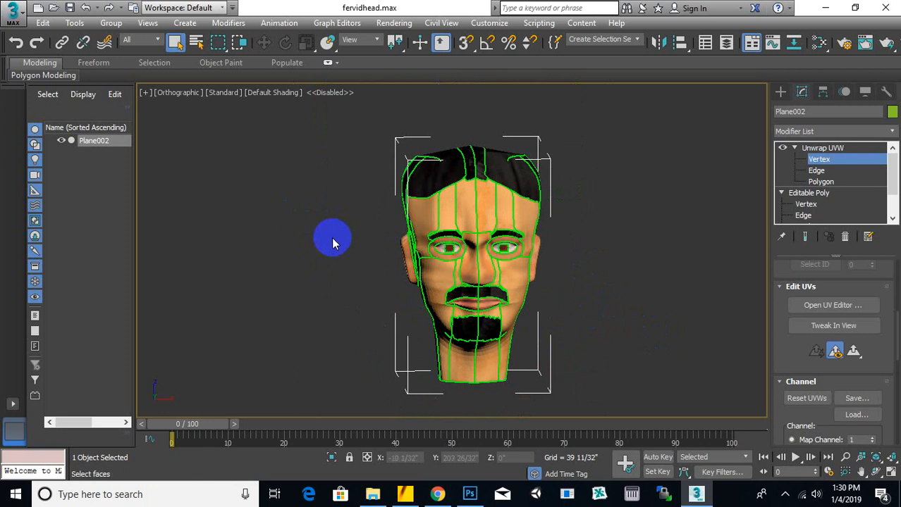
pyautogui.scroll(2, 340, 267)
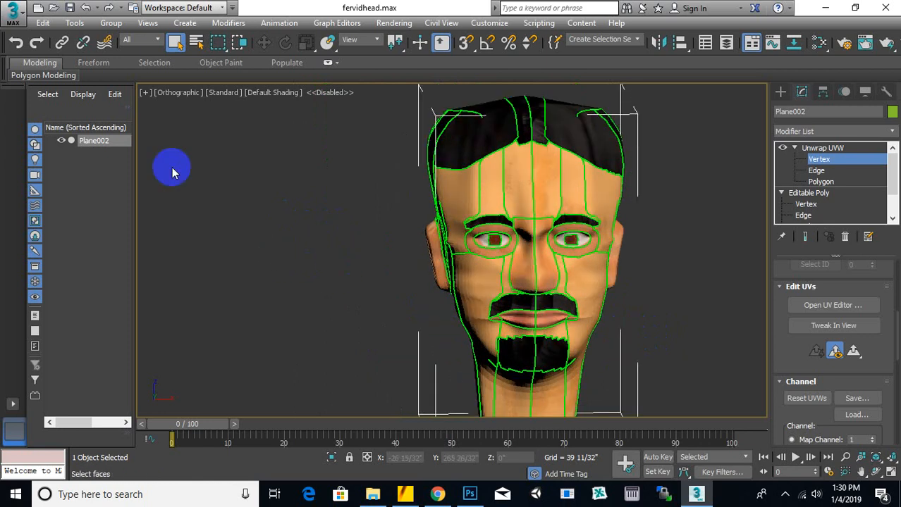
# - Look over the export options, return to the viewport and select all UV vertices of the head model
pyautogui.click(23, 19)
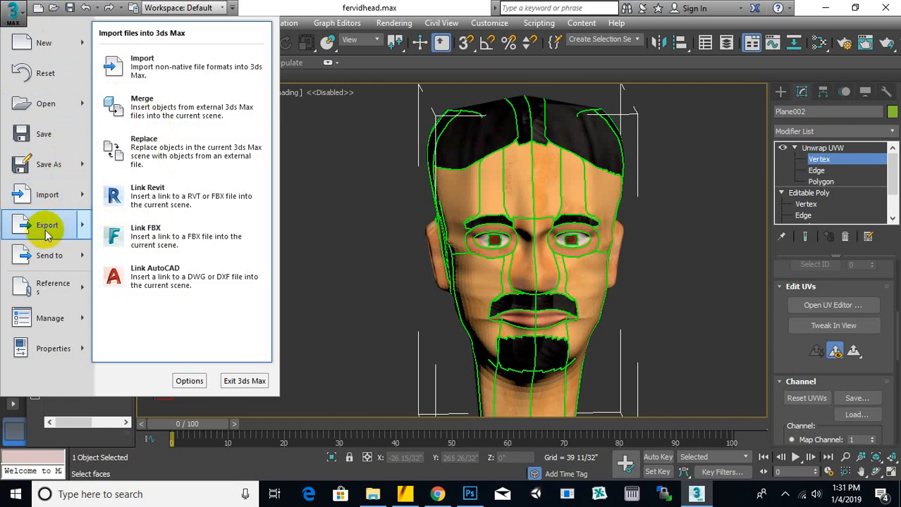
pyautogui.moveTo(46, 235)
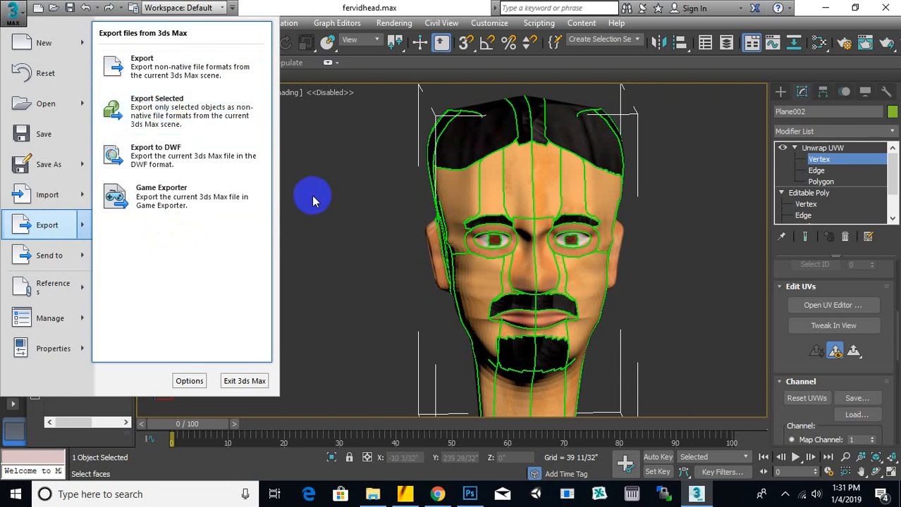
pyautogui.scroll(-5, 314, 201)
pyautogui.moveTo(530, 104); pyautogui.dragTo(334, 377)
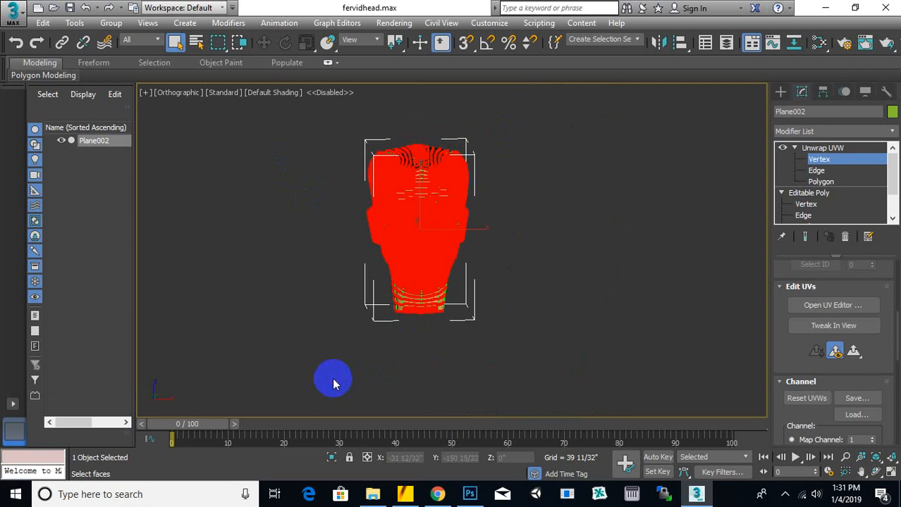
# - Export only the selected head in Autodesk FBX format to the export folder with the file name fervidhead
pyautogui.click(21, 21)
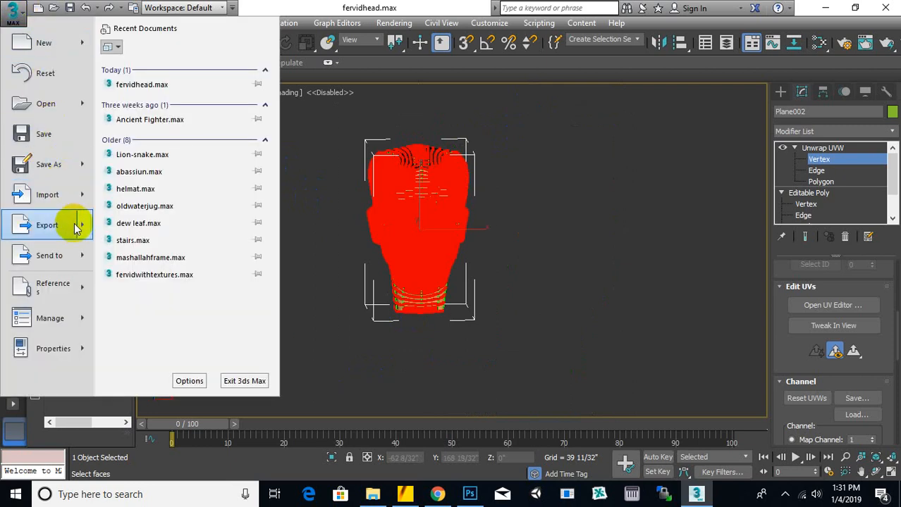
pyautogui.moveTo(76, 227)
pyautogui.click(125, 120)
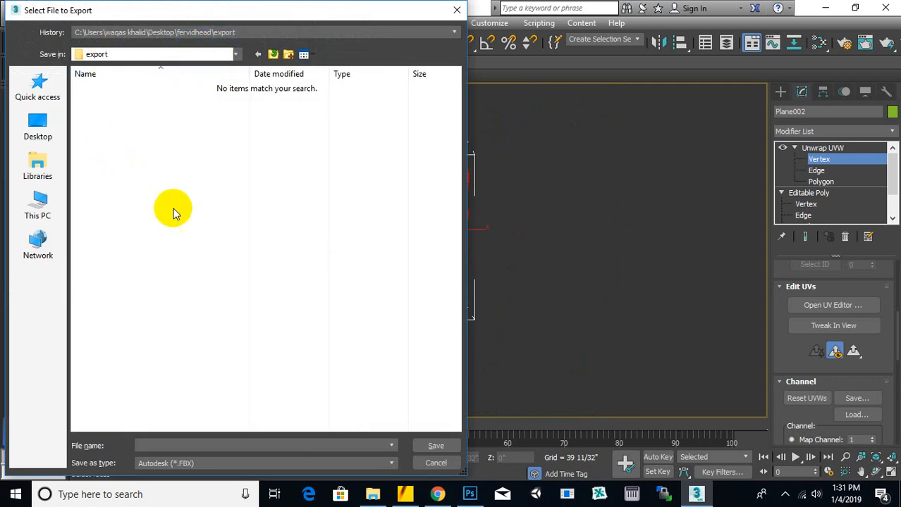
pyautogui.moveTo(358, 10); pyautogui.dragTo(433, 14)
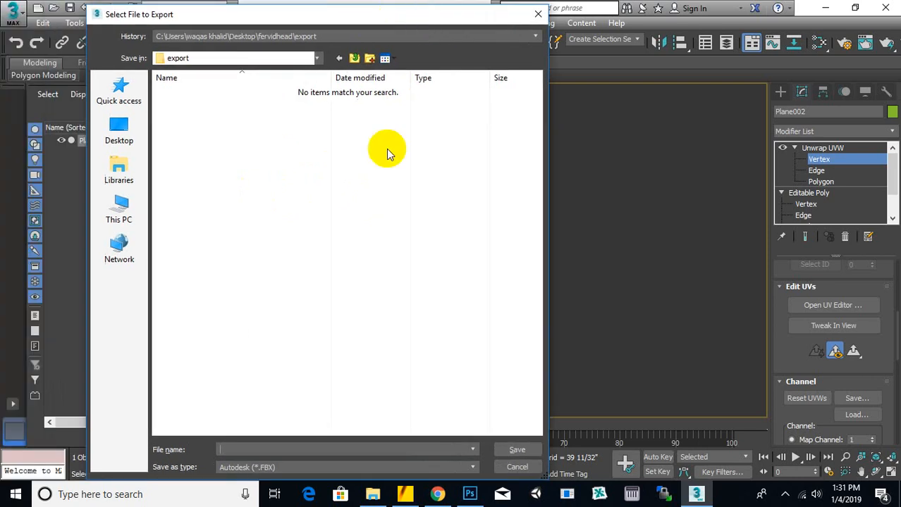
pyautogui.click(271, 469)
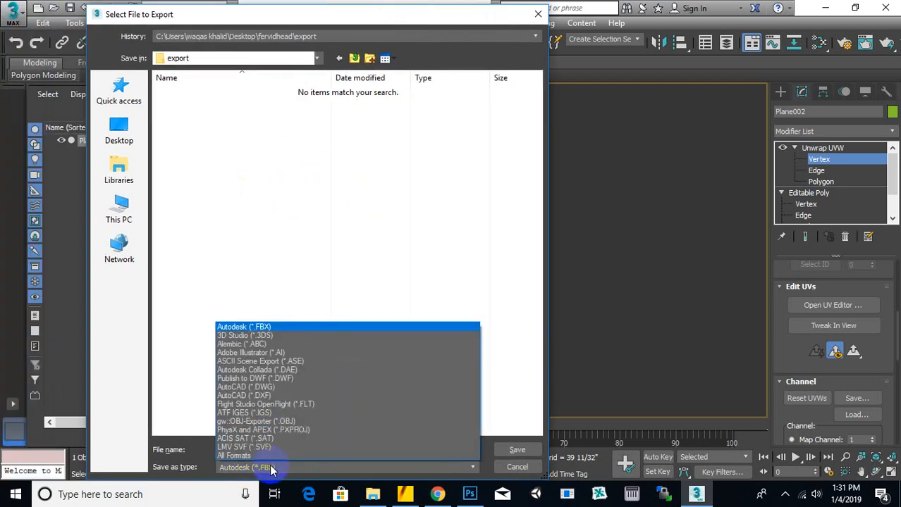
pyautogui.click(282, 469)
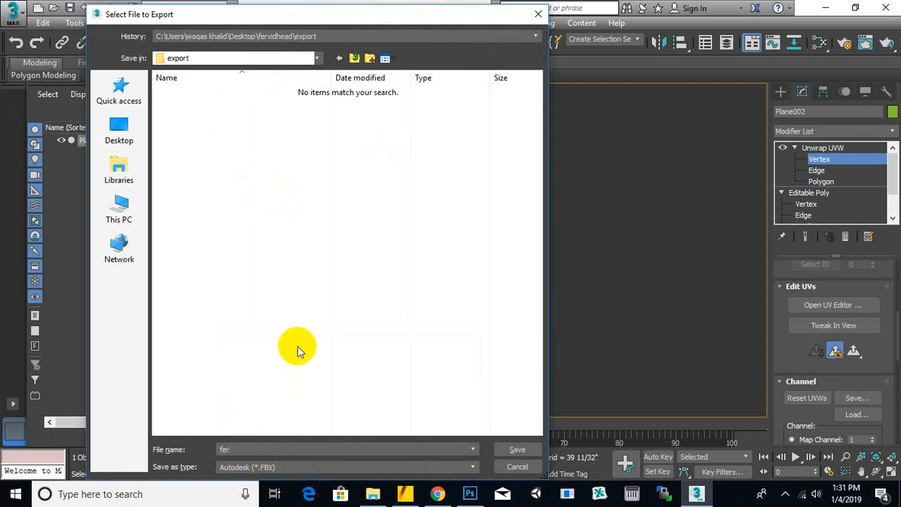
pyautogui.write('fervidheal')
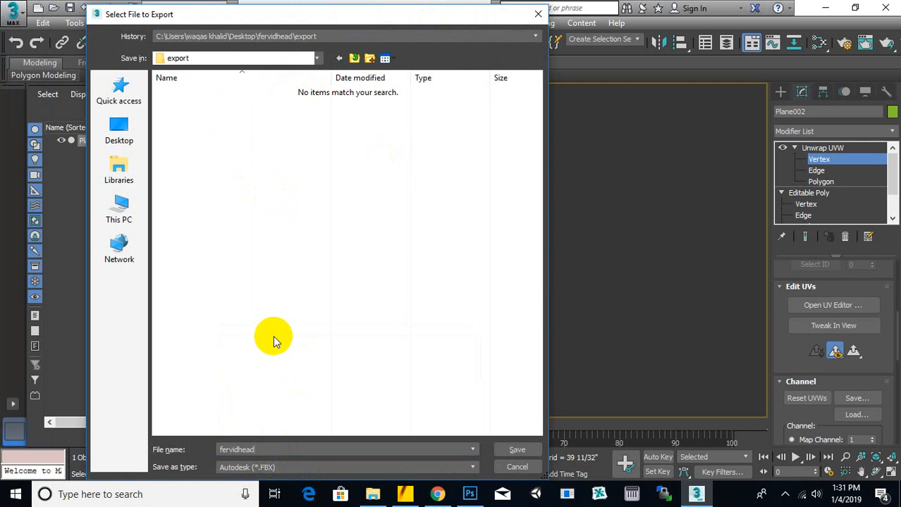
pyautogui.click(510, 451)
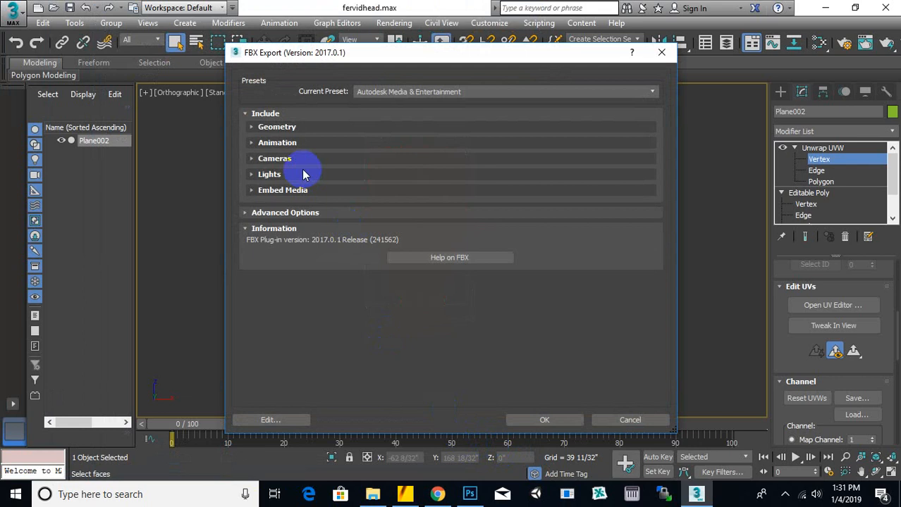
# - Enable embedding of media, check the animation and FBX file format options, and complete the FBX export of the head
pyautogui.click(252, 191)
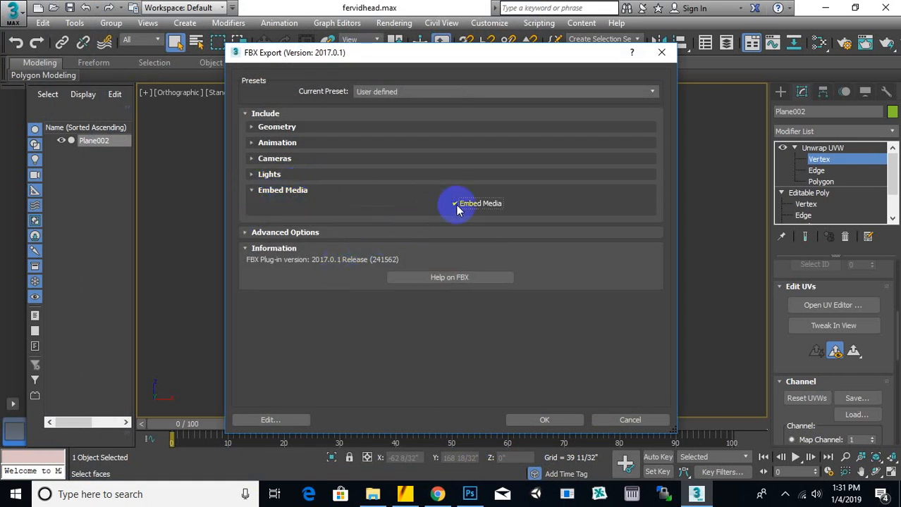
pyautogui.click(247, 233)
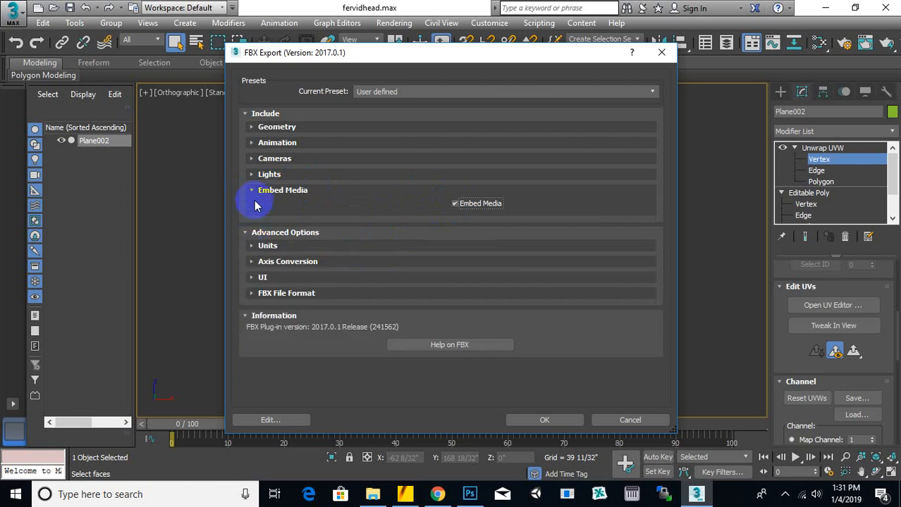
pyautogui.click(251, 144)
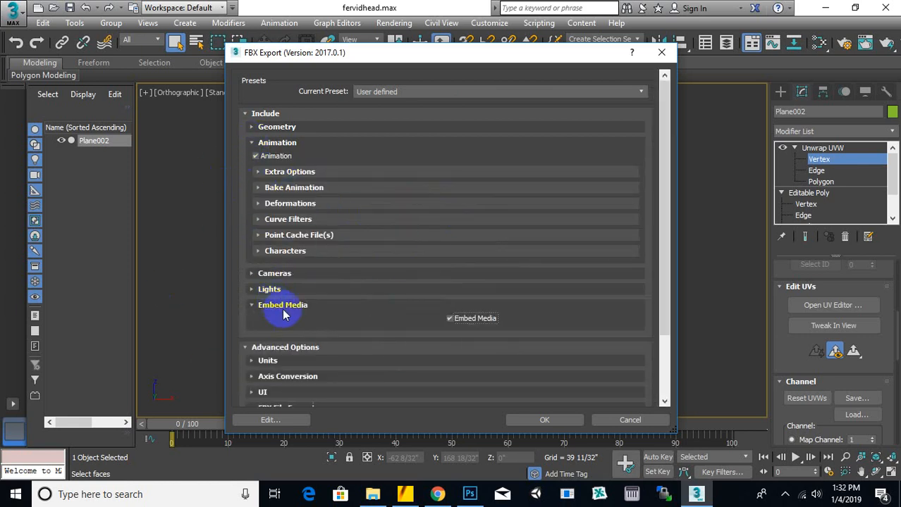
pyautogui.scroll(-2, 328, 310)
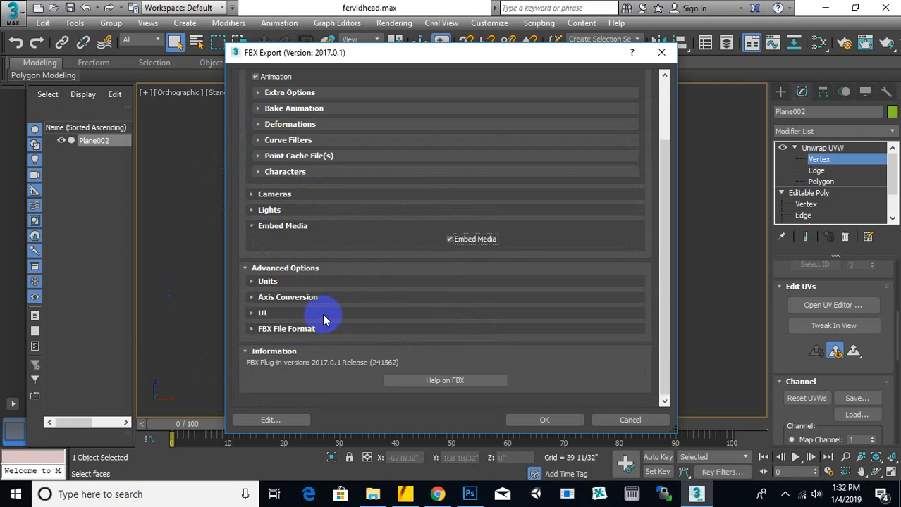
pyautogui.click(252, 330)
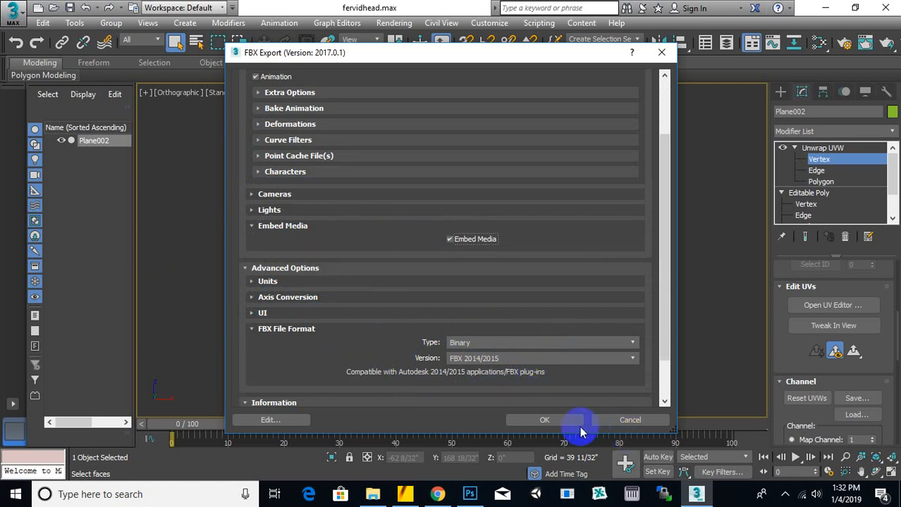
pyautogui.click(572, 423)
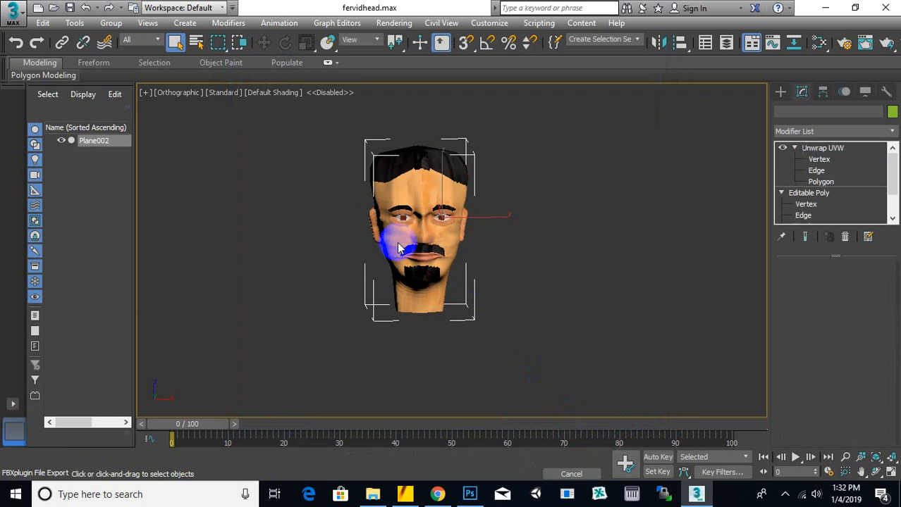
# - Close the program and save the modified fervidhead.max scene
pyautogui.scroll(5, 430, 247)
pyautogui.moveTo(541, 247); pyautogui.dragTo(508, 267, button='middle')
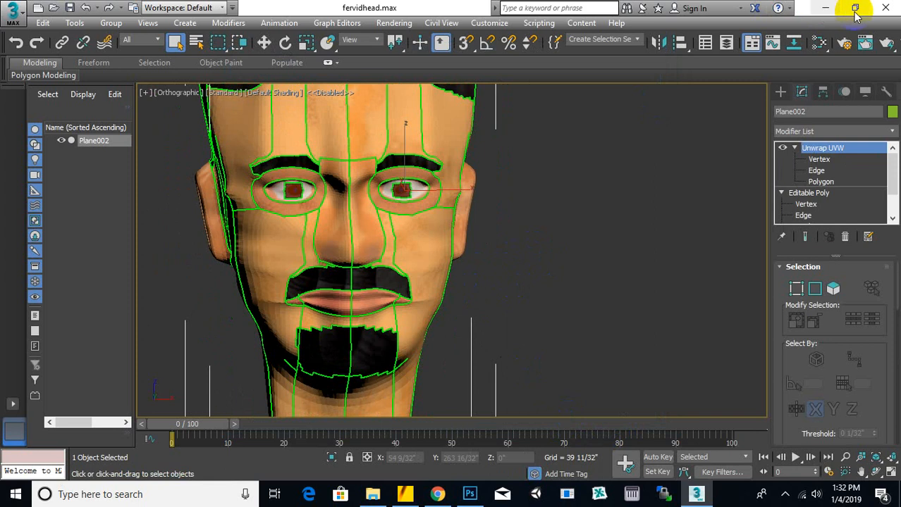
pyautogui.click(883, 9)
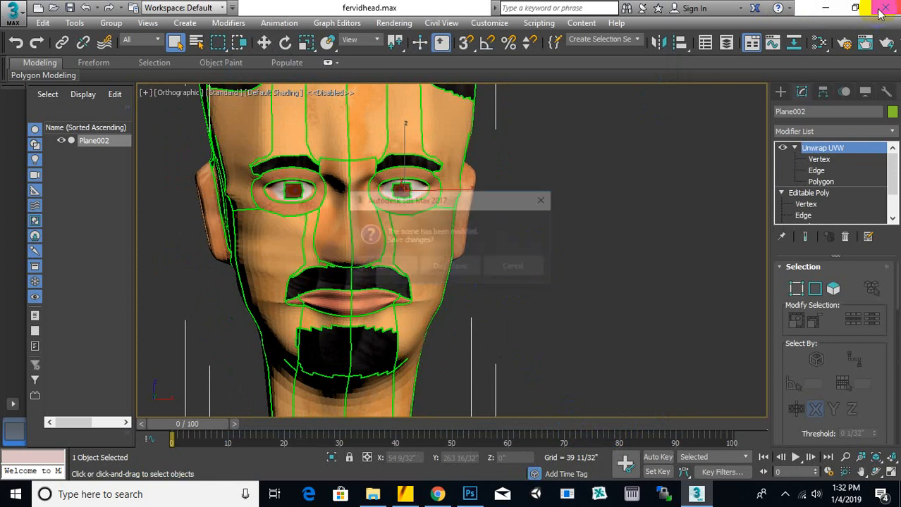
pyautogui.click(414, 265)
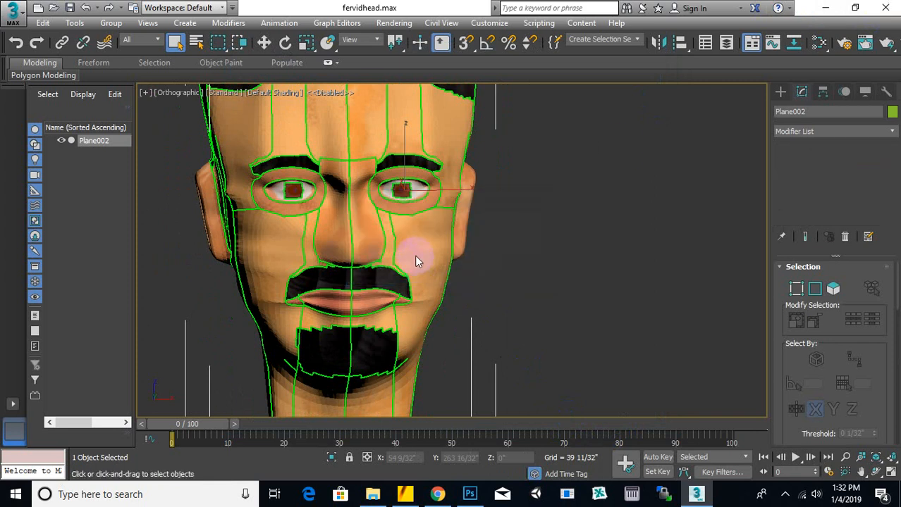
pyautogui.click(412, 253)
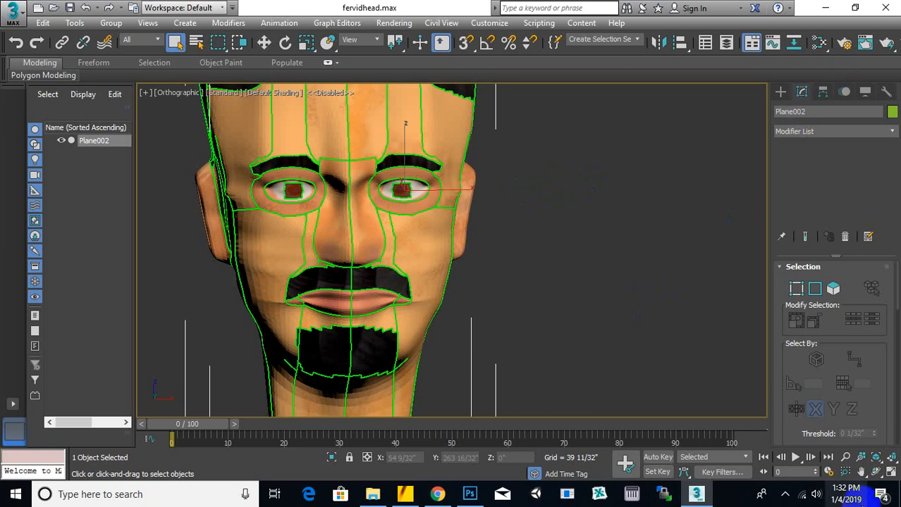
pyautogui.click(639, 280)
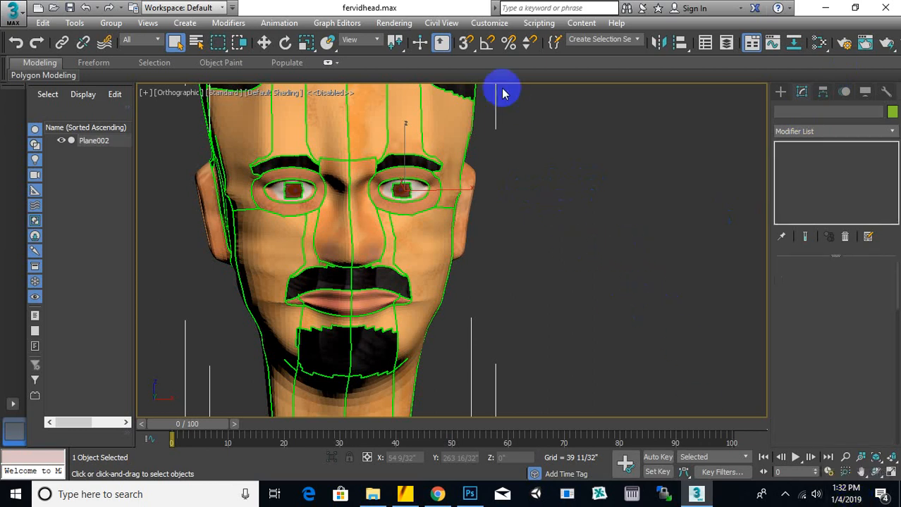
pyautogui.click(786, 498)
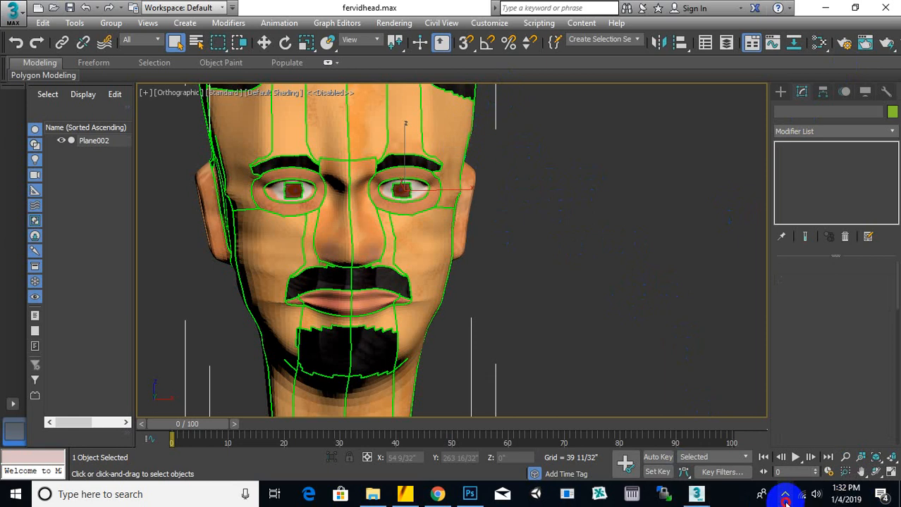